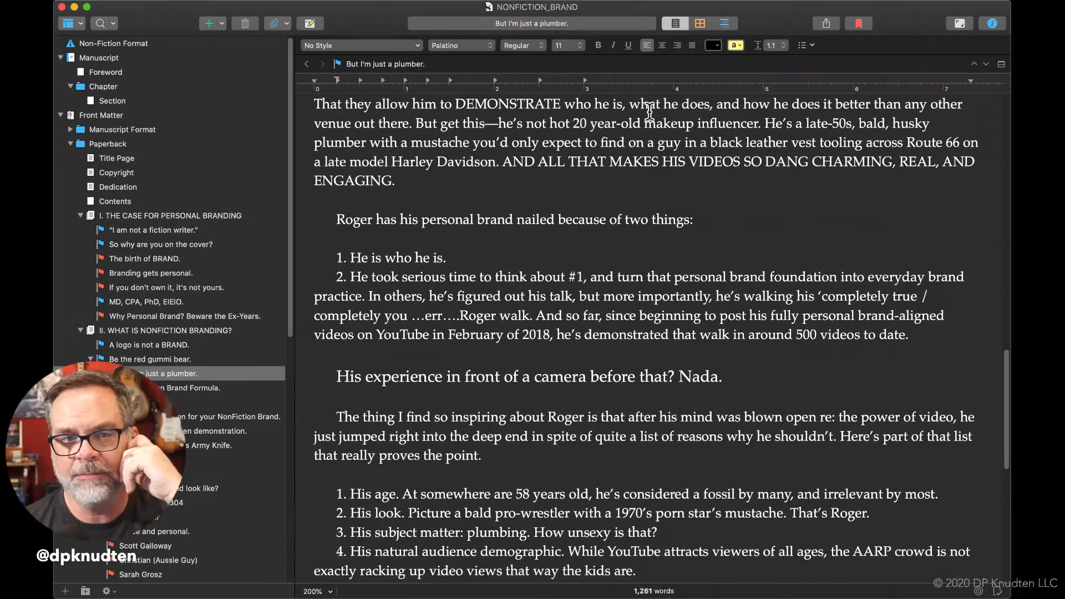
Look through the sections "But I'm just a plumber.", "Be the red gummi bear.", "A logo is not a BRAND." and "The birth of BRAND.".
scroll(649, 111, up, 15)
scroll(649, 109, up, 3)
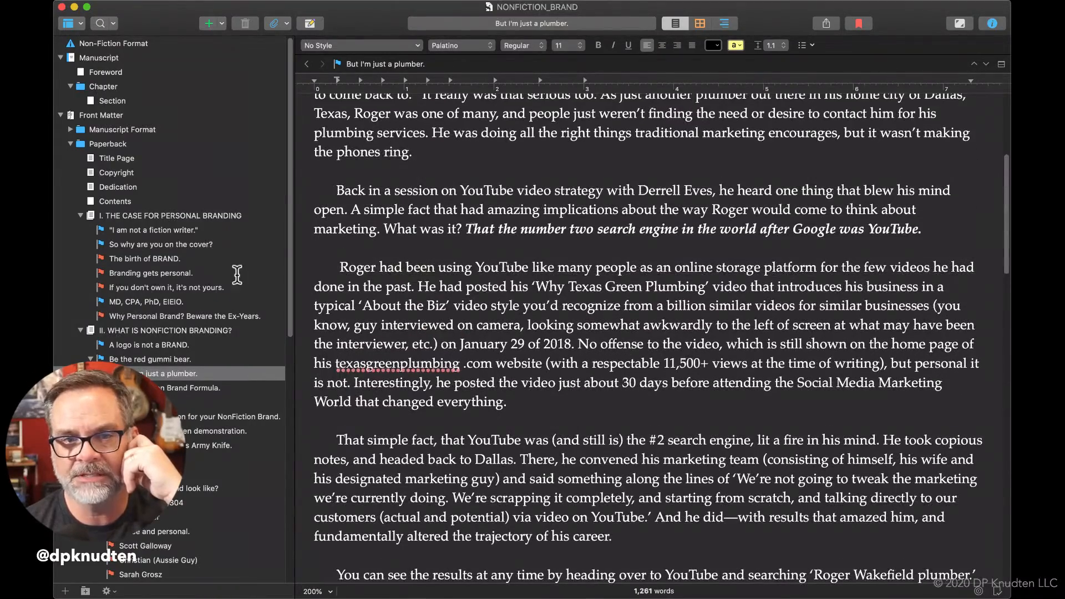
click(171, 359)
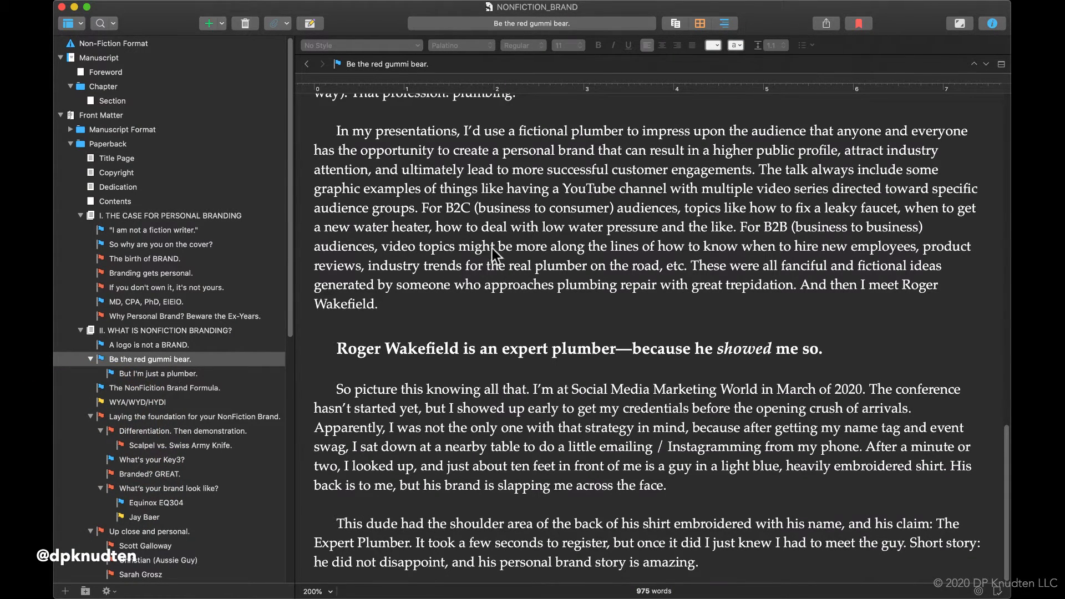
scroll(567, 226, up, 10)
scroll(567, 225, up, 5)
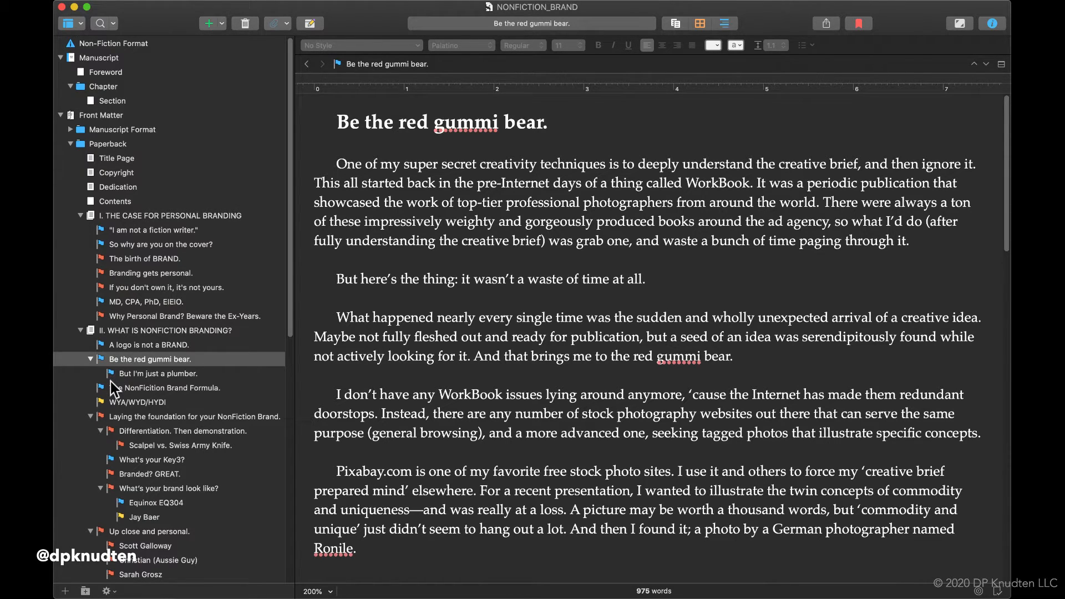
click(93, 346)
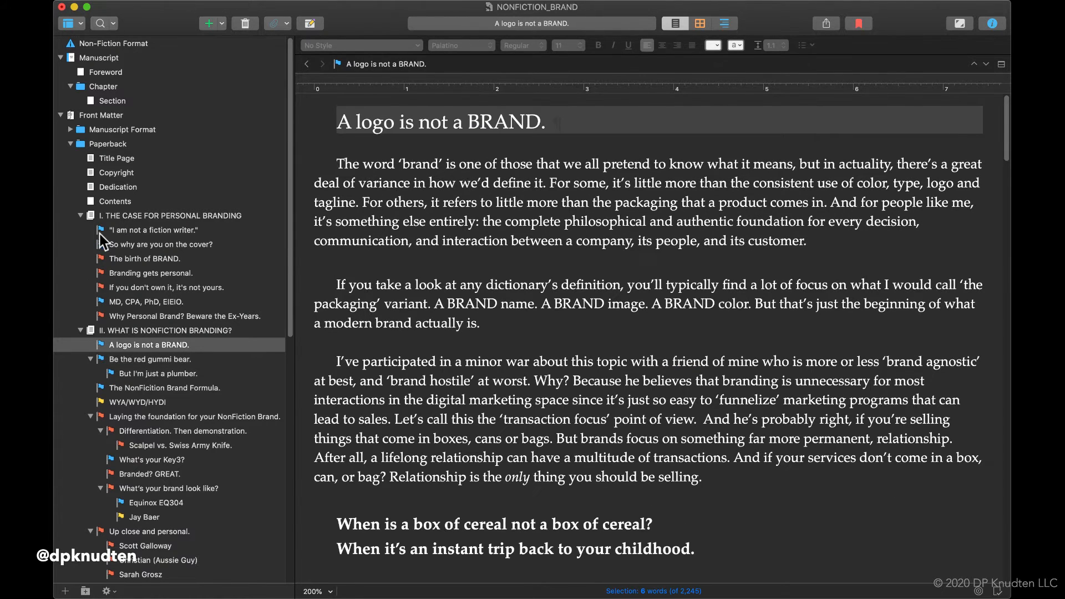
click(101, 261)
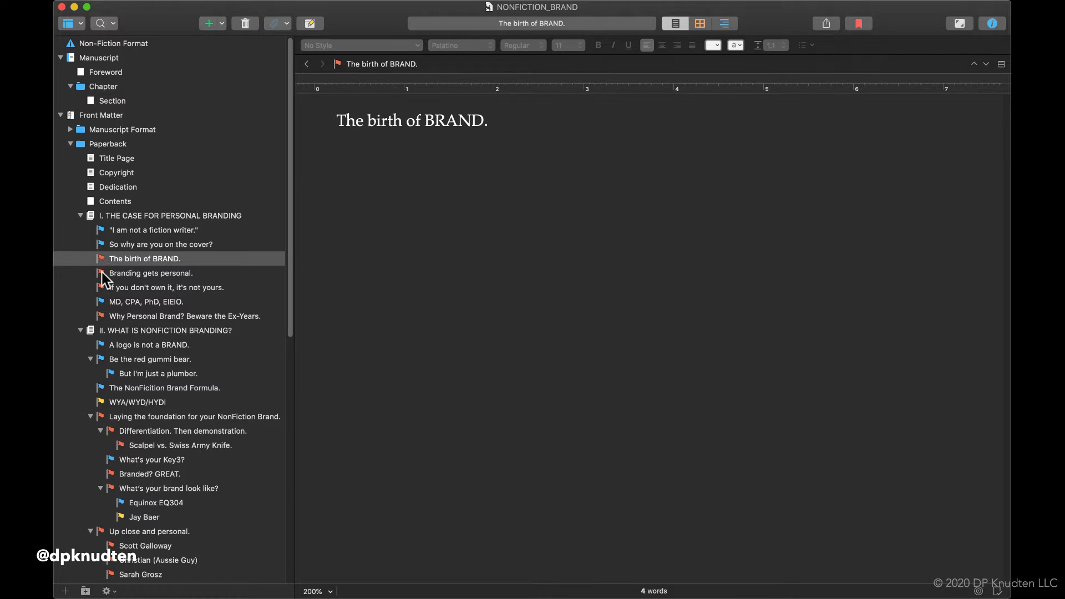
Open the WYA/WYD/HYDI section and review its text from the introduction to the last highlighted heading.
click(101, 403)
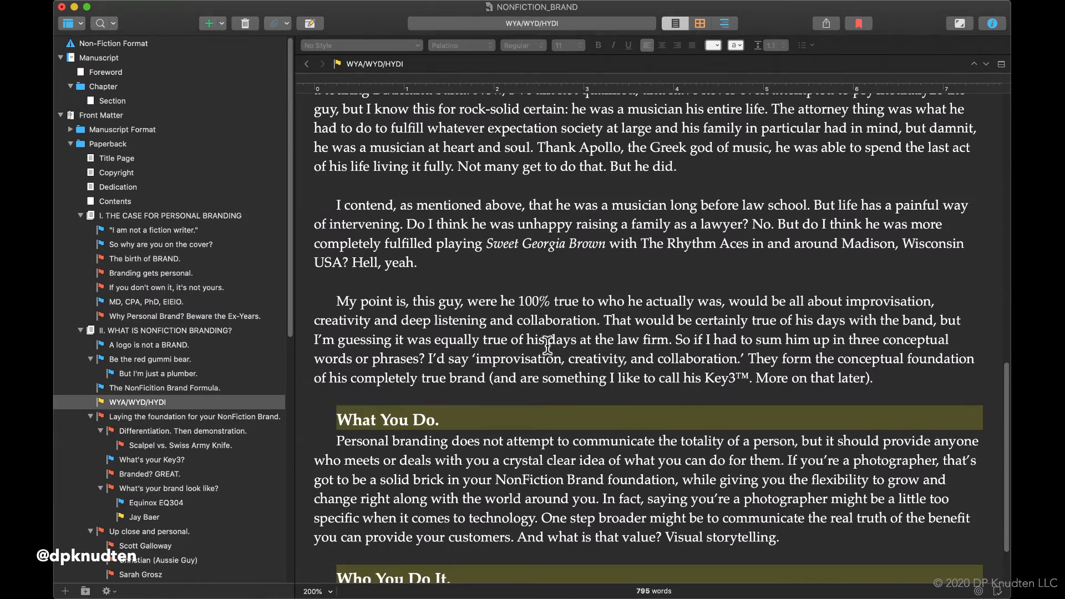
scroll(547, 345, down, 3)
scroll(547, 345, up, 10)
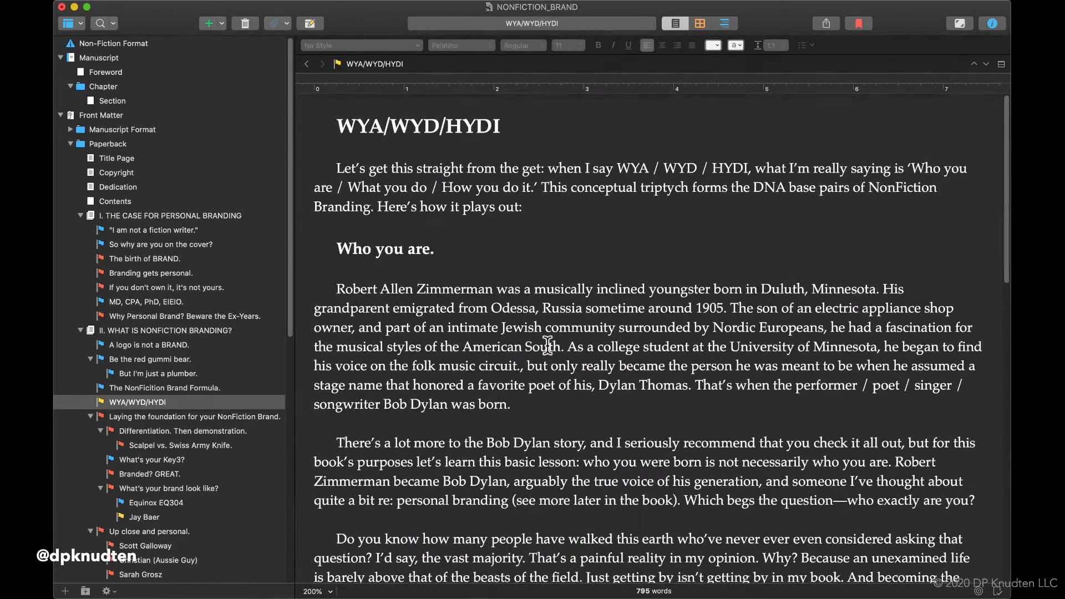
scroll(547, 345, down, 2)
scroll(547, 344, up, 2)
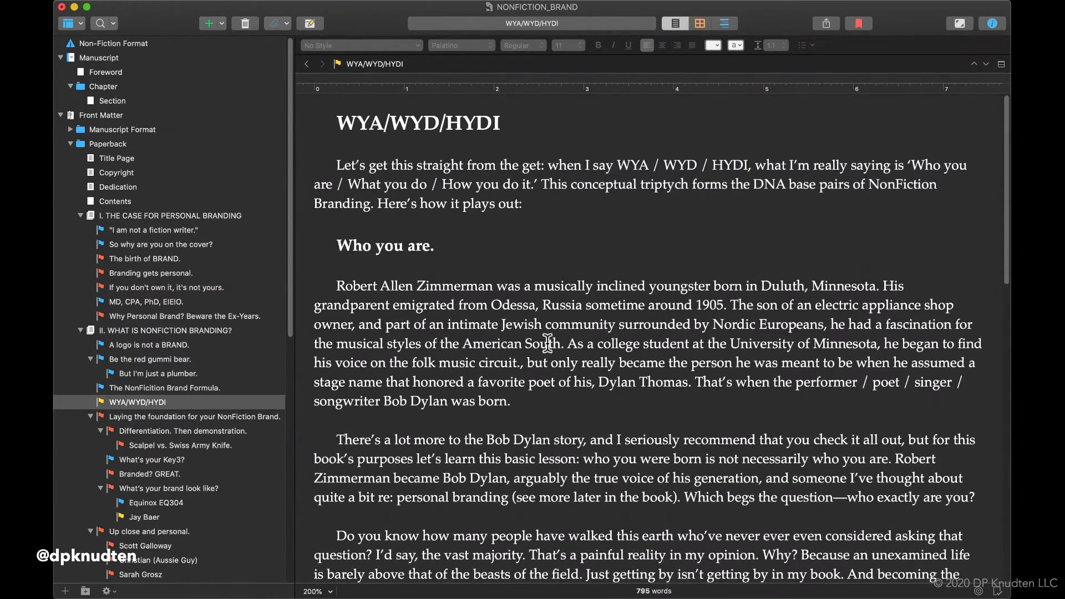
scroll(548, 343, down, 10)
scroll(547, 342, down, 10)
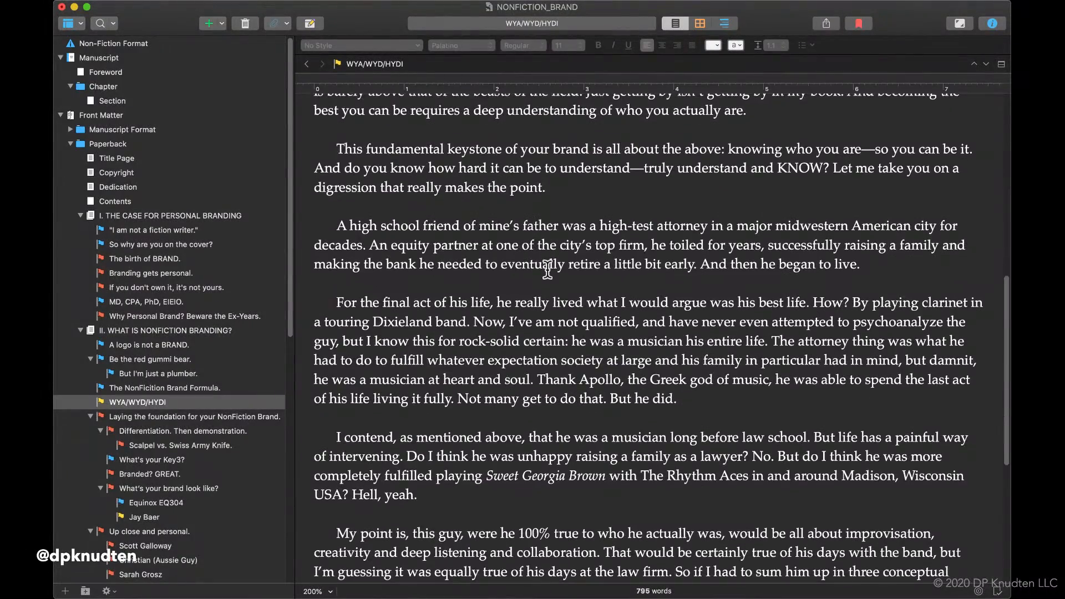
scroll(547, 257, down, 5)
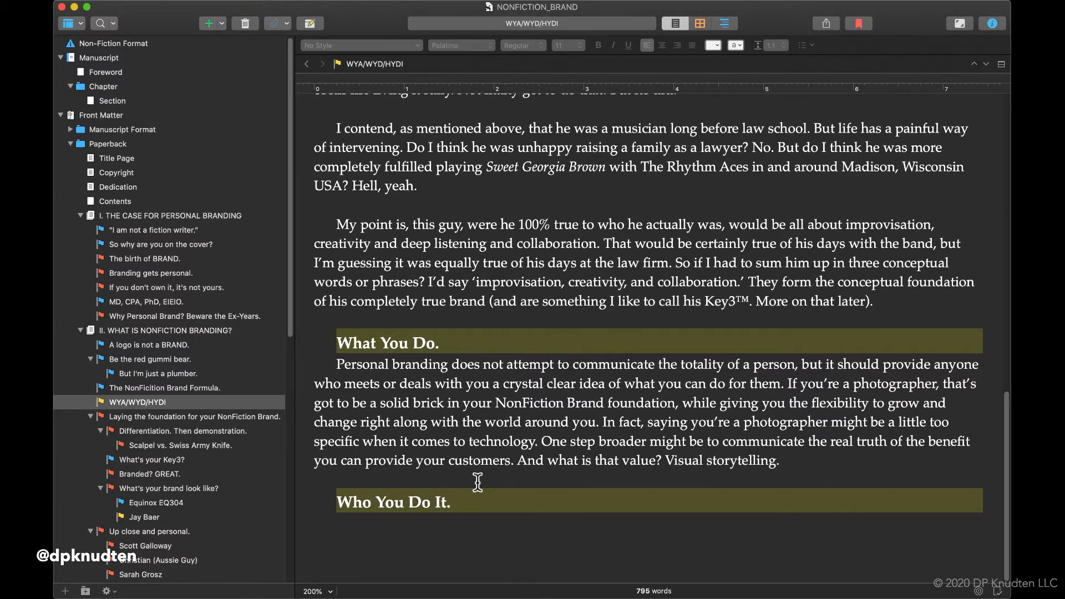
scroll(477, 481, up, 15)
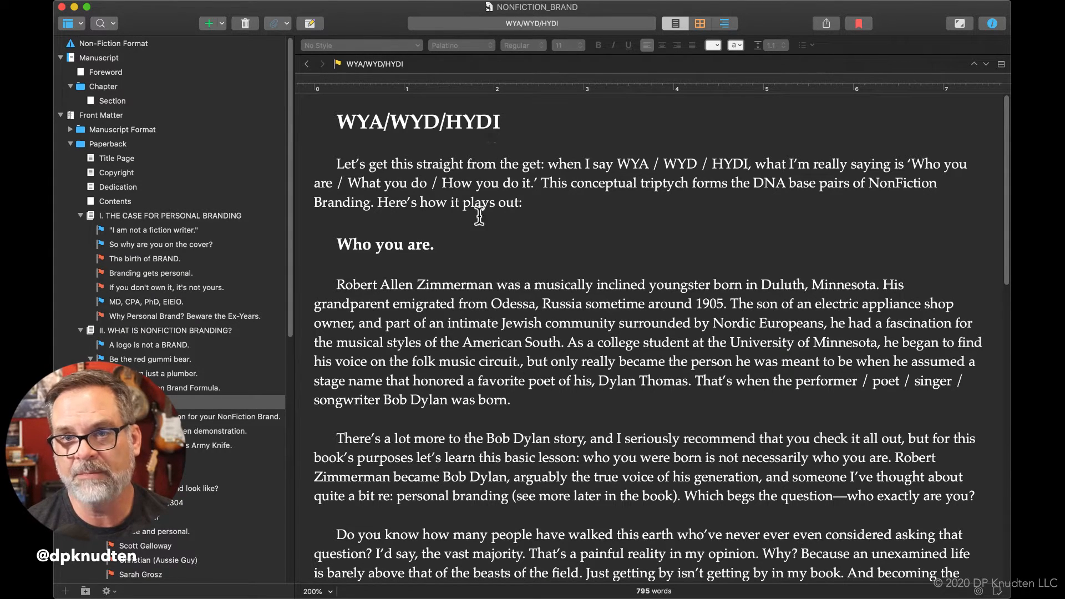
Add the prefix "WYA / " in front of the "Who you are." heading.
click(540, 277)
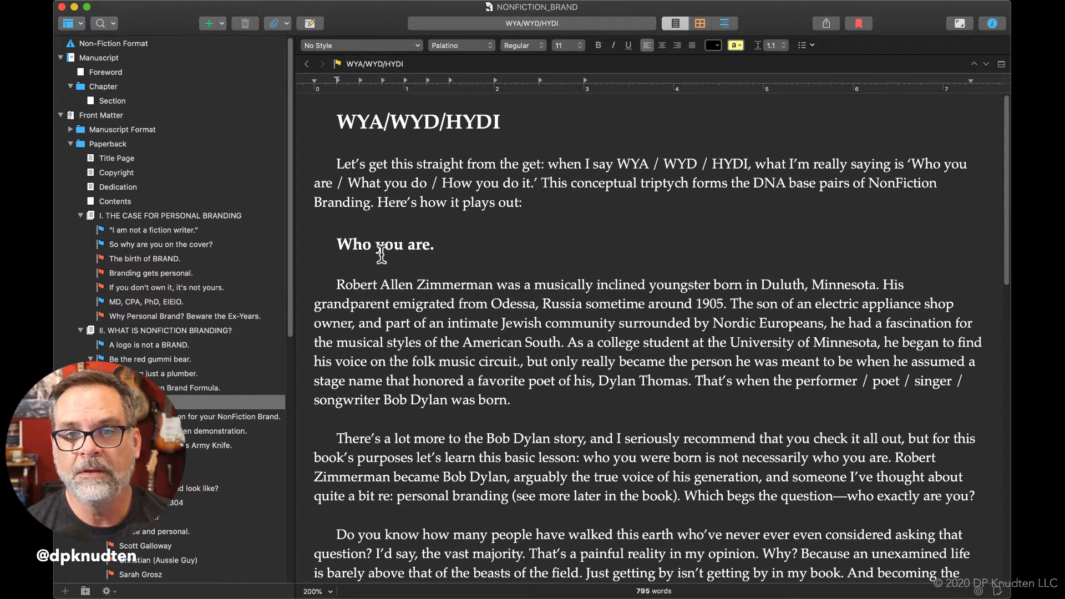
click(435, 243)
click(335, 241)
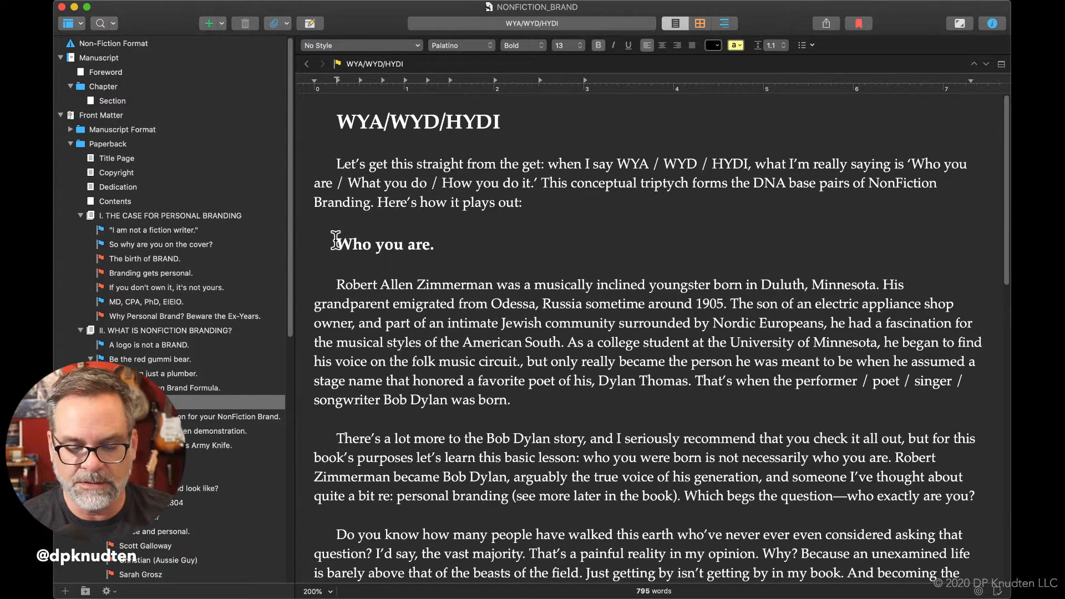
text(WYA /)
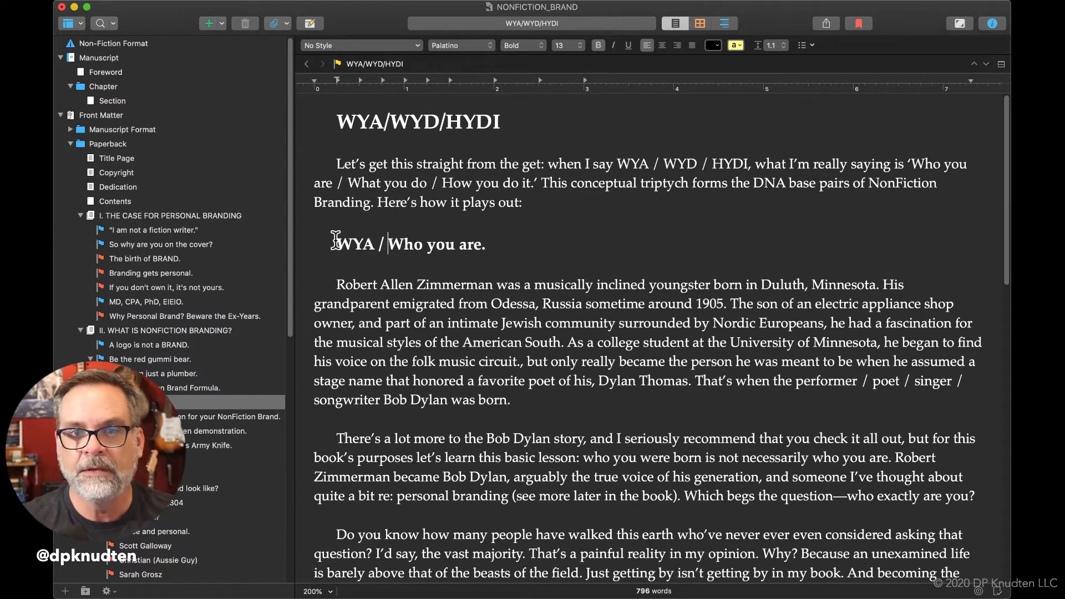
Add the prefix "WYD / " to the "What You Do." heading and insert a blank line beneath it.
scroll(362, 302, down, 15)
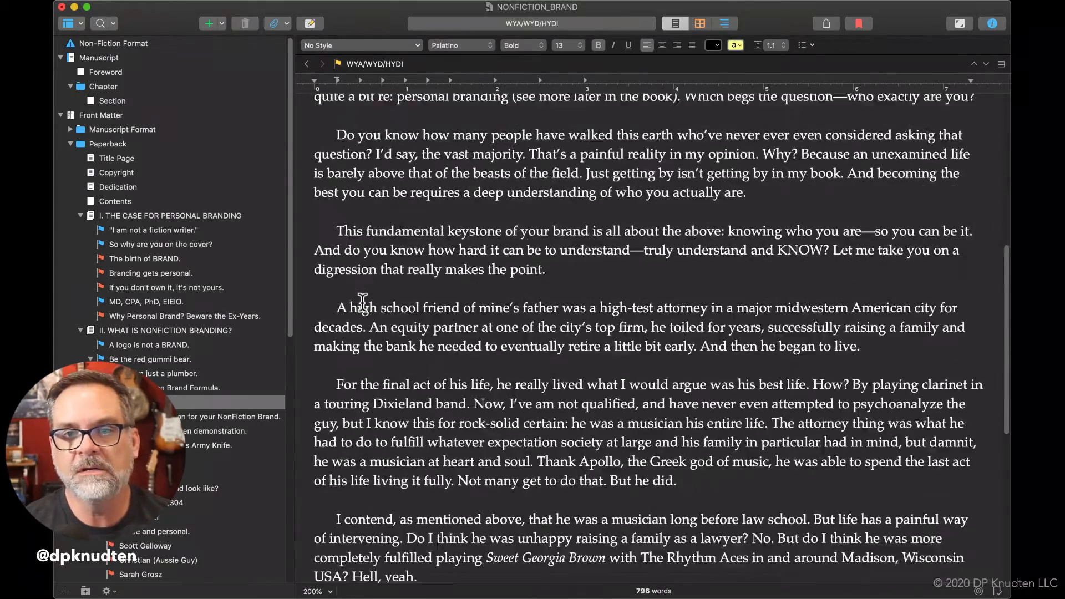
scroll(362, 302, down, 3)
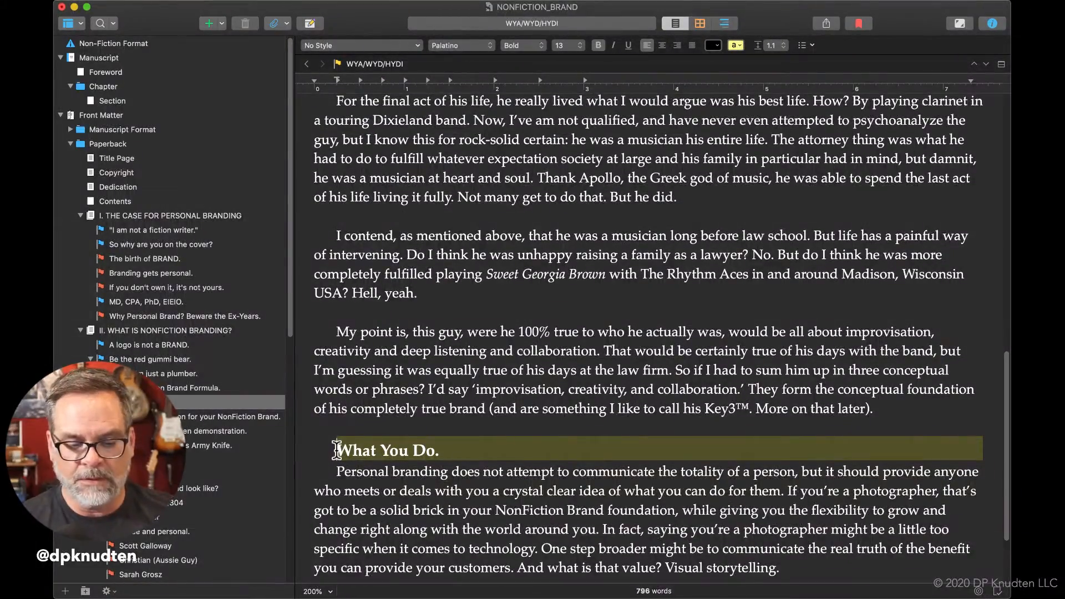
text(WYD)
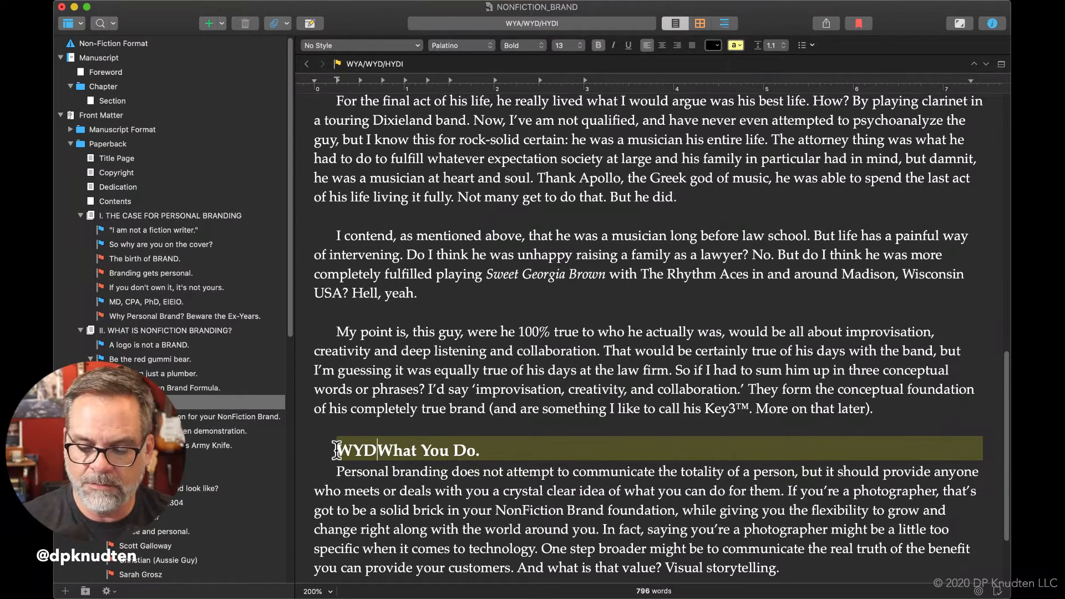
text( /)
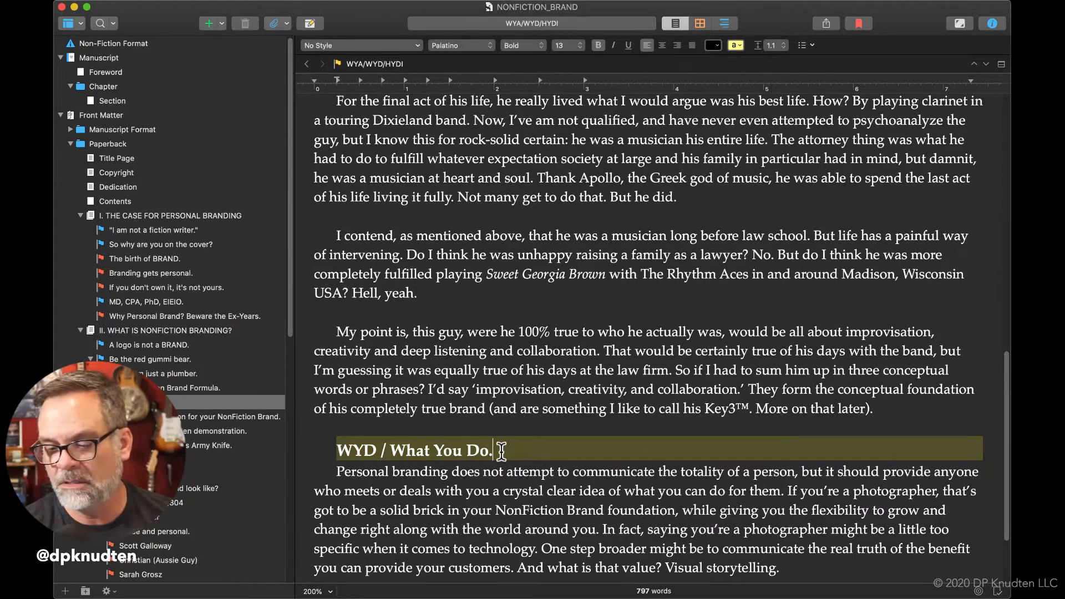
key(Return)
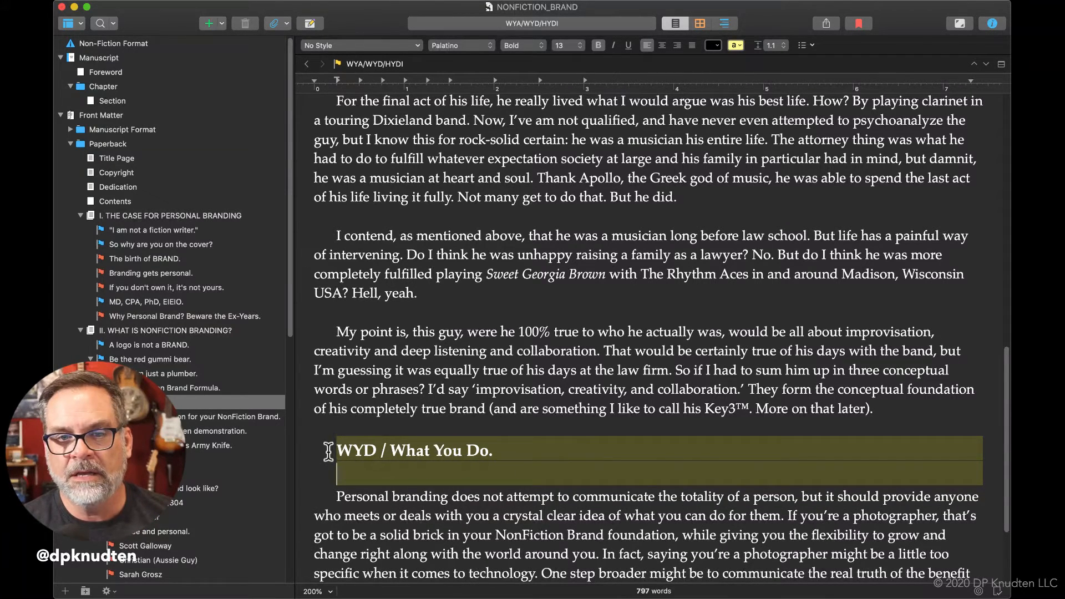
Remove the yellow highlight from the "WYD / What You Do." heading and the blank line below it.
drag(327, 451, 363, 472)
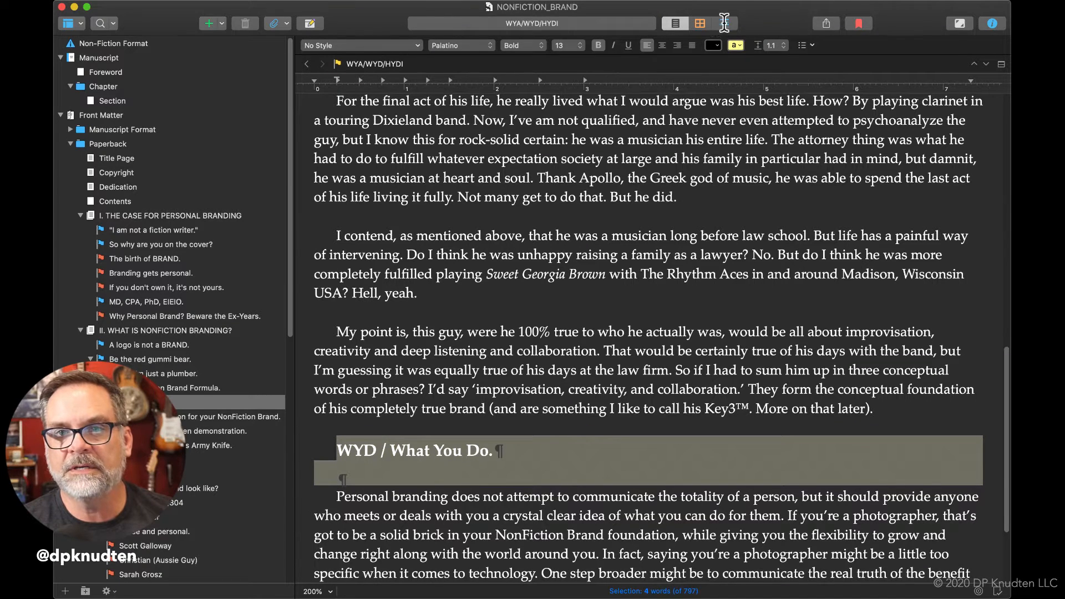
click(735, 46)
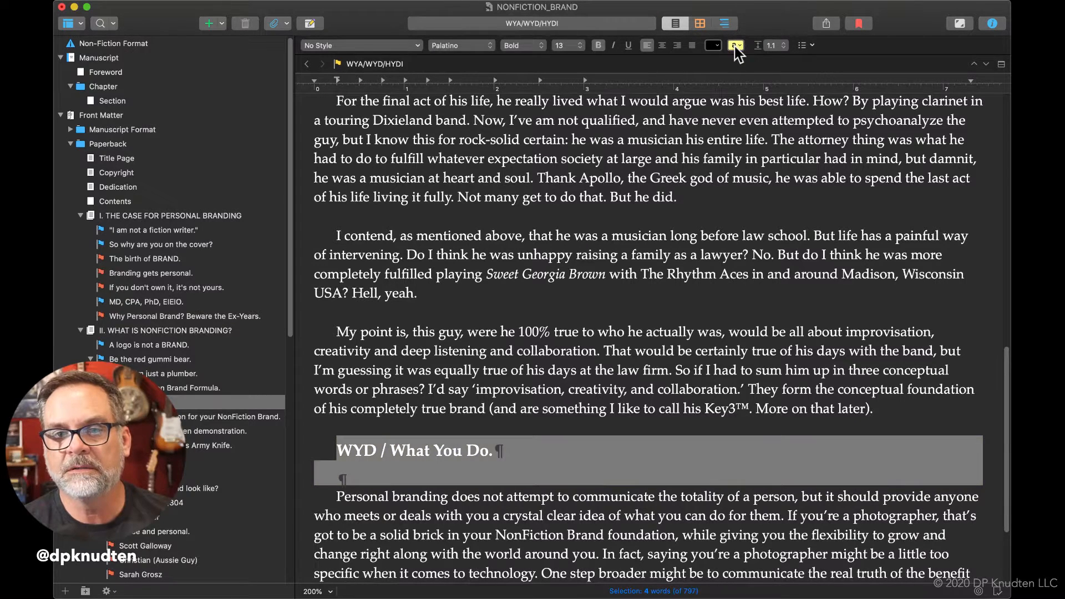
click(586, 389)
Change "deals with you" to "deals with your brand" in the paragraph under the "WYD / What You Do." heading.
scroll(502, 513, down, 3)
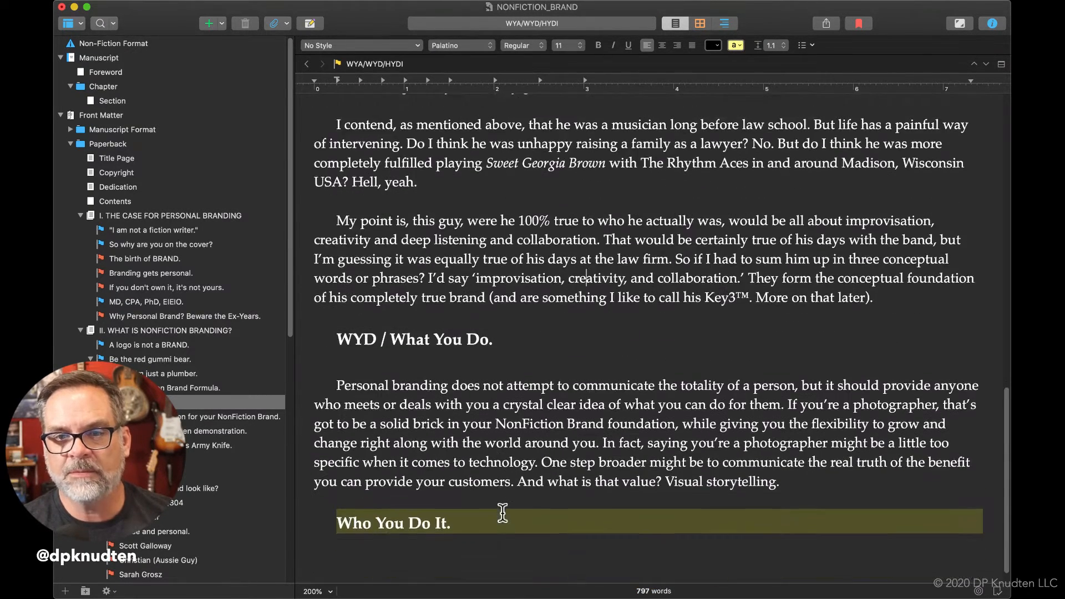
click(807, 465)
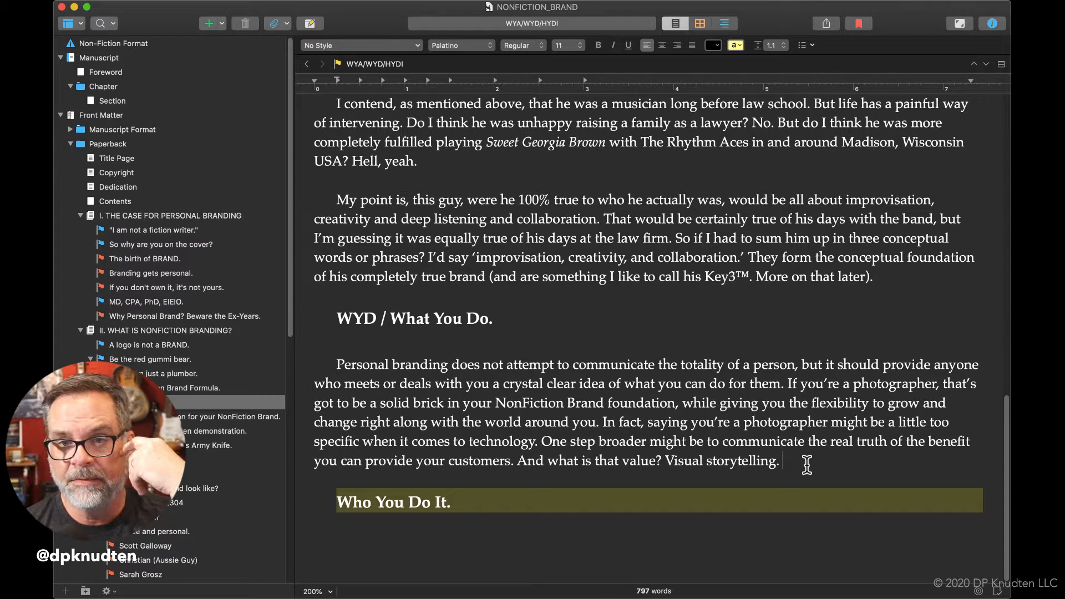
click(490, 390)
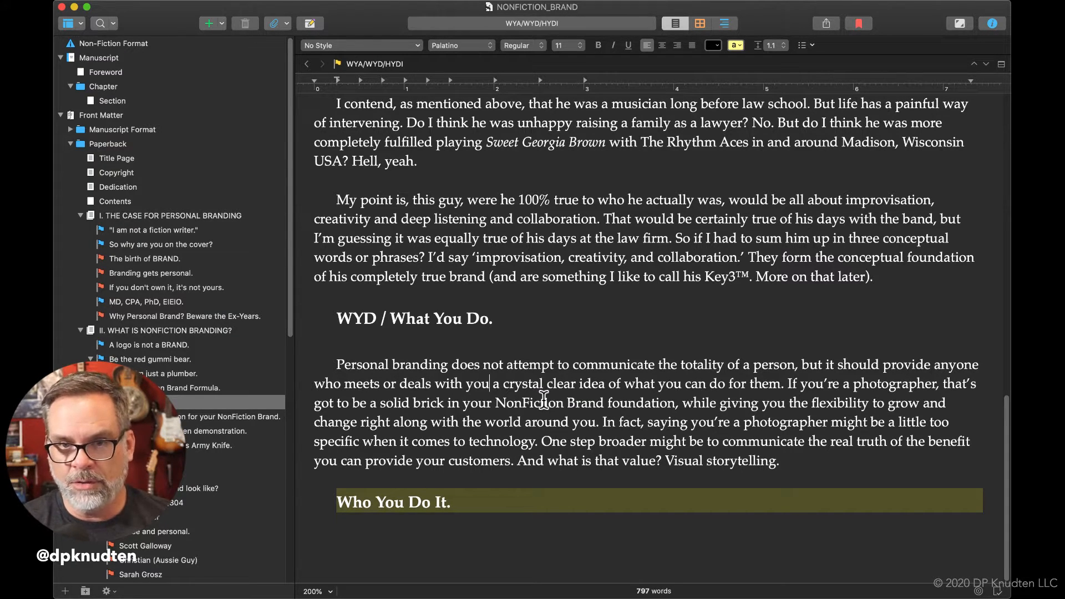
text(r brand)
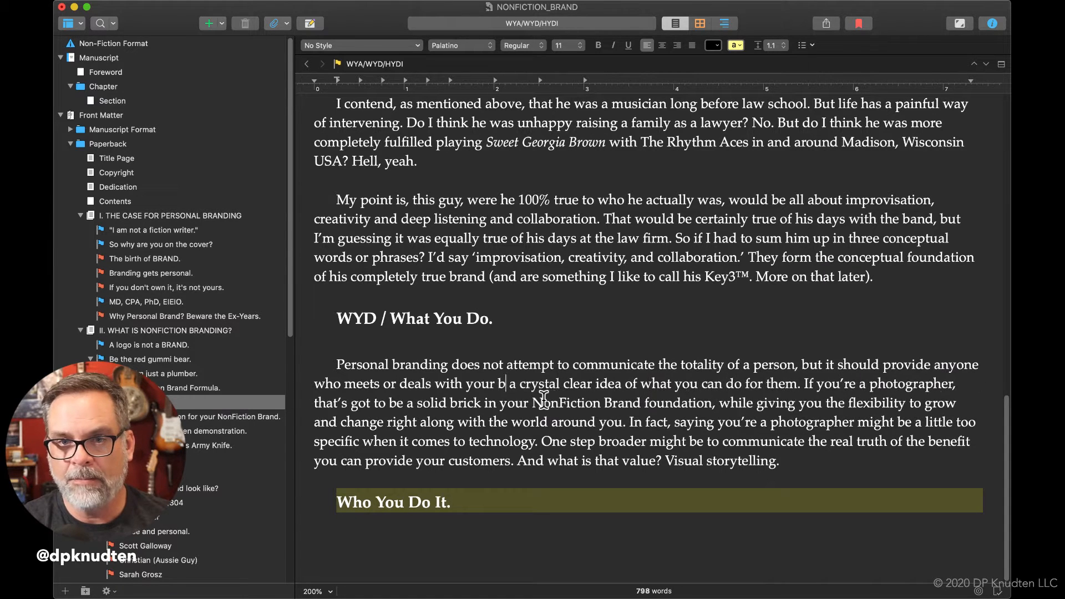
key(BackSpace)
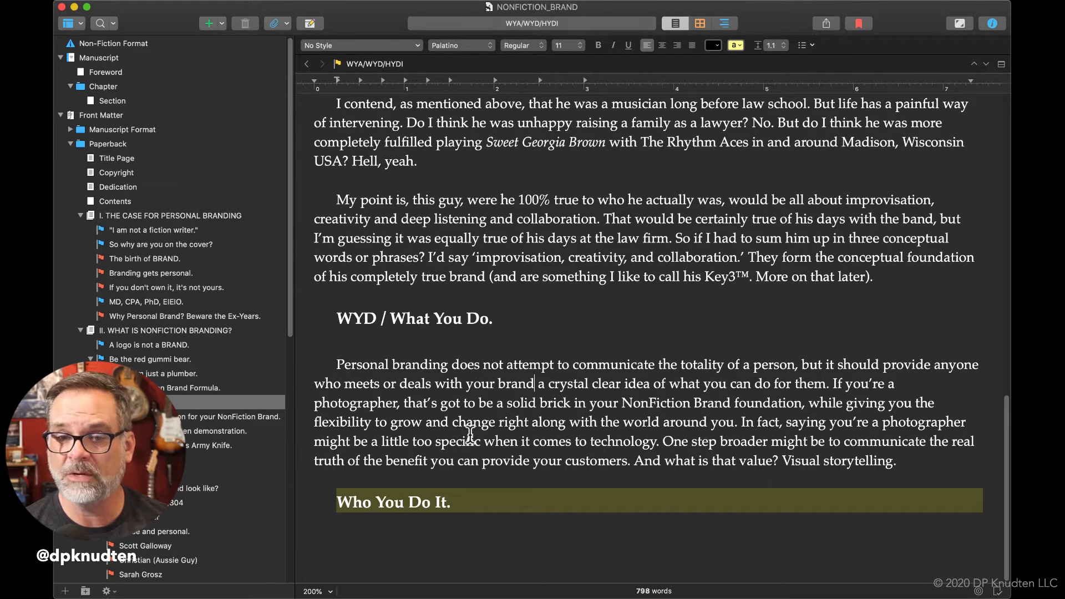
Start a new paragraph after the one ending in "Visual storytelling." with the words "By embracing the idea that".
scroll(468, 426, down, 1)
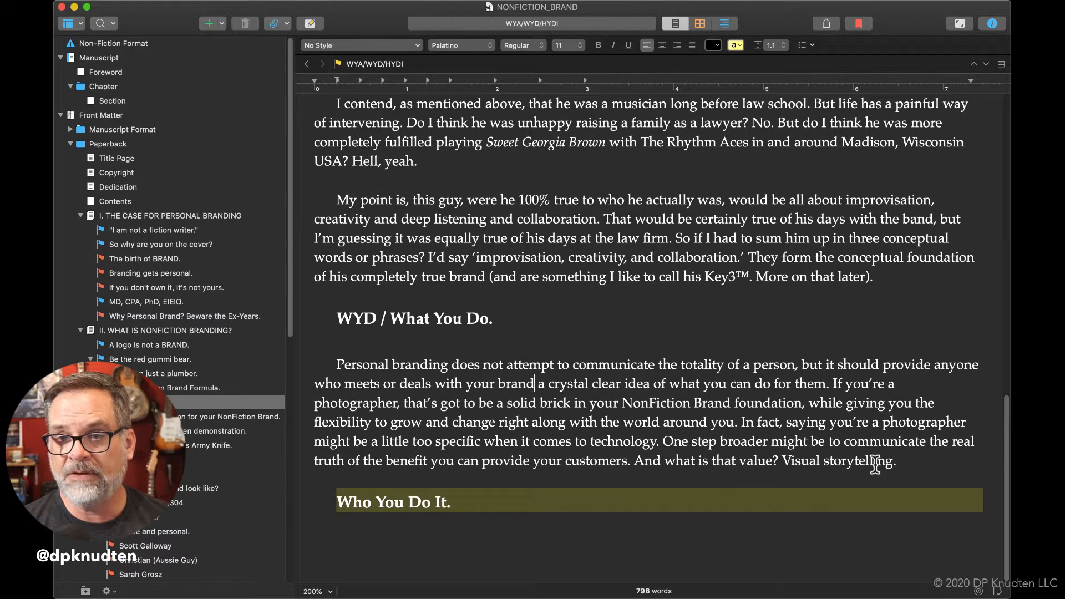
click(913, 463)
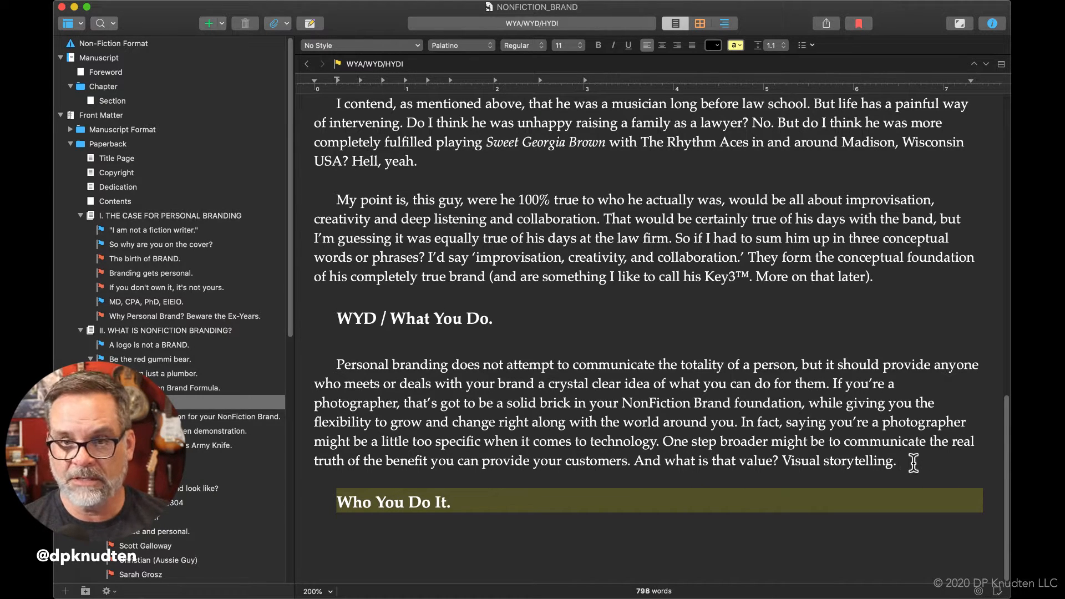
key(Return)
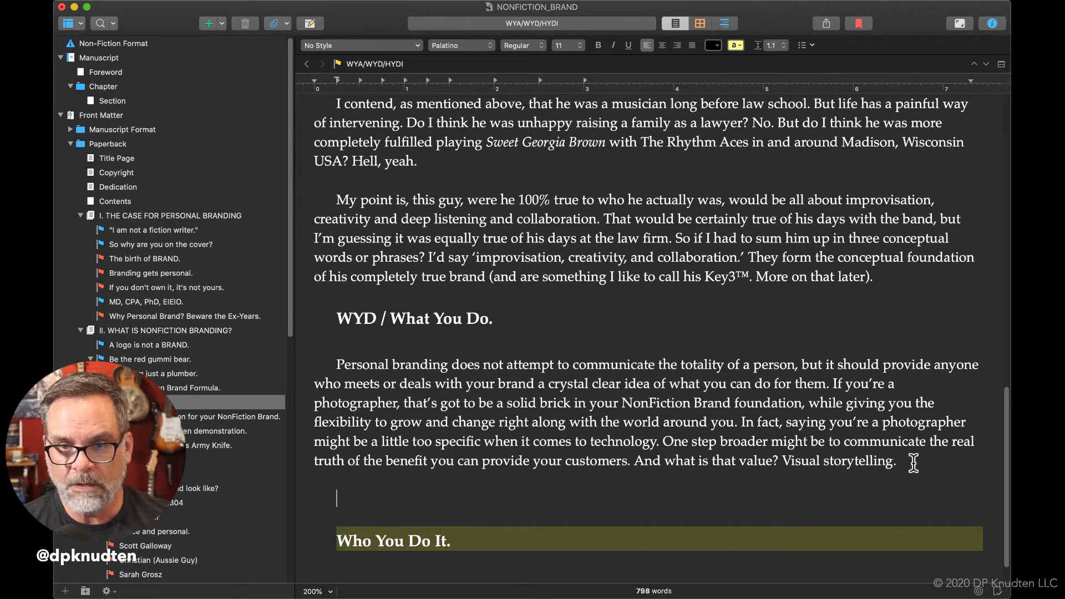
text(By ca)
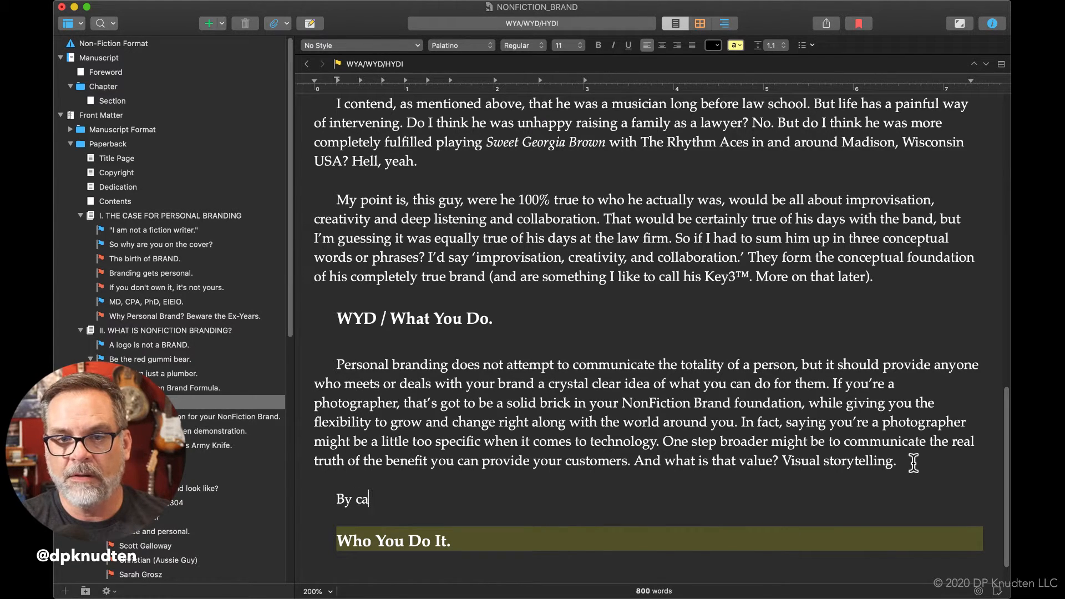
key(BackSpace)
key(BackSpace)
text(e)
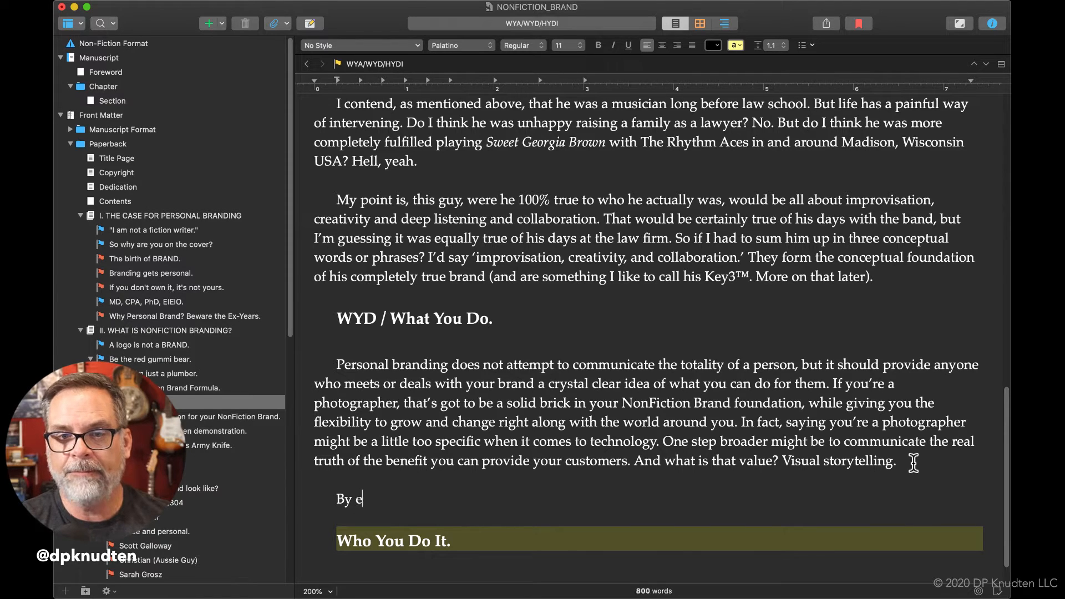
text(mbracing the )
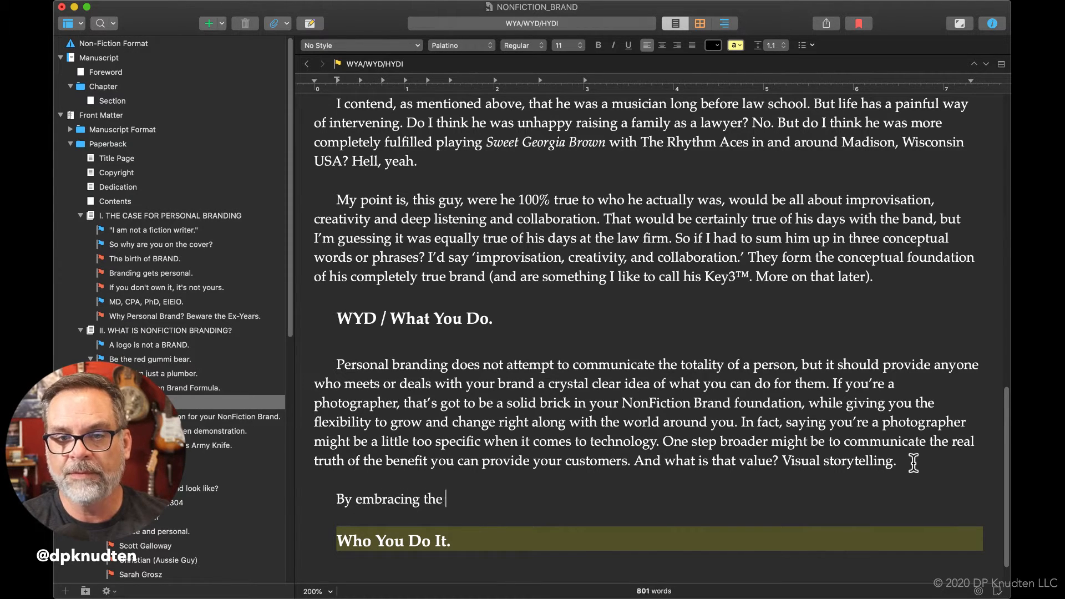
text(idea that )
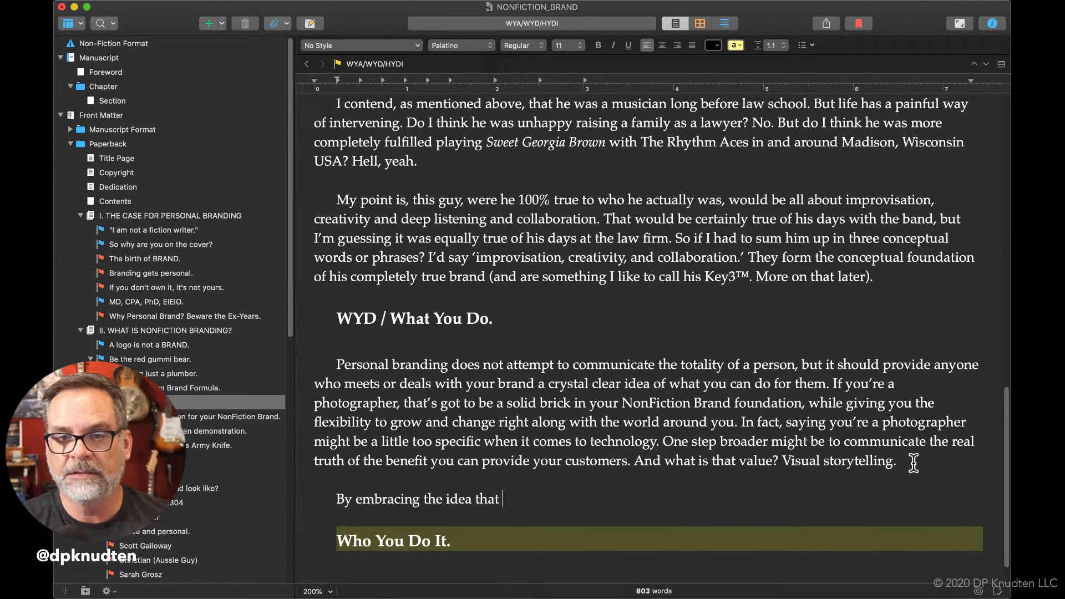
text(you)
Continue the new paragraph's opening sentence with "you're a visual storyteller".
key(BackSpace)
key(BackSpace)
key(BackSpace)
key(BackSpace)
key(BackSpace)
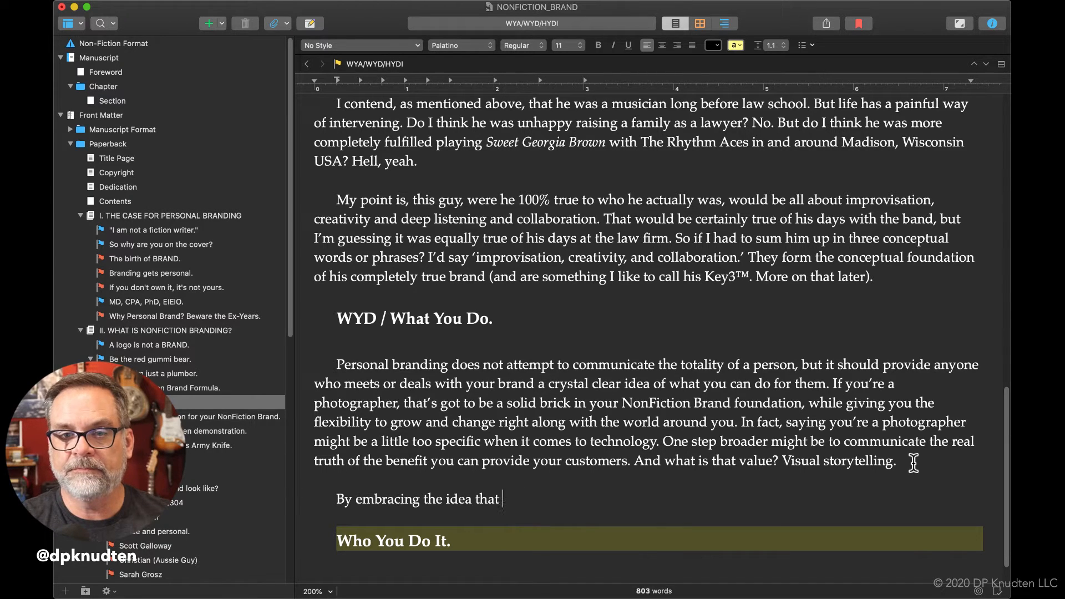
key(BackSpace)
text(hat you're a)
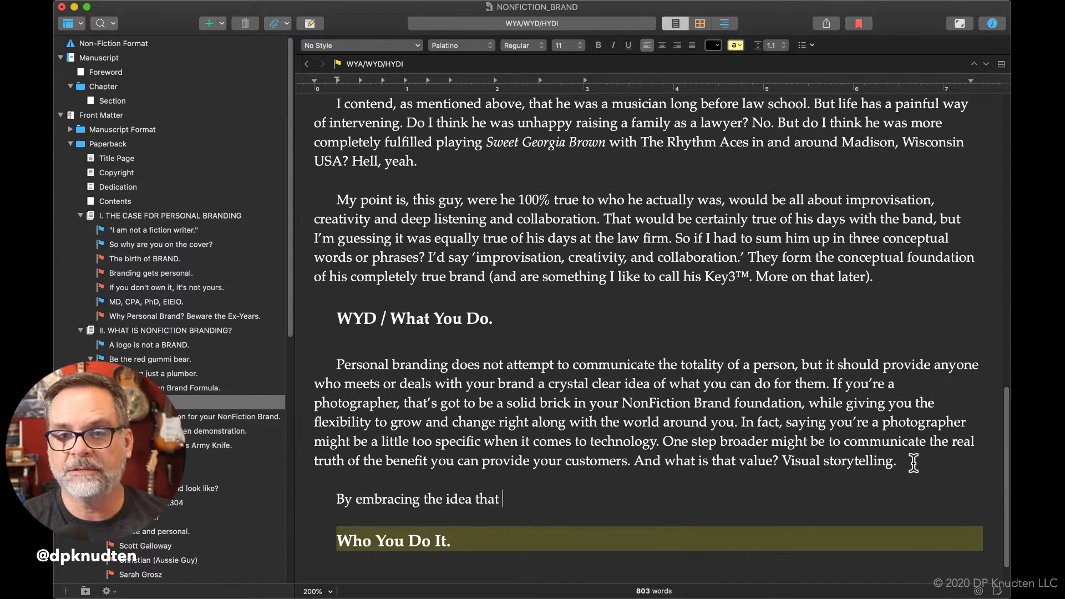
text( visual sour)
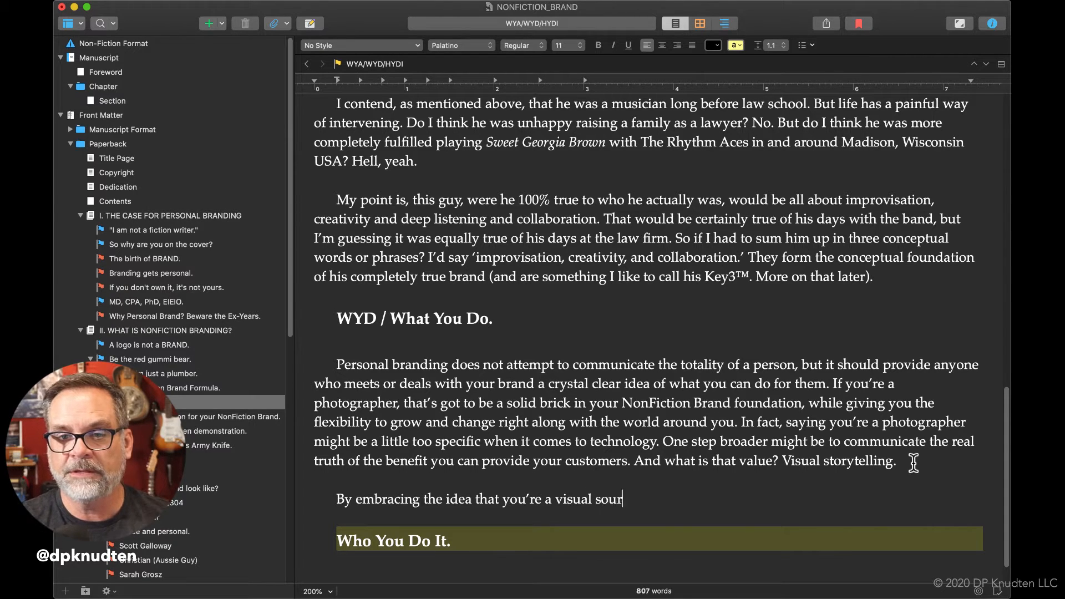
key(BackSpace)
key(BackSpace)
key(BackSpace)
text(torytell)
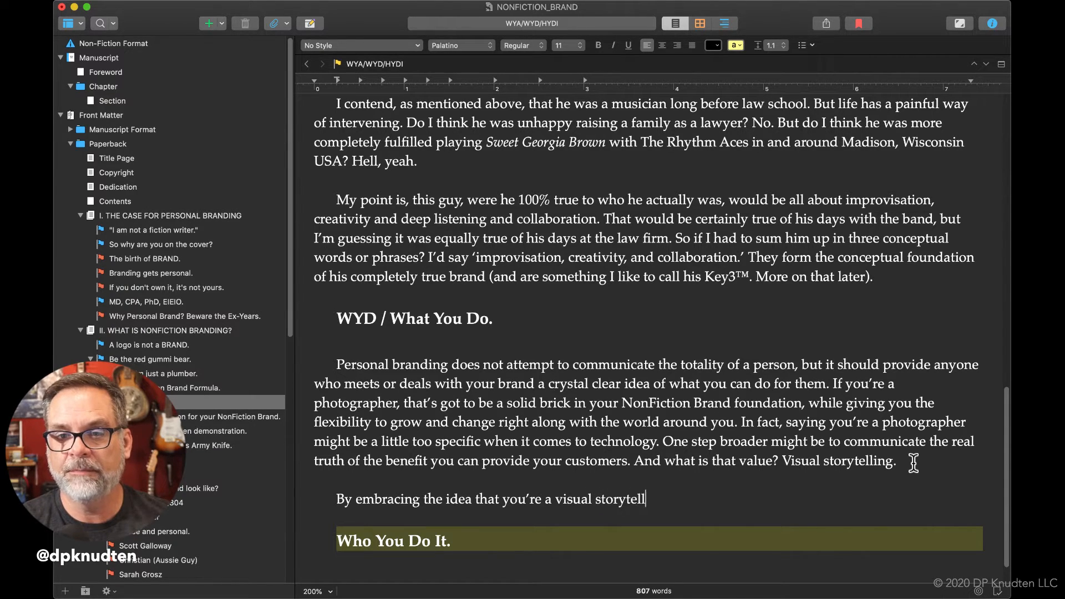
text(er frees you)
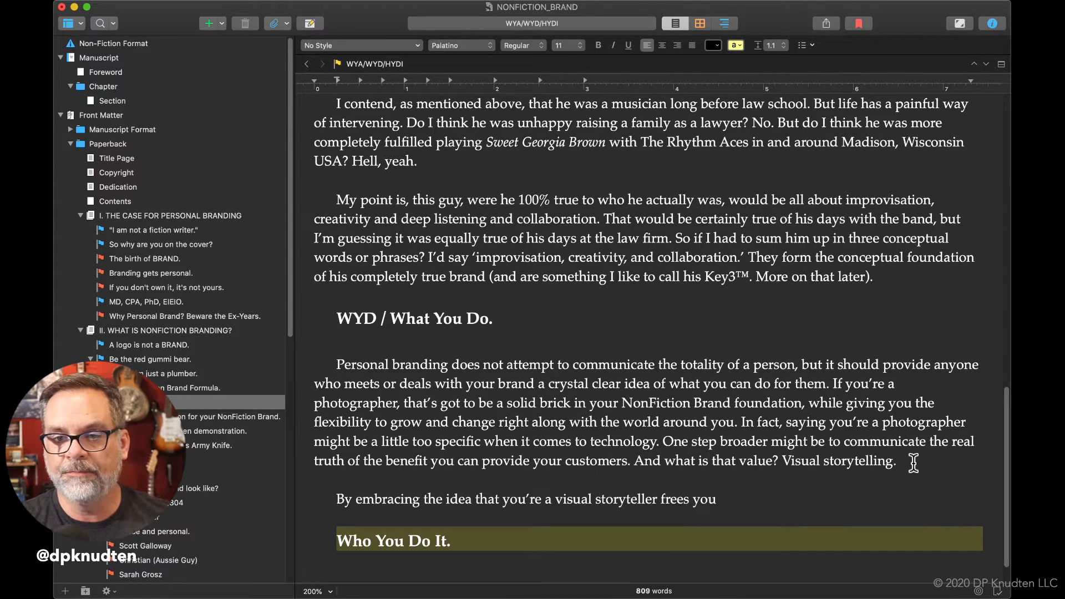
Extend the sentence after "visual storyteller" with "frees you of any handcuffed".
text(of any )
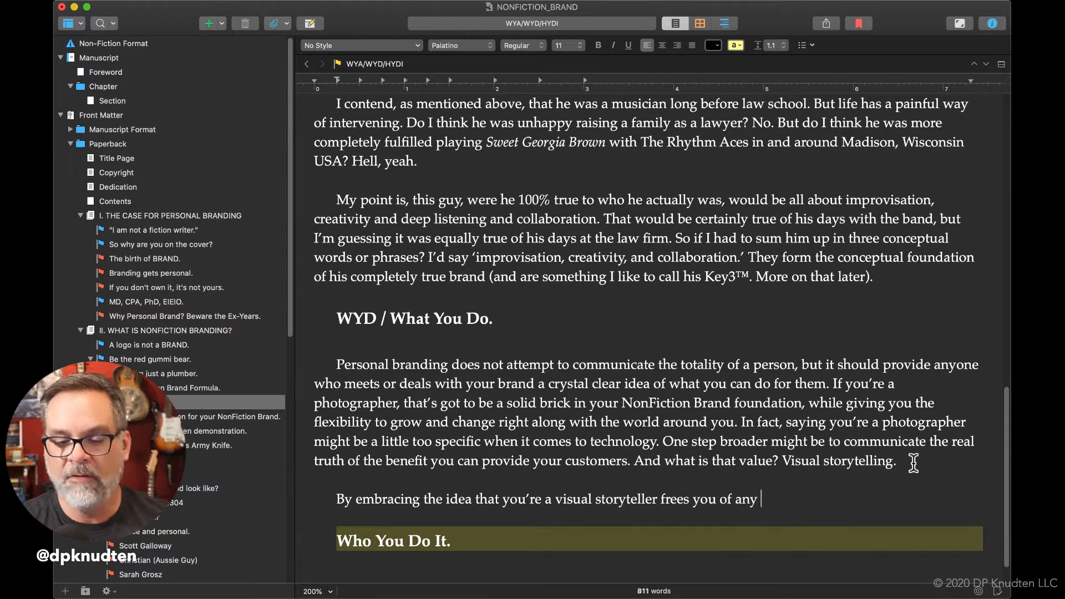
text(tex)
key(BackSpace)
key(BackSpace)
key(BackSpace)
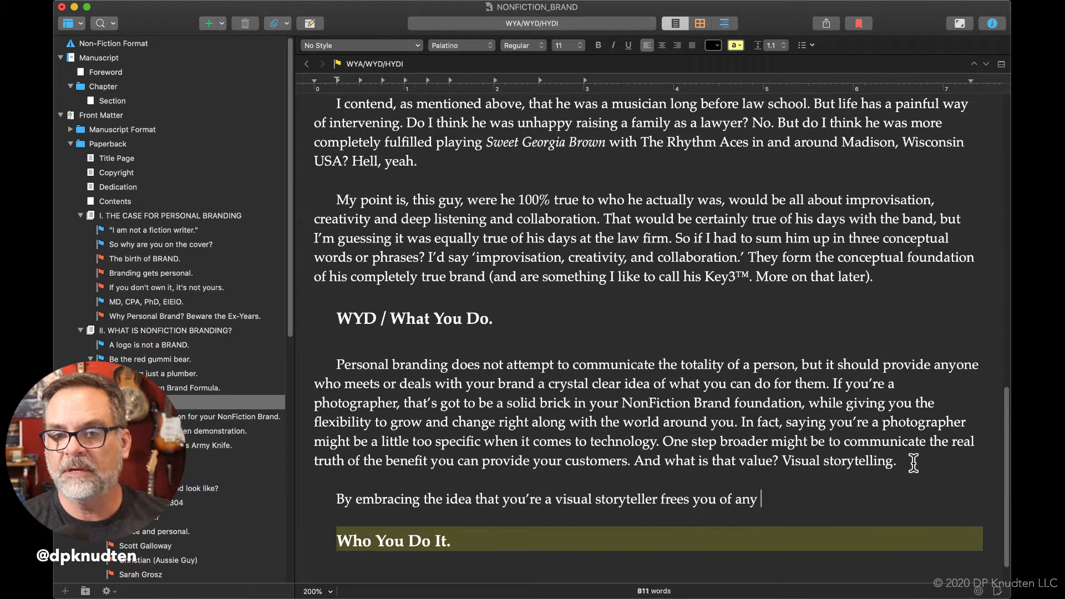
text(hand)
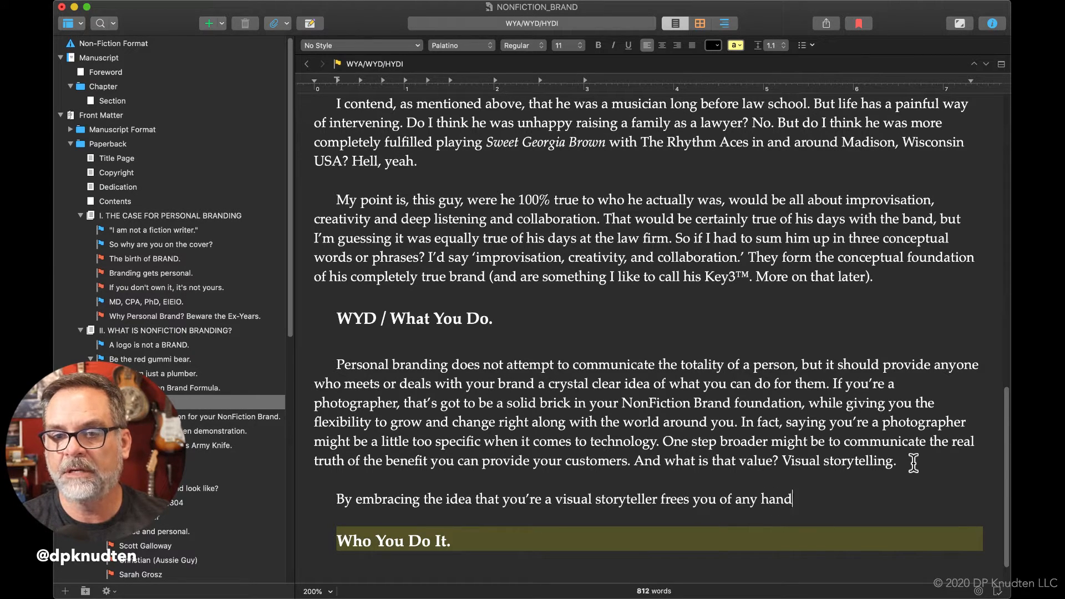
text(cuffed fre)
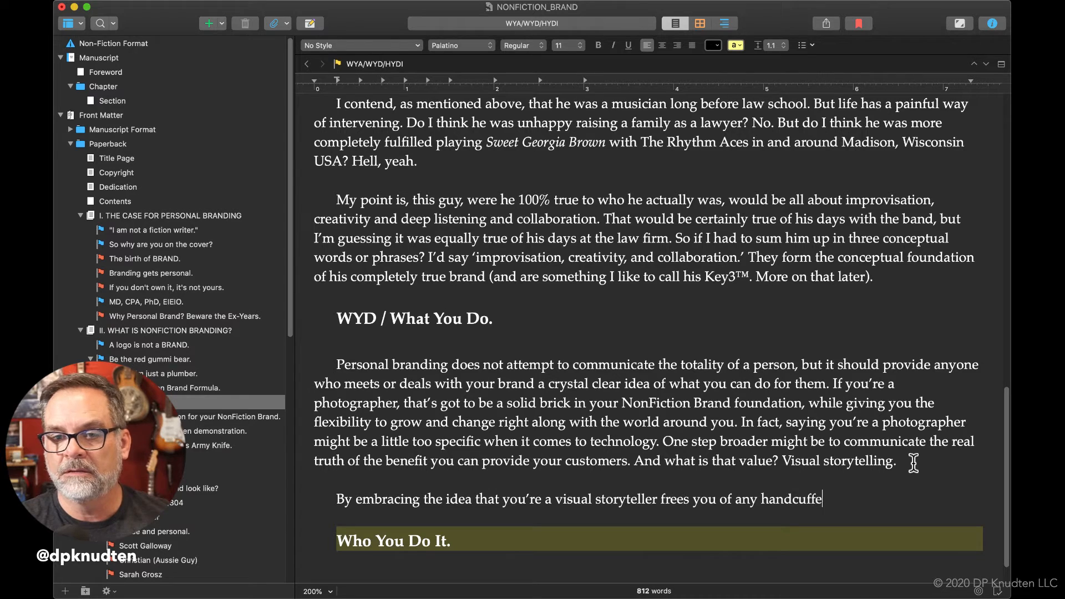
key(BackSpace)
key(BackSpace)
key(BackSpace)
Finish the paragraph's opening sentence with "relationship to any existing technology.".
text(relationship to )
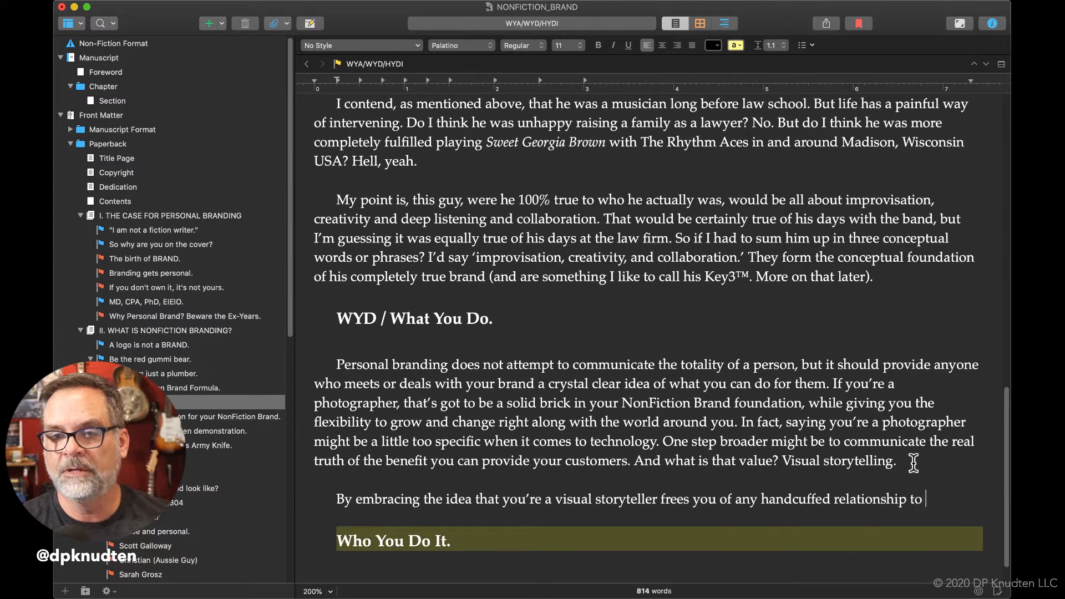
text(any ex)
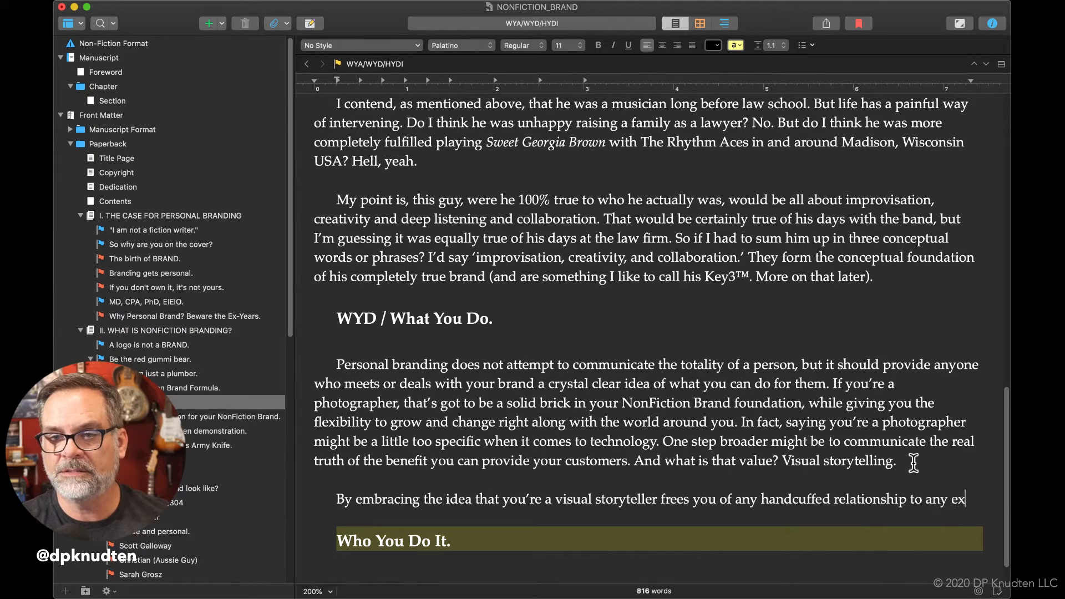
text(isting tech)
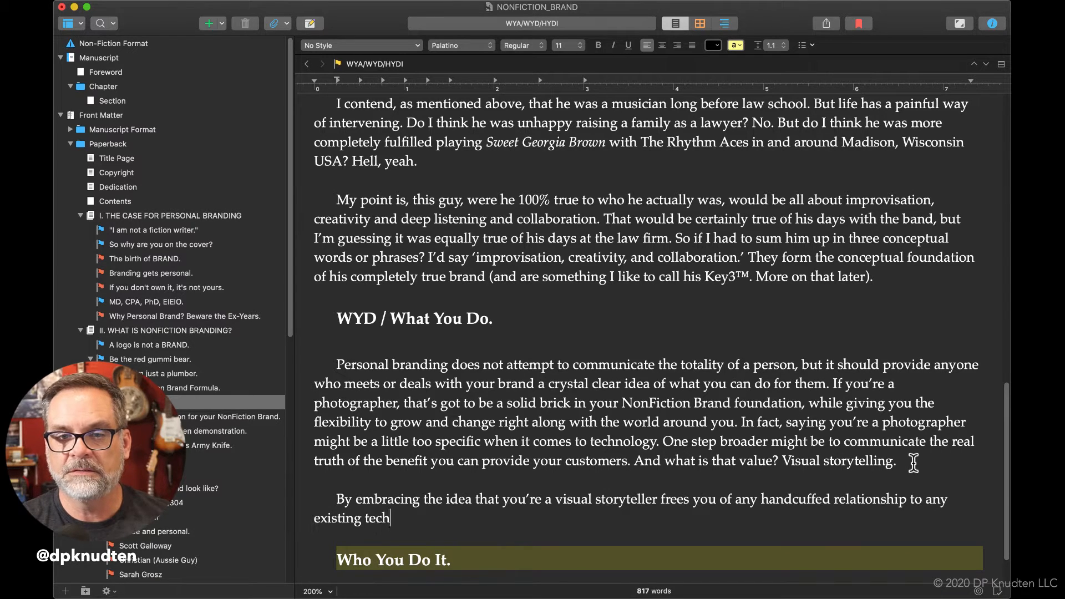
text(noloyg)
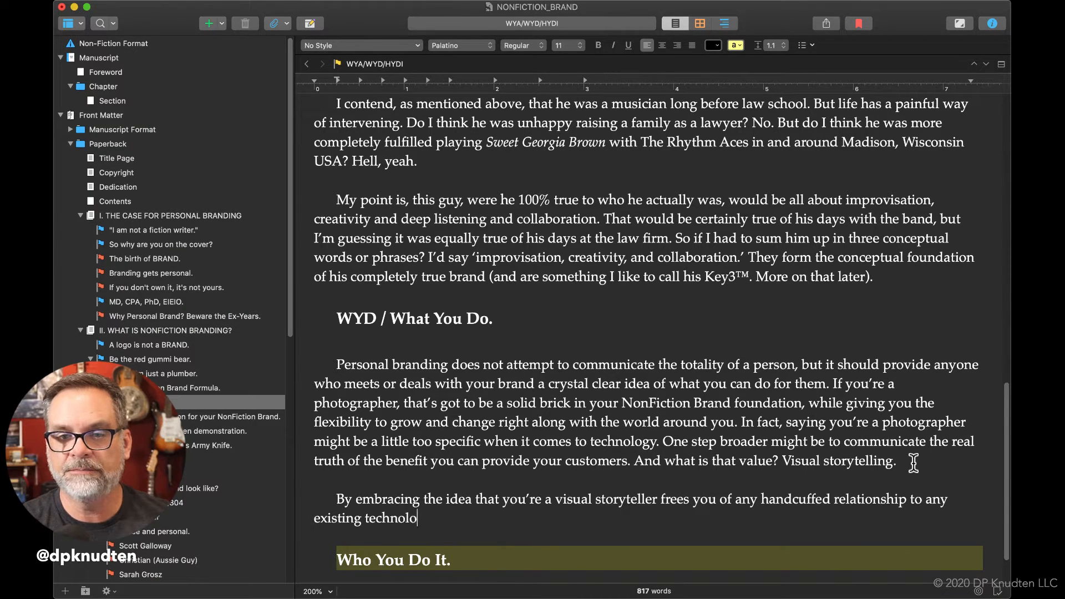
key(BackSpace)
key(BackSpace)
text(gy.)
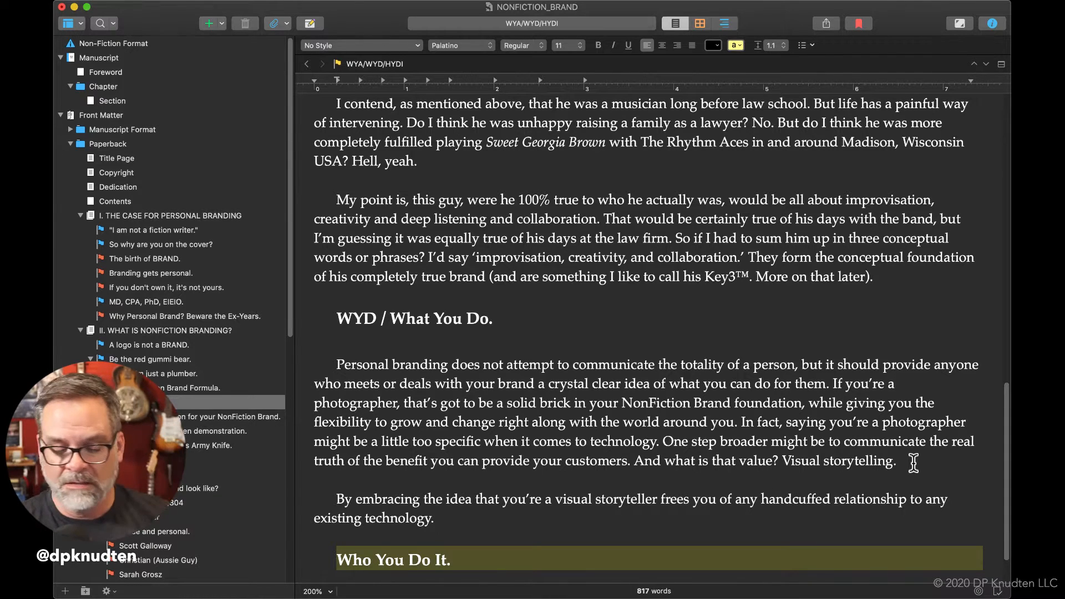
text( Wh)
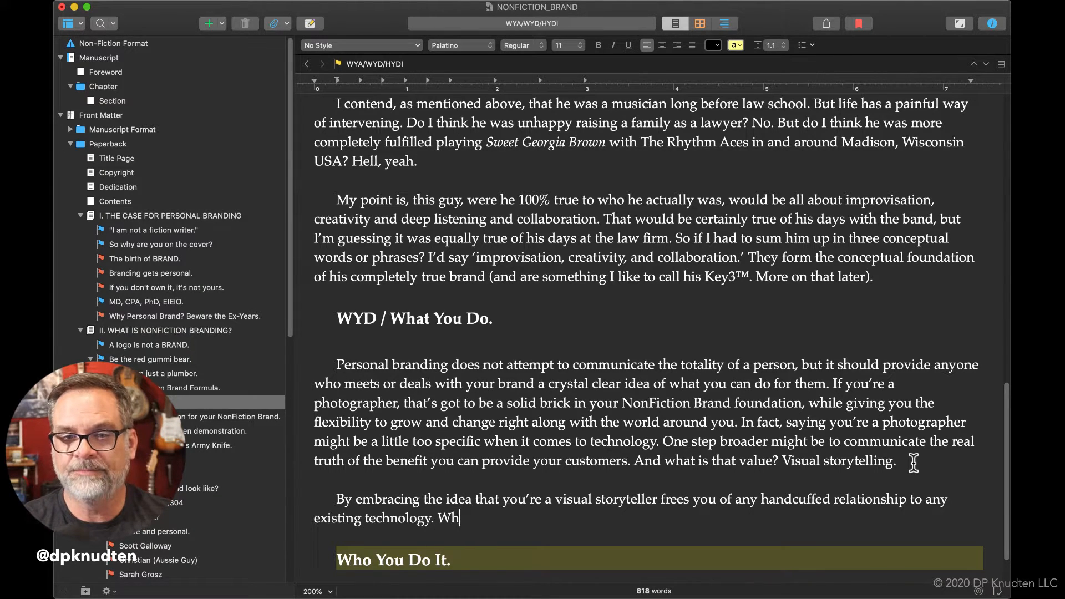
text(y it thi)
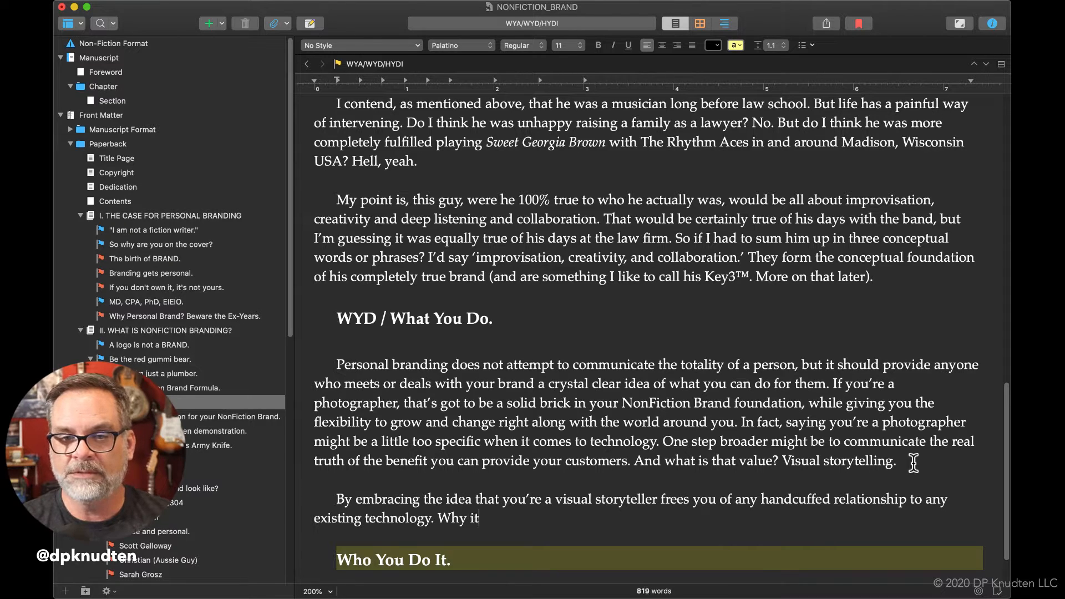
Add the question "Why is that a problem?" after the sentence ending in "existing technology.".
key(BackSpace)
key(BackSpace)
key(BackSpace)
key(BackSpace)
key(BackSpace)
text(s)
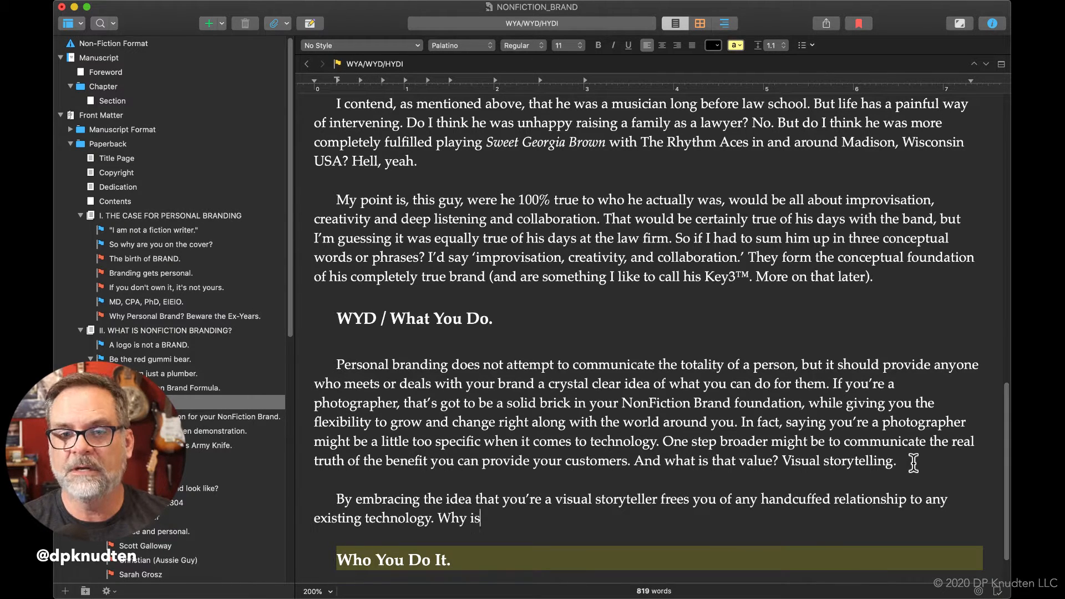
text( that a prb)
key(BackSpace)
text(oblem?)
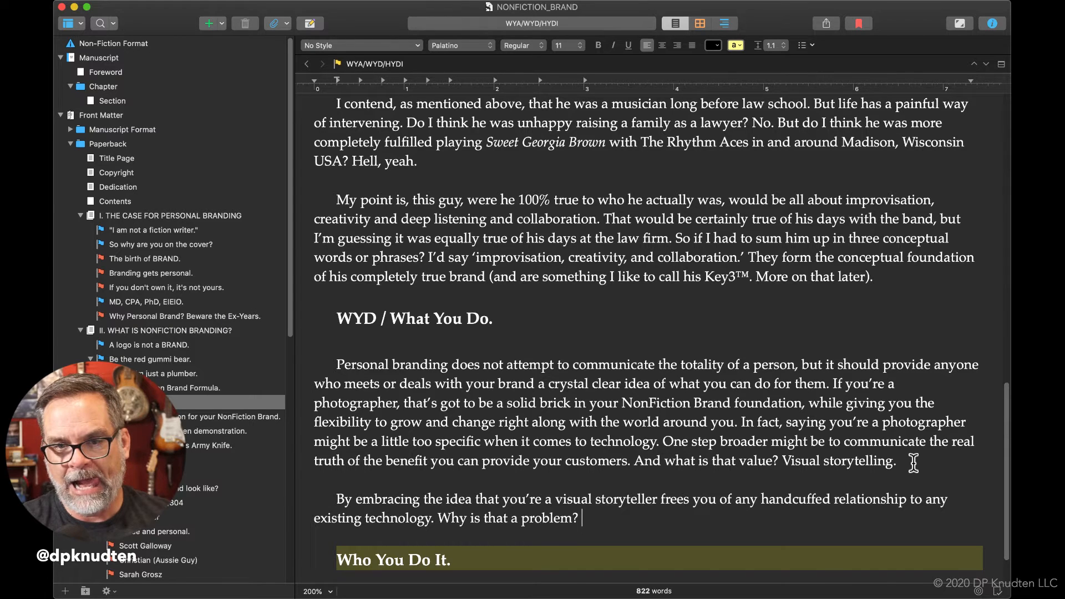
Answer the question with the short sentence "Ask any scrivener.".
text(Ask and)
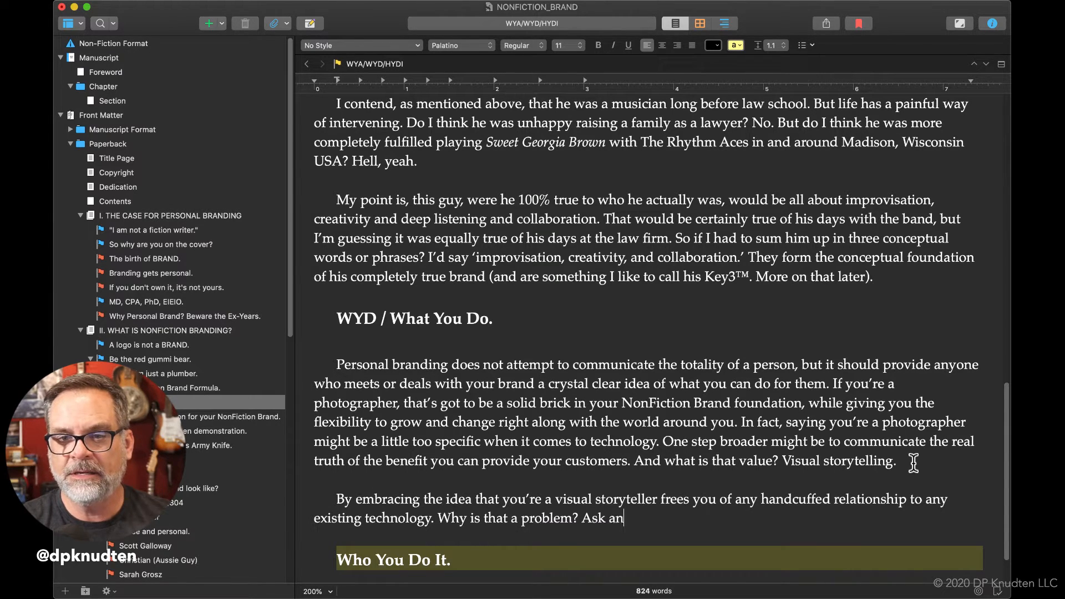
key(BackSpace)
key(BackSpace)
text(y )
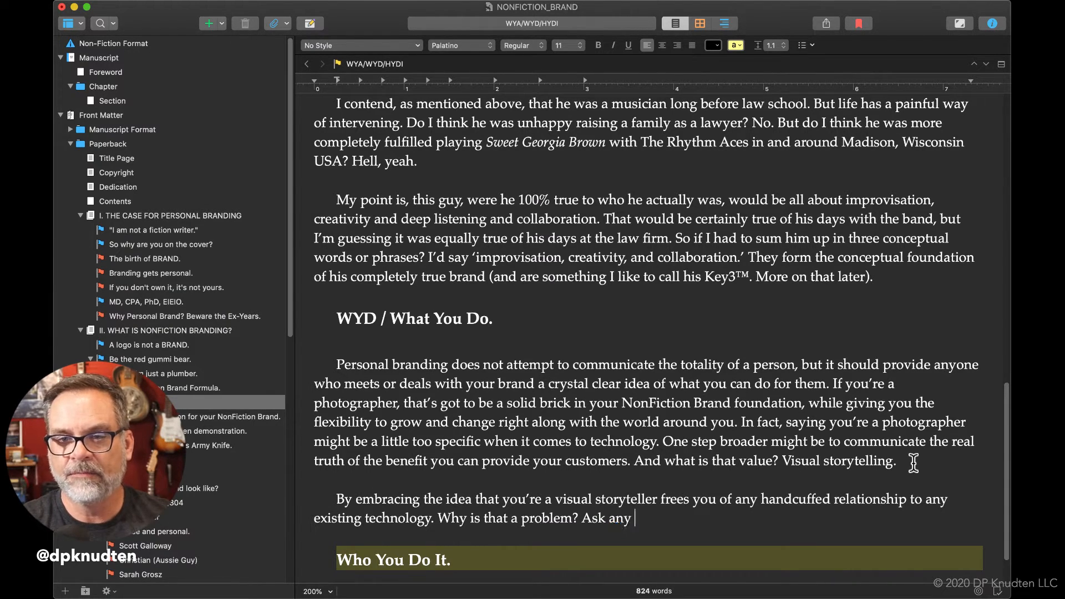
text(s)
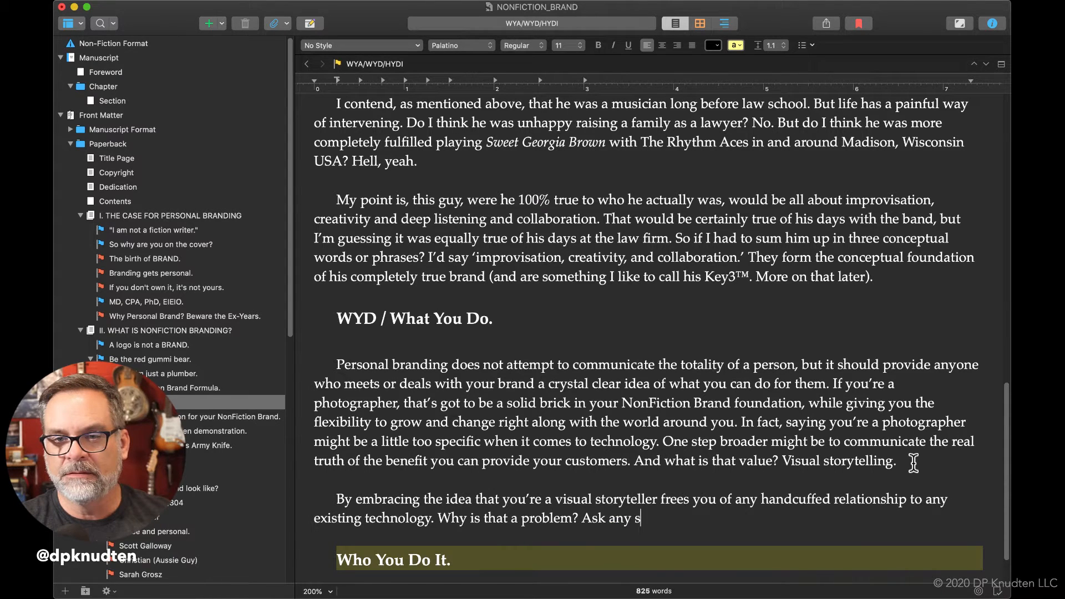
text(crivener. )
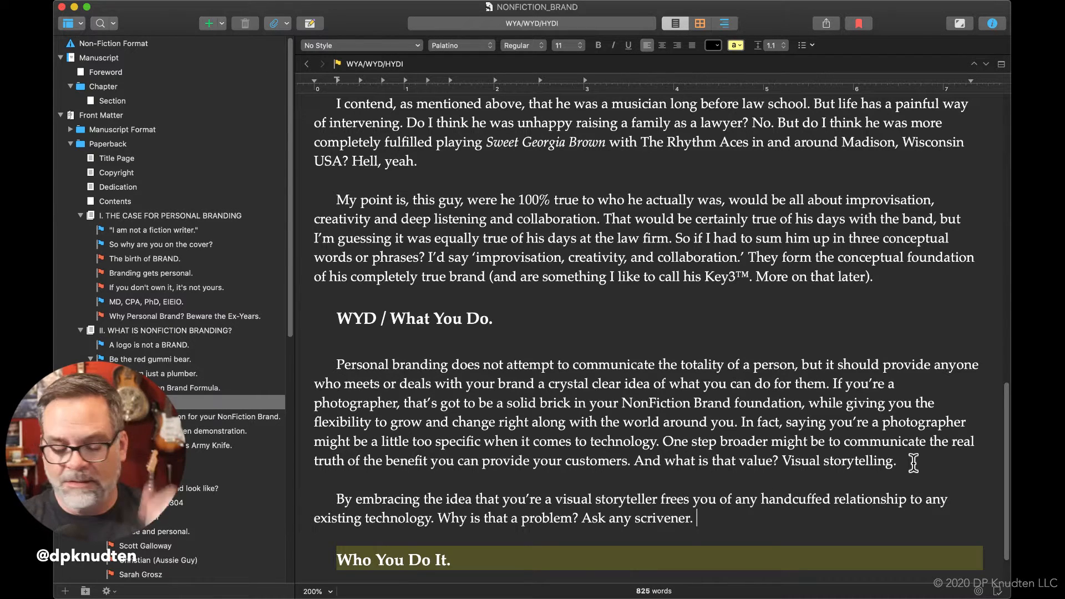
text(S)
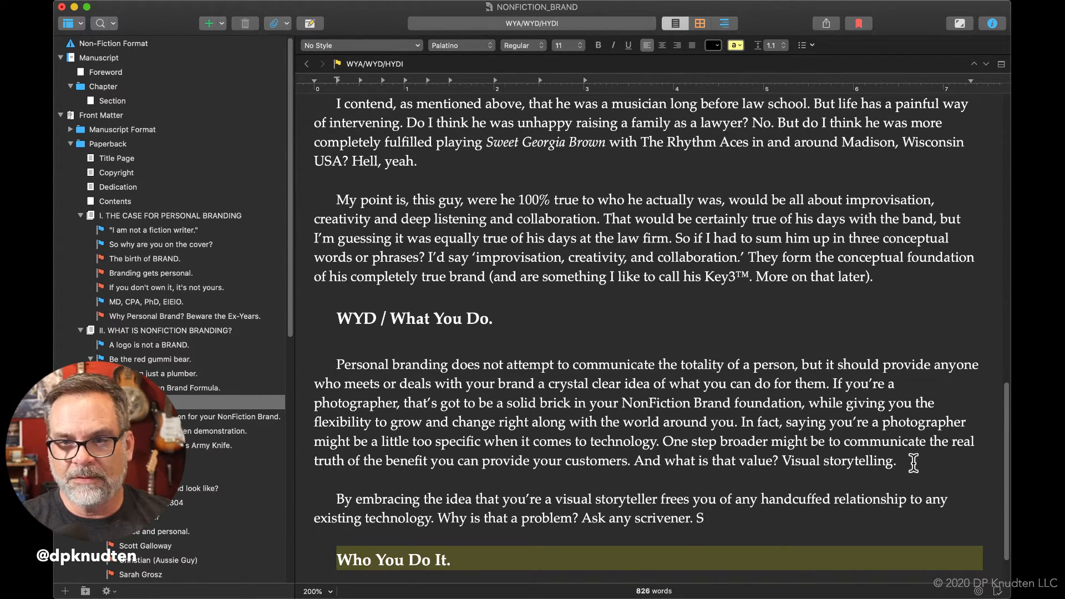
Begin another sentence after "Ask any scrivener." with "See, back in the days".
key(BackSpace)
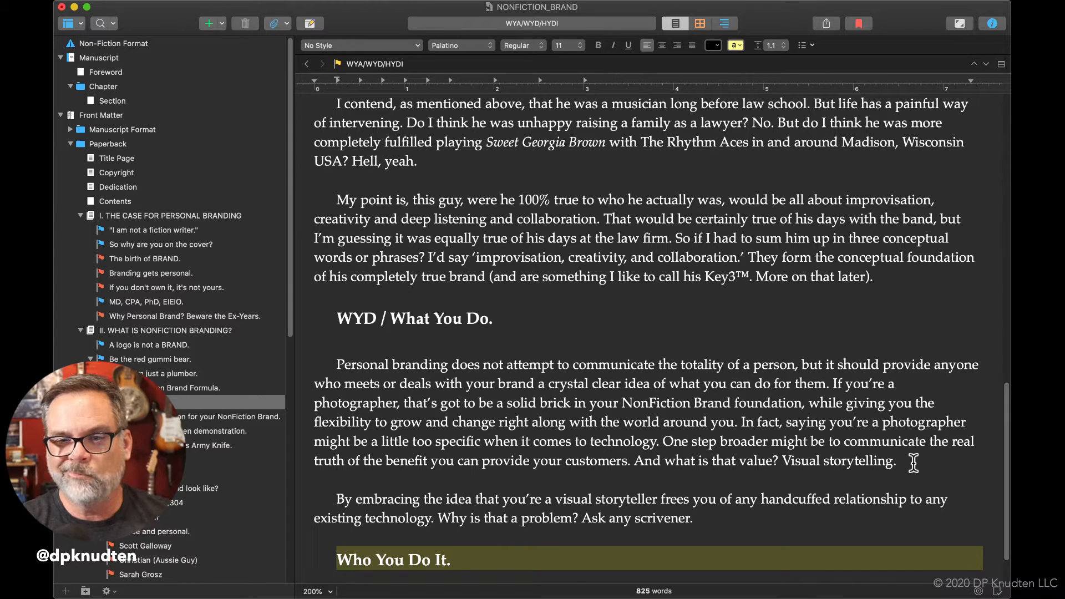
text(See,)
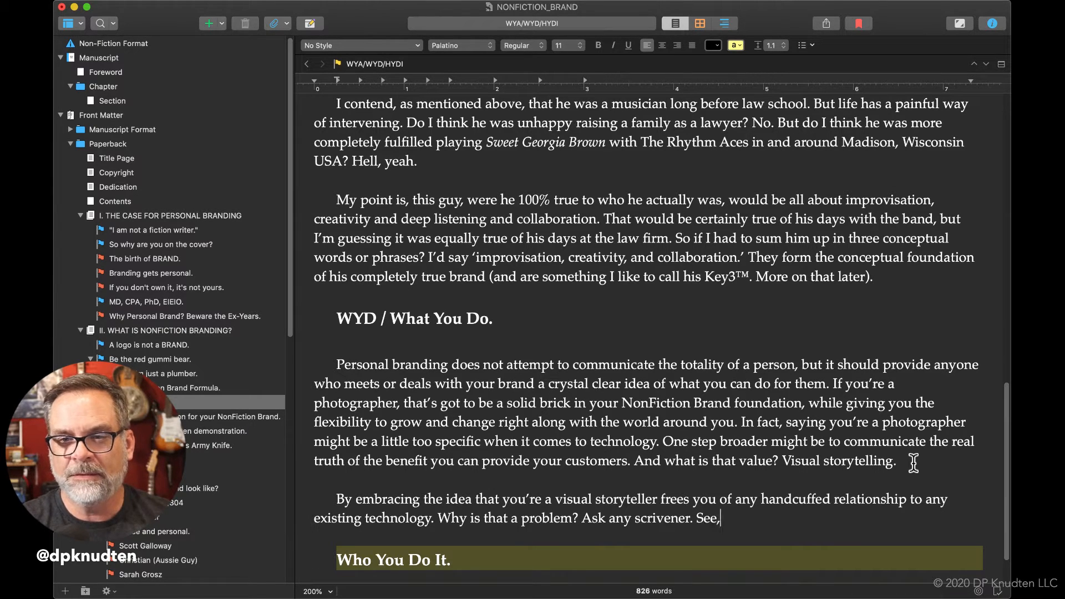
text( back in the da)
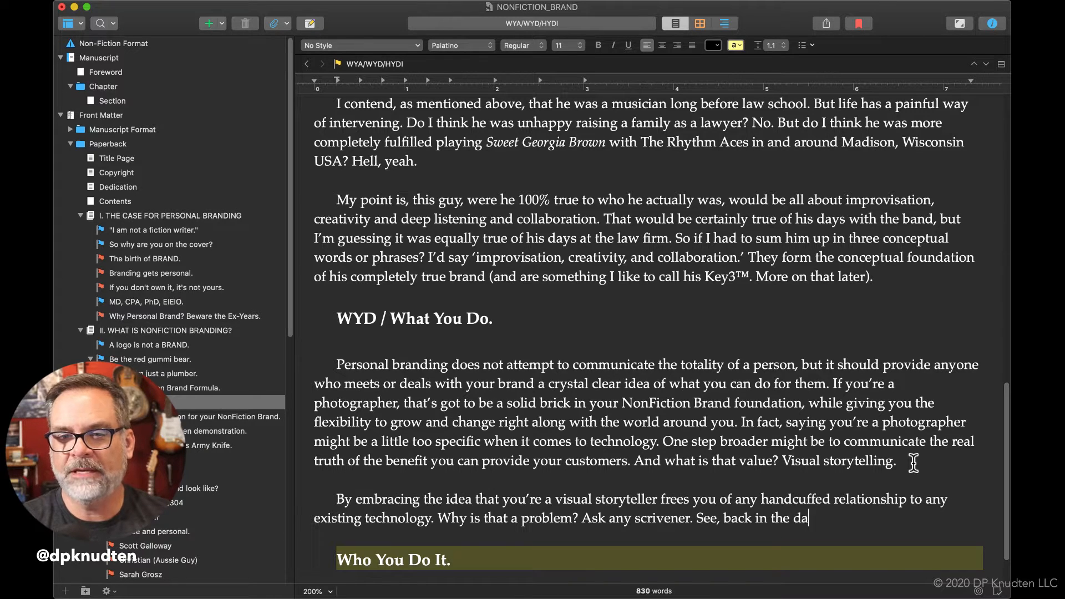
text(ys fro)
Continue the sentence after "See, back in the days" with "before easy access to a printing pres".
key(BackSpace)
key(BackSpace)
key(BackSpace)
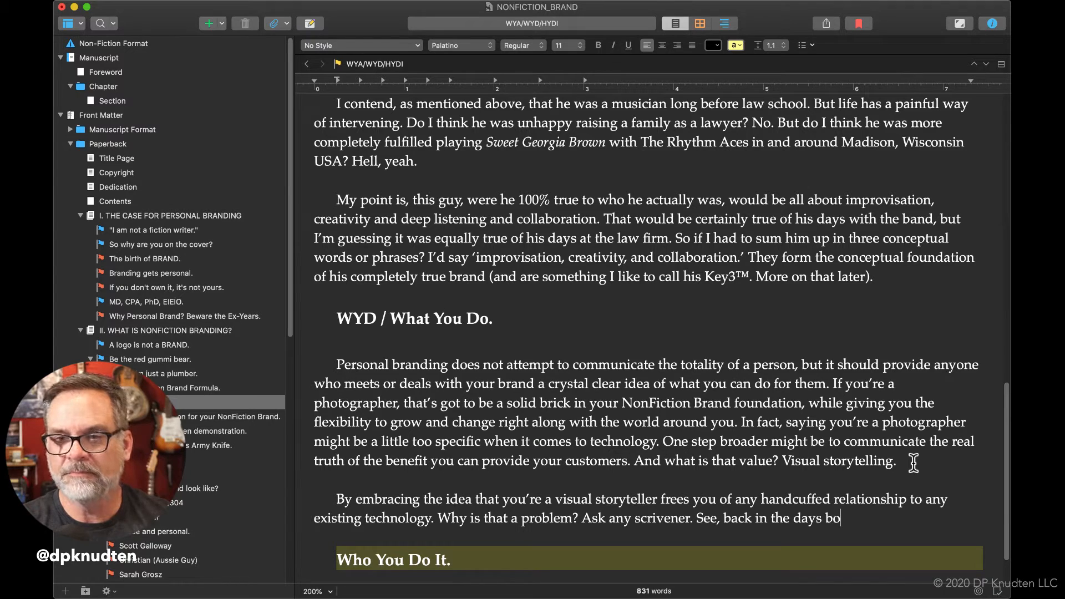
text(before e)
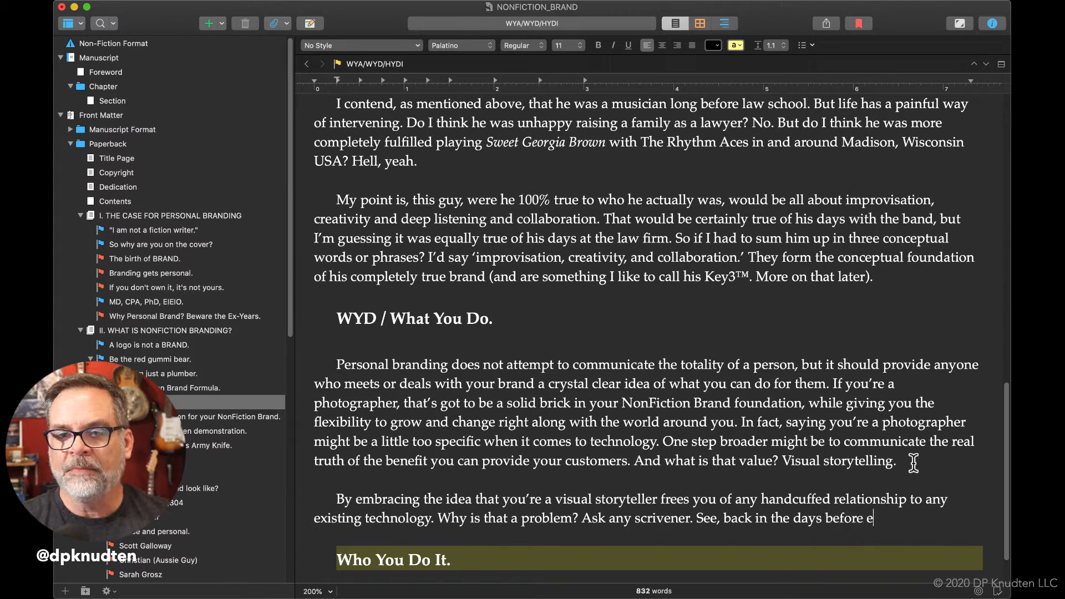
text(asy access )
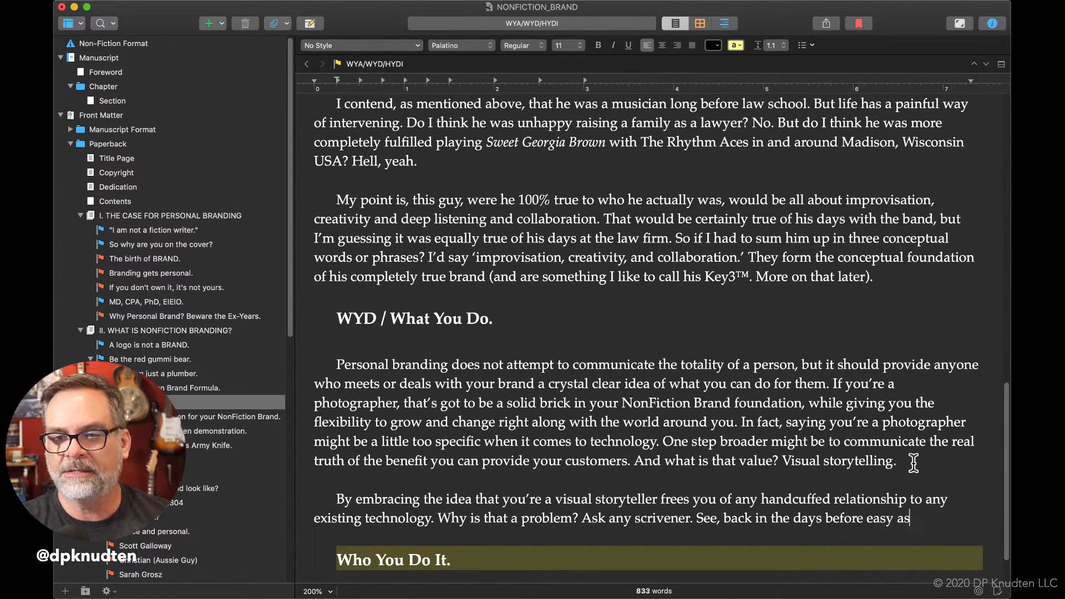
text(to )
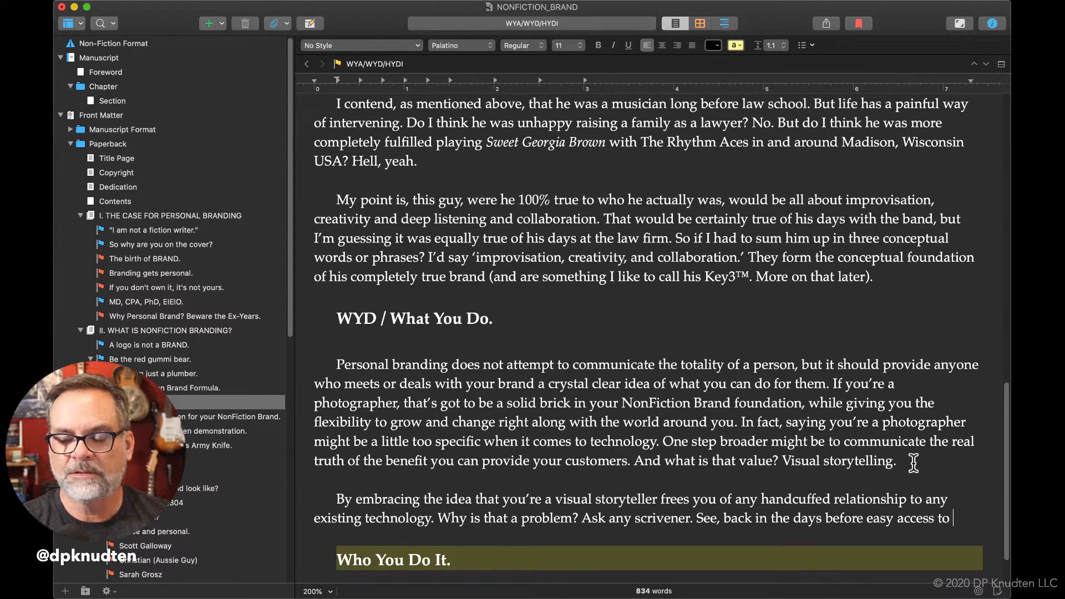
text(a printing )
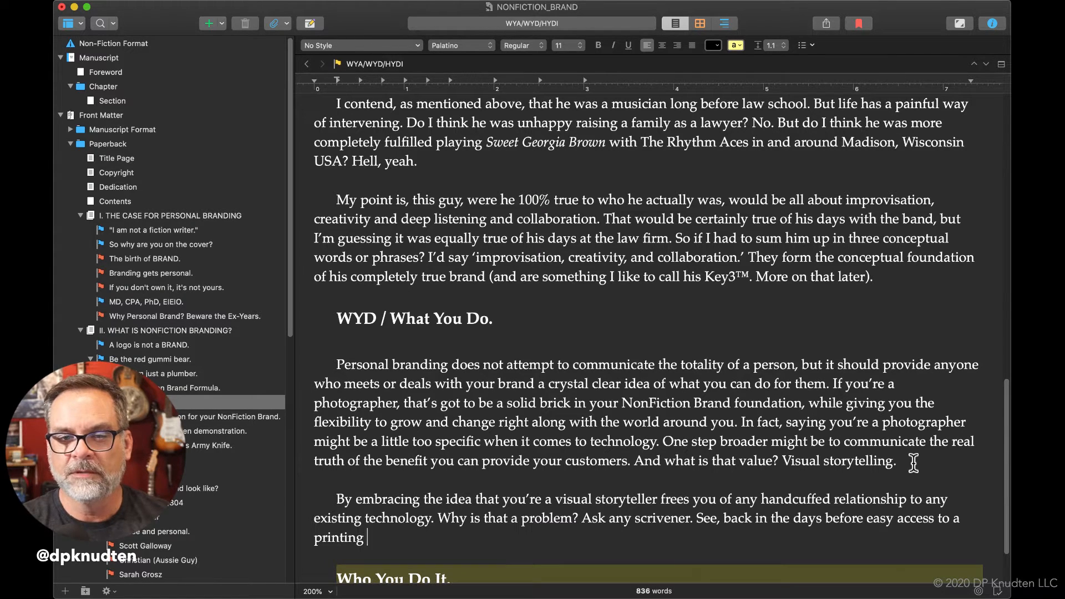
text(pres)
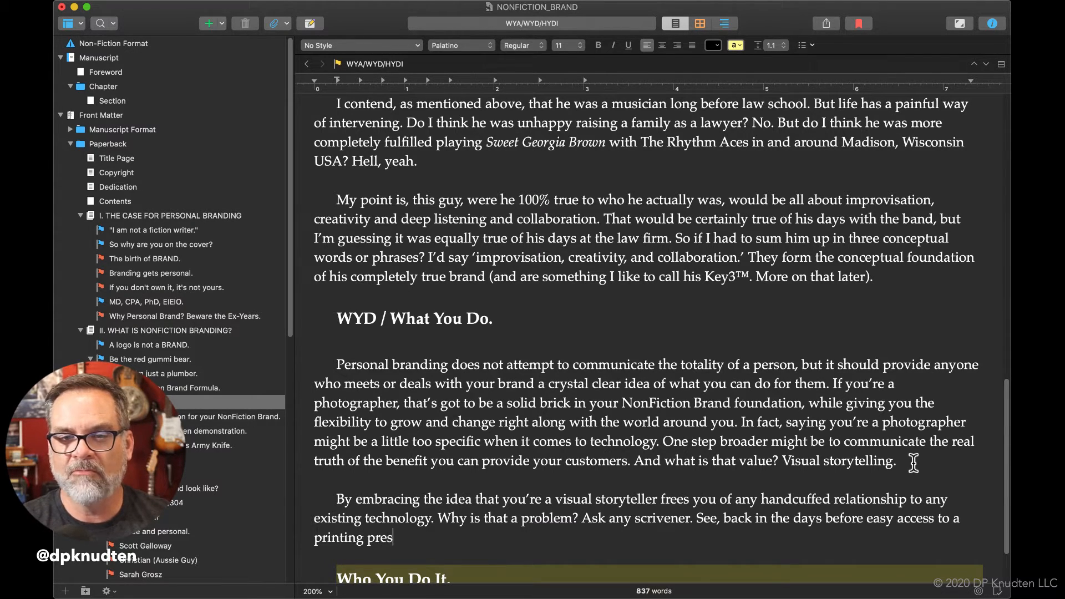
Replace the sentence's ending "a printing pres" with "any printing technology, there".
key(BackSpace)
key(BackSpace)
key(BackSpace)
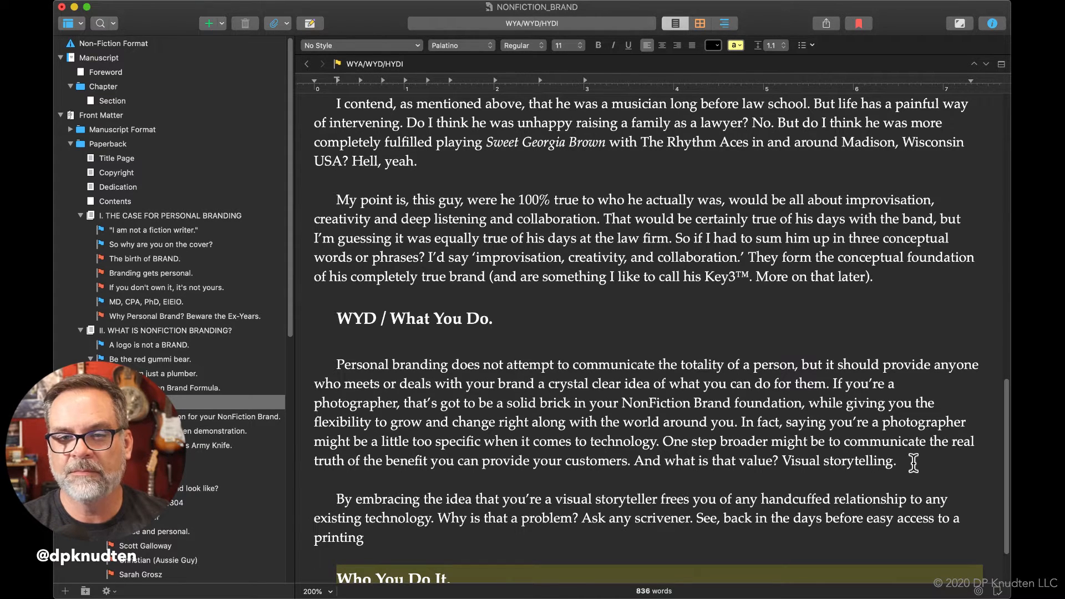
key(BackSpace)
key(BackSpace)
key(BackSpace)
key(BackSpace)
key(BackSpace)
key(BackSpace)
key(BackSpace)
key(BackSpace)
key(BackSpace)
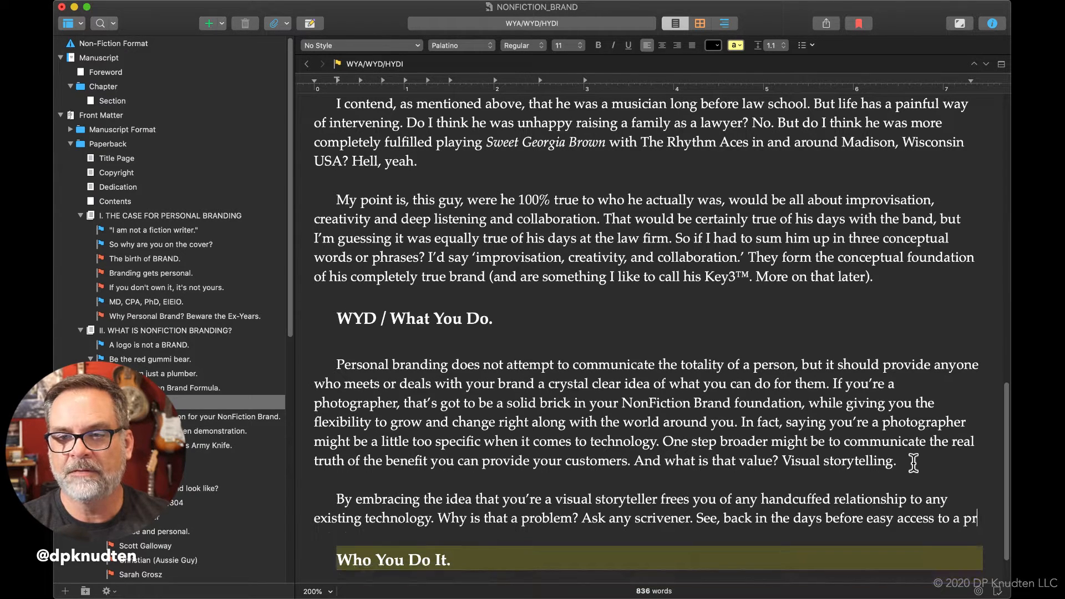
text(ny )
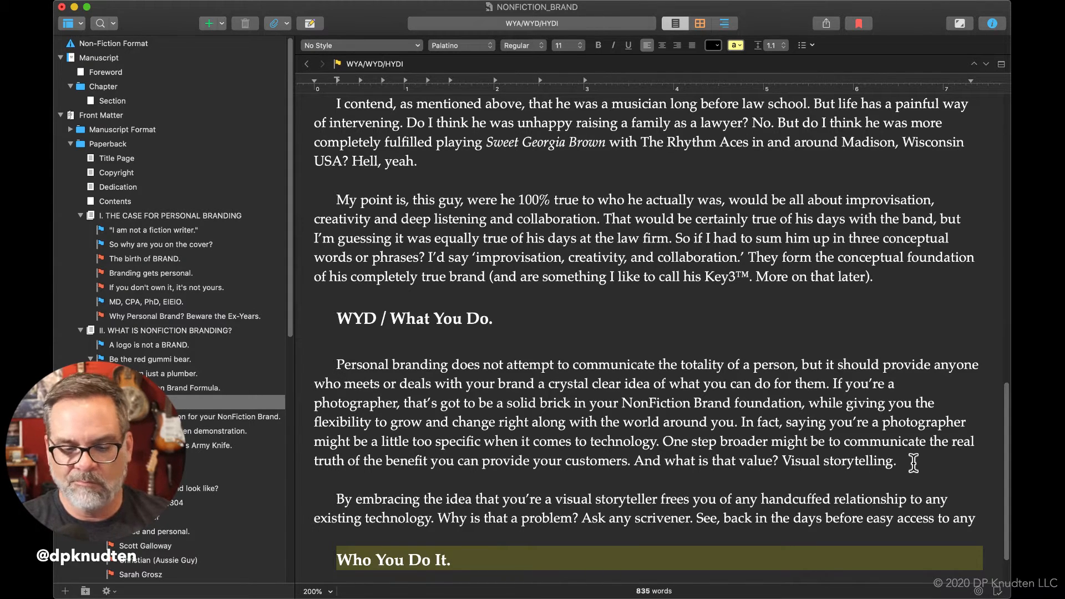
text(pr)
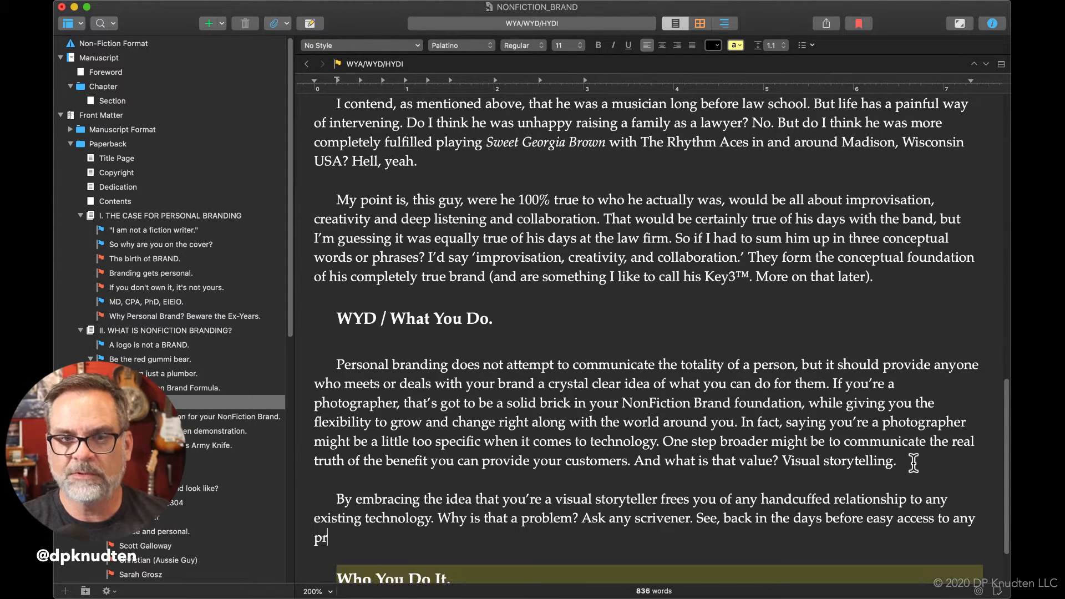
text(inting technology, there was an entire)
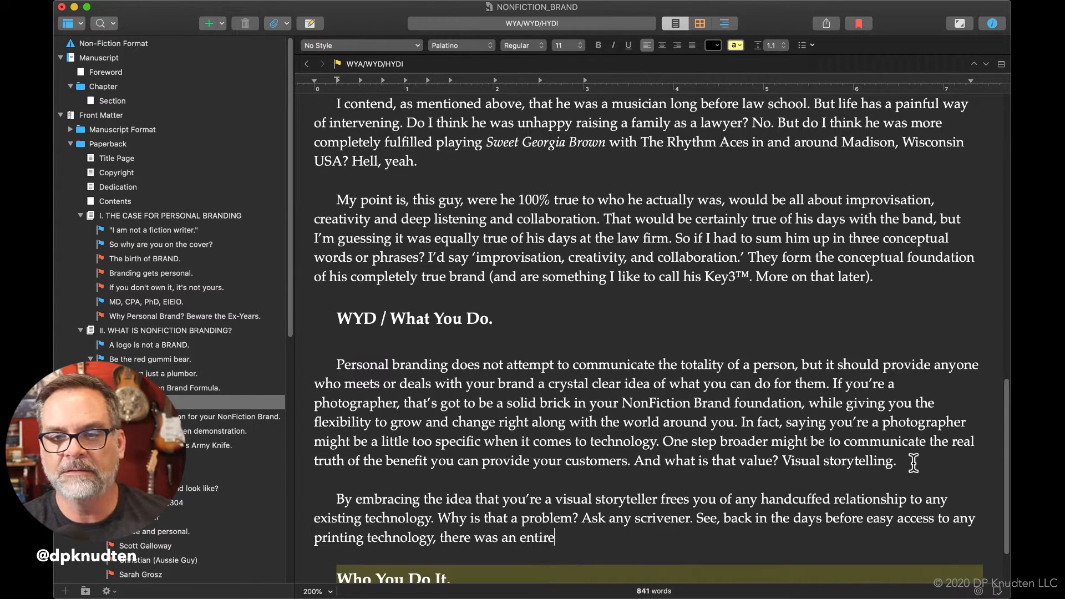
text( indust)
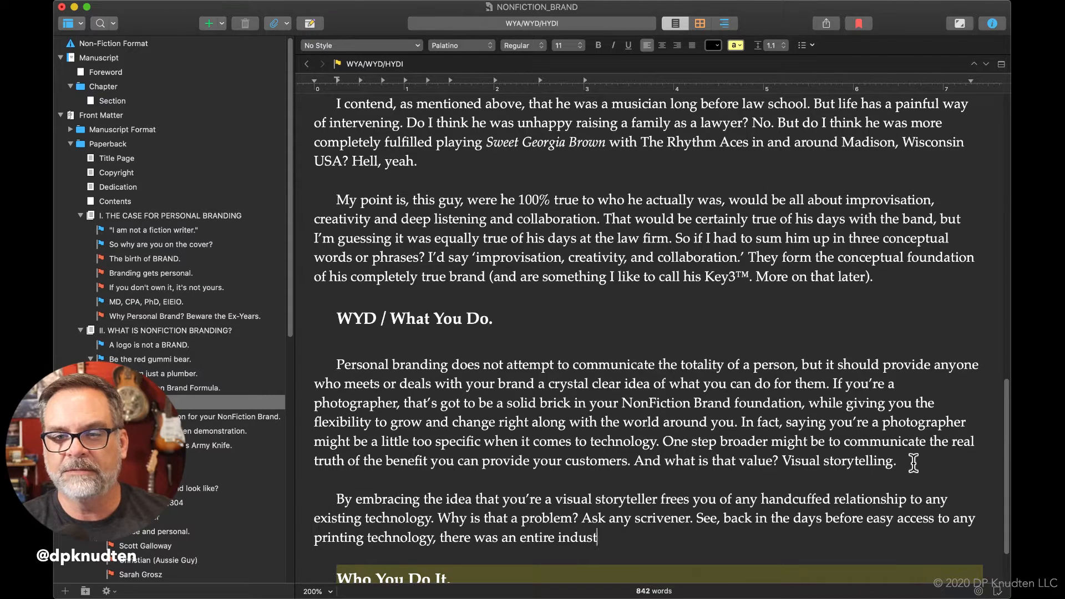
text(ry dedicated to the )
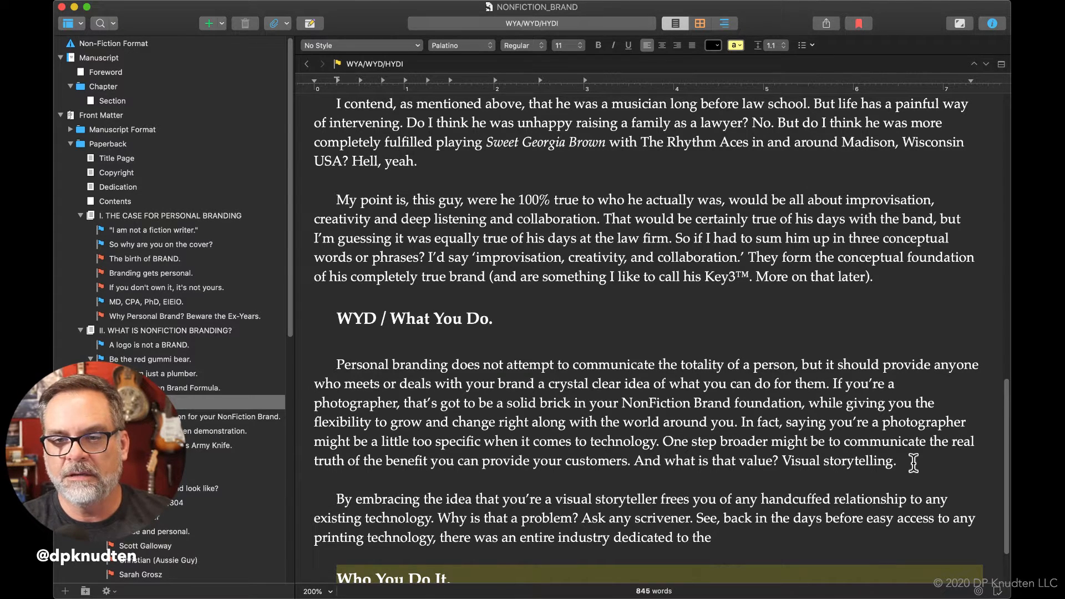
text(art and cr)
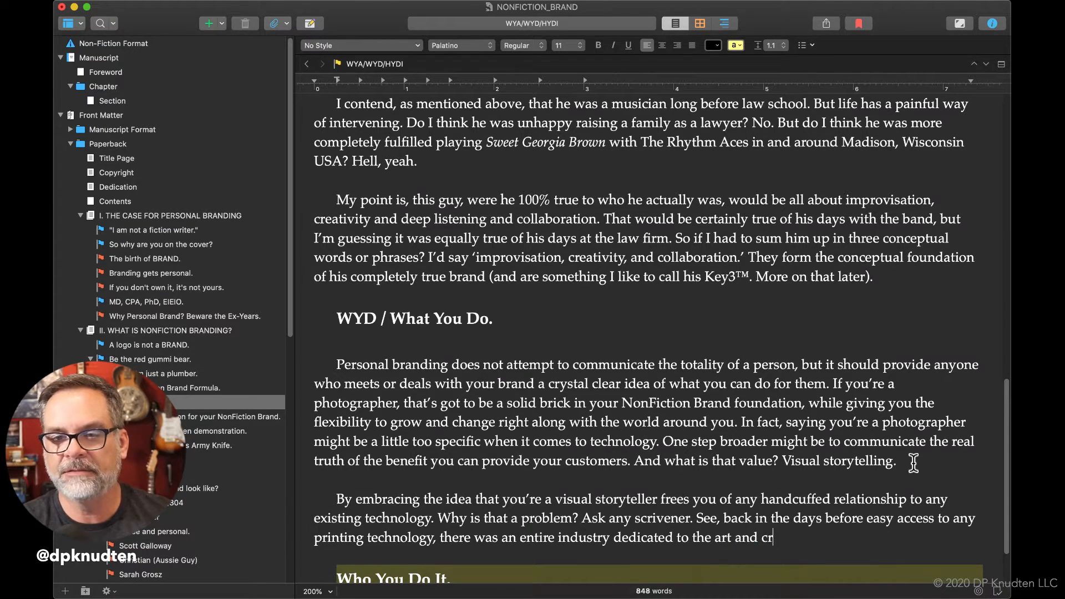
text(aft of cop)
text(ying do)
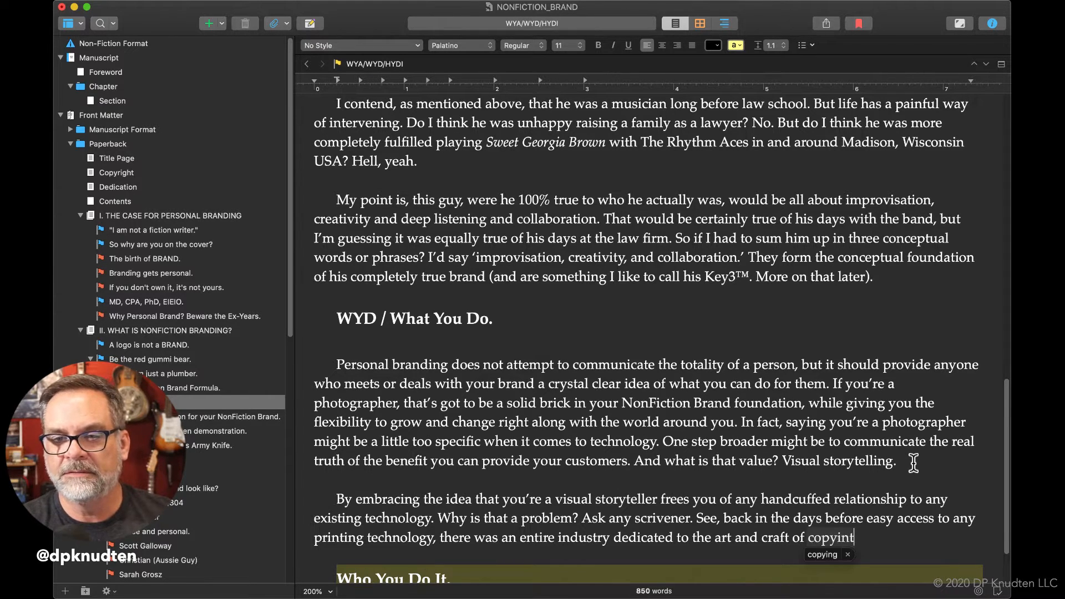
text(cument)
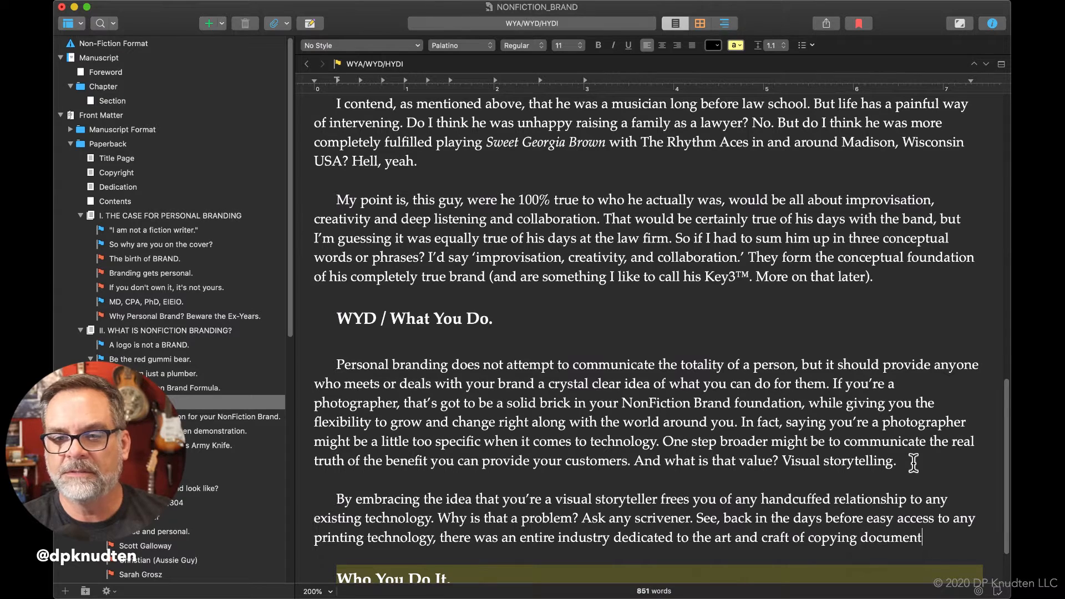
text(s)
text(—)
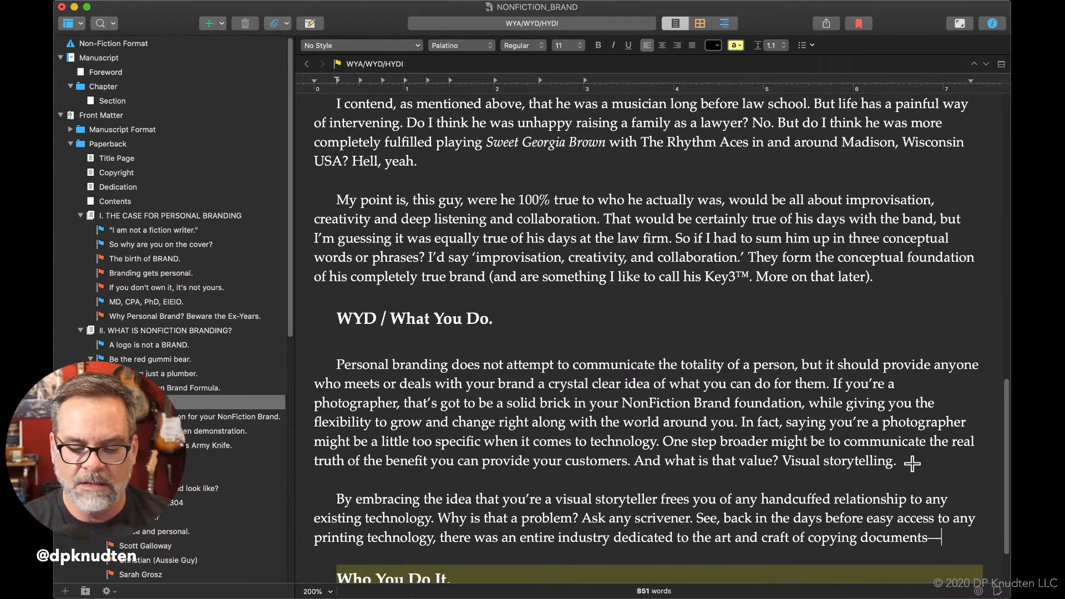
text(by hand)
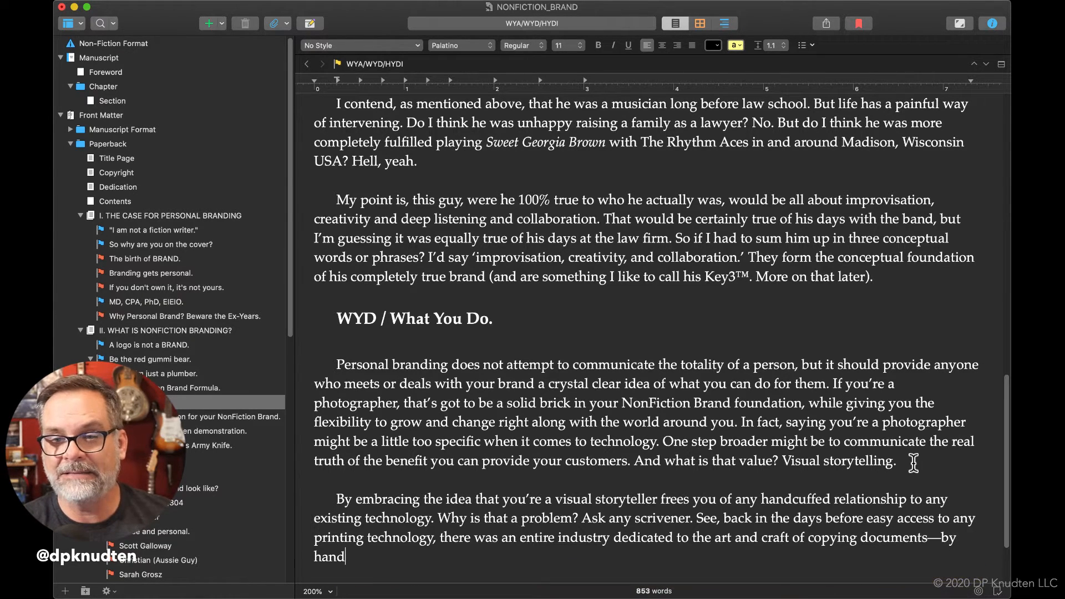
text(. That )
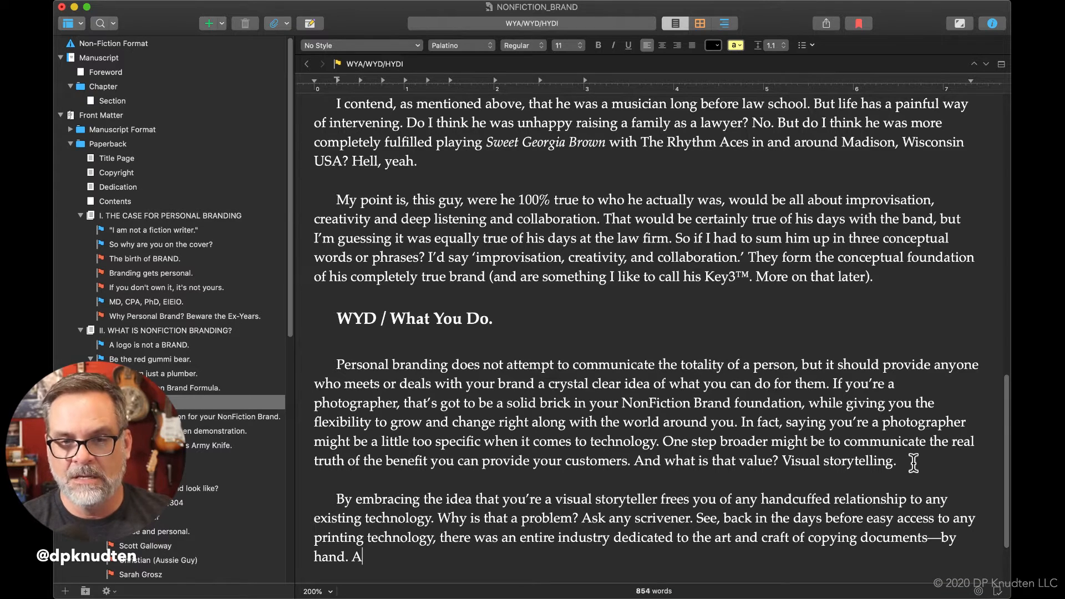
text(ti)
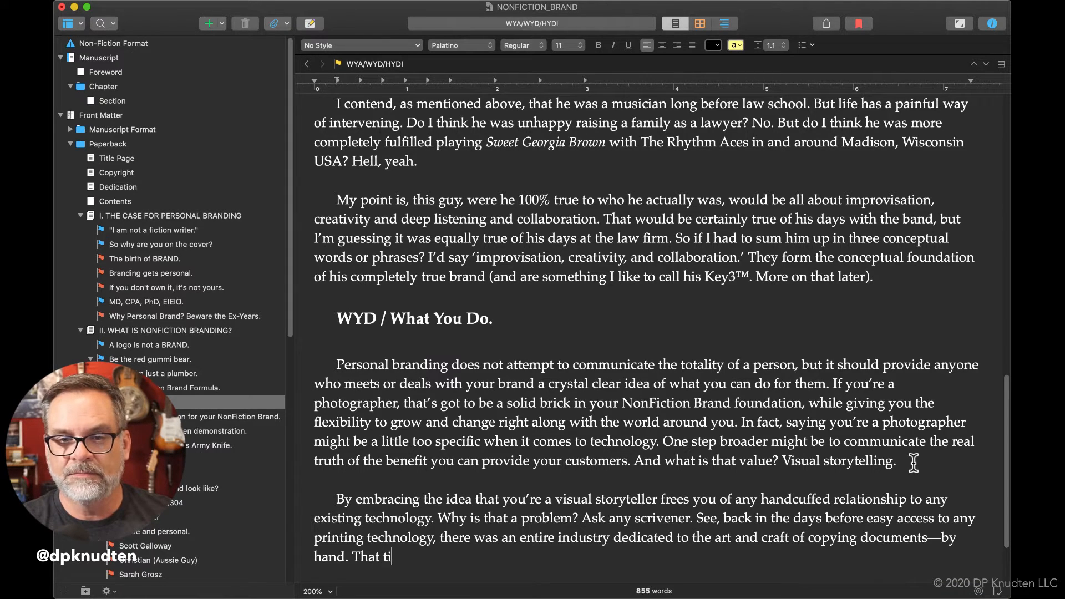
text(tle of the )
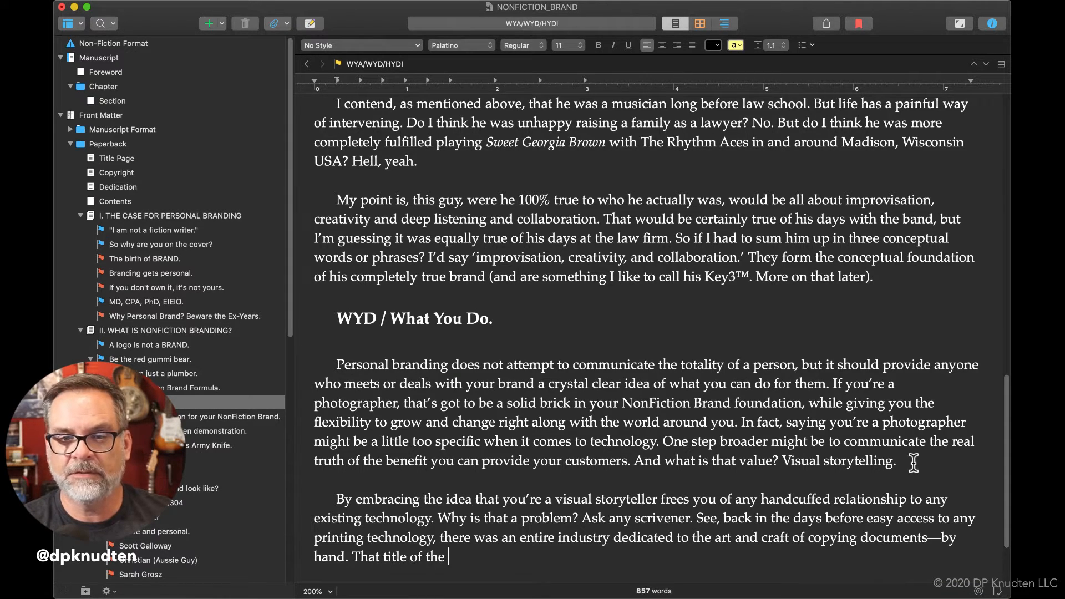
text(person)
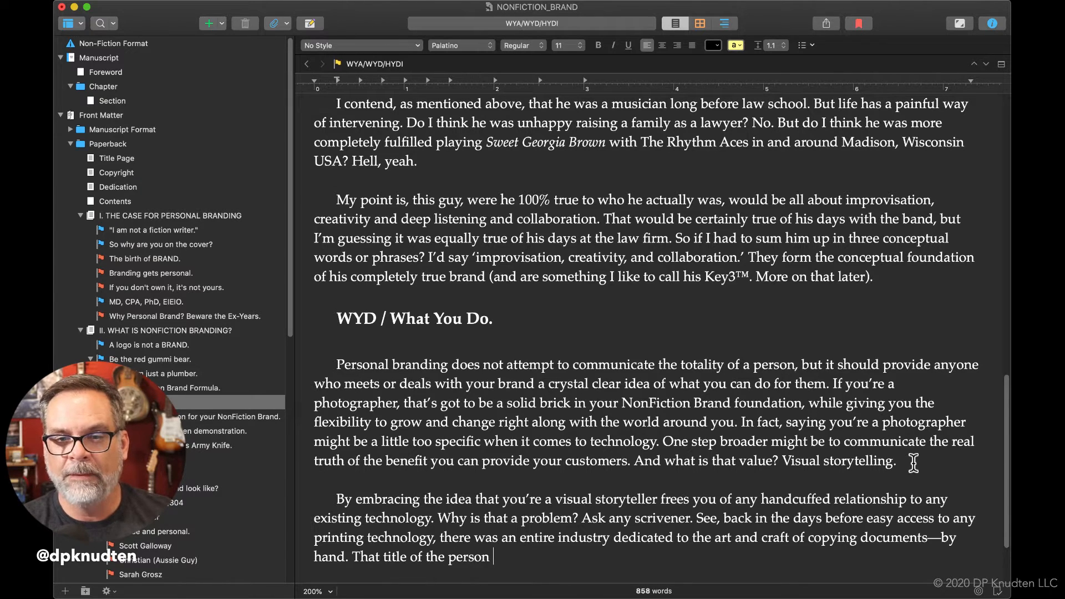
text( who)
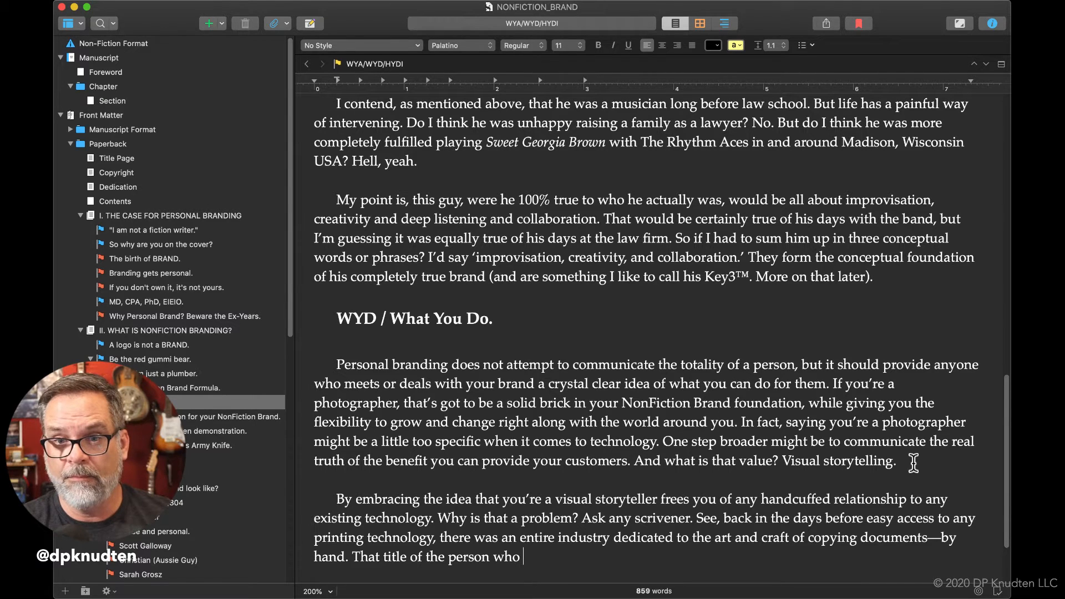
Begin another sentence after "by hand." with "That title of the person who created those".
text(created those )
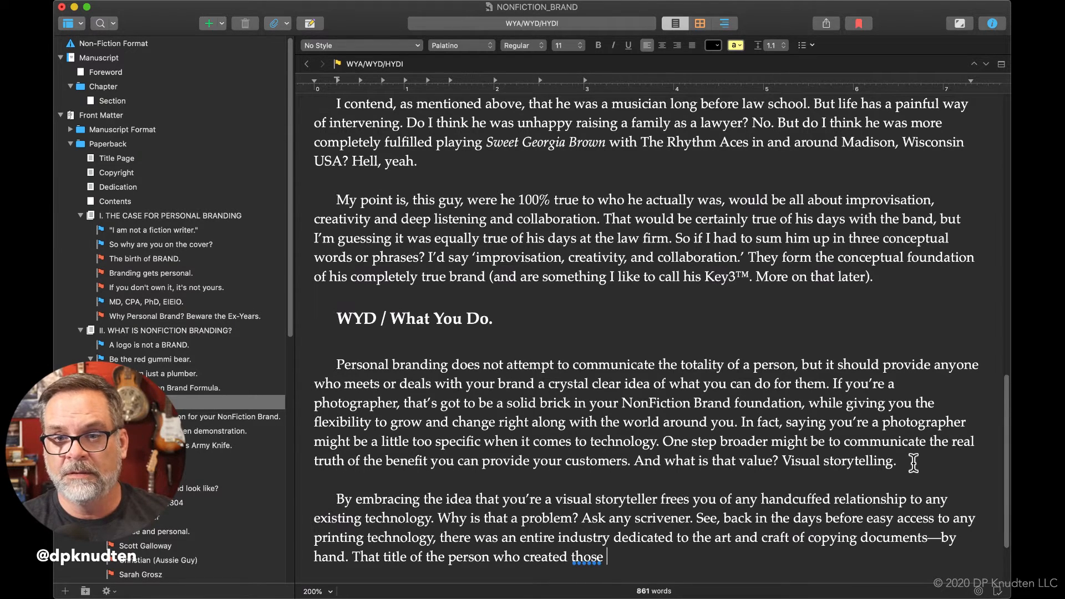
text(copie)
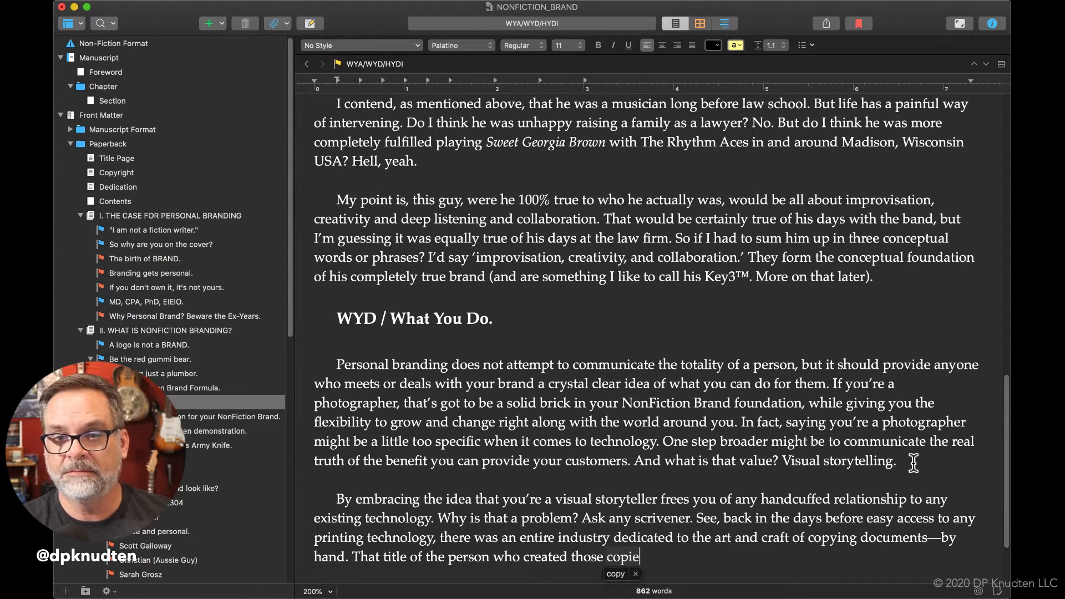
text(s (and )
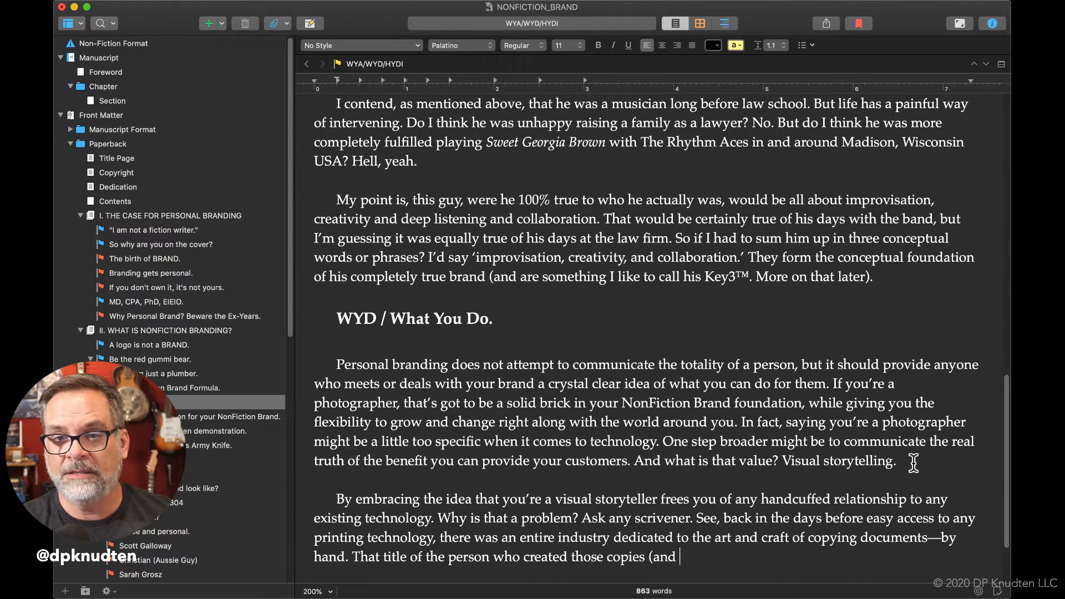
text(even we)
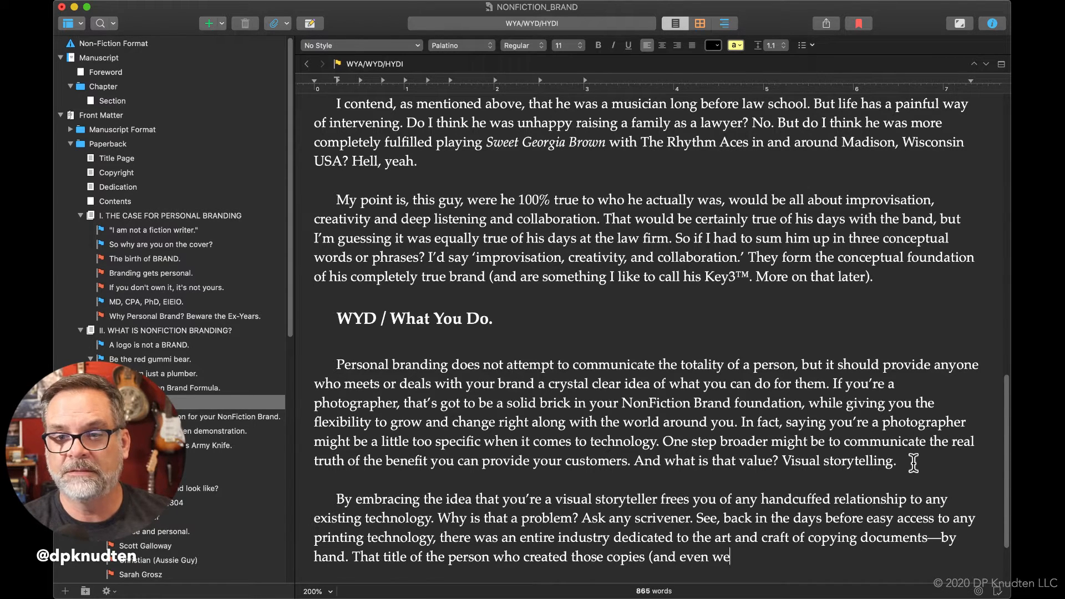
text(nt to sch)
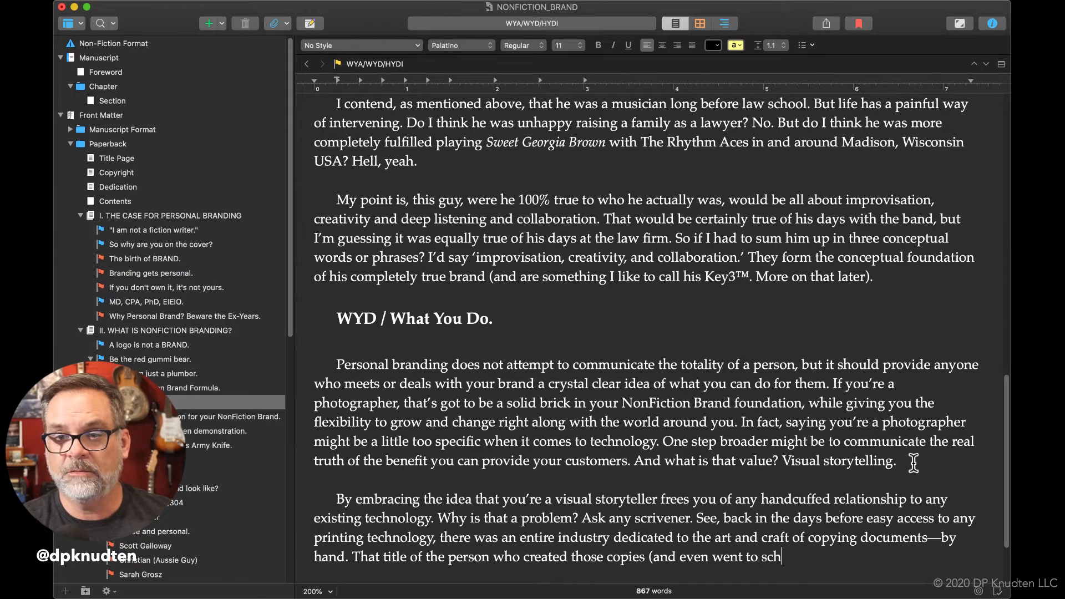
text(ool to do )
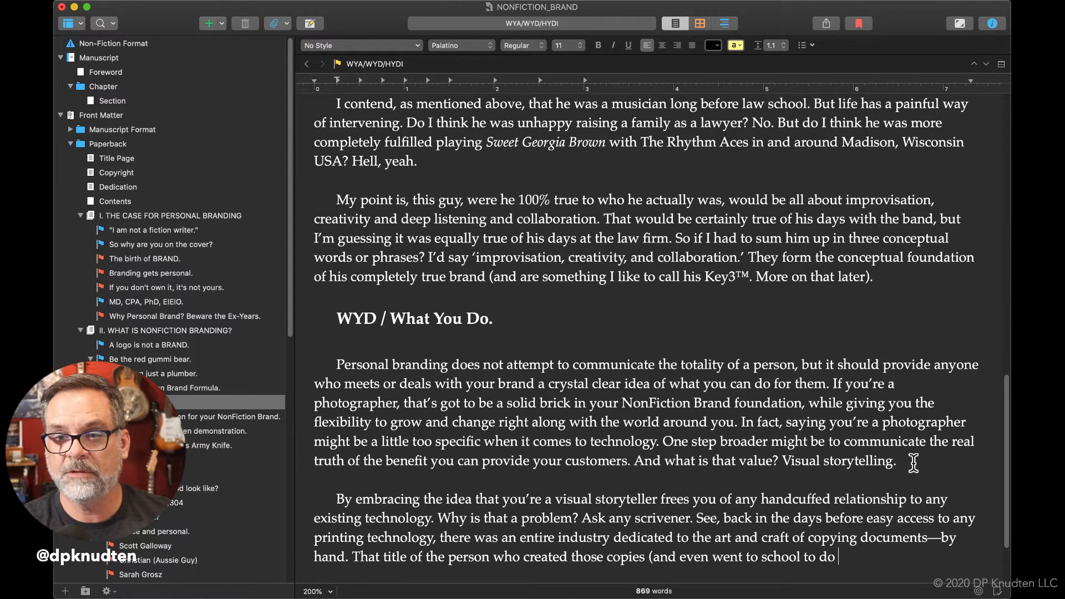
text(so?))
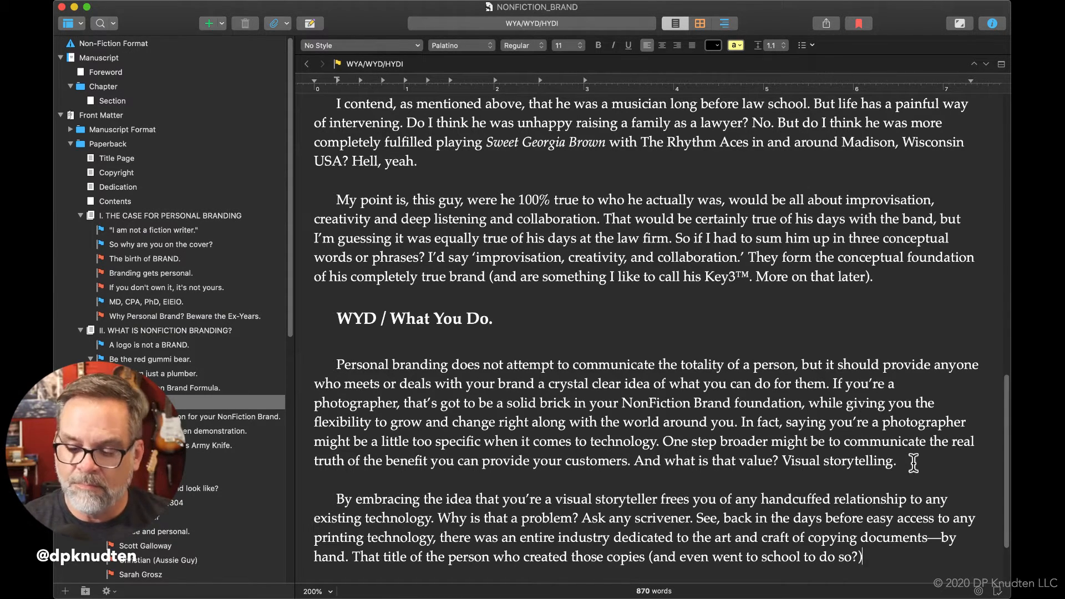
End the sentence after the closing parenthesis with a colon and the word "Scrivener.".
text(: S)
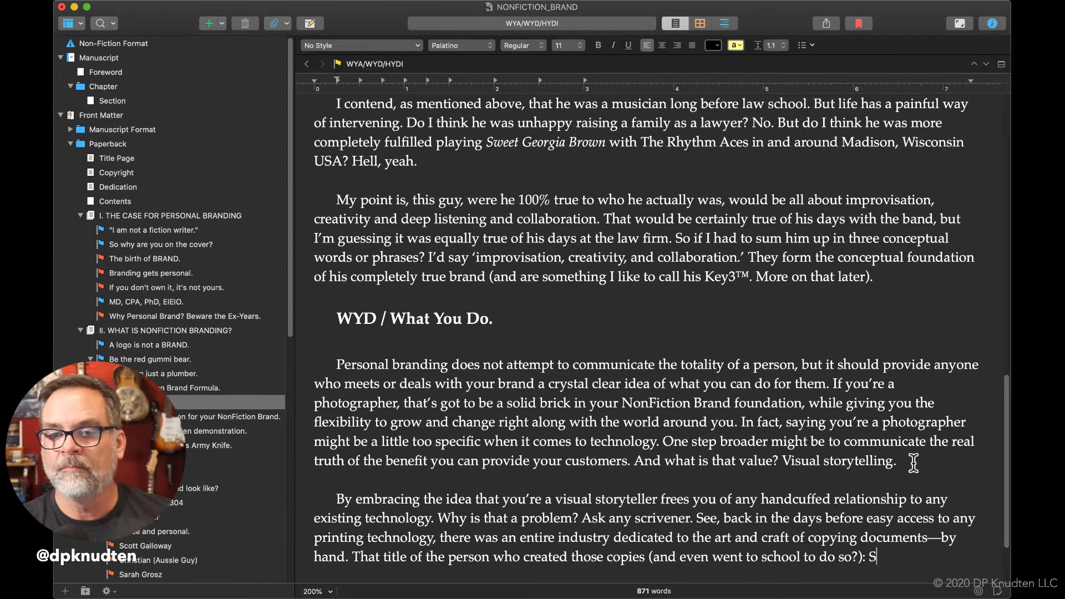
text(cr)
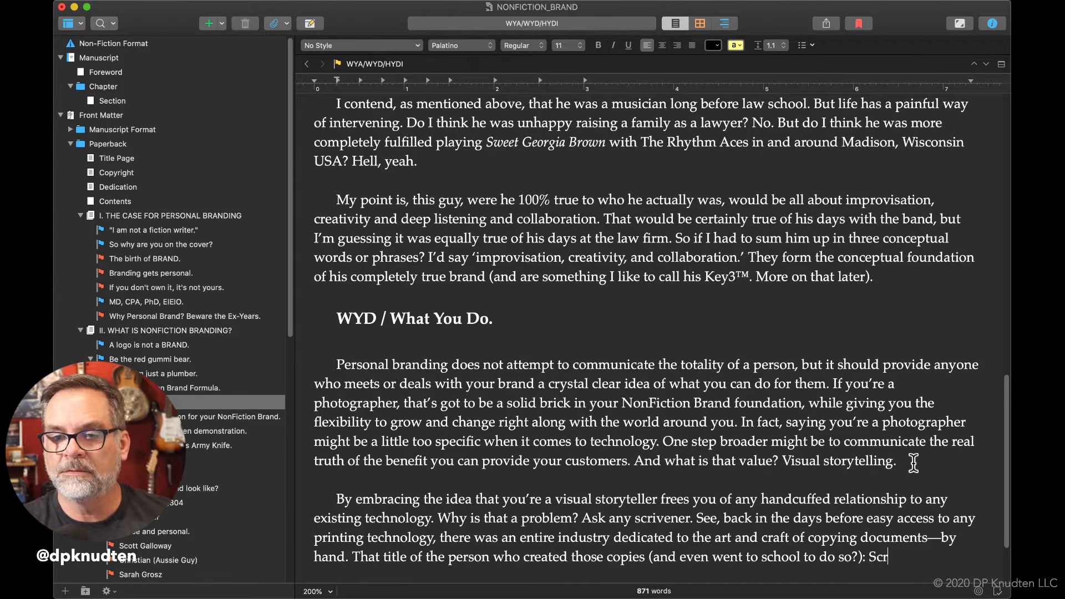
text(ivener.)
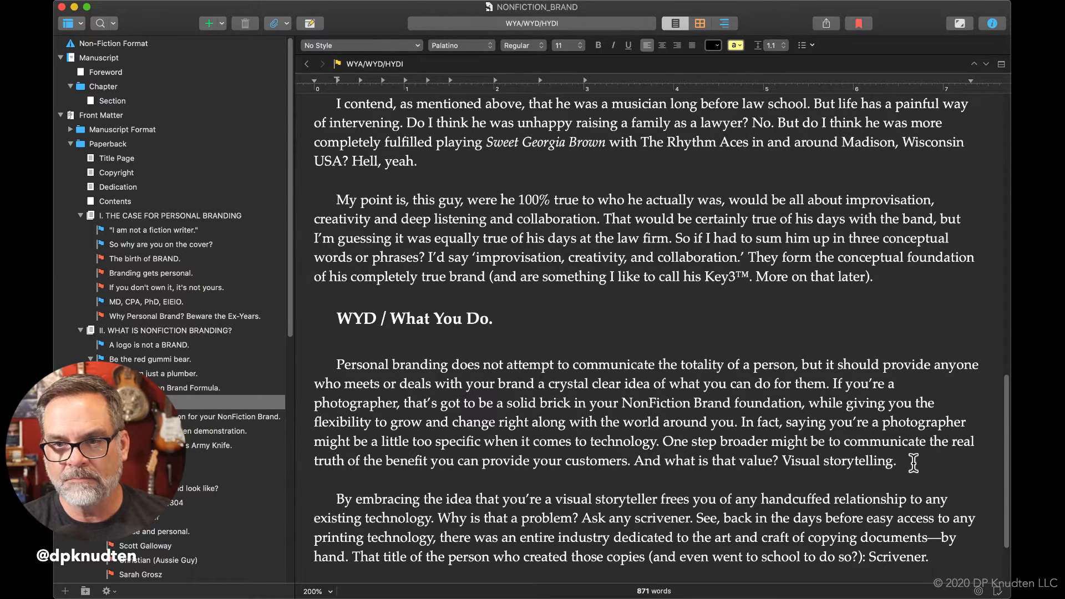
text(S)
key(BackSpace)
text(But)
key(BackSpace)
key(BackSpace)
key(BackSpace)
Begin a new sentence after "Scrivener." with "And what happened to an entire".
text(And wh)
text(at ah)
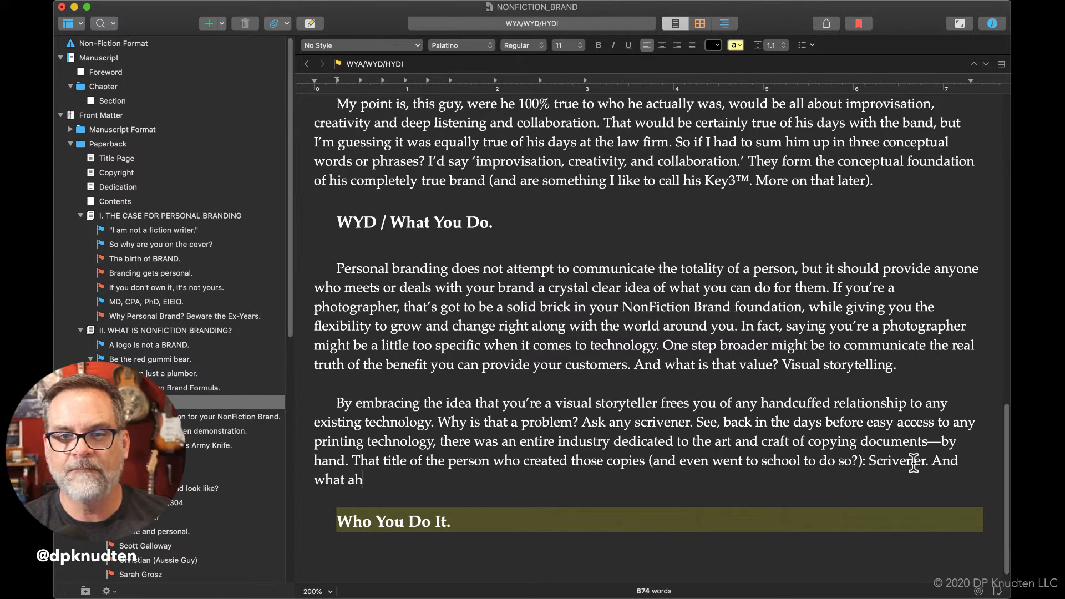
key(BackSpace)
text(happened to th)
key(BackSpace)
key(BackSpace)
text(an entire )
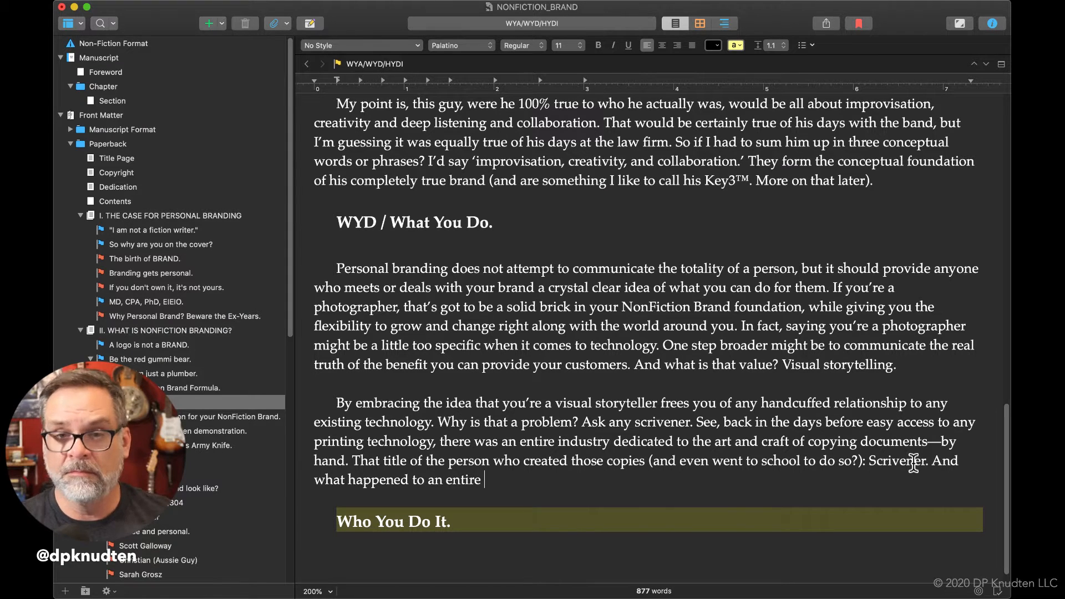
text(well)
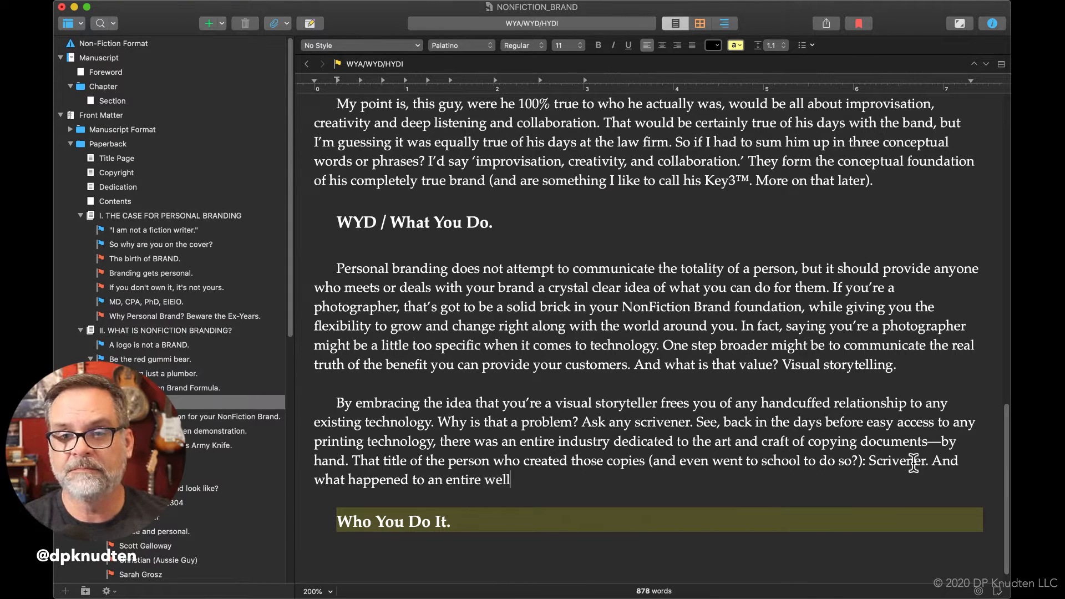
text( paid)
Continue the question after "entire" with "well paid class of office worker".
text(as)
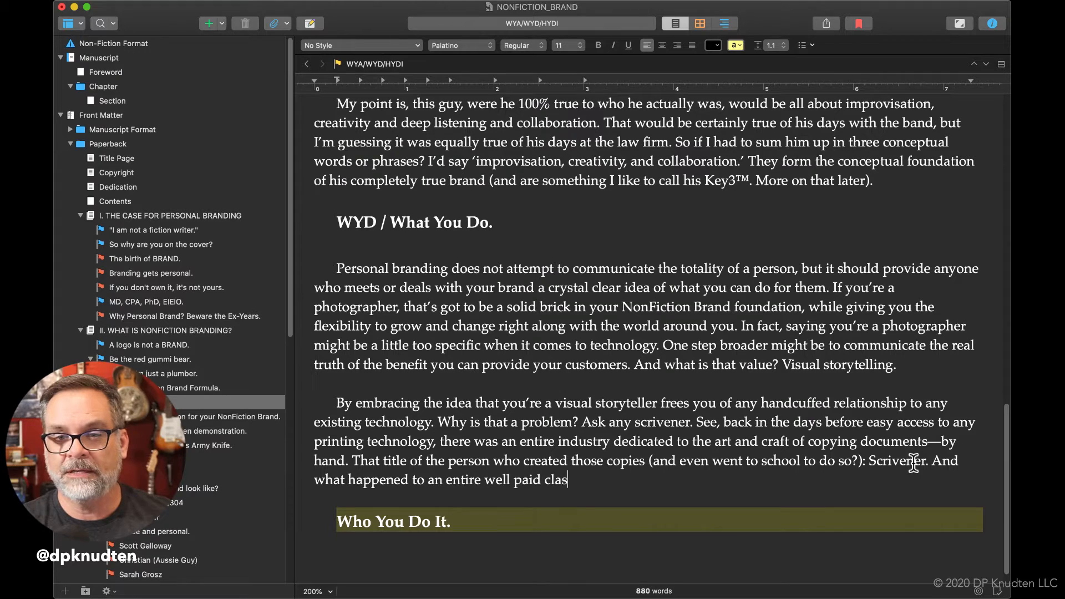
text(s of office worker )
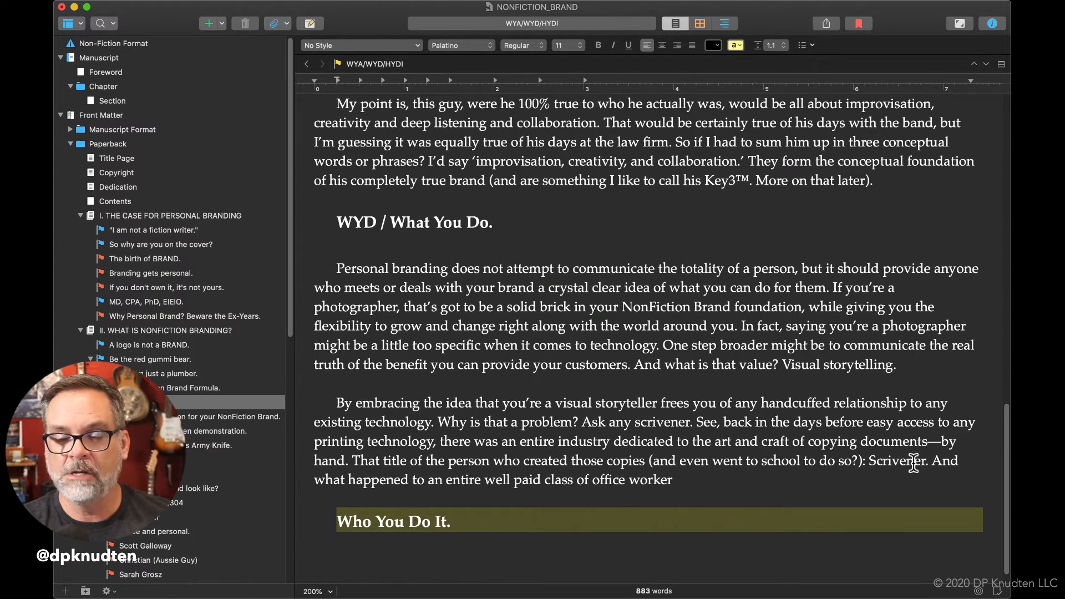
text(with)
key(BackSpace)
key(BackSpace)
key(BackSpace)
key(BackSpace)
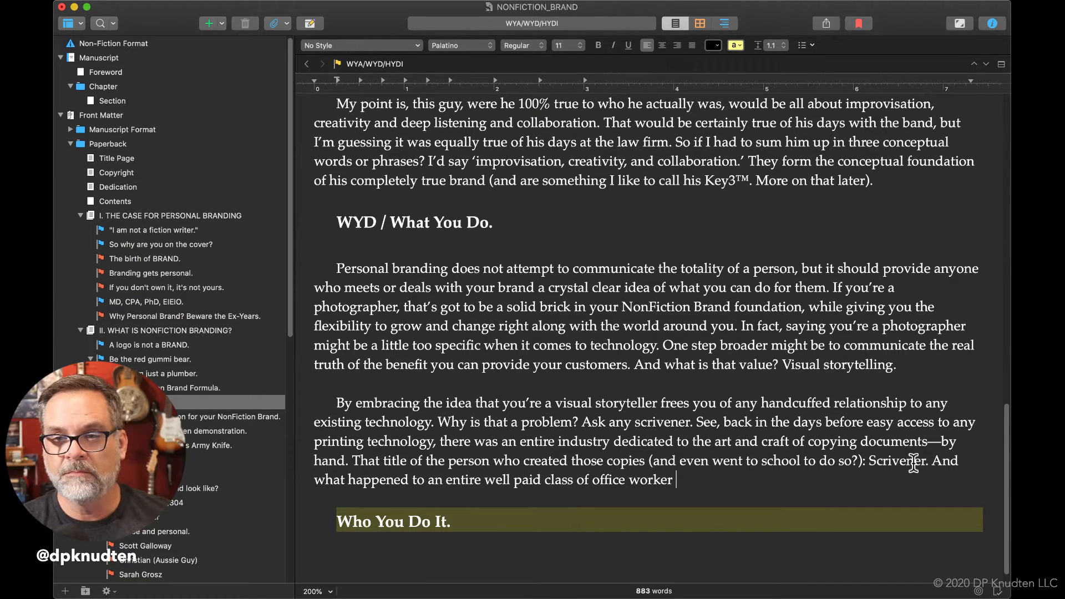
Replace "an" with "the" before "entire" and end the question with "who performed that once critical task?".
double_click(434, 479)
text(the)
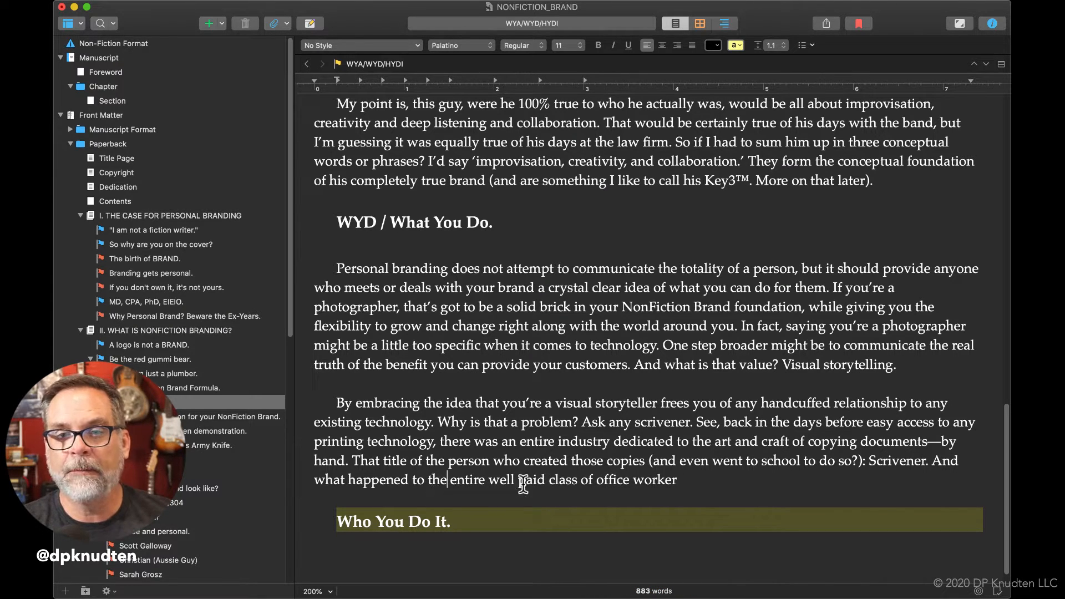
click(701, 480)
text(who per)
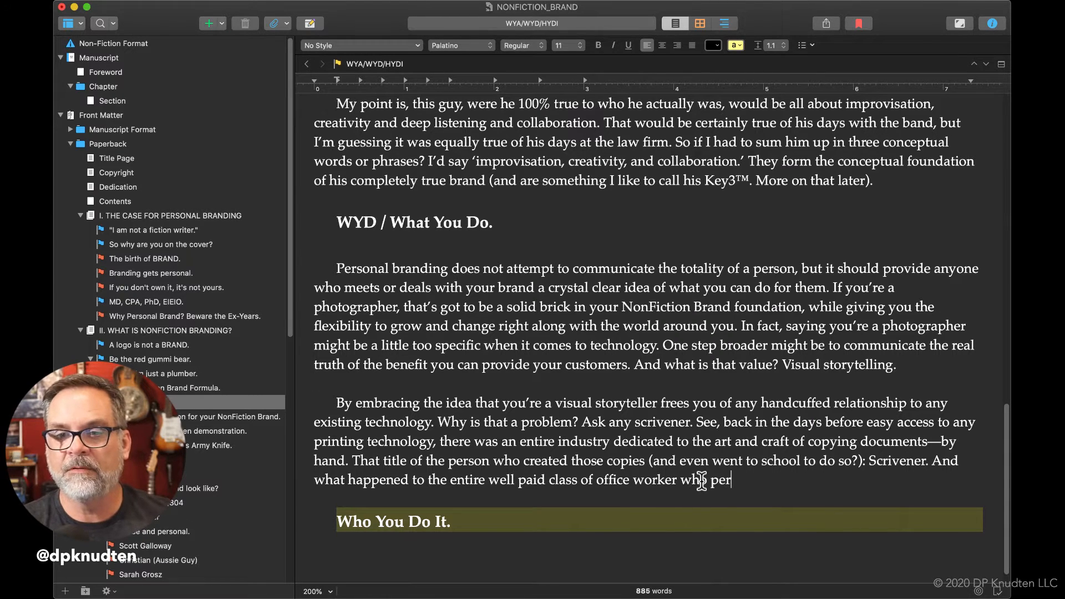
text(formed that )
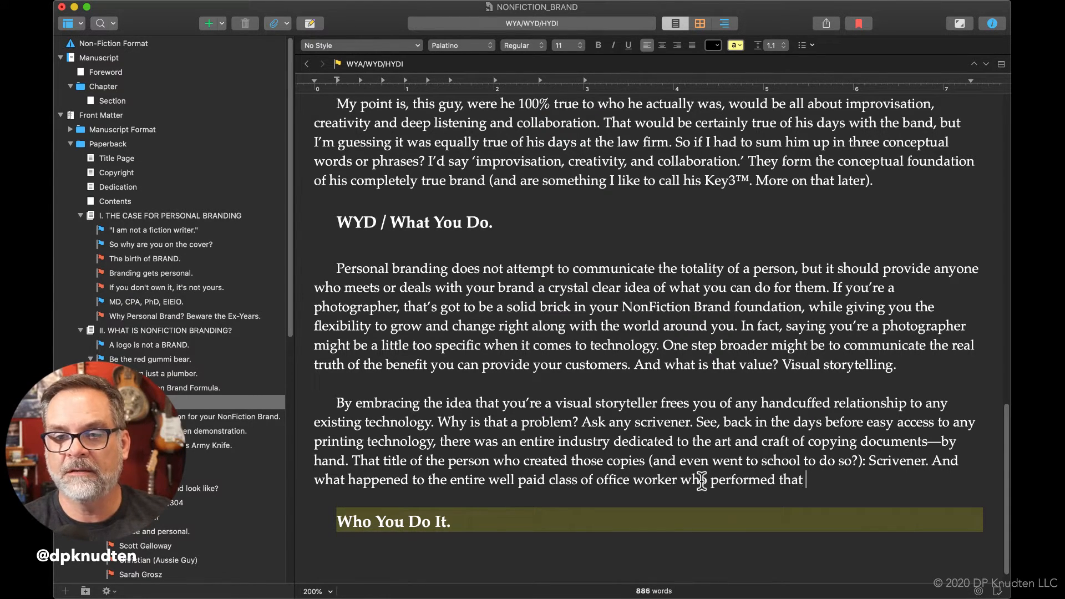
text(once cri)
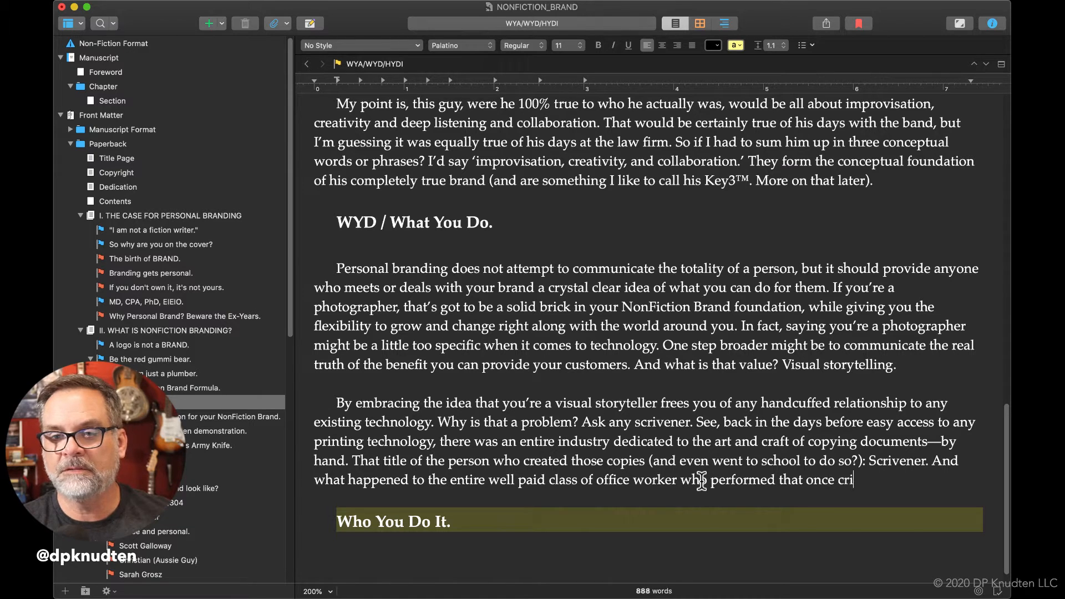
text(tical task?)
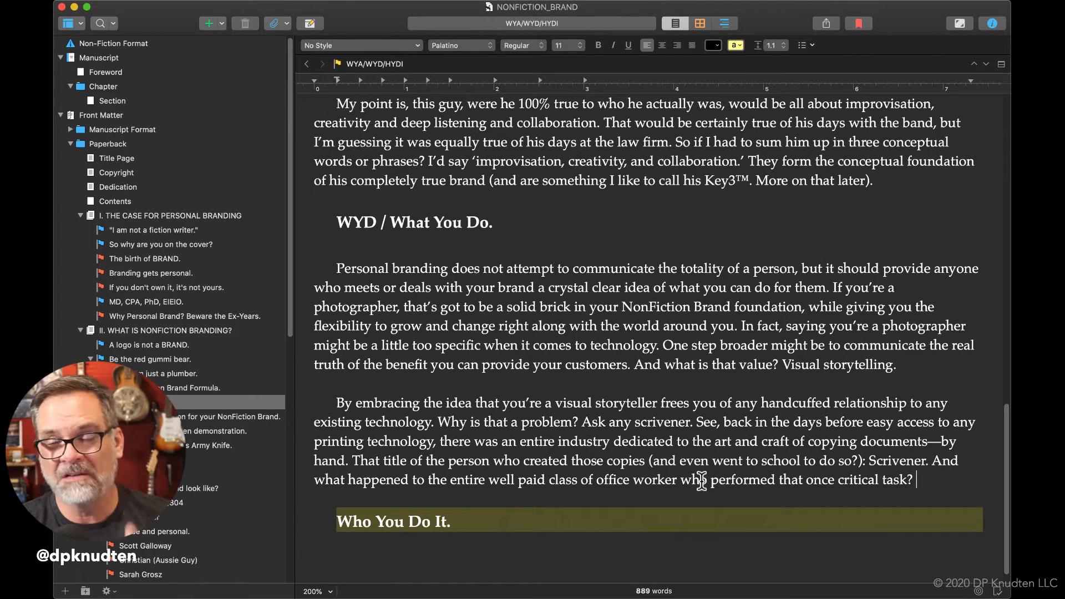
Start the answer after "critical task?" with "They went the way of the".
text(They)
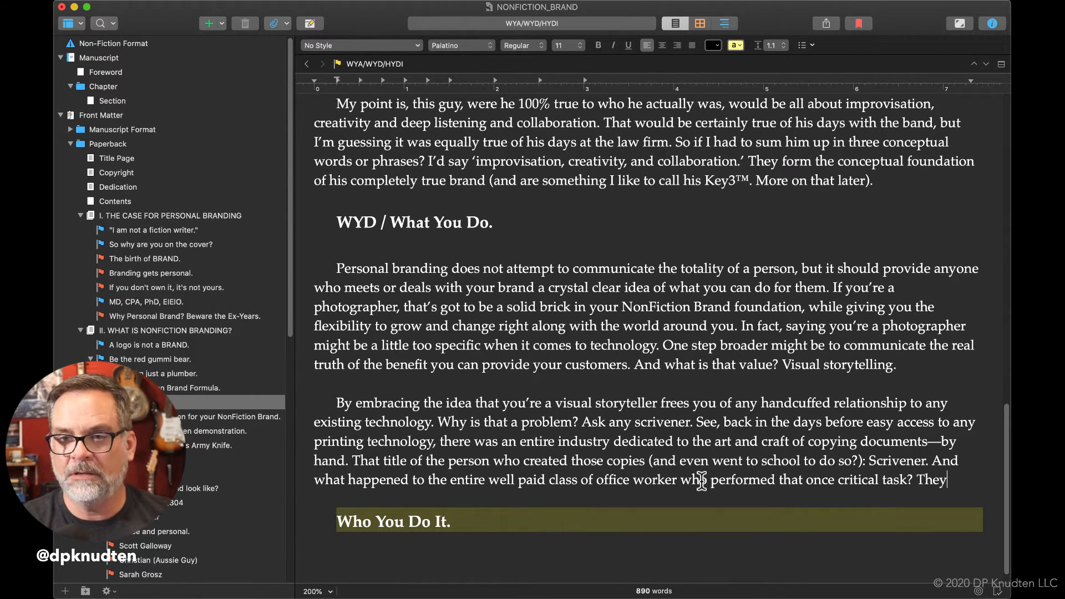
text( went the way to f)
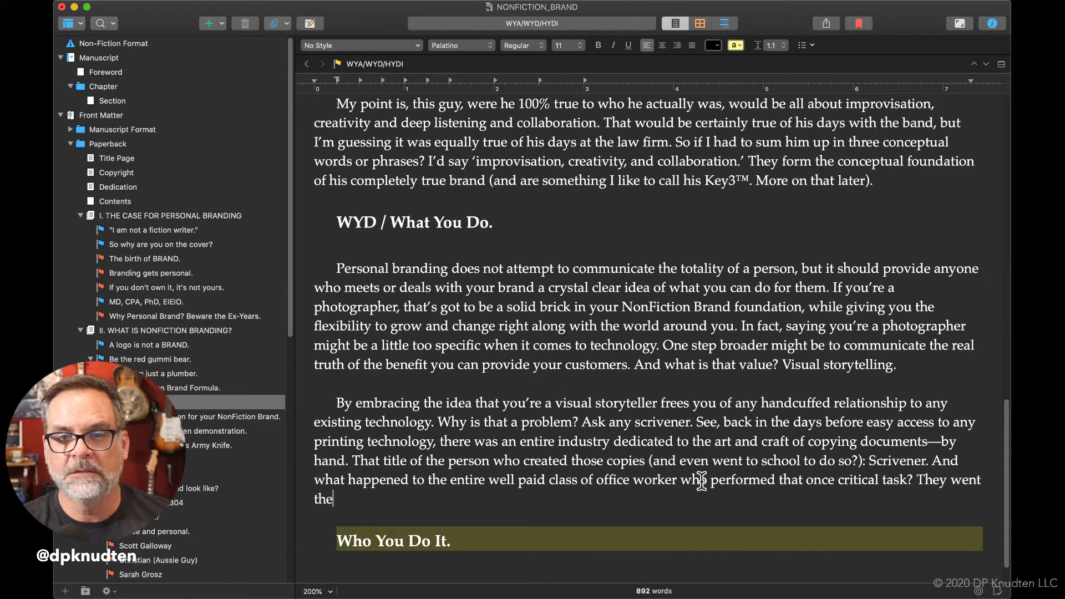
key(BackSpace)
key(BackSpace)
key(BackSpace)
key(BackSpace)
text(of the)
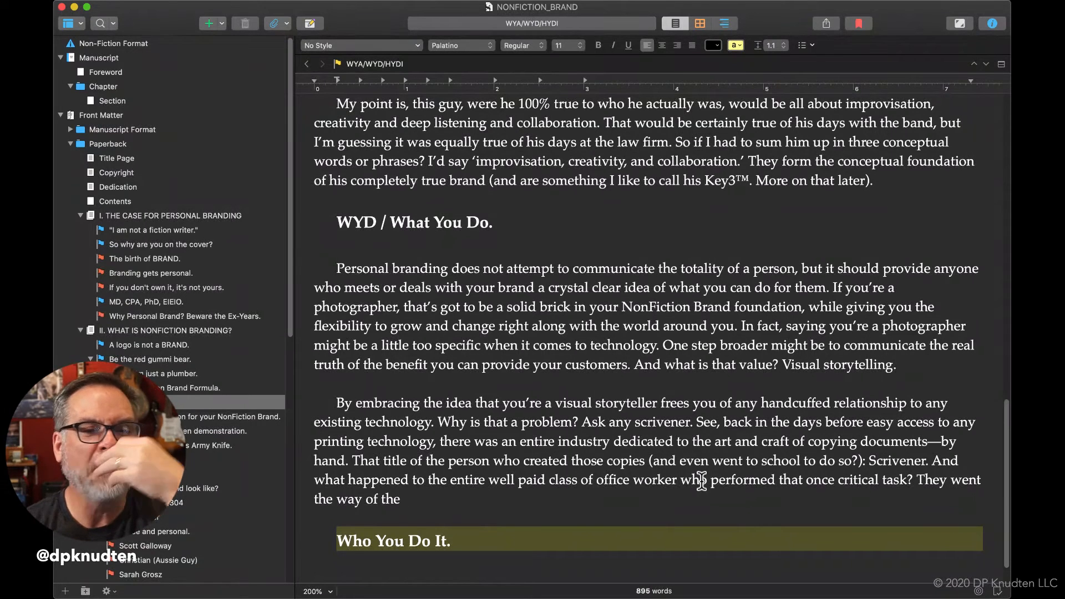
Add the first vanished jobs after "the way of the": "ice man, home delivery collier,".
text(ice )
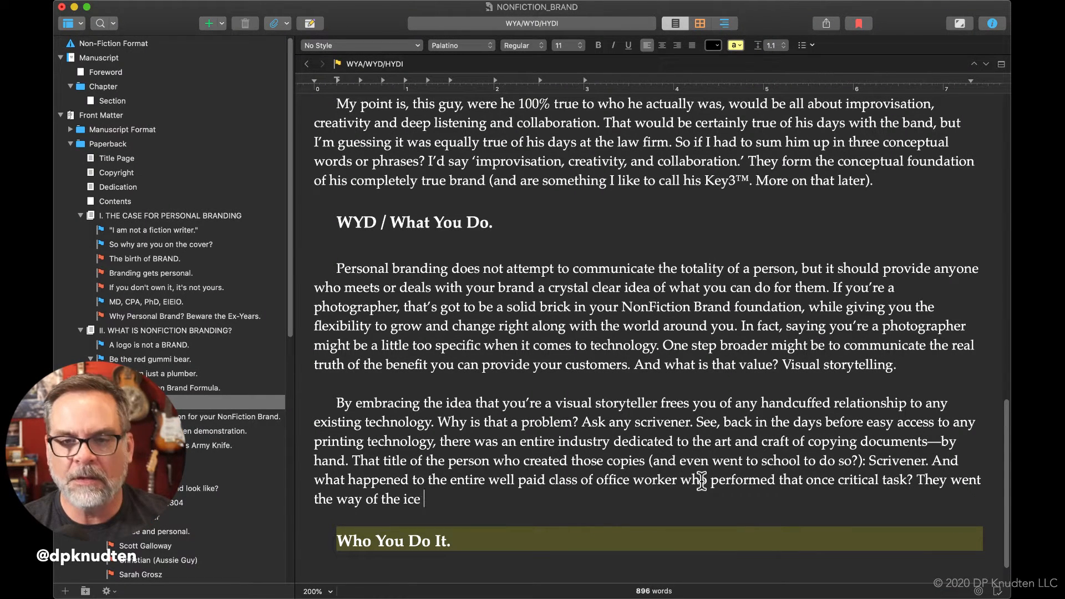
text(man, coal)
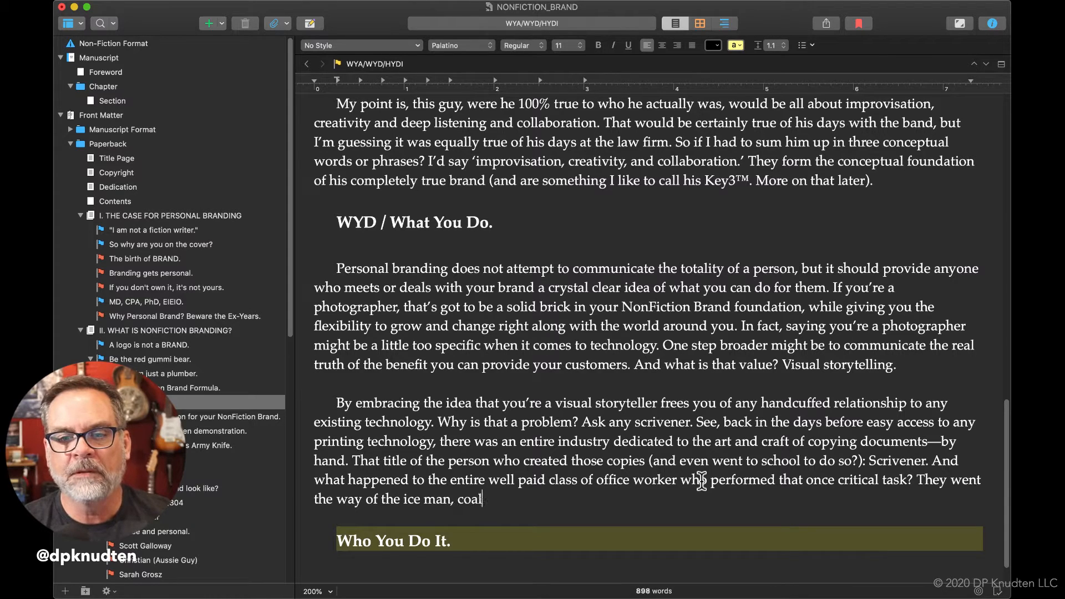
key(BackSpace)
key(BackSpace)
key(BackSpace)
key(BackSpace)
text(home delivery coll)
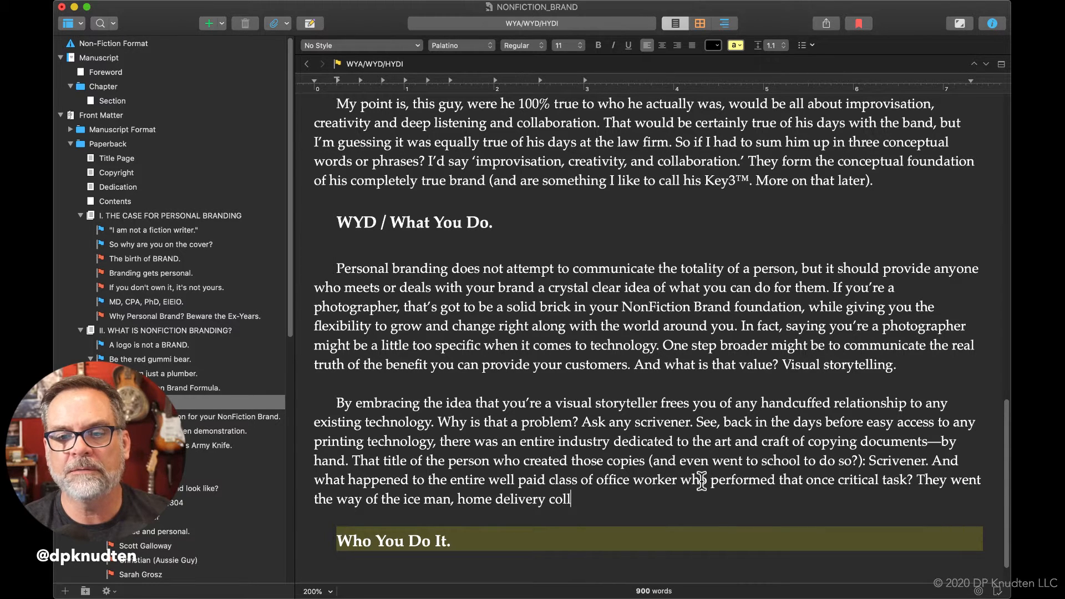
text(ier,)
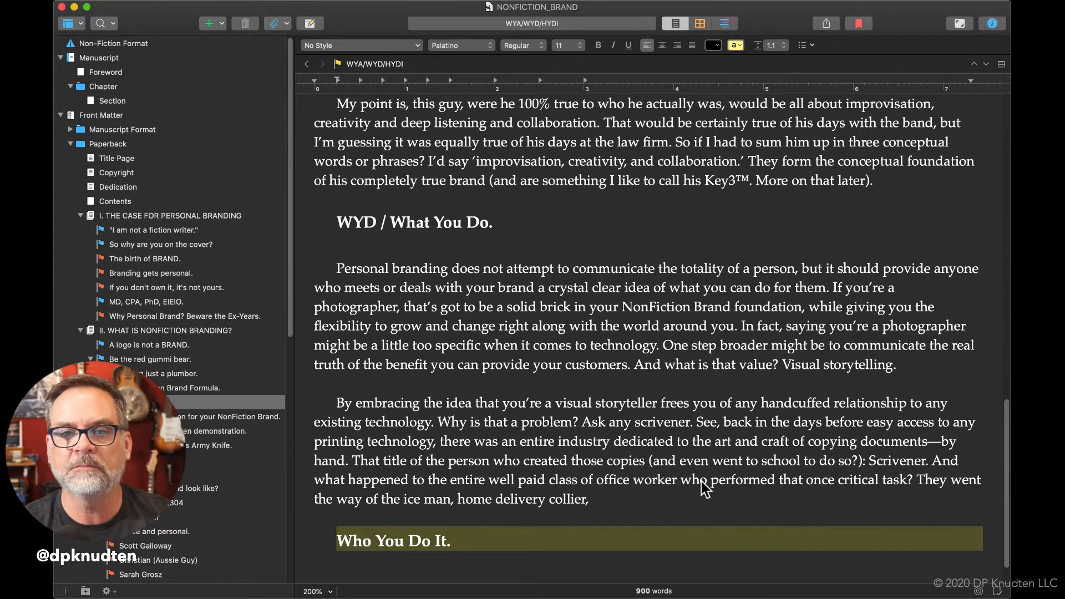
Switch to Safari and open a new browser window.
key(super+h)
key(super+n)
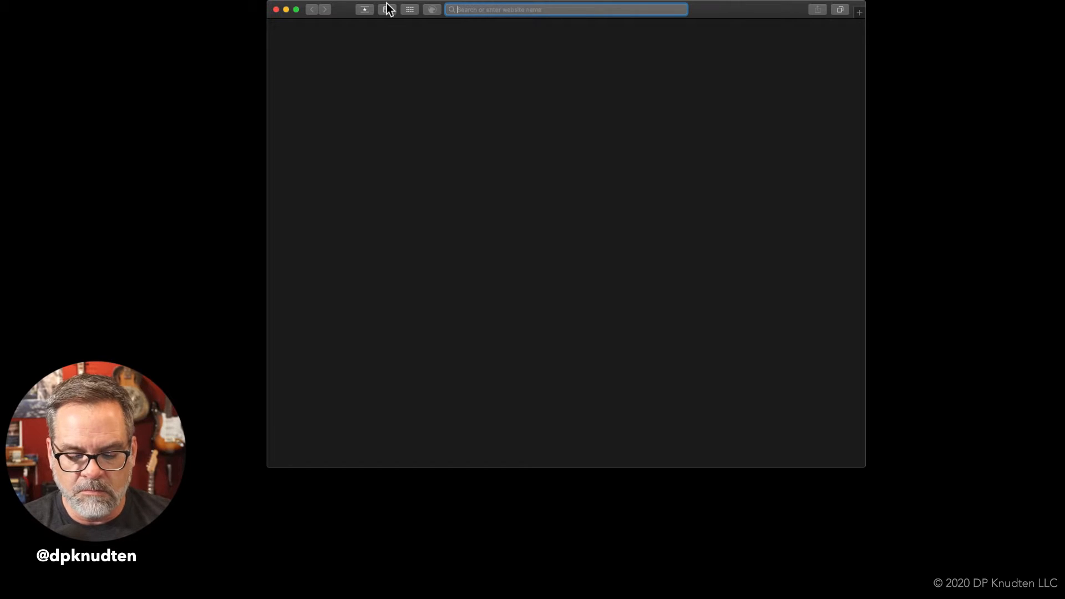
text(o)
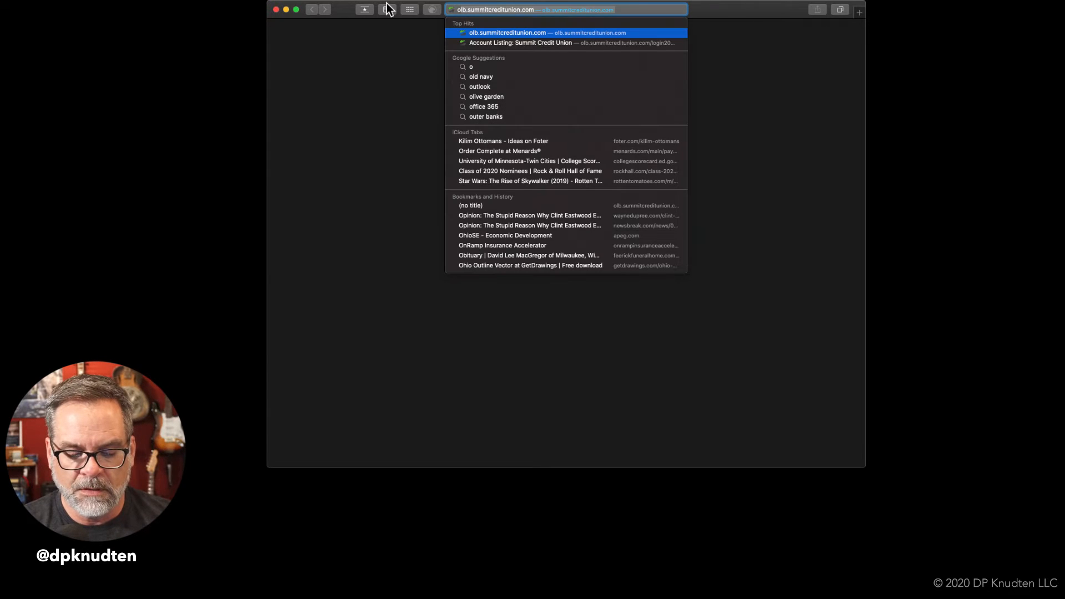
text(bscur)
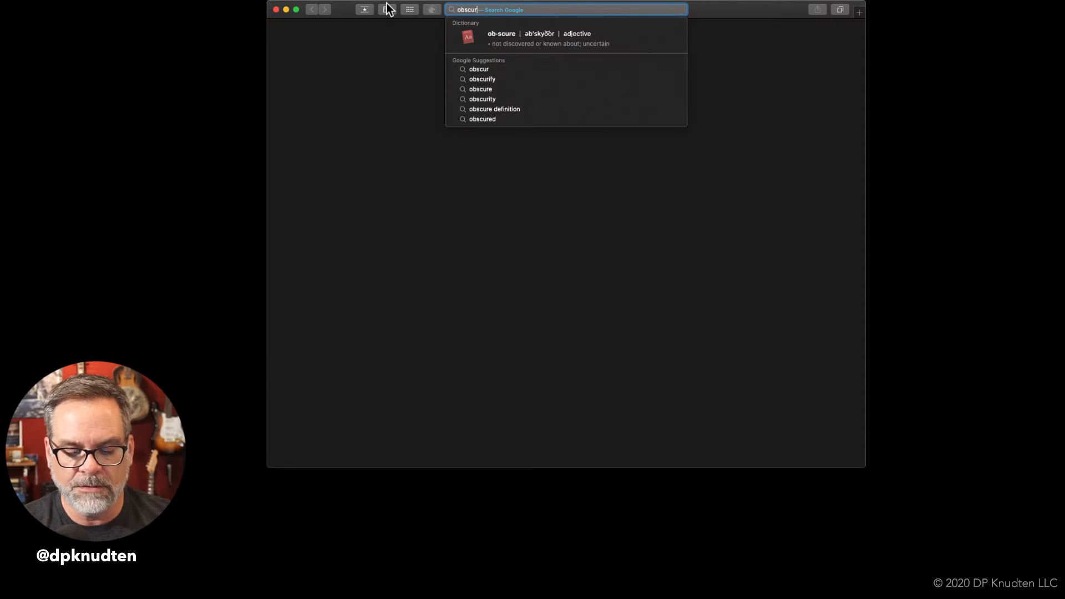
text(e jobs)
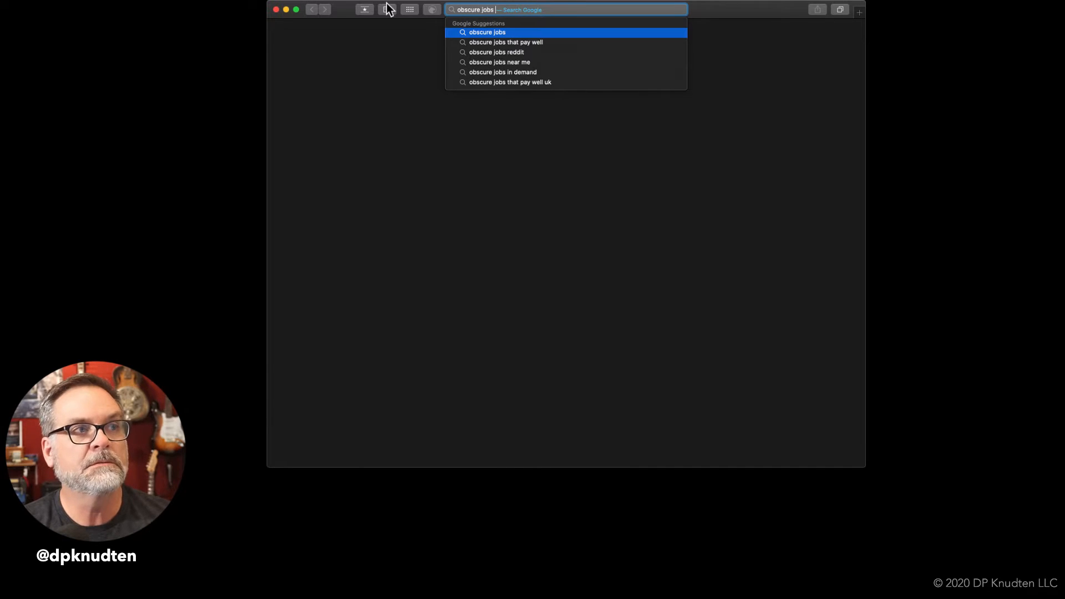
key(BackSpace)
key(BackSpace)
key(BackSpace)
key(BackSpace)
key(BackSpace)
key(BackSpace)
key(BackSpace)
key(BackSpace)
key(BackSpace)
key(BackSpace)
key(BackSpace)
key(BackSpace)
key(BackSpace)
Search Google for "archaic job titles".
text(archiai)
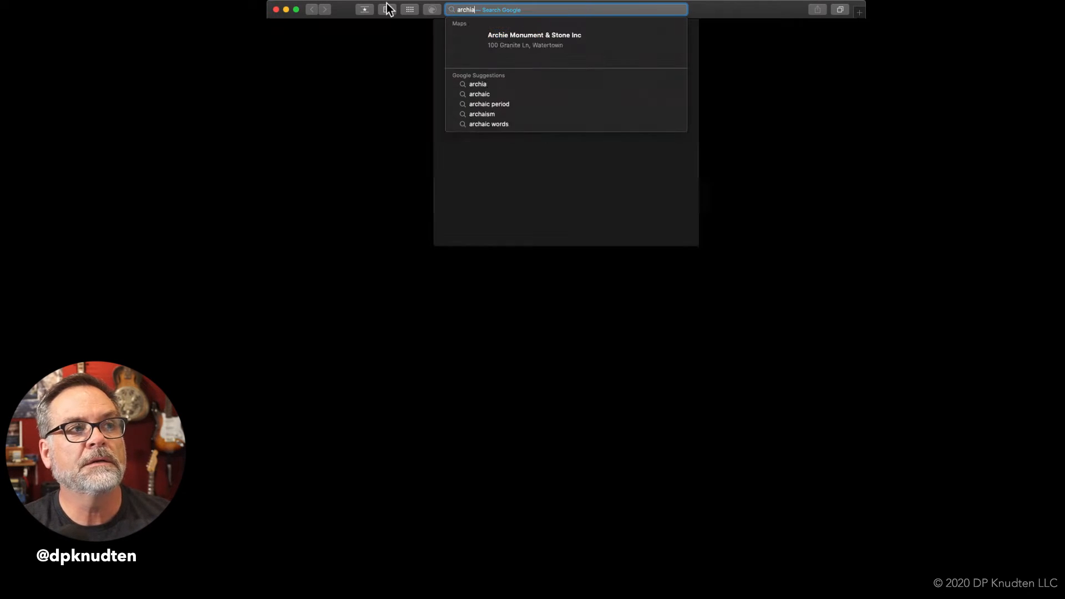
key(BackSpace)
key(BackSpace)
key(BackSpace)
text(aic j)
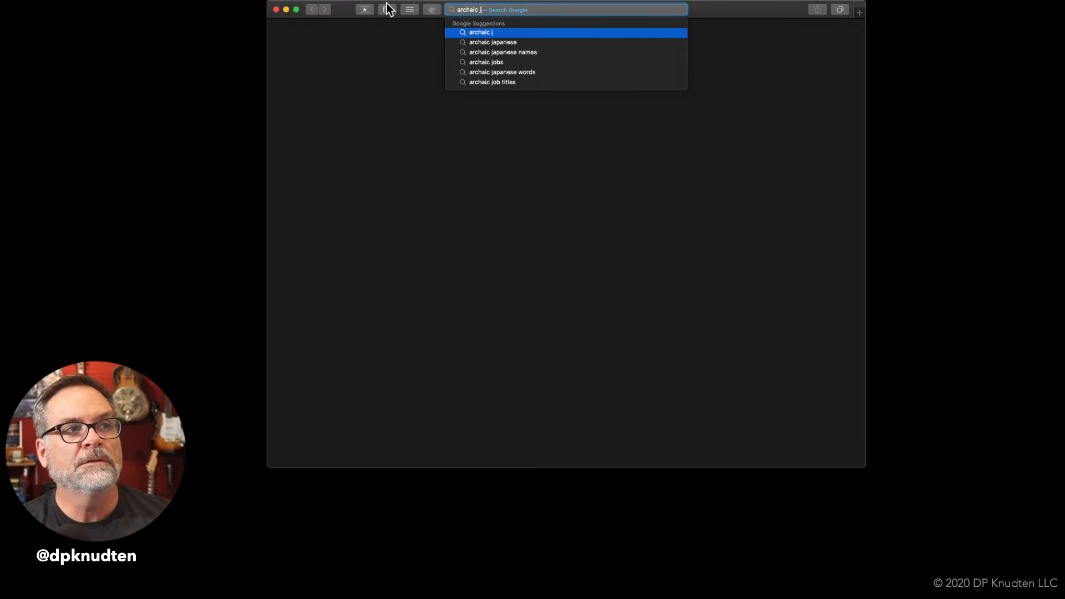
text(ob titles)
key(Return)
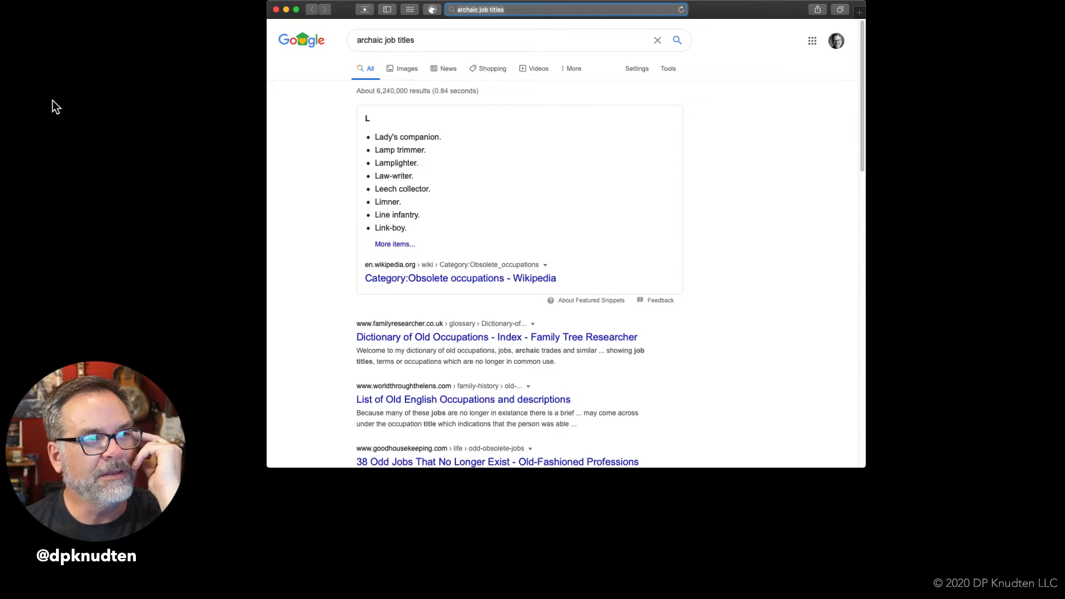
Open Wikipedia's "Category:Obsolete occupations" result at its alphabetical page list and make the browser window taller.
click(459, 279)
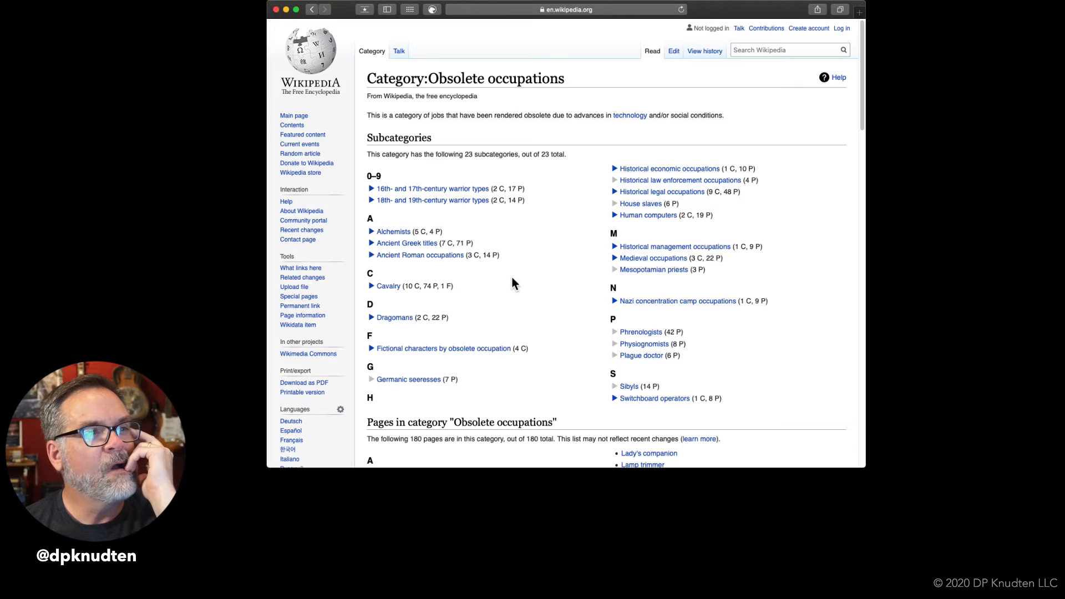
scroll(512, 278, down, 7)
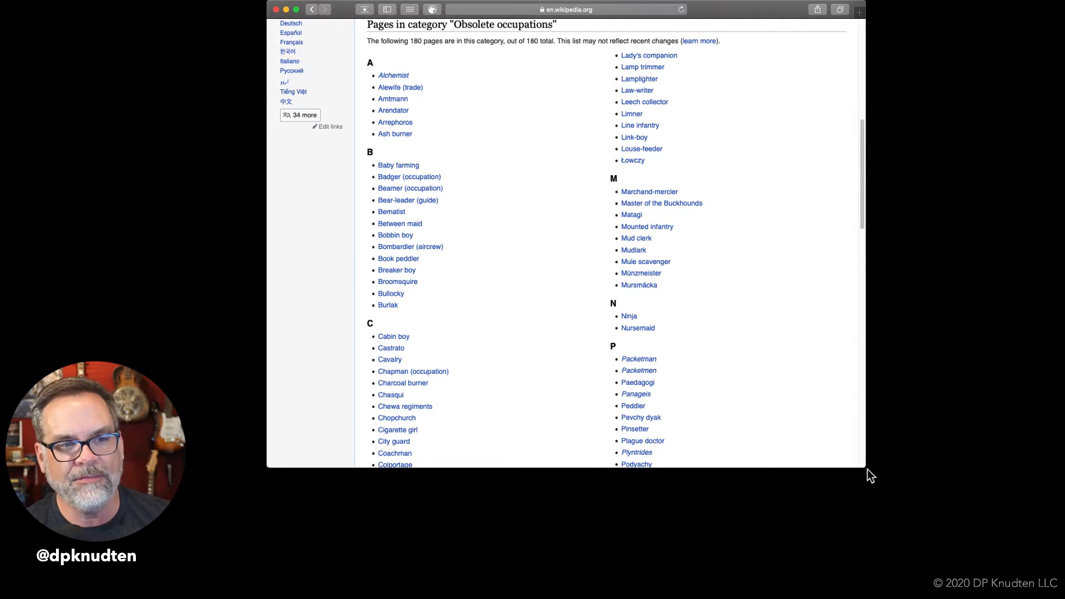
drag(865, 468, 866, 595)
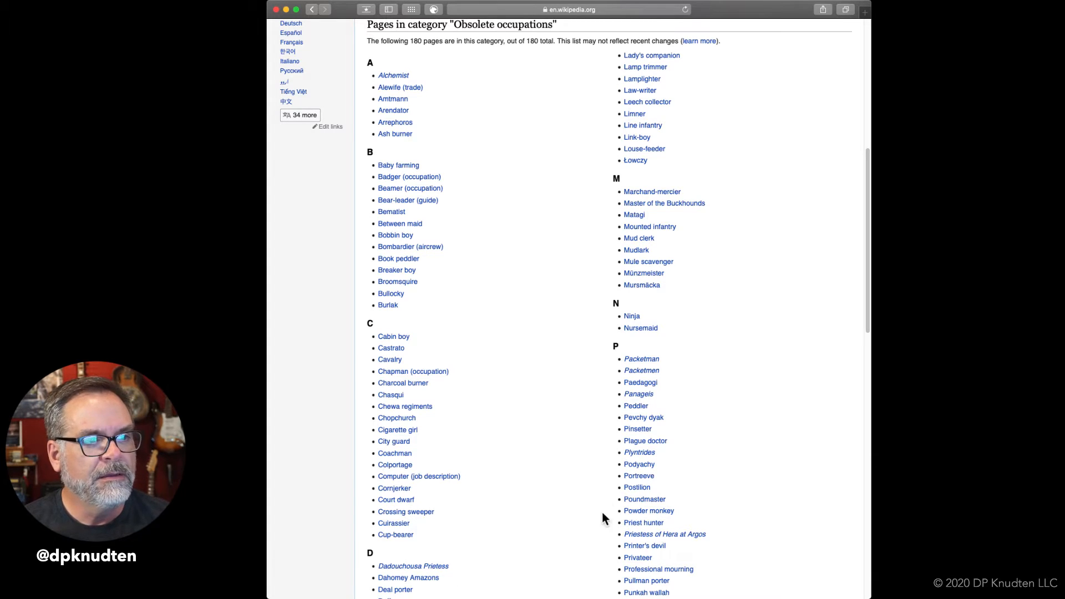
Look through the obsolete occupations list for further vanished jobs, reading the Mudlark article and the Breaker boy and Colportage previews.
mouse_move(647, 517)
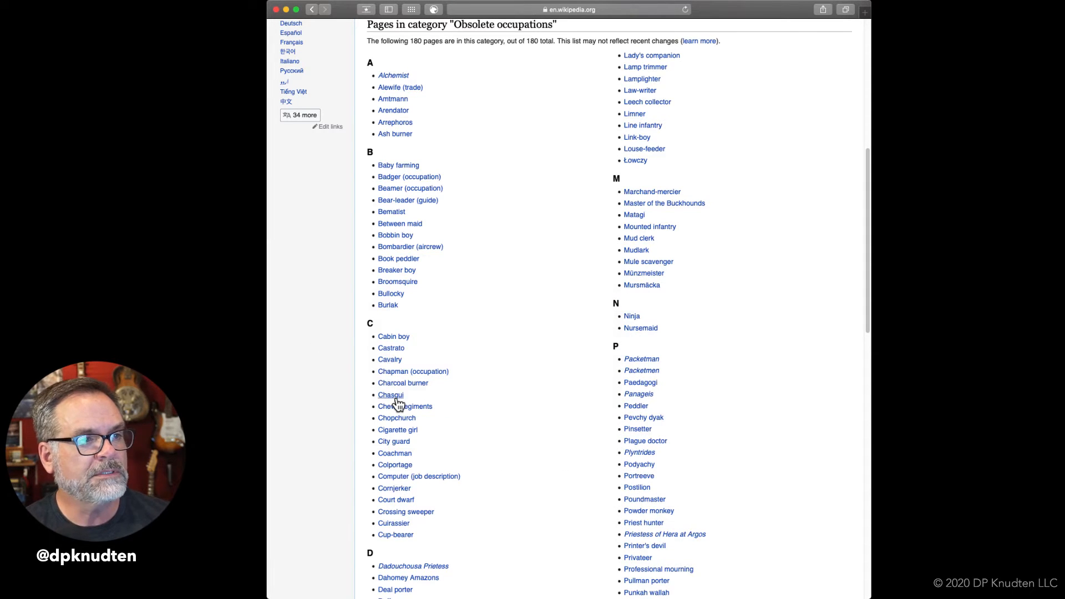
mouse_move(397, 402)
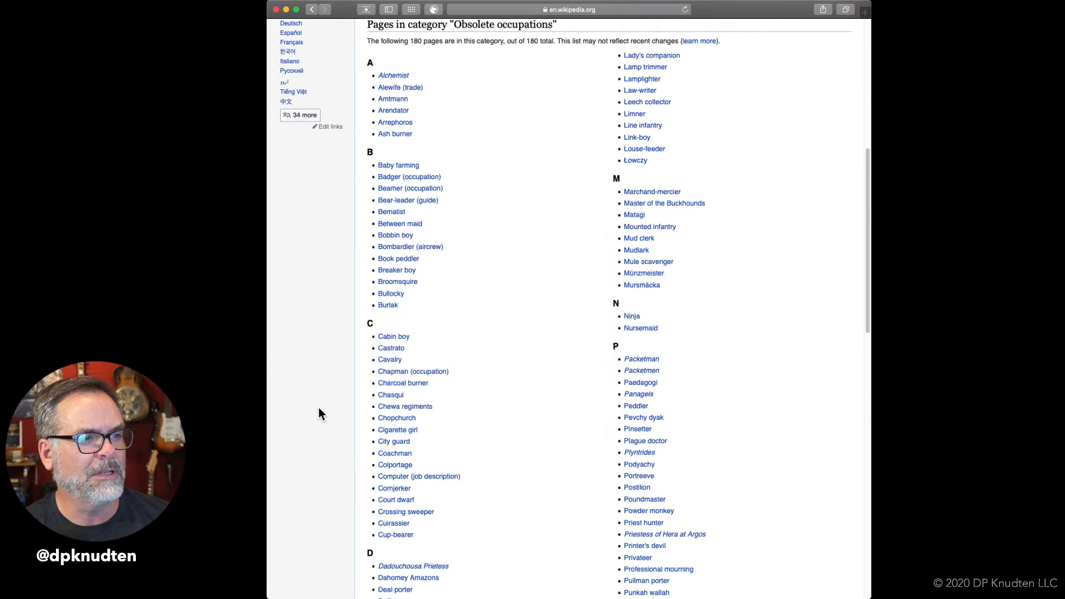
mouse_move(395, 527)
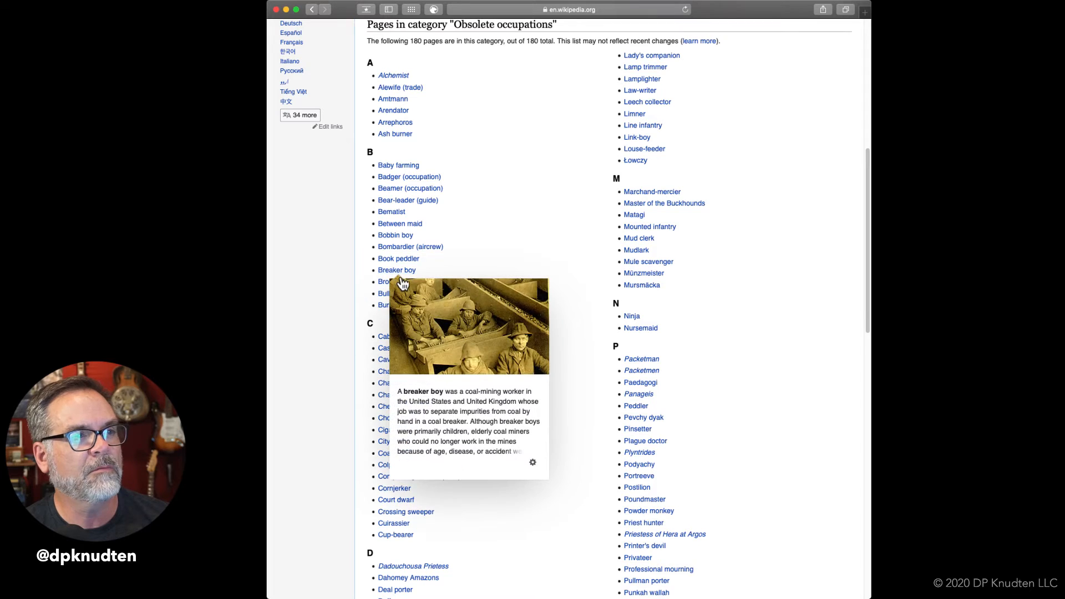
mouse_move(383, 287)
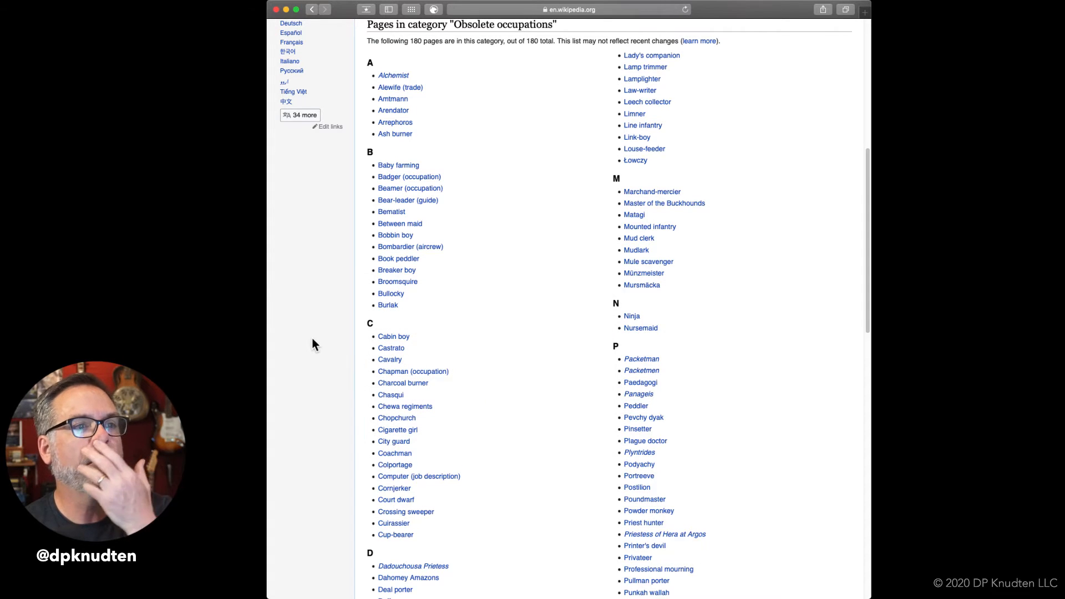
click(634, 254)
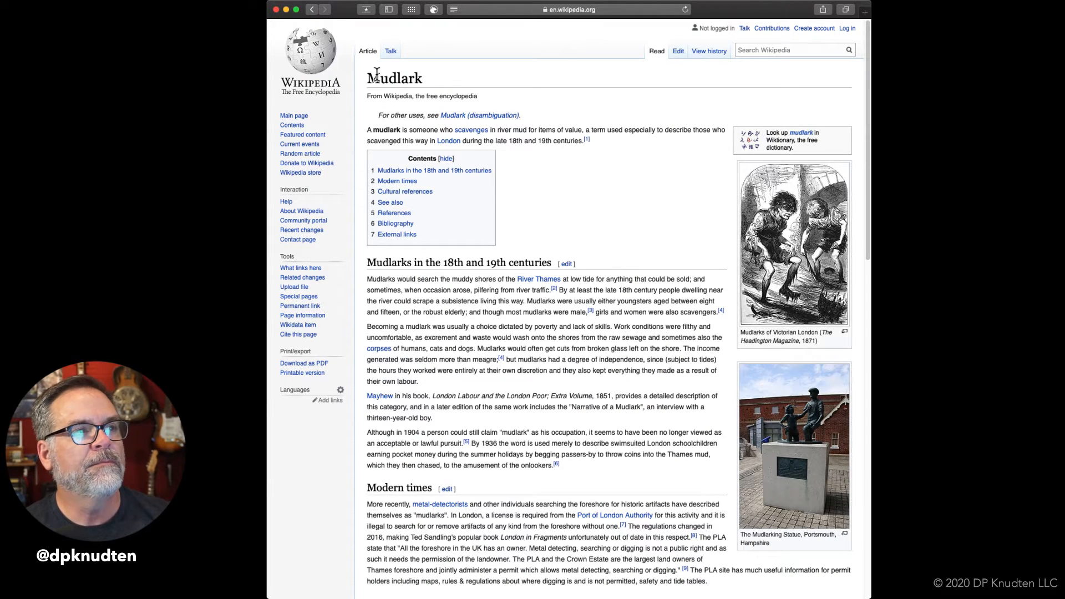
click(312, 10)
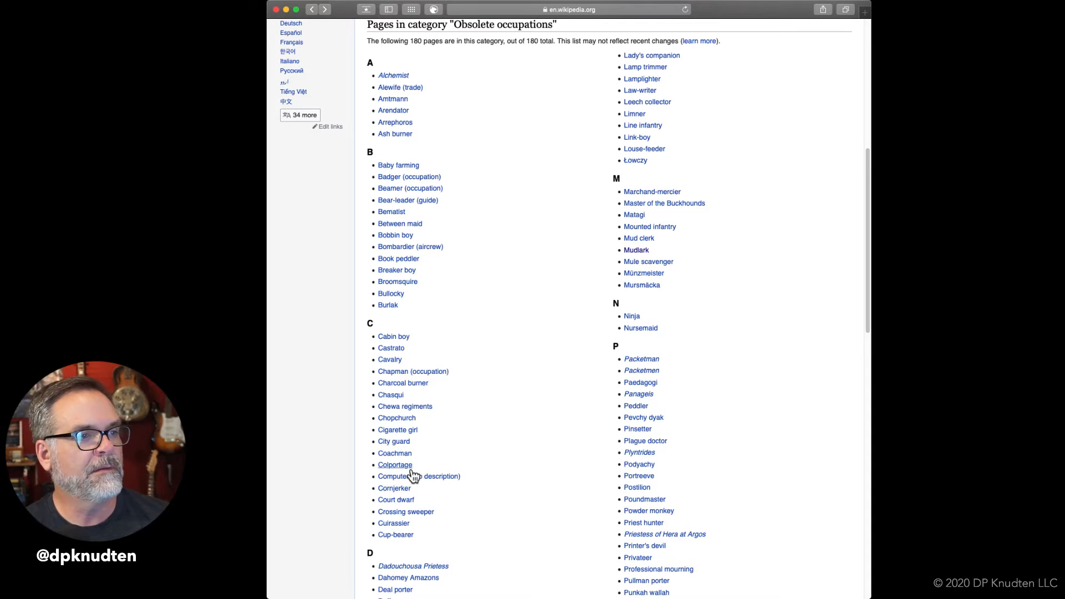
mouse_move(408, 472)
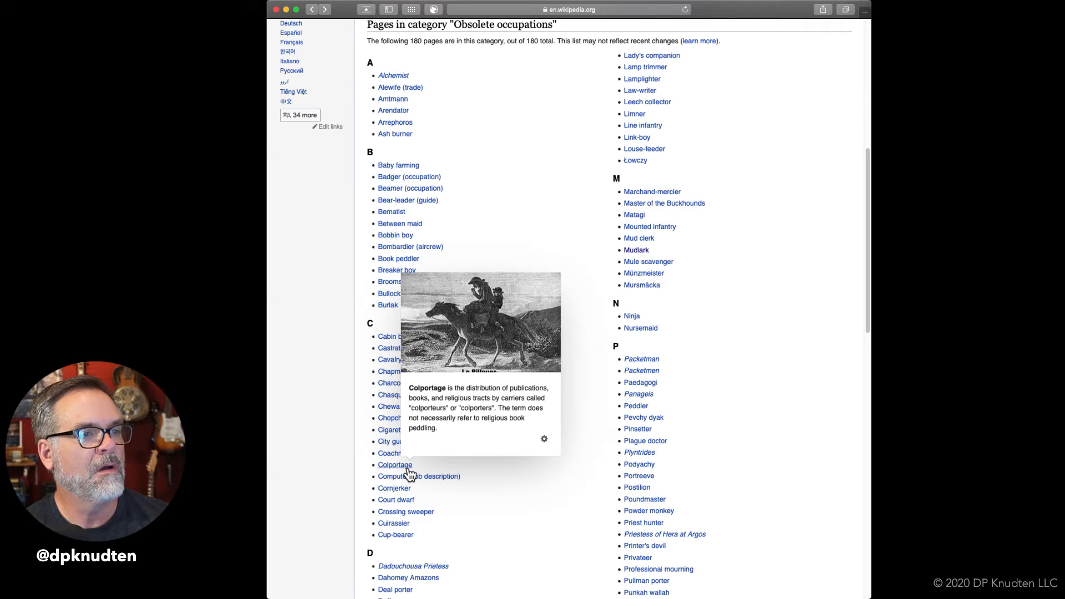
Return from the obsolete occupations list to the Scrivener manuscript and end the list of vanished jobs with "and powder monkey".
scroll(492, 513, down, 3)
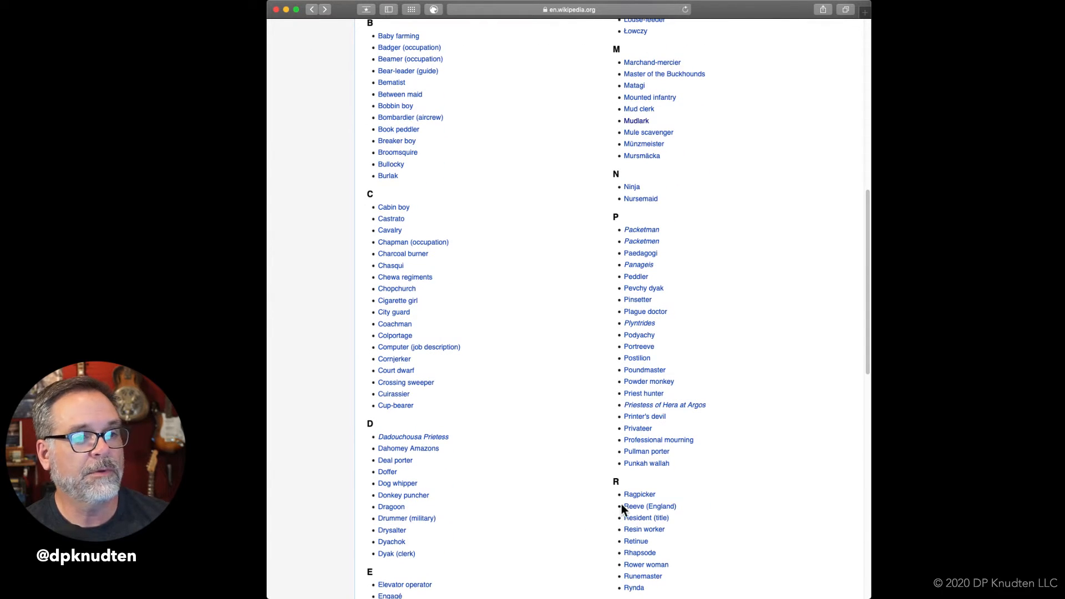
mouse_move(634, 512)
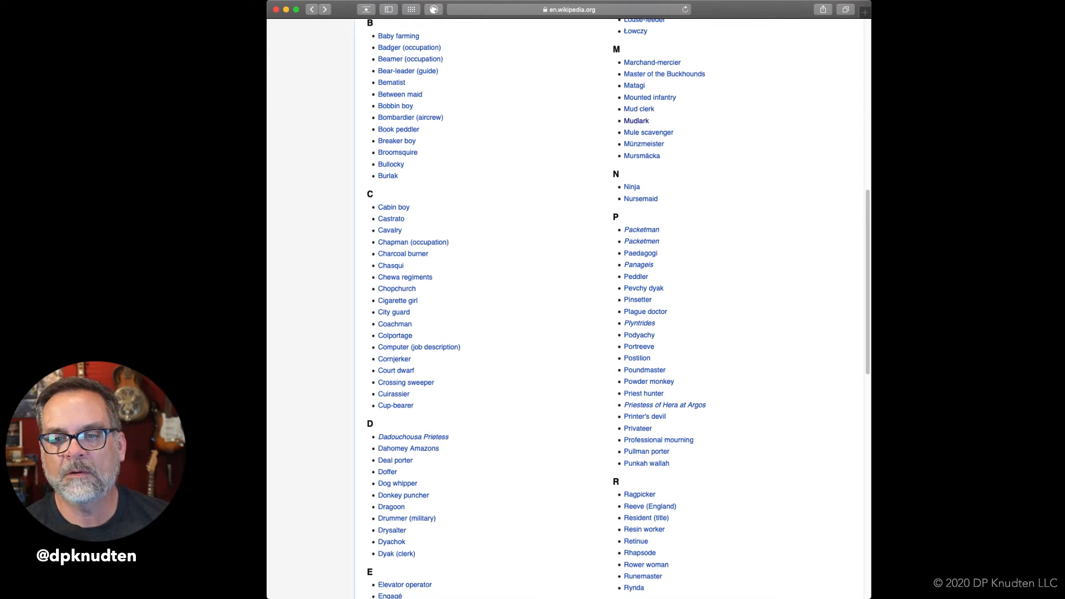
key(super+Tab)
text(and powder monkey. No lo)
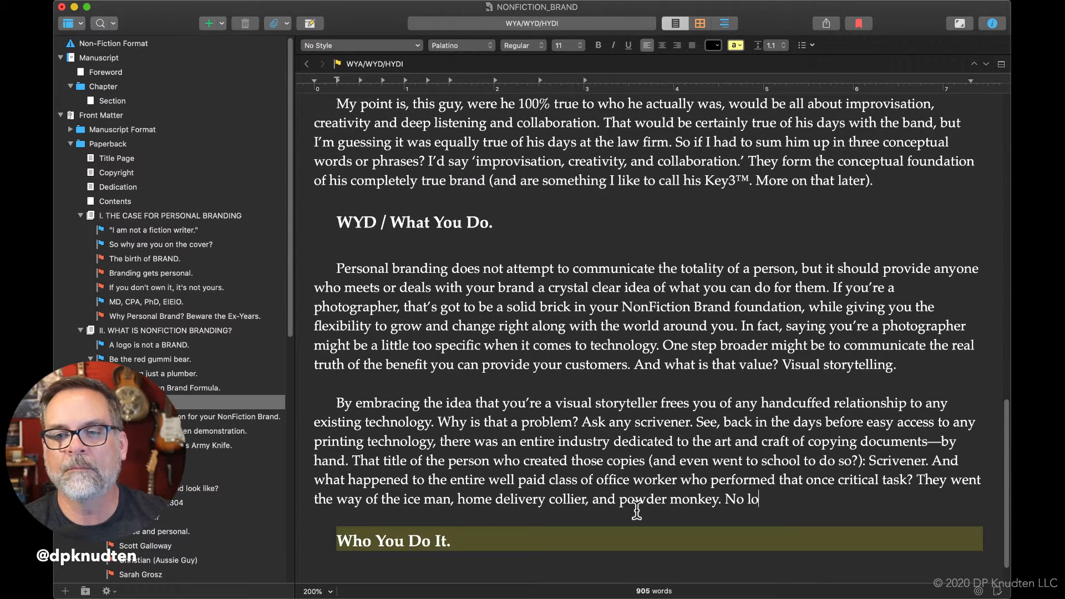
text(nger r)
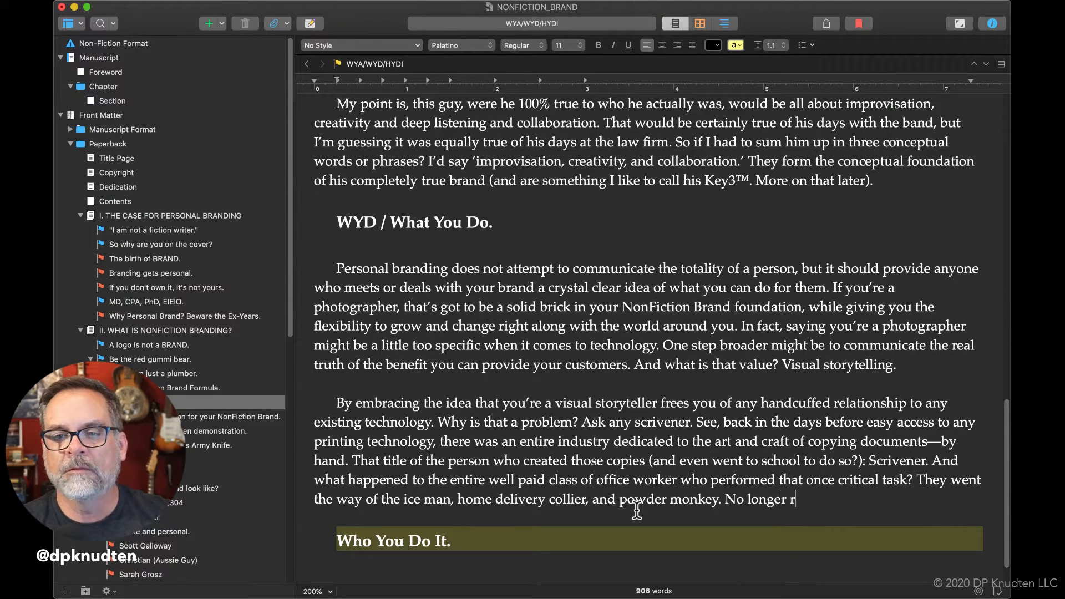
text(elevant,)
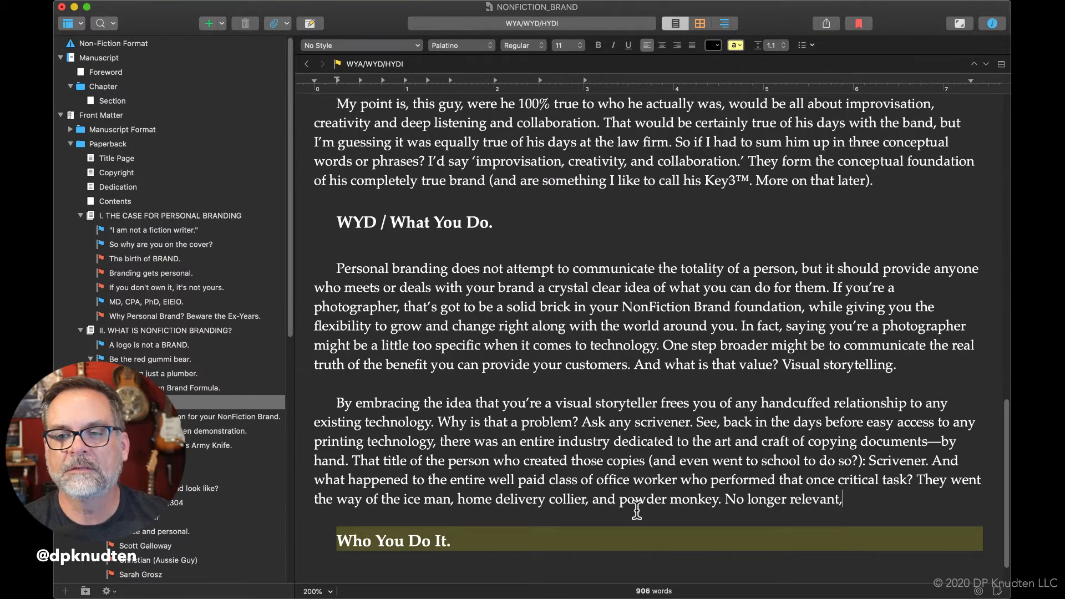
text( no long)
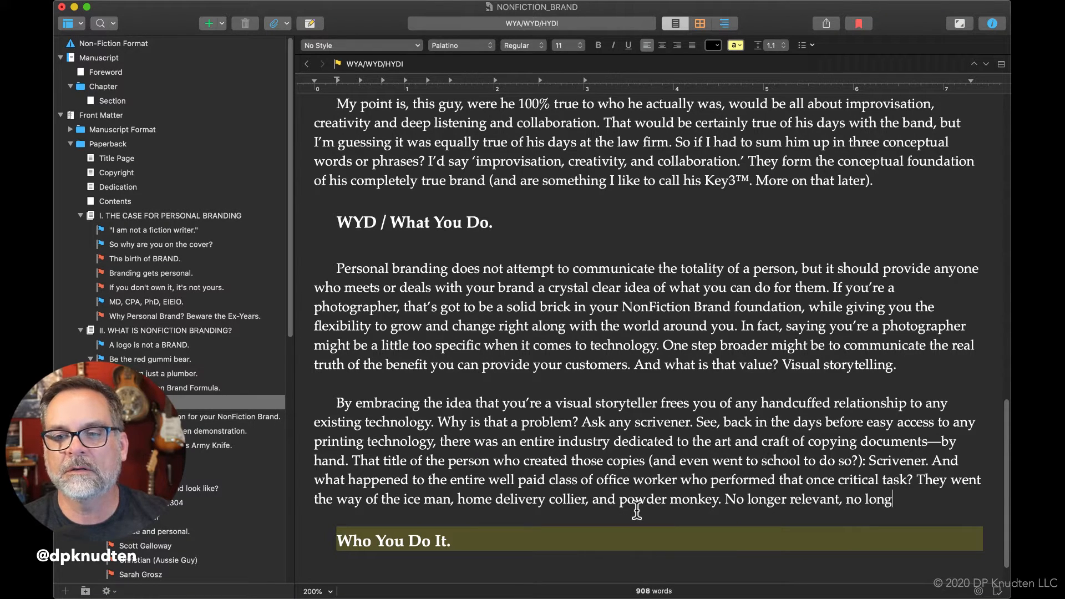
text(er need)
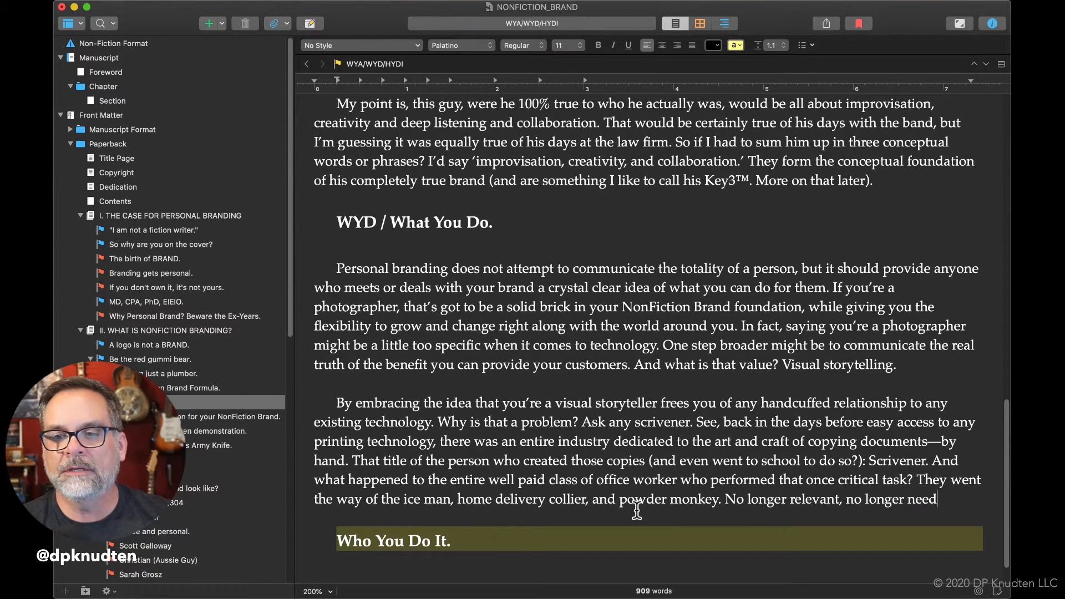
text(ed. No longer employed.)
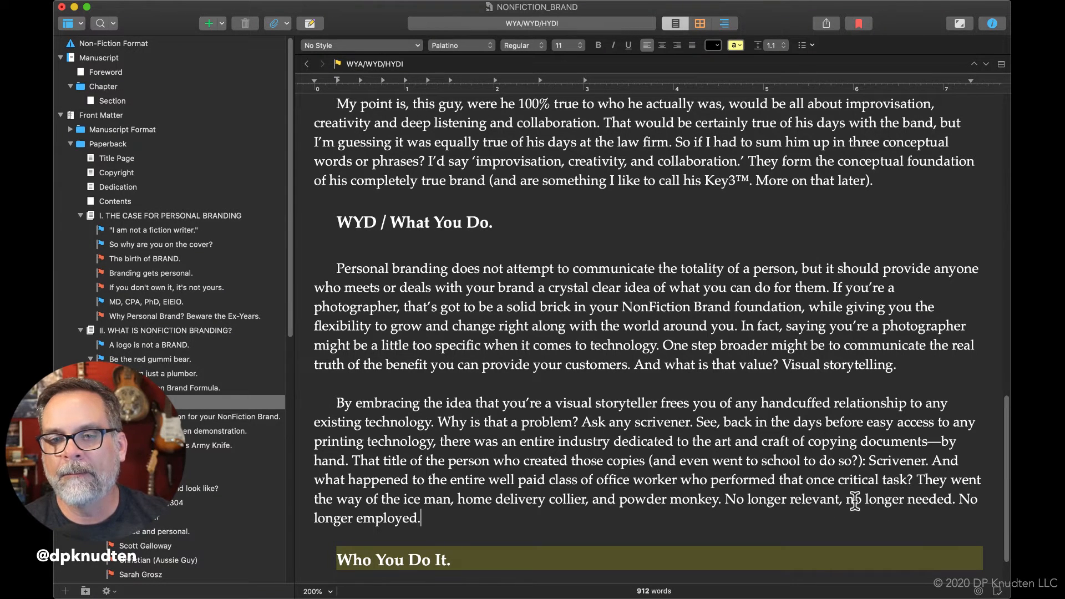
Split the phrase after "No longer relevant" into its own sentence, replacing the comma with a period and capitalizing "No".
click(854, 498)
key(BackSpace)
key(BackSpace)
key(BackSpace)
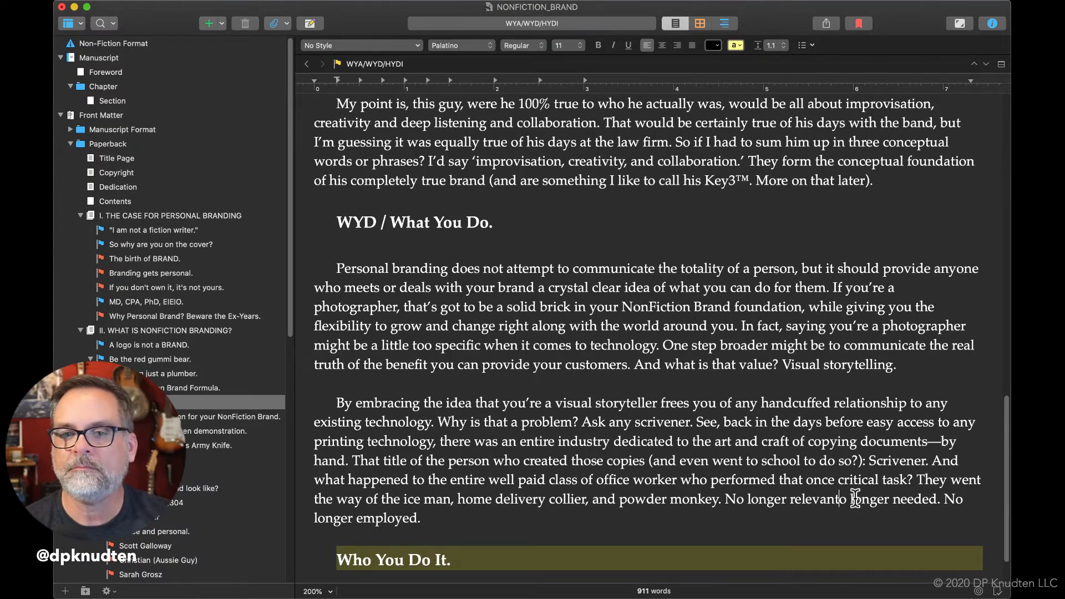
text(. N)
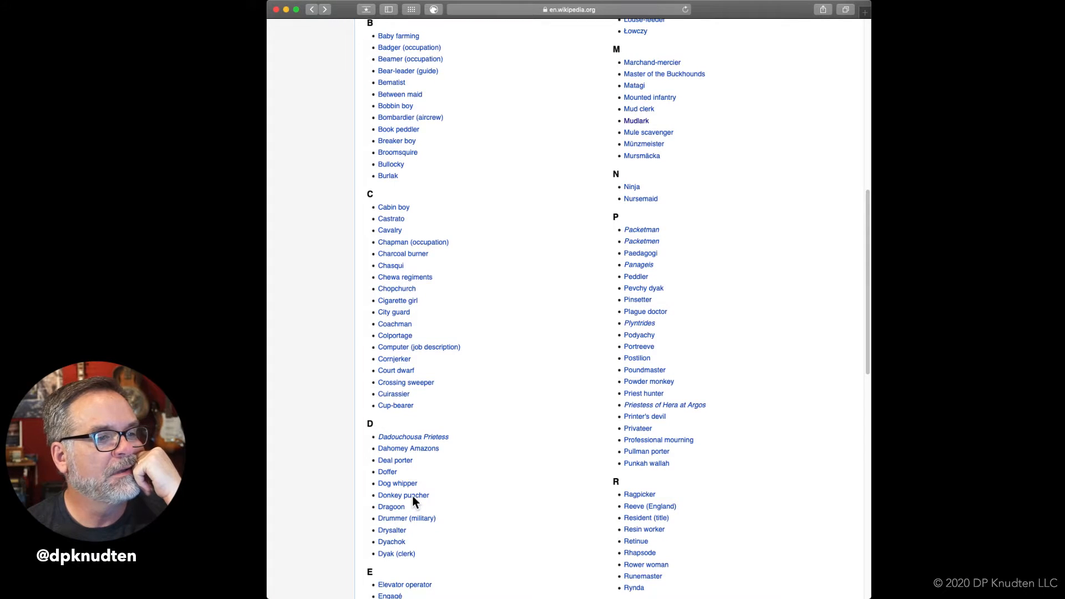
Switch to Safari and look through the D to Y entries of the obsolete occupations list for further vanished jobs.
mouse_move(413, 499)
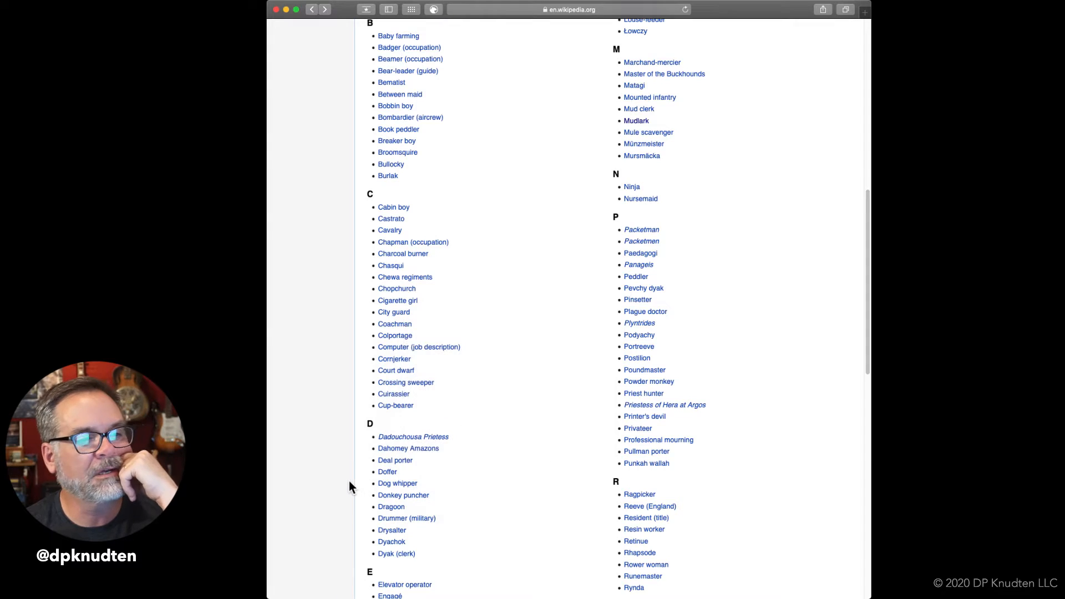
scroll(349, 487, down, 3)
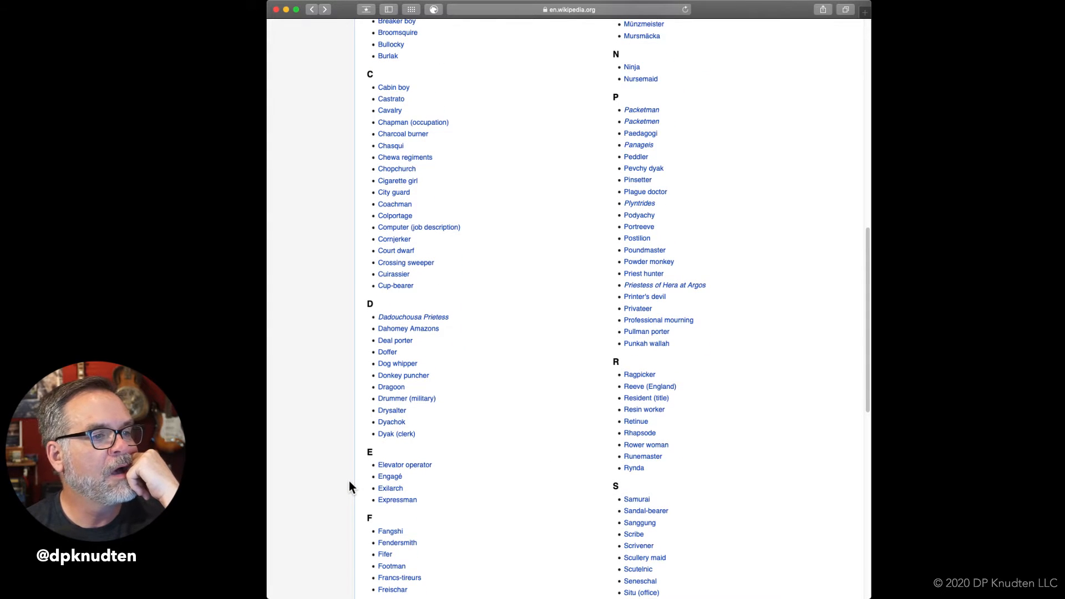
scroll(348, 481, down, 2)
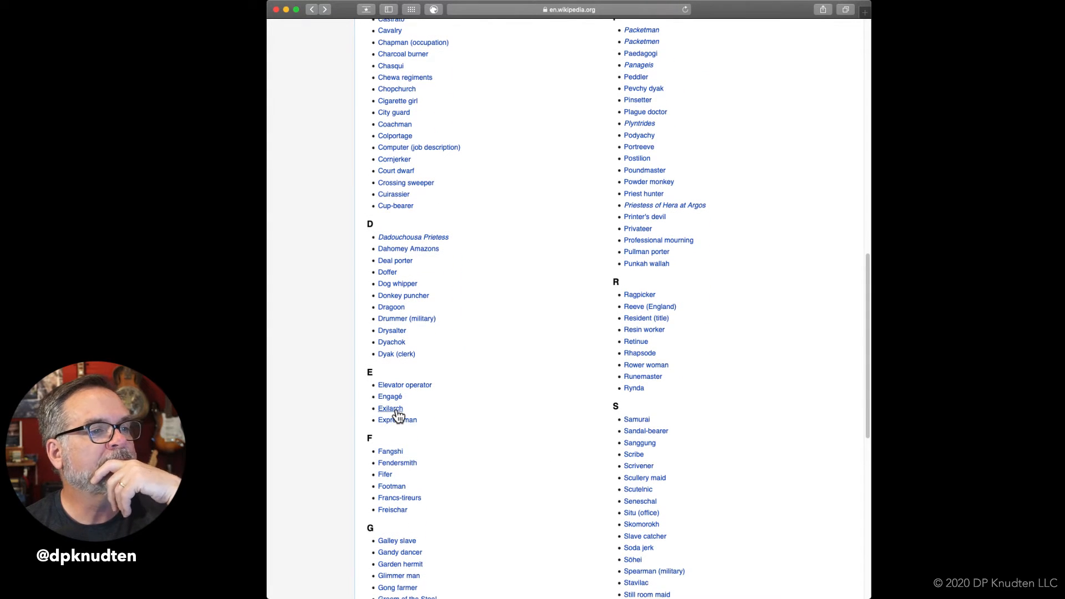
mouse_move(396, 411)
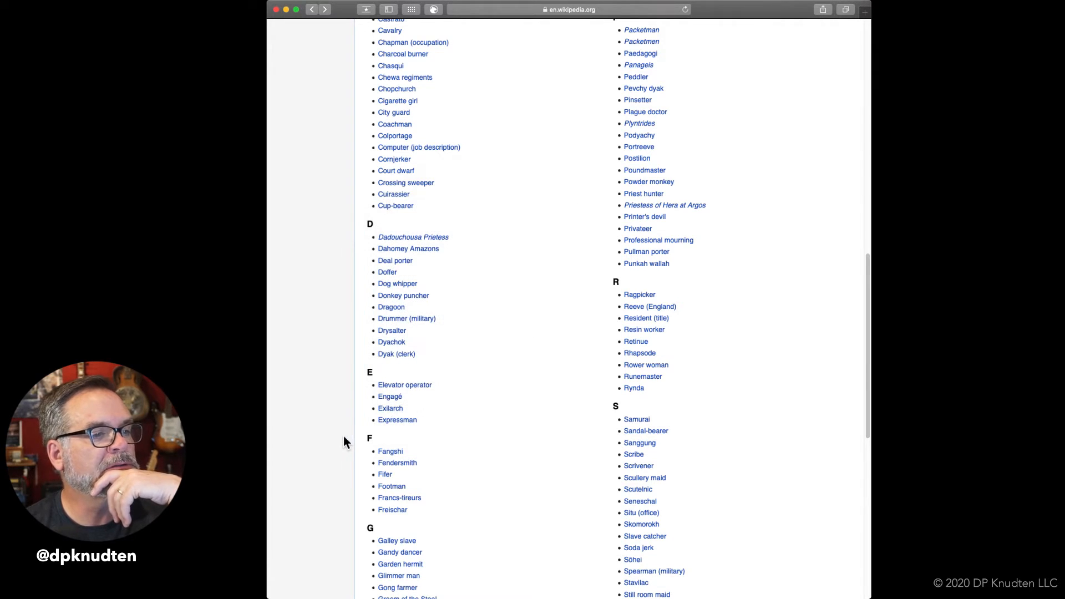
scroll(344, 437, down, 2)
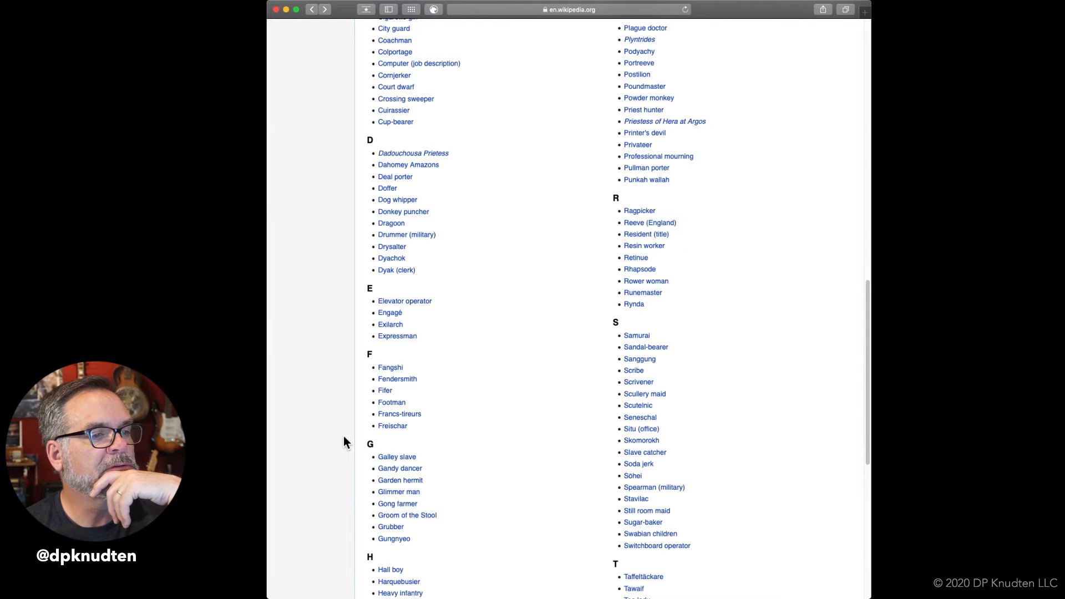
scroll(344, 437, down, 2)
scroll(344, 442, down, 2)
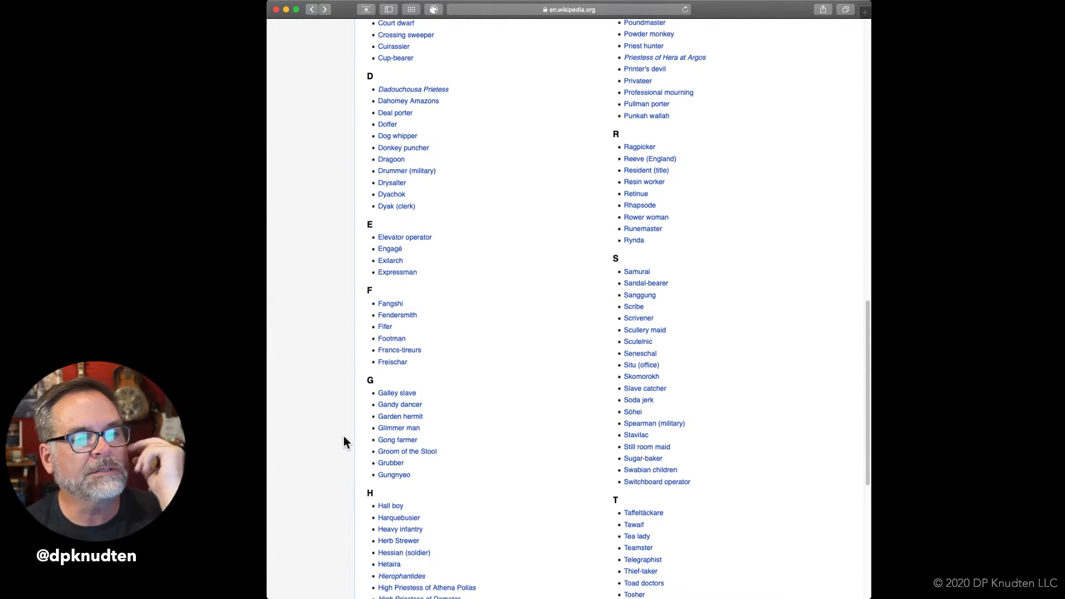
scroll(344, 437, down, 1)
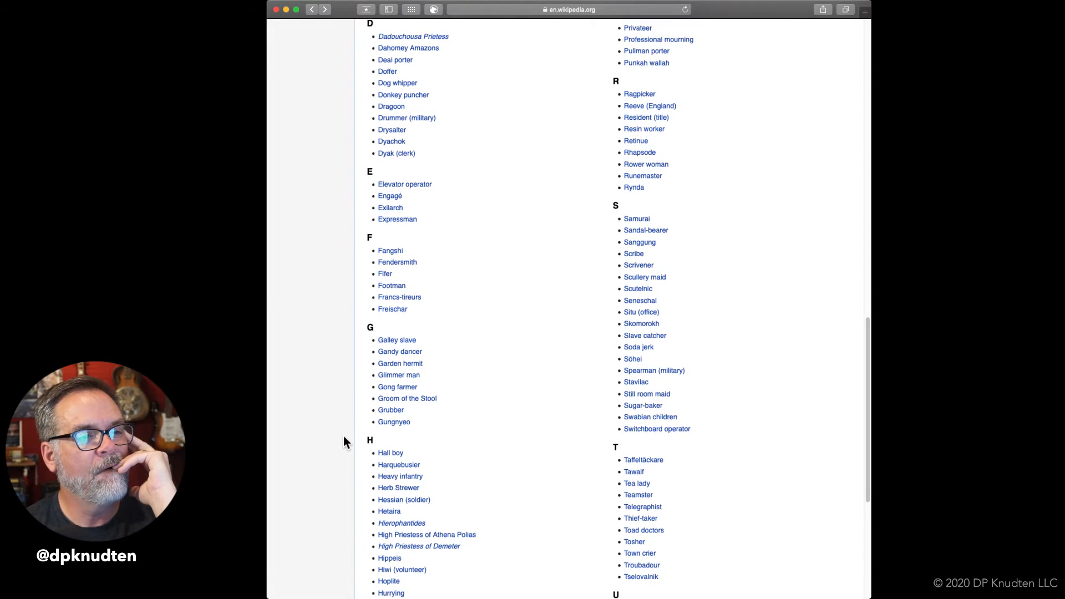
scroll(344, 442, down, 2)
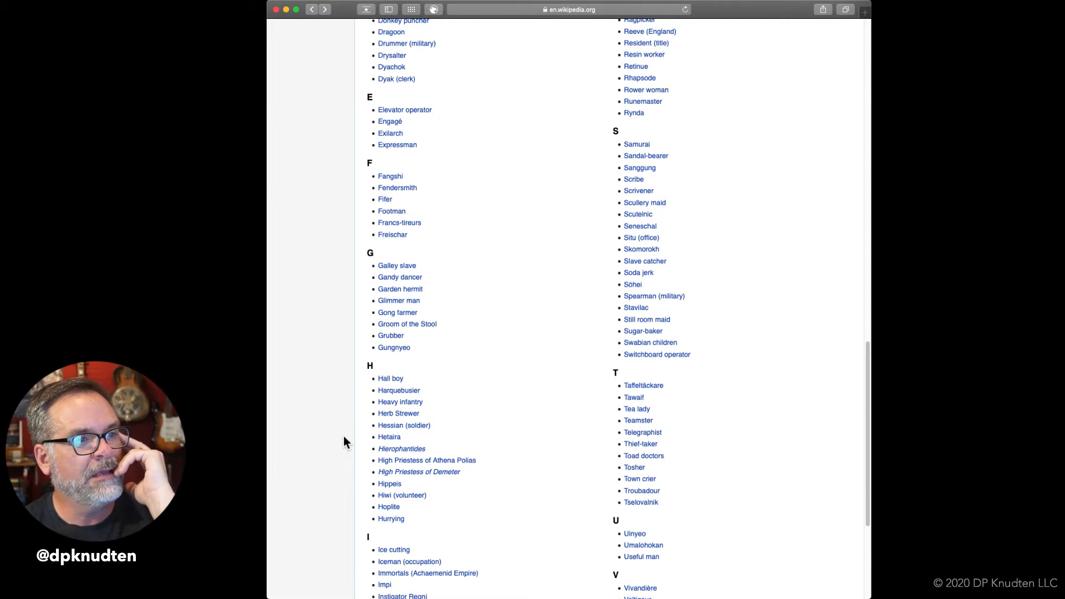
scroll(344, 437, down, 3)
scroll(344, 436, down, 1)
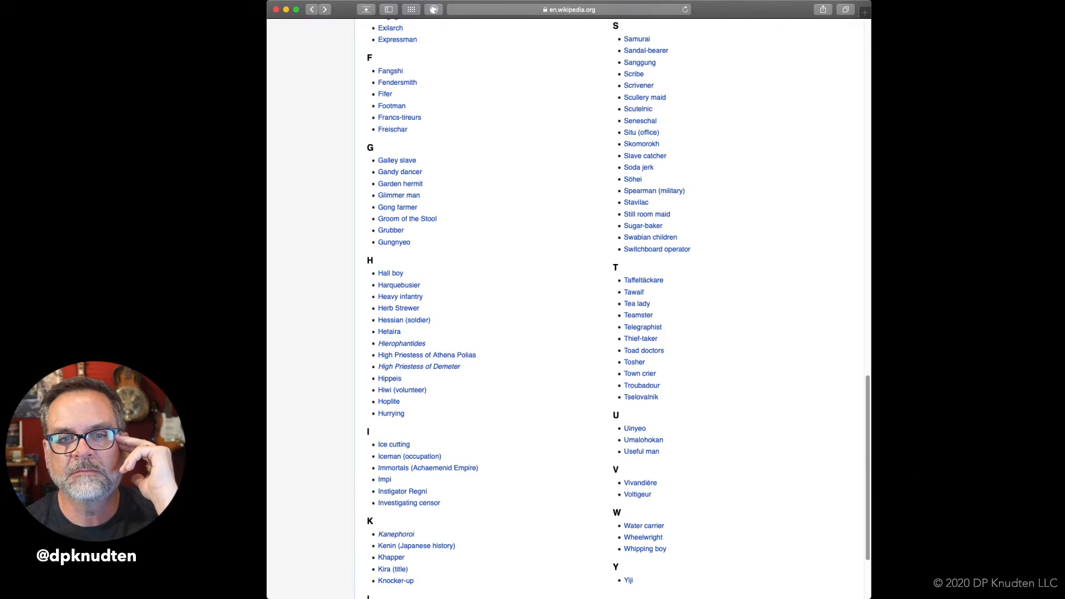
Switch to the Scrivener manuscript and join "ice man" into the single word "iceman" in the list of vanished jobs.
key(super+Tab)
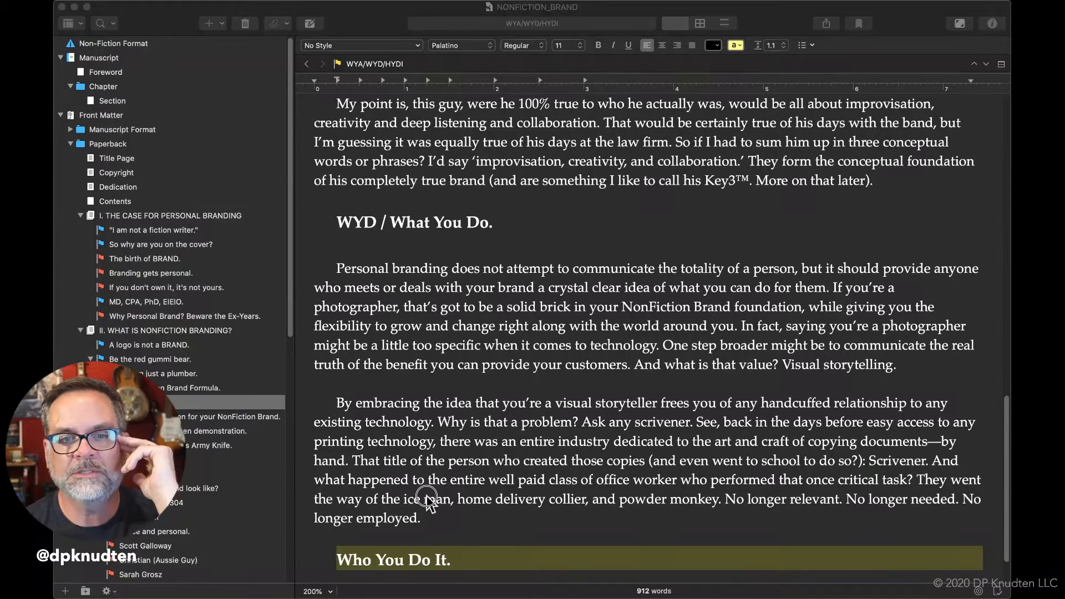
click(425, 497)
key(BackSpace)
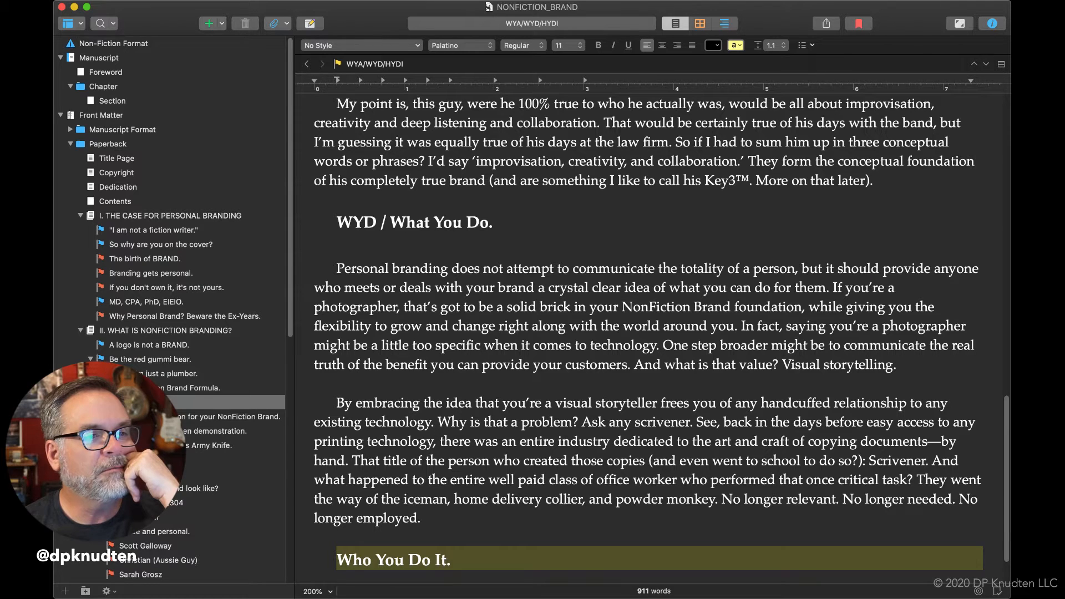
Check the W entries on Wikipedia in Safari, and replace "home delivery collier" in the Scrivener manuscript with "wheelwright".
key(super+Tab)
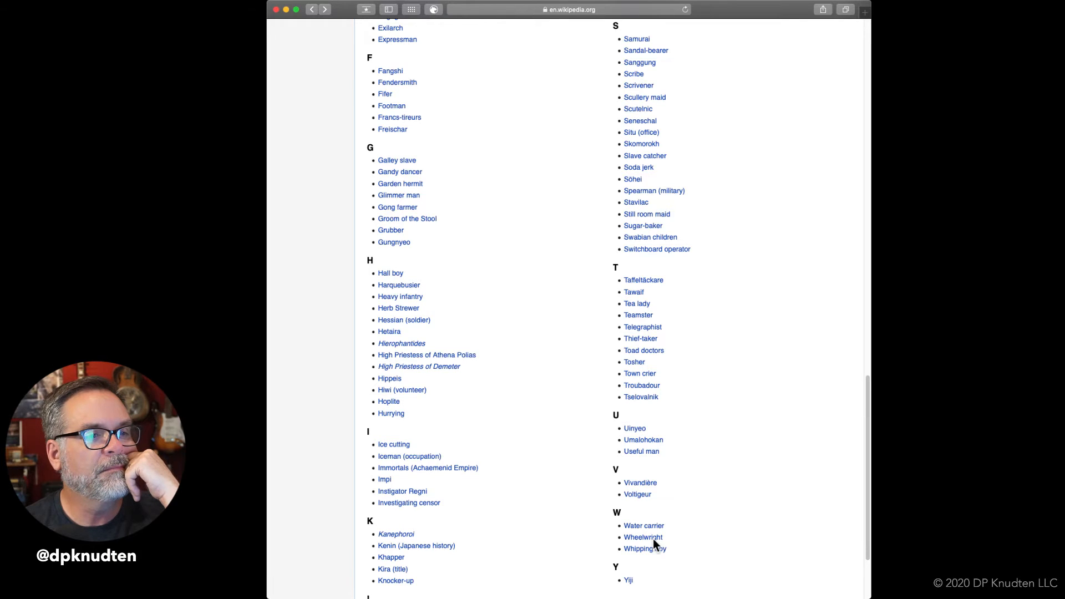
mouse_move(639, 539)
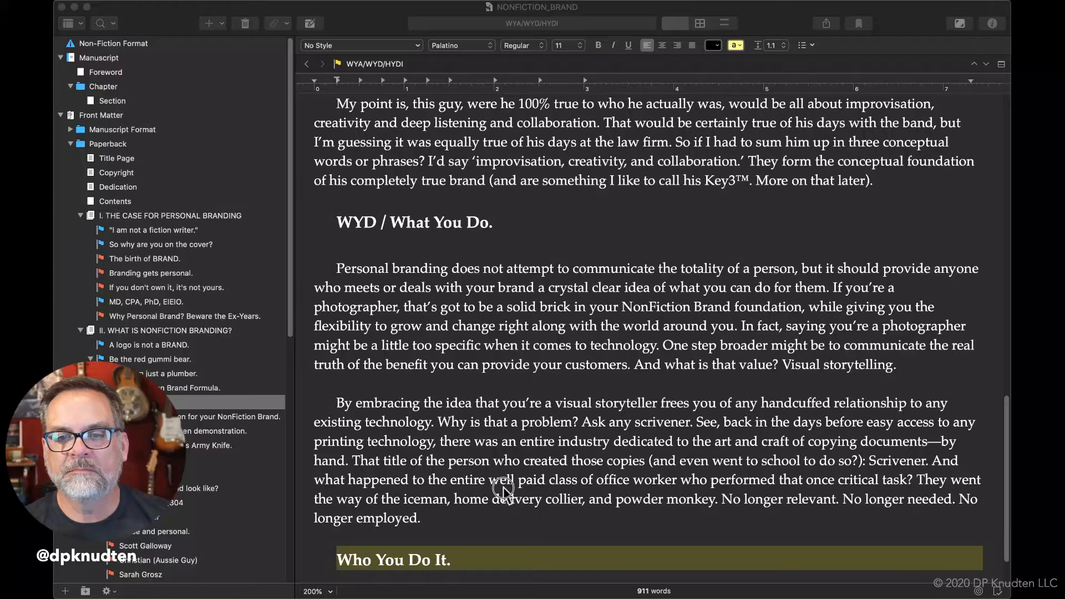
click(503, 487)
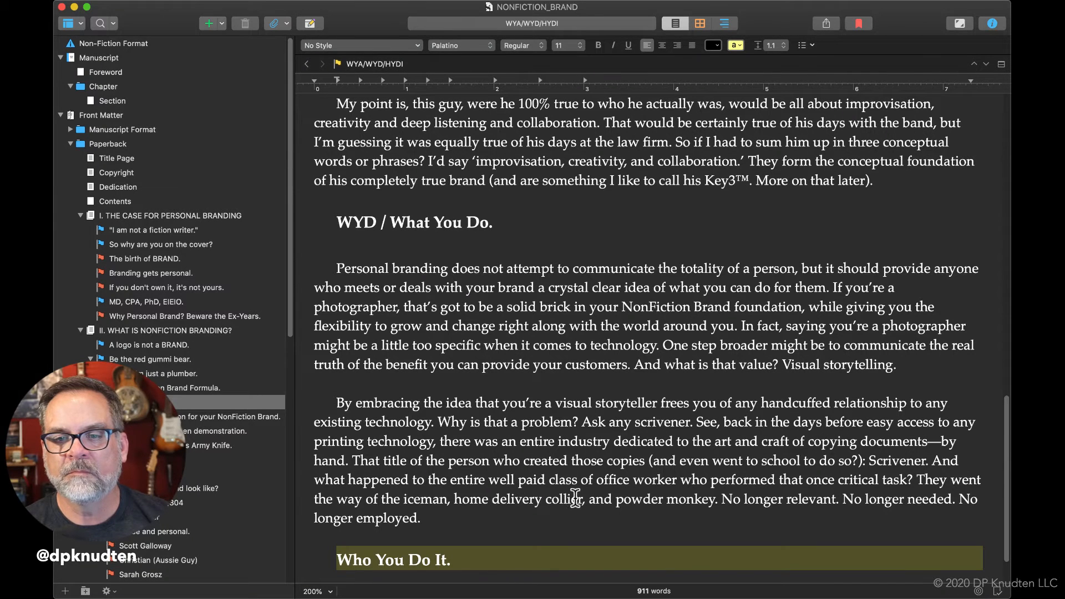
drag(581, 502, 457, 502)
text(whele)
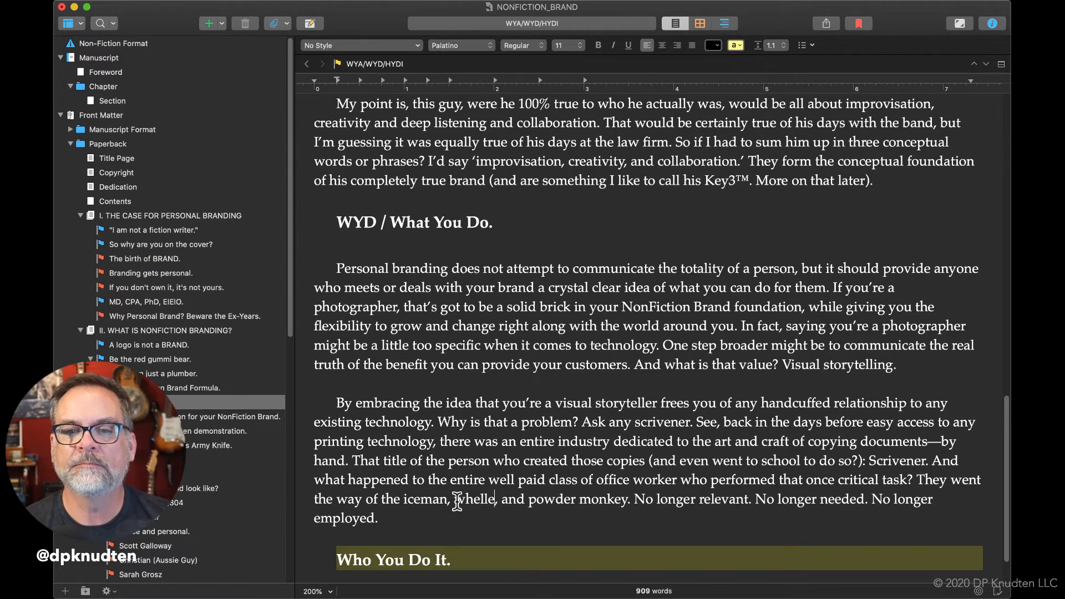
key(BackSpace)
key(BackSpace)
text(elwright)
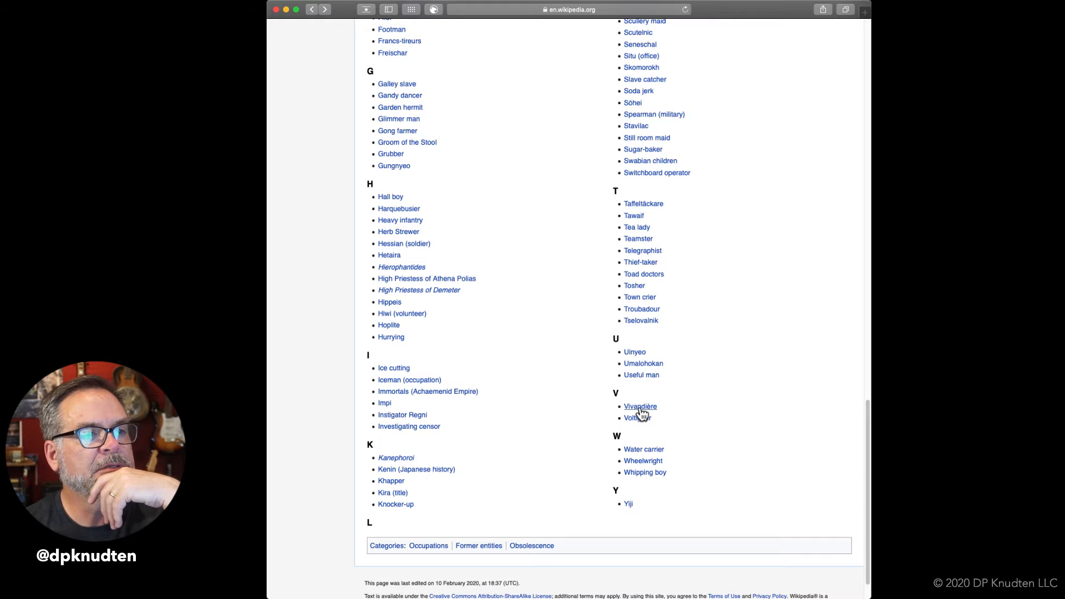
Switch to Safari and look back through the obsolete occupations list for another job, reading the Vivandière and Harquebusier previews.
mouse_move(640, 412)
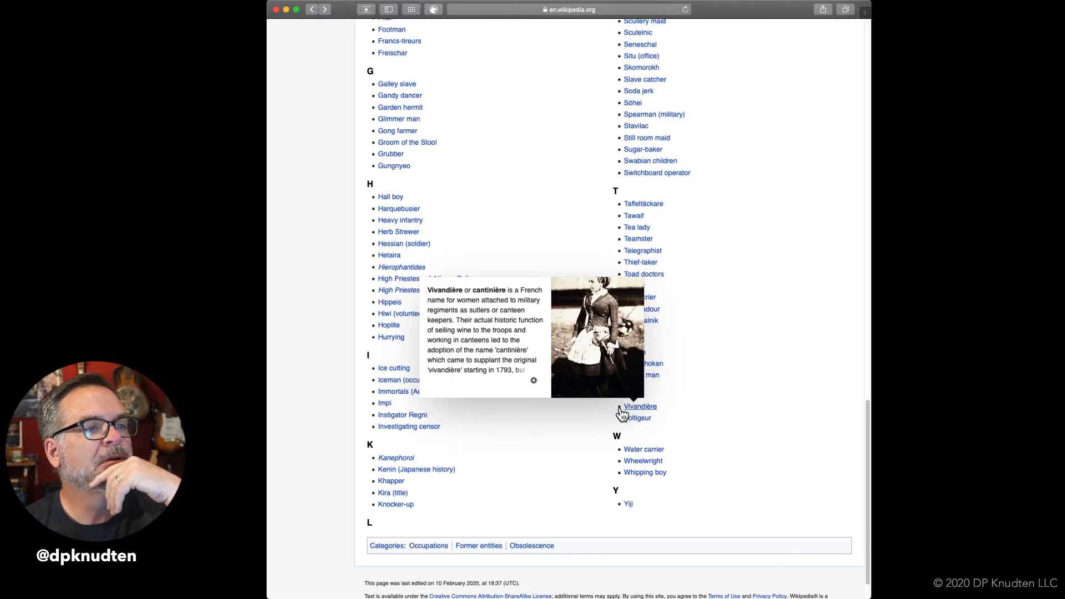
scroll(531, 434, up, 5)
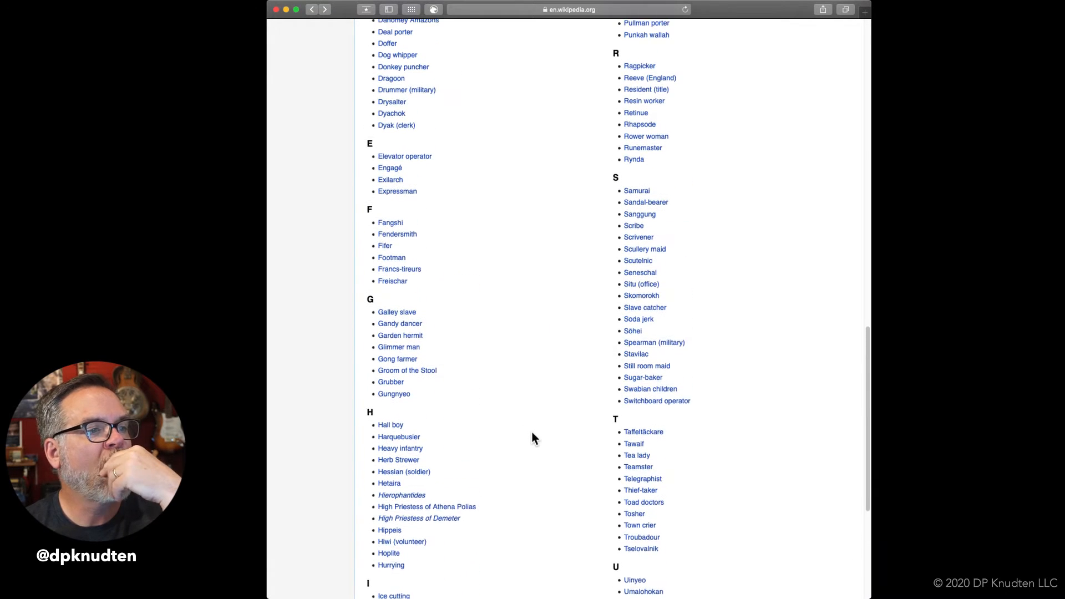
scroll(531, 432, down, 1)
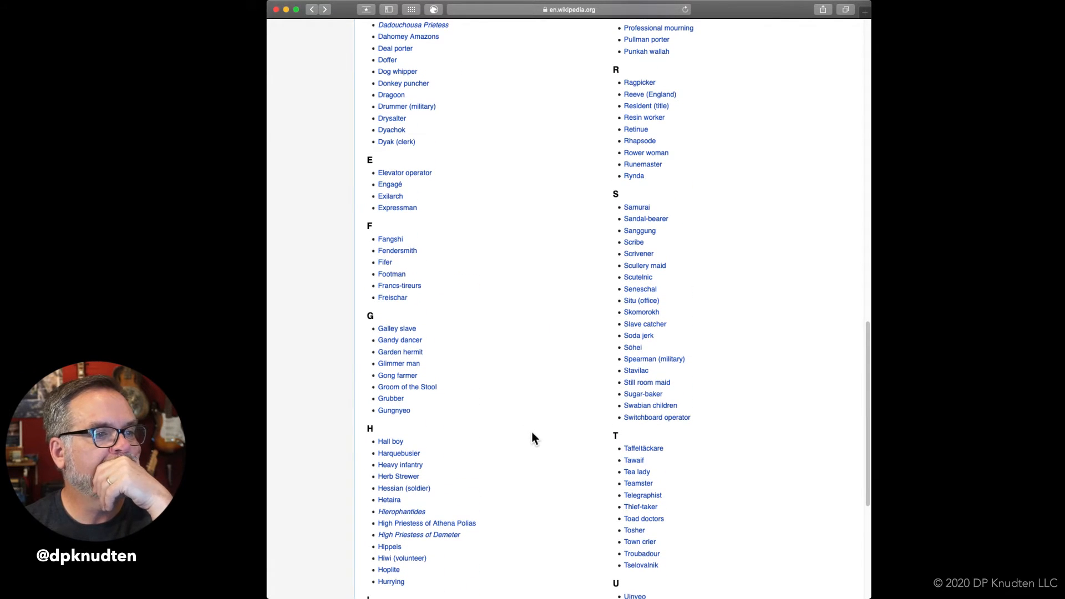
mouse_move(408, 460)
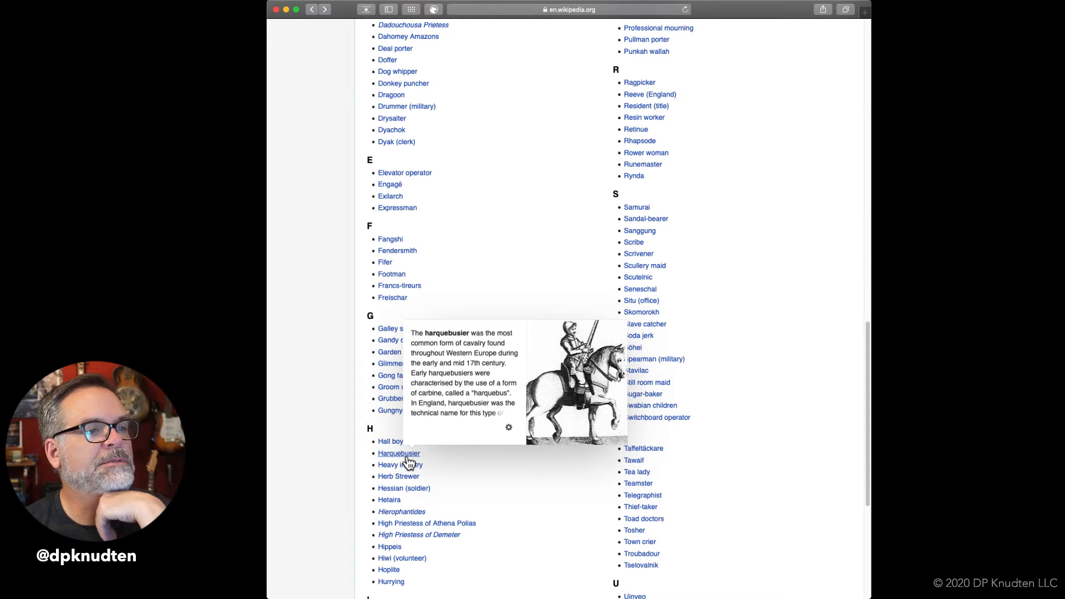
scroll(558, 273, up, 3)
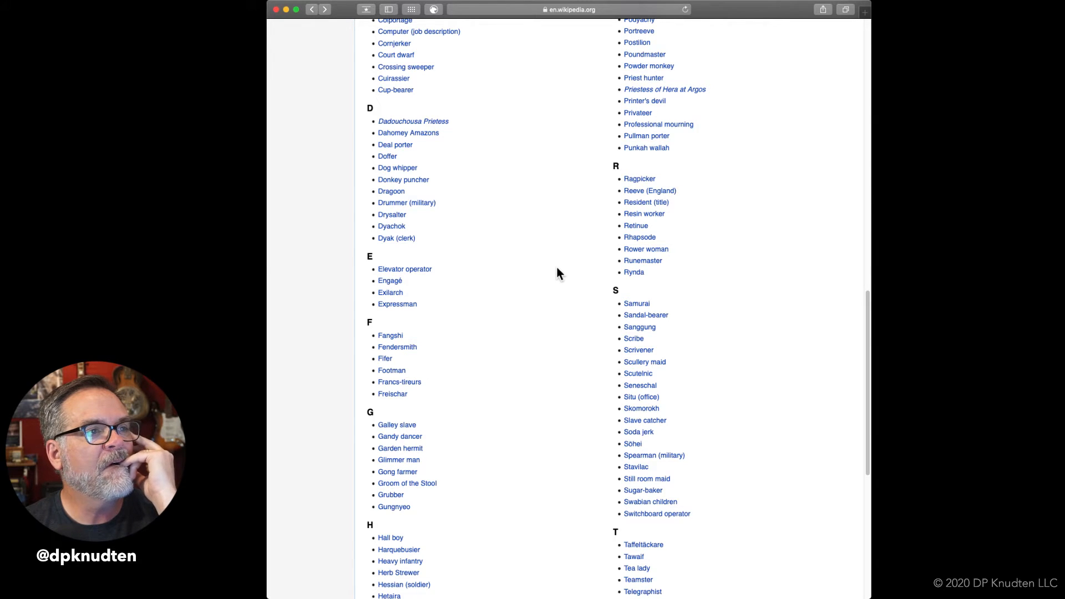
scroll(557, 268, up, 6)
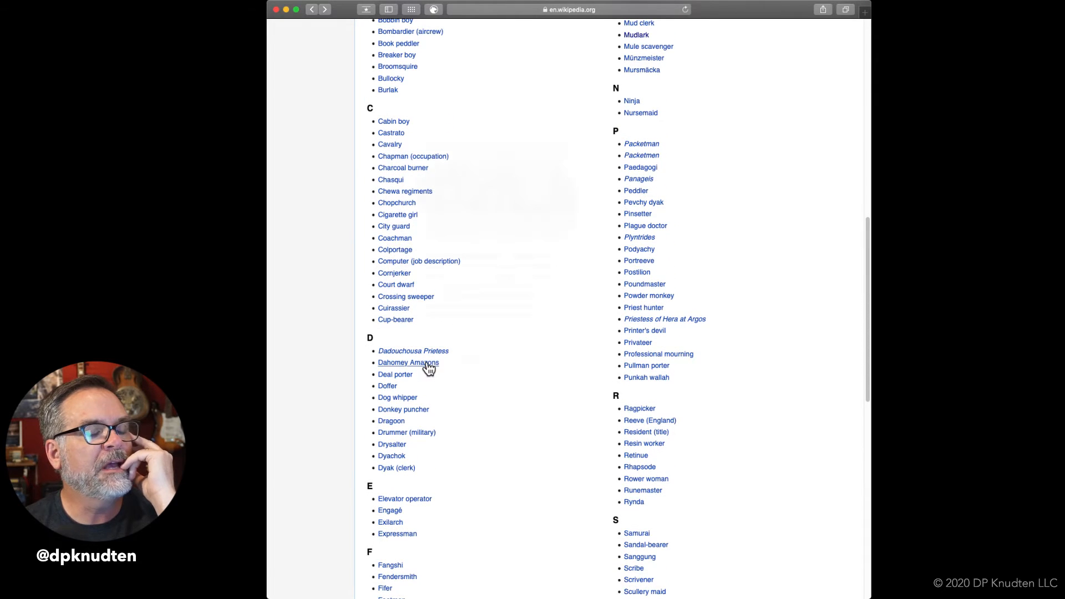
mouse_move(428, 365)
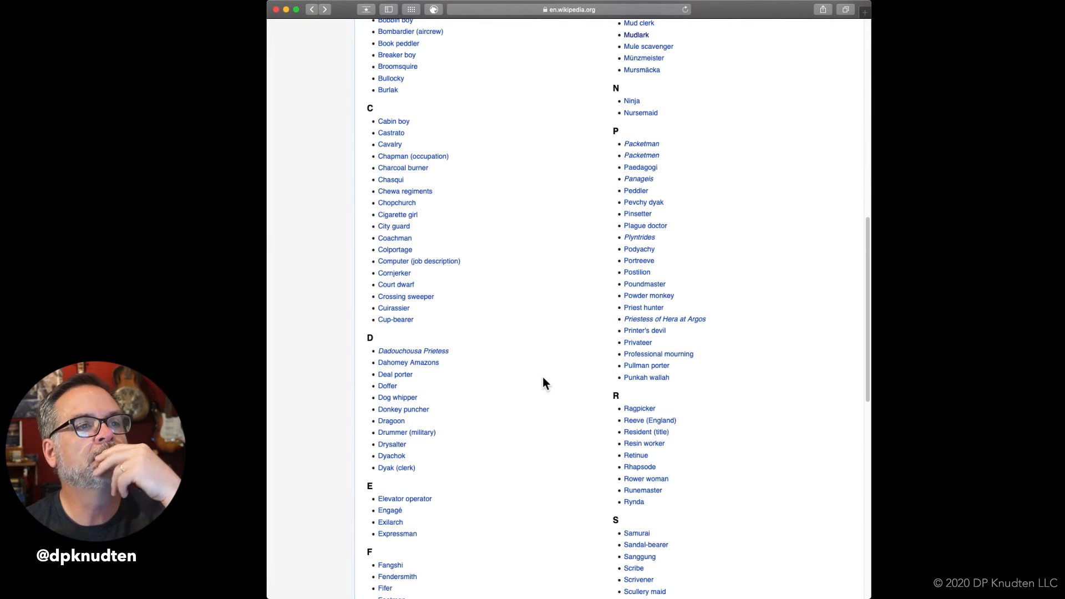
scroll(543, 378, up, 5)
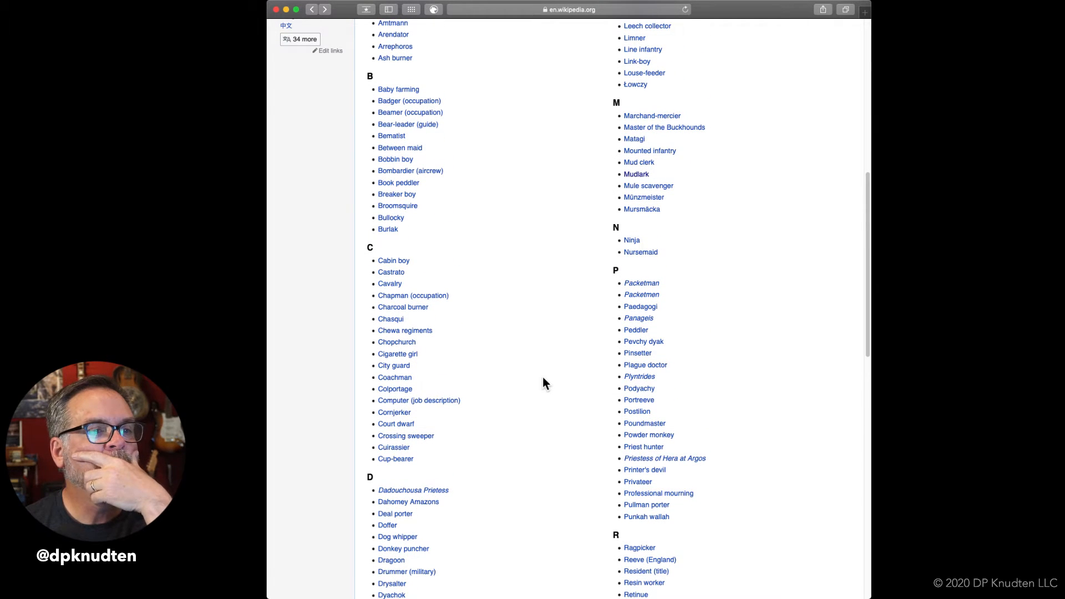
mouse_move(644, 360)
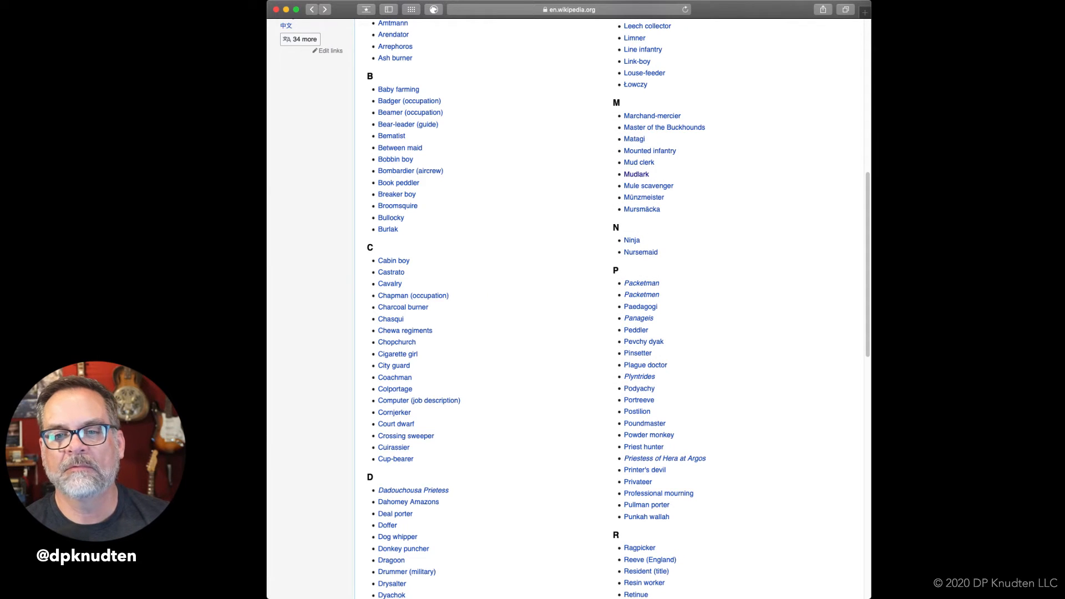
Switch to the Scrivener manuscript and replace "powder monkey" with "pinsetter" in the list of vanished jobs.
key(super+Tab)
drag(565, 501, 663, 502)
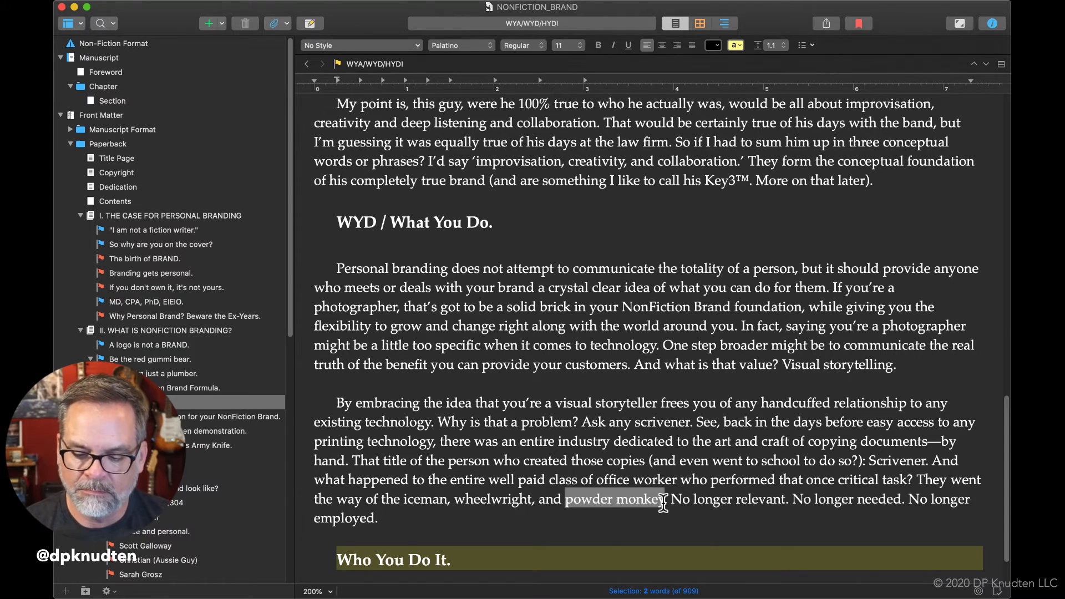
text(pinsetter)
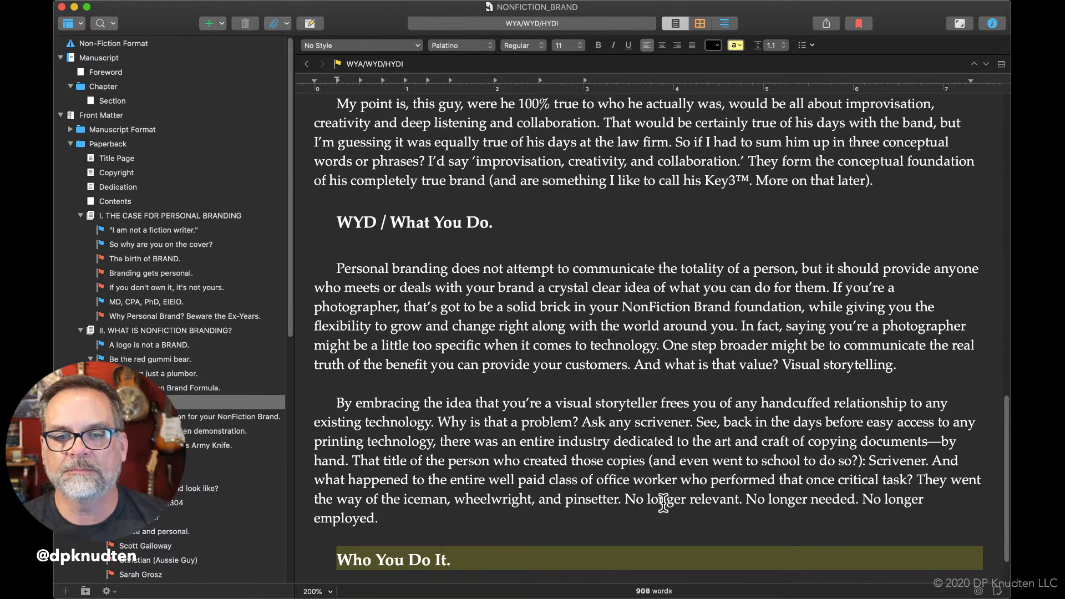
After "No longer employed.", add "Do I think photographer is likely to join that list of obsolete occupations".
click(468, 523)
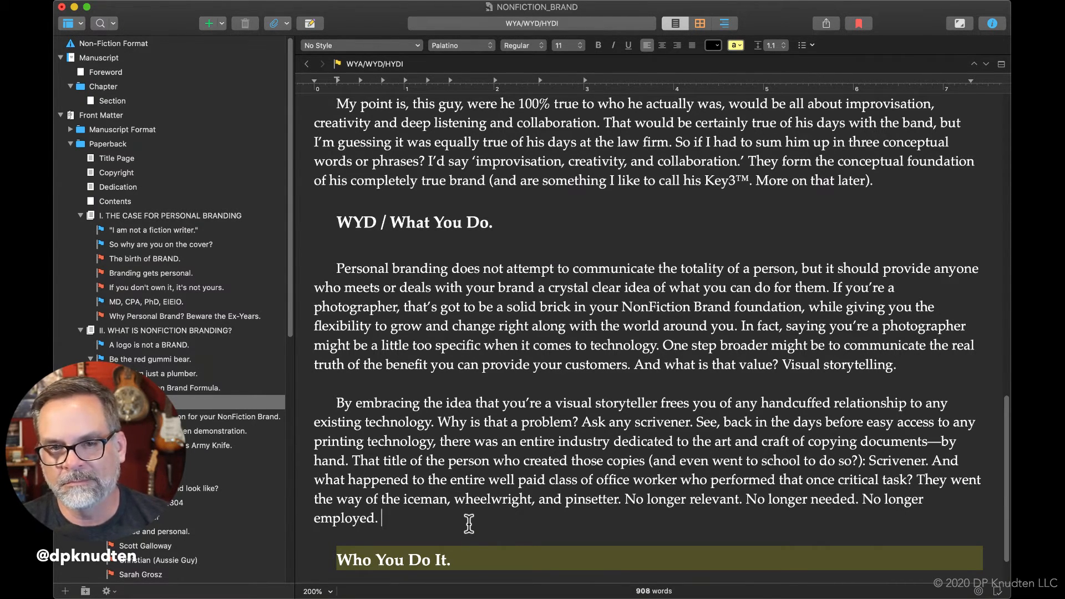
text(Do I think photographer is likely to join that list of obsolete occupations )
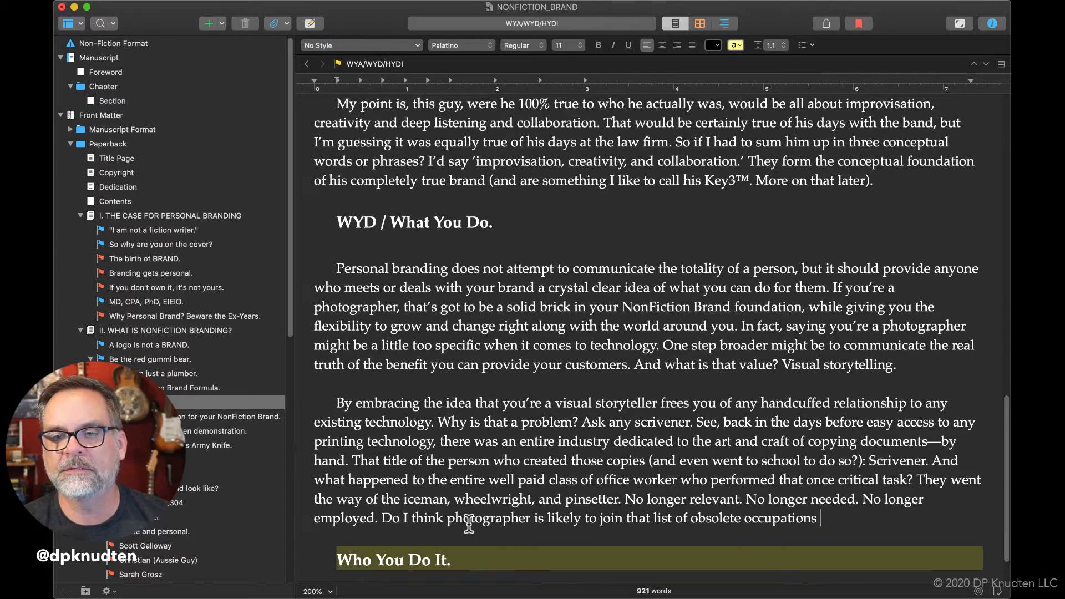
text(any )
text(tume)
Finish the photographer question with "any time soon?" and begin its answer with "No,".
key(BackSpace)
key(BackSpace)
key(BackSpace)
key(BackSpace)
text(time soon? )
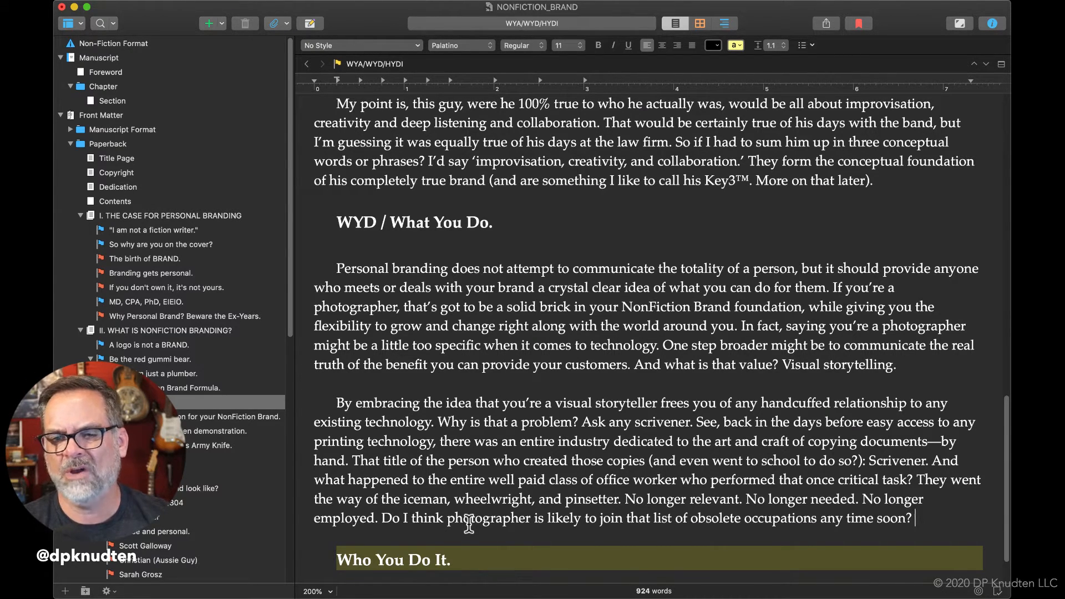
text(No, but )
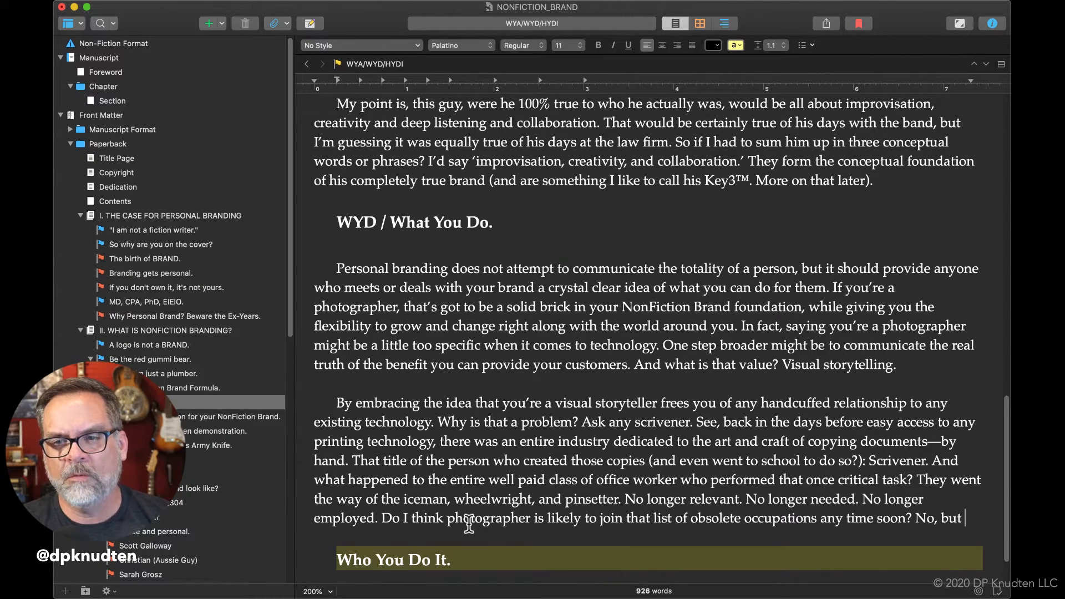
text(why )
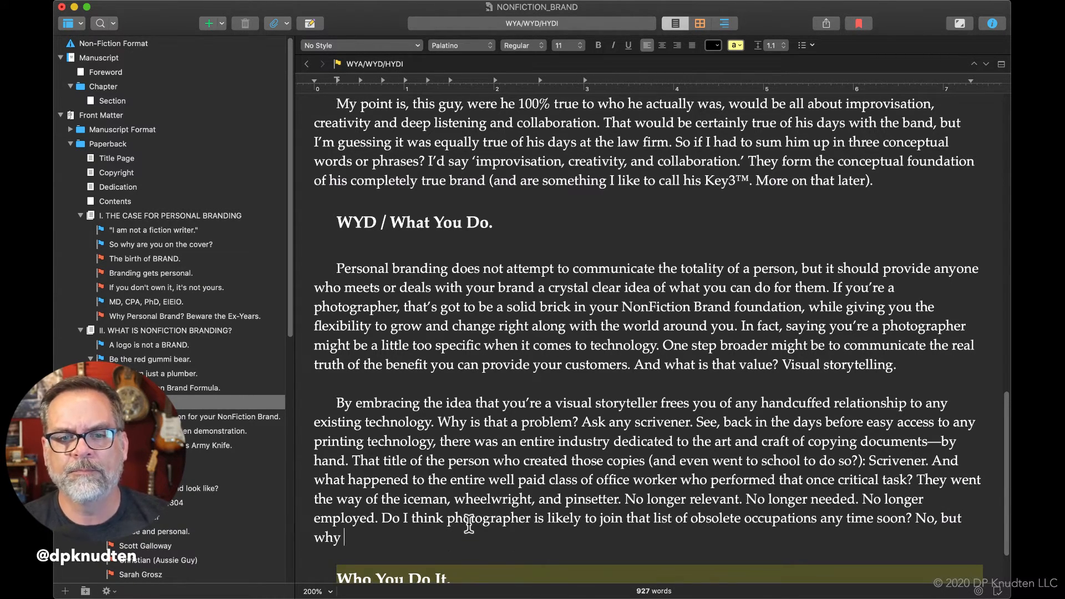
text(would you )
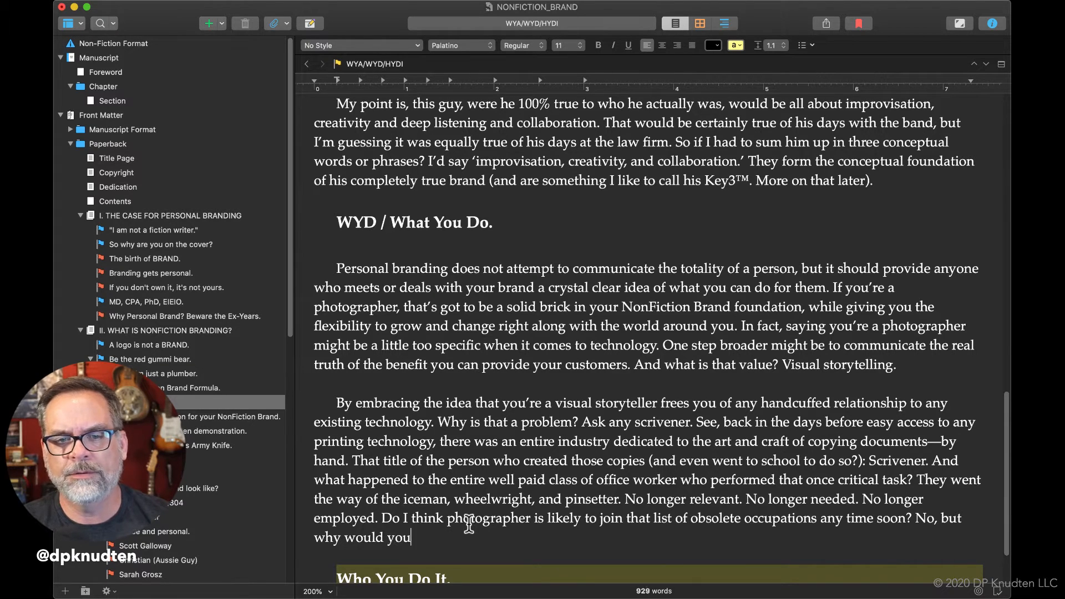
text(tie your )
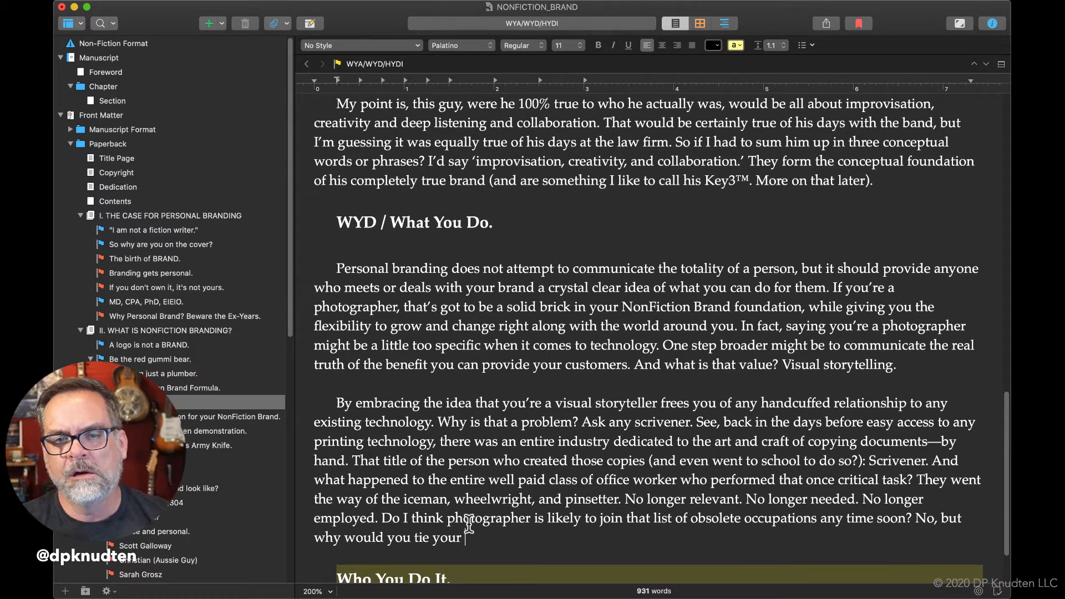
text(core occ)
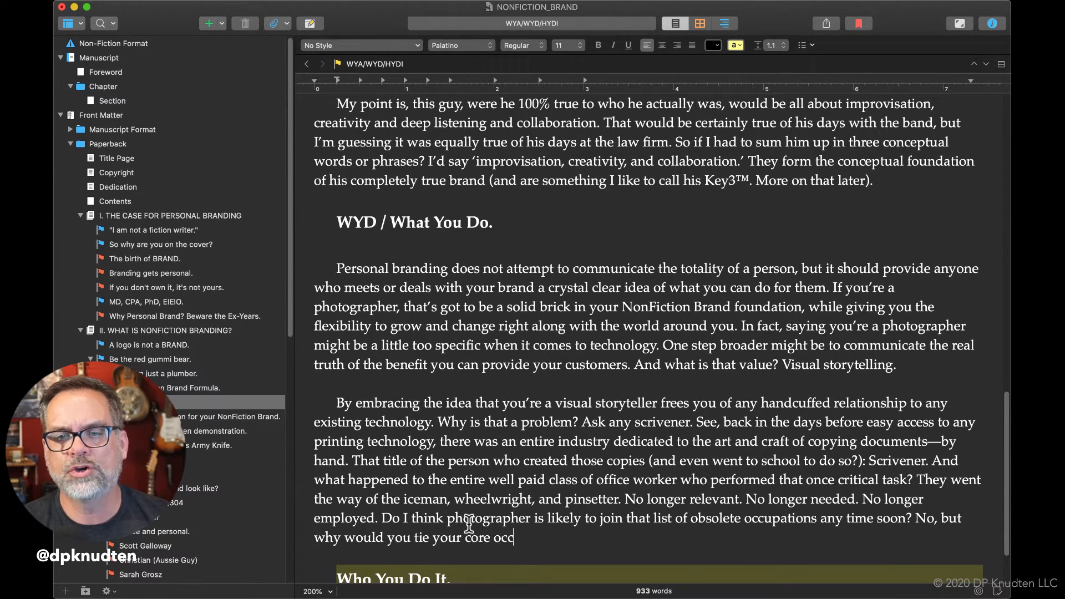
text(upation to )
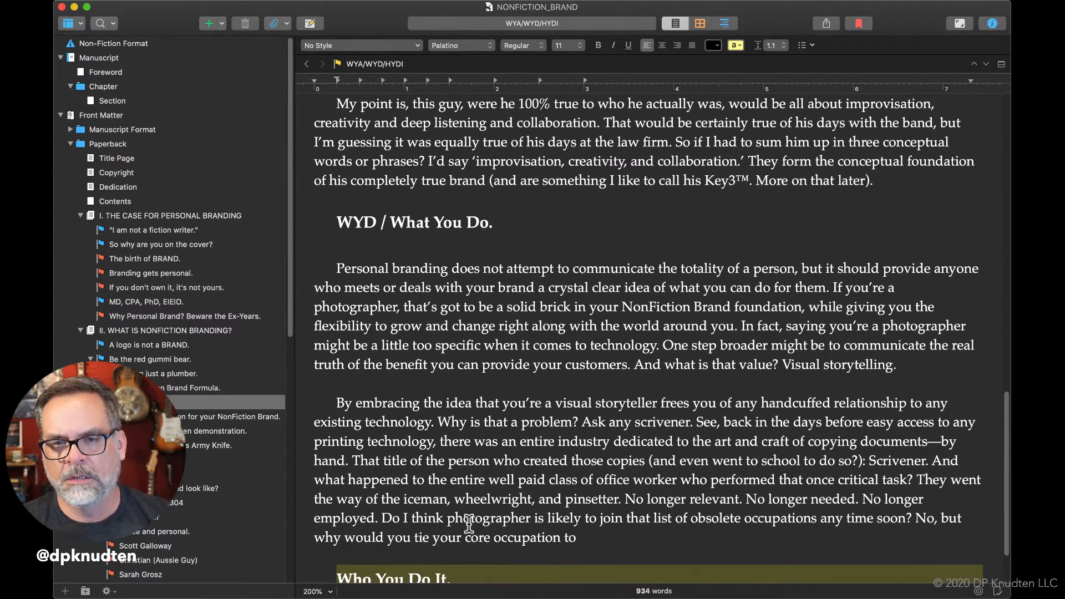
text(a specific a)
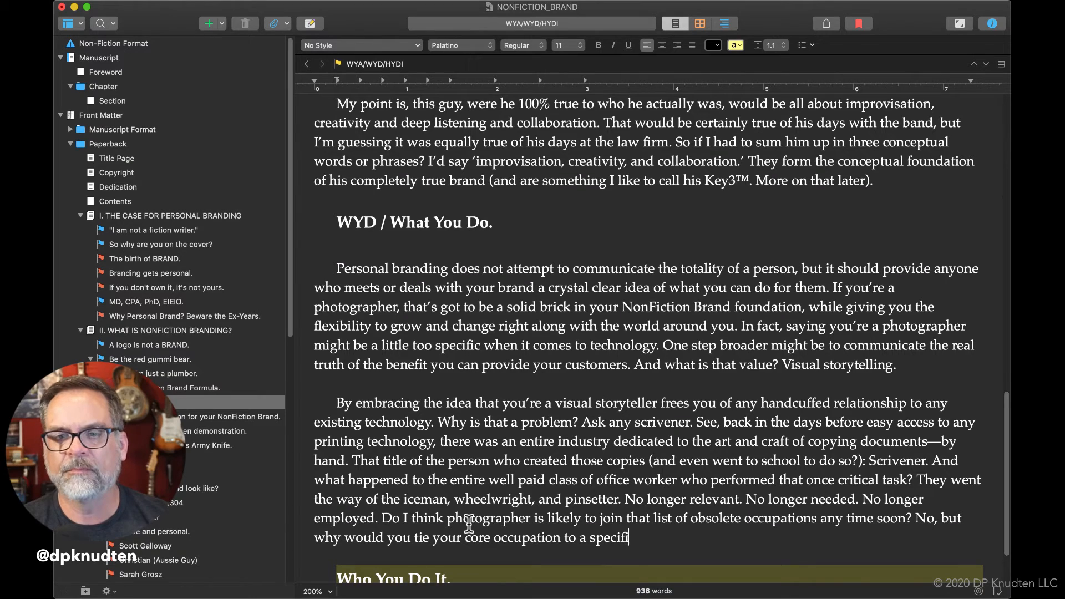
Add "a specific technology" after "tie your core occupation to".
key(BackSpace)
text(tec)
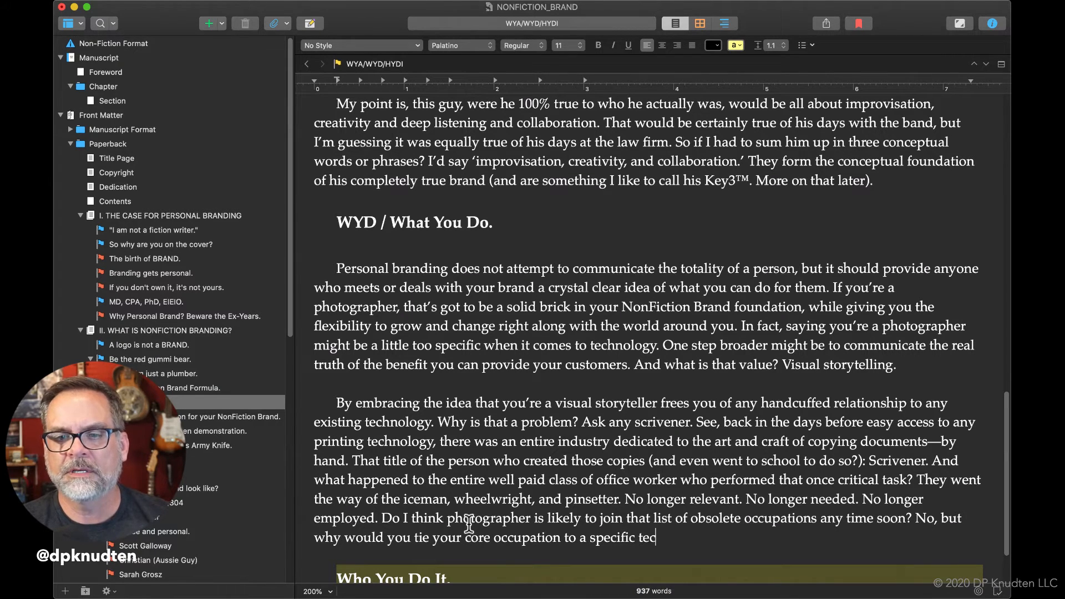
text(hnology )
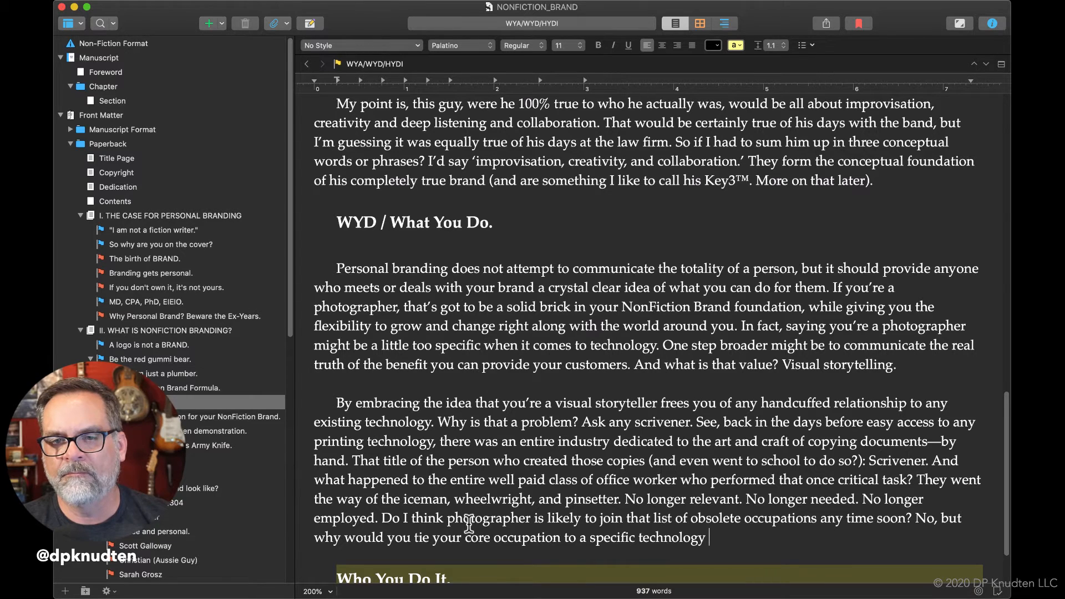
text(if)
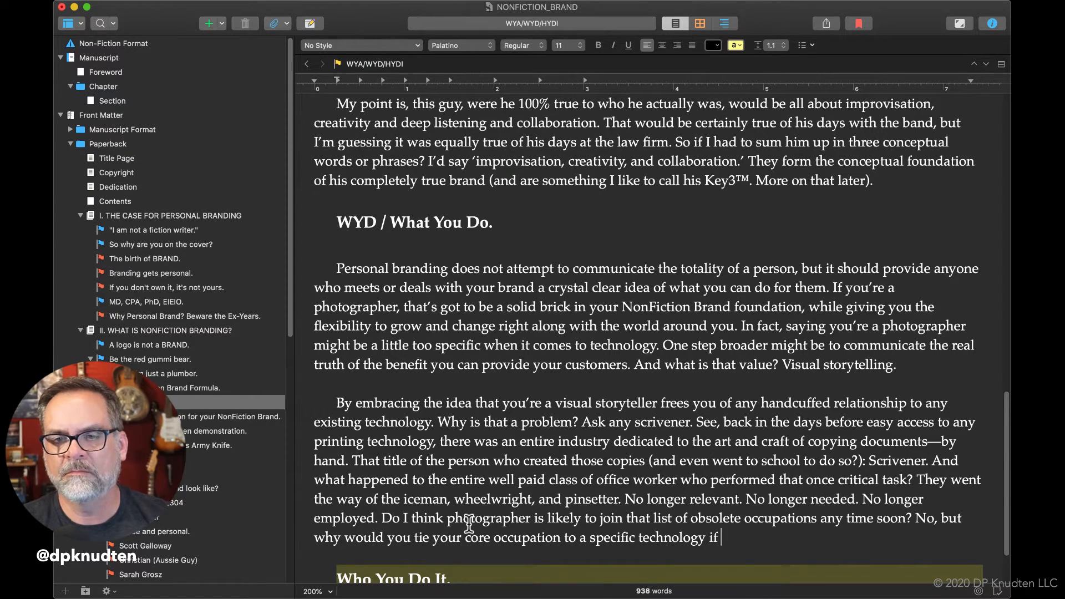
End the paragraph's closing question with "when you don't have to?".
key(BackSpace)
key(BackSpace)
text(whe)
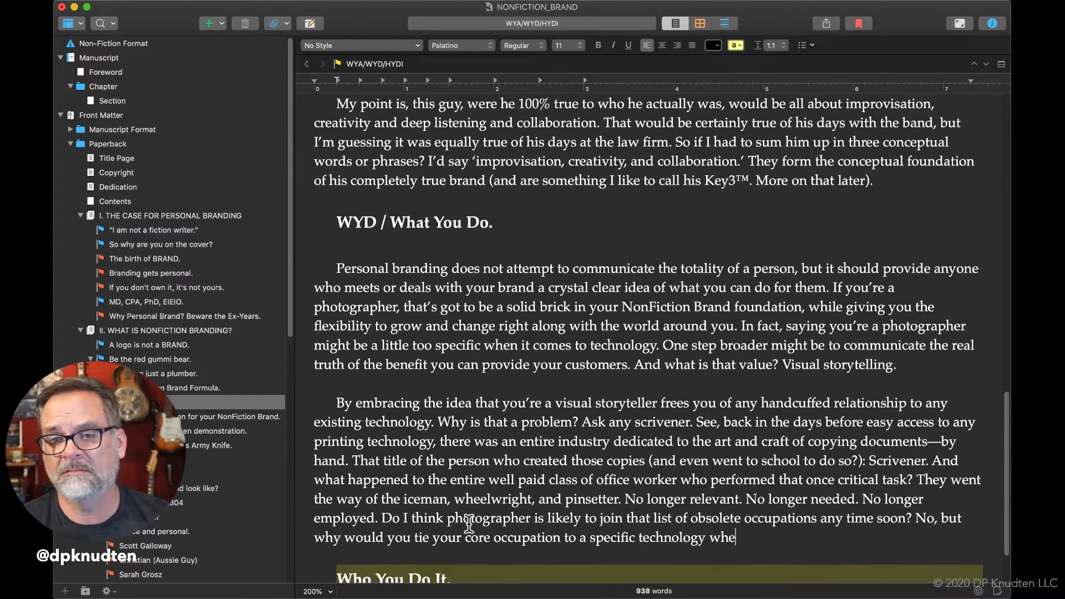
text(n you don't have to?)
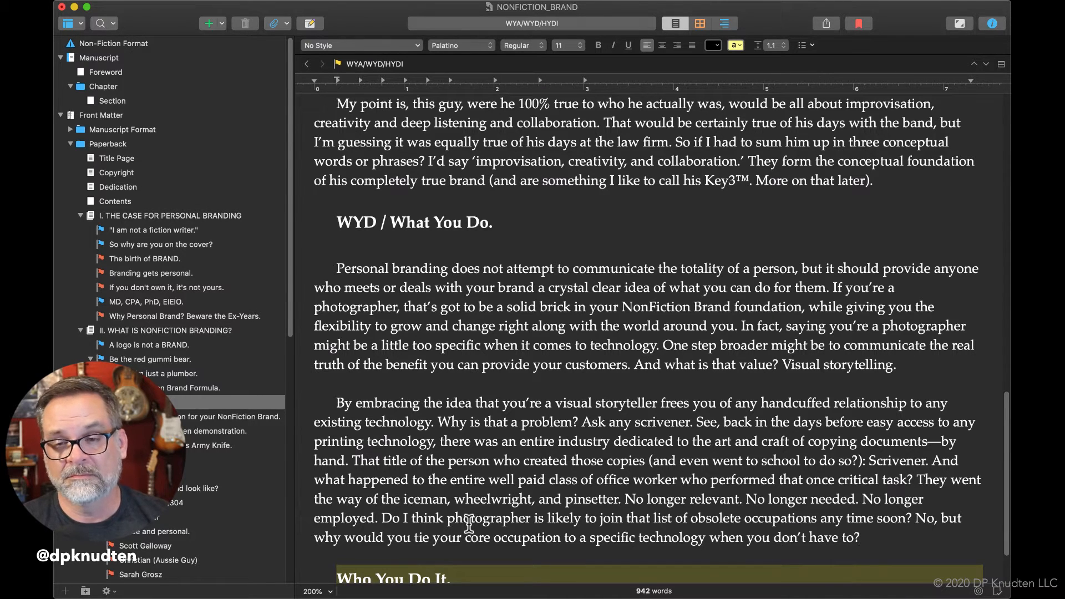
Start a new paragraph above the "Who You Do It." heading with "I am a writer. I can write on paper, in".
key(Return)
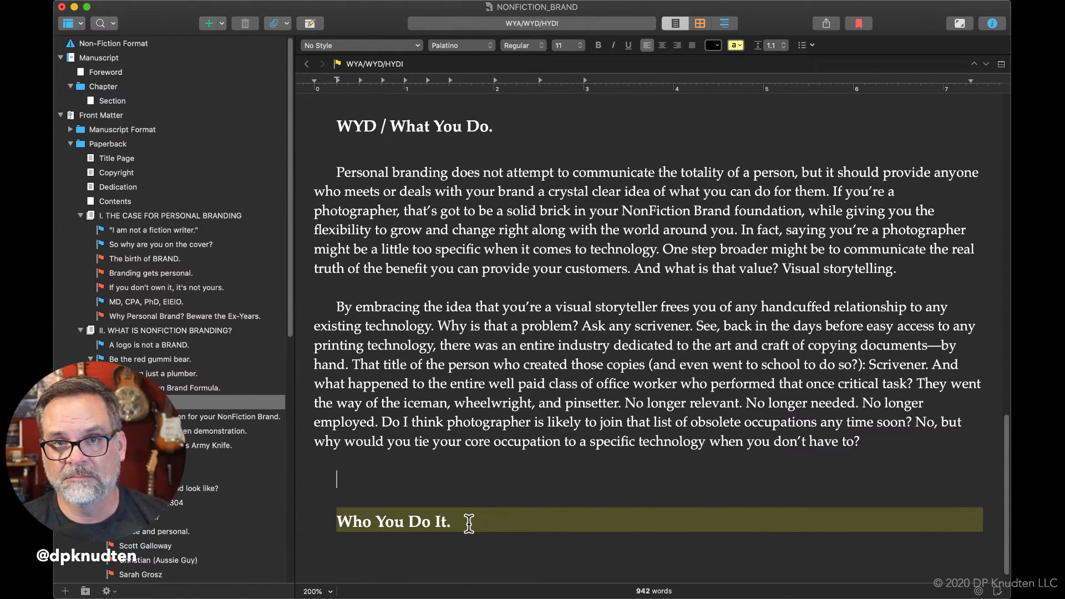
text(I)
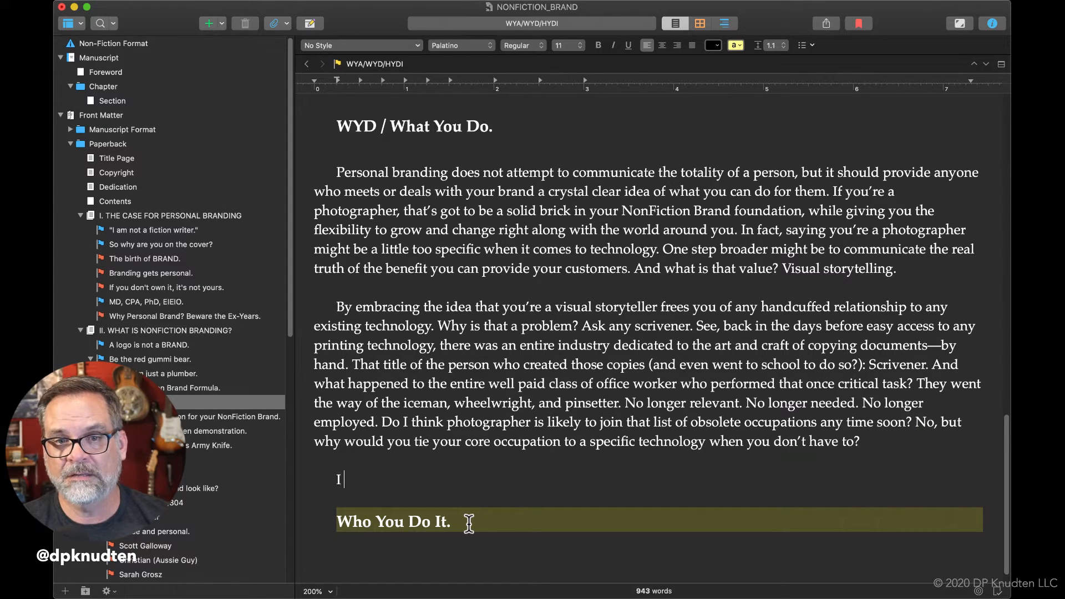
text( am a wr)
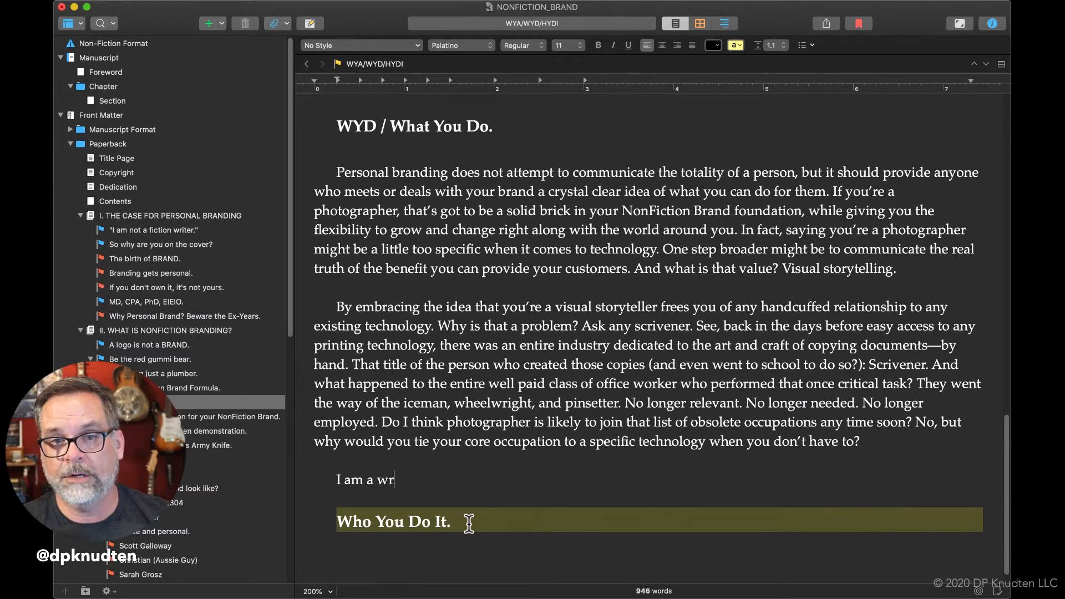
text(iter. I can )
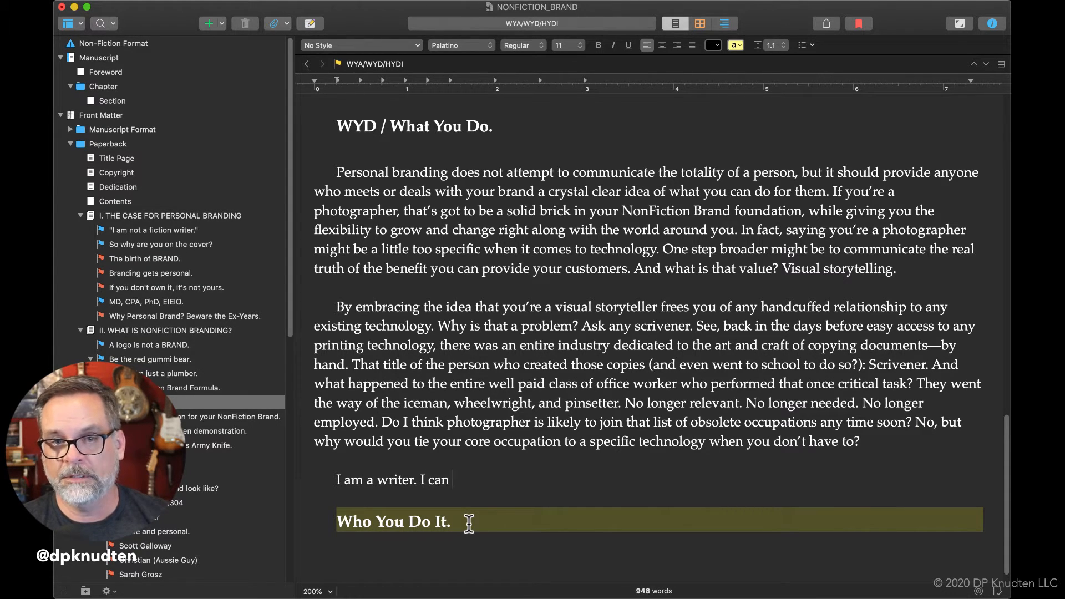
text(write on )
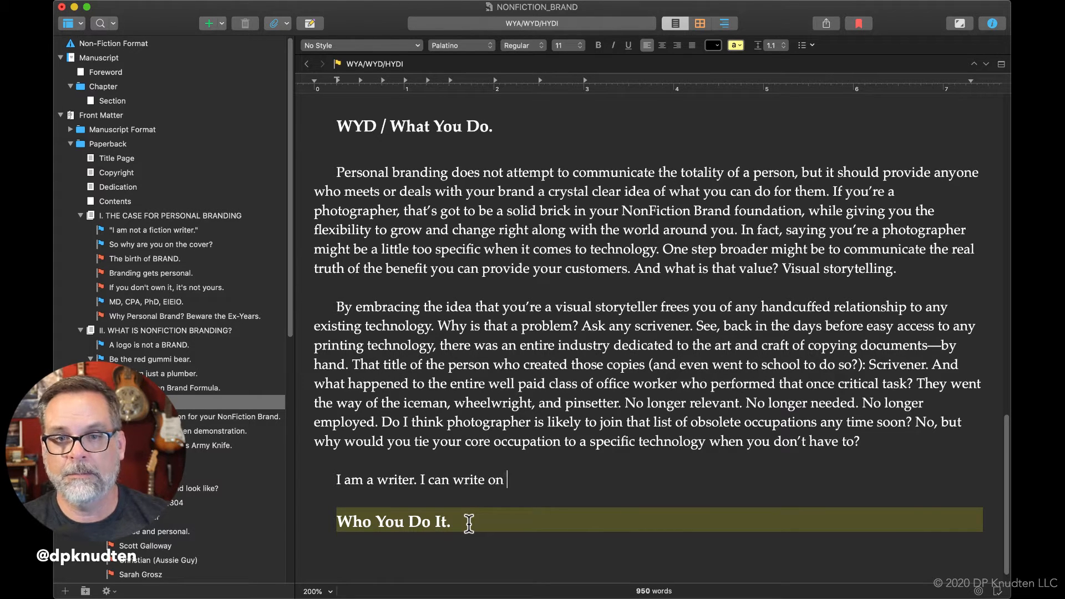
text(app)
key(BackSpace)
key(BackSpace)
key(BackSpace)
text(ape)
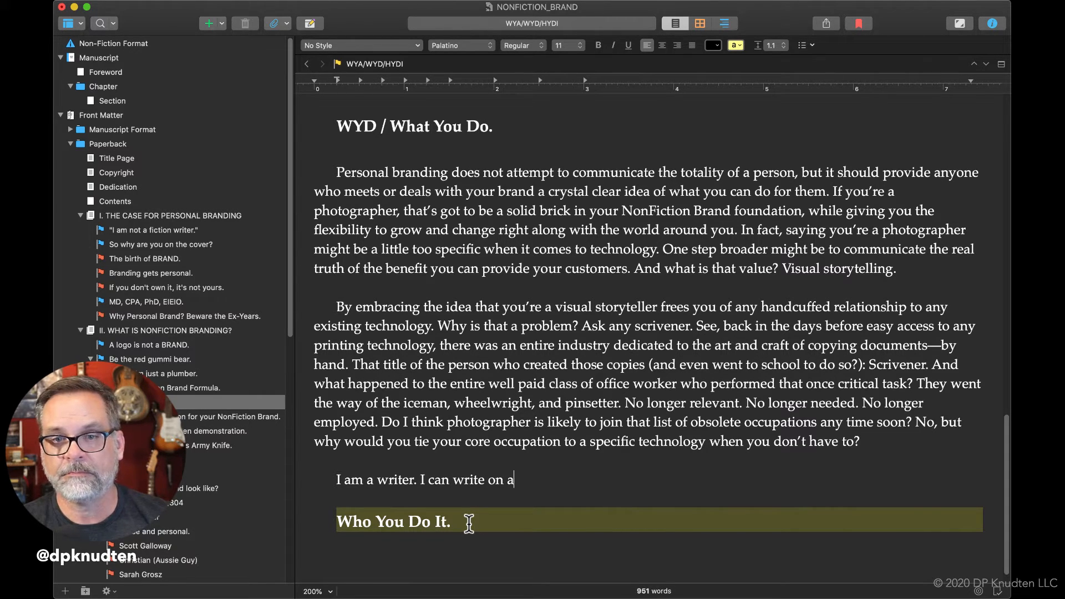
key(BackSpace)
key(BackSpace)
key(BackSpace)
text(pae)
key(BackSpace)
text(per, )
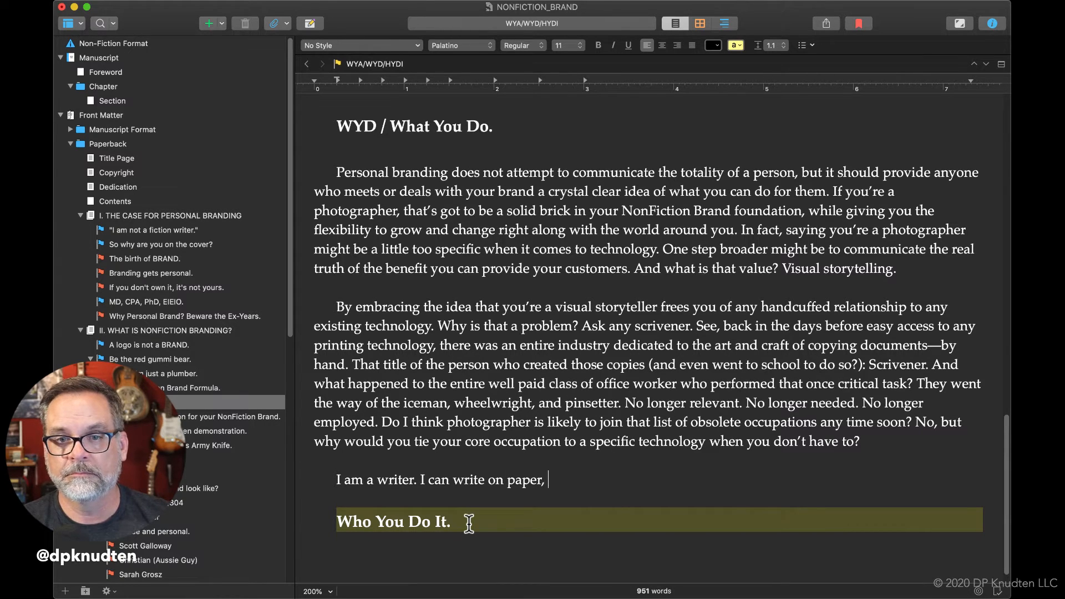
text(in a spec)
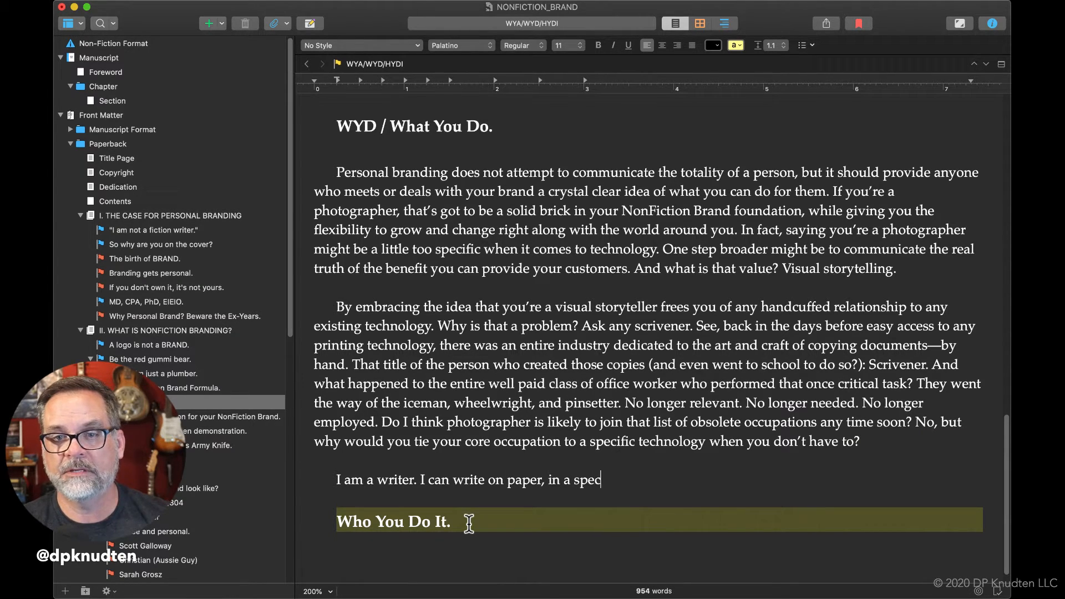
text(ific )
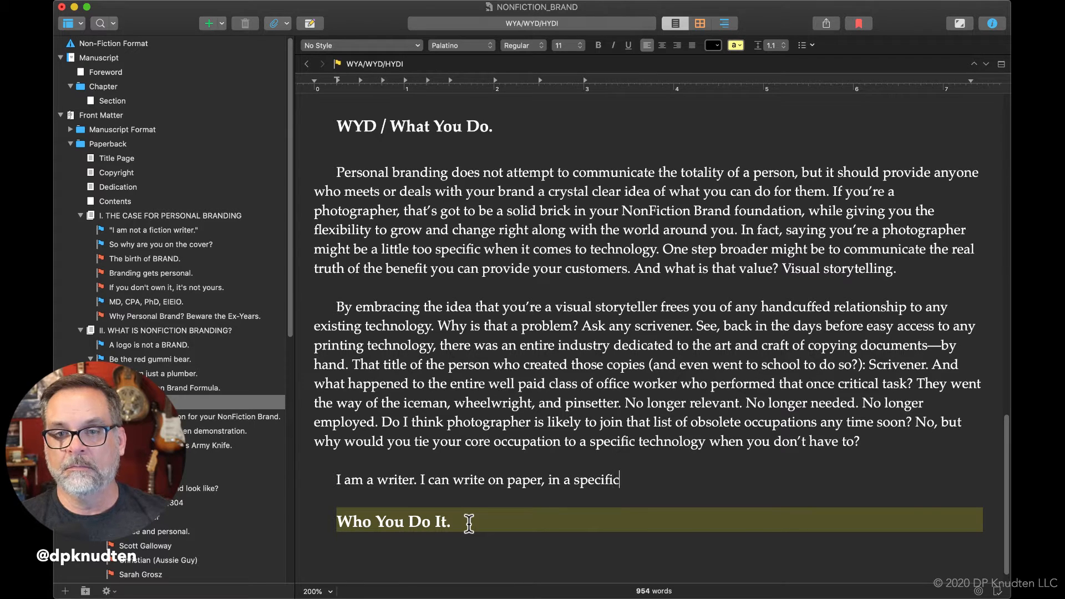
text(aln)
Continue the writer sentence with "a specific language and a number of styles and forms,".
key(BackSpace)
key(BackSpace)
key(BackSpace)
text(language)
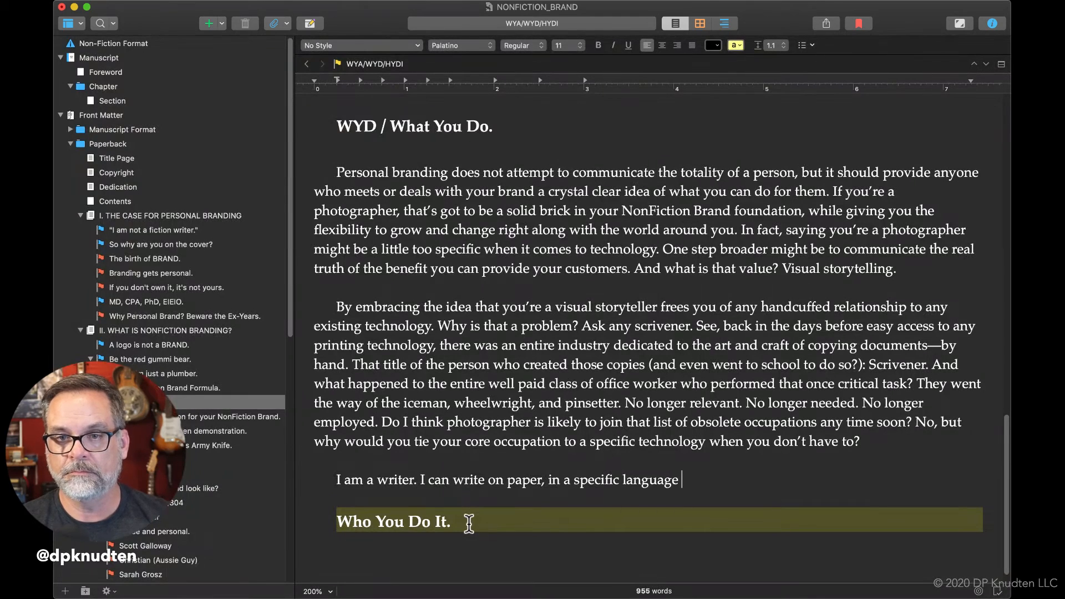
text( and )
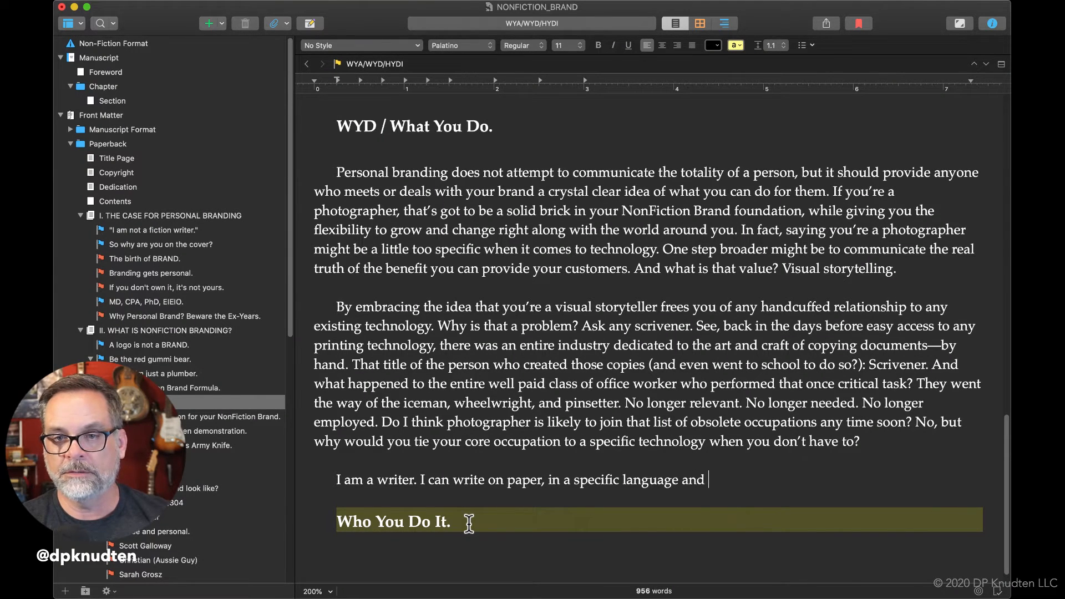
text(a number of s)
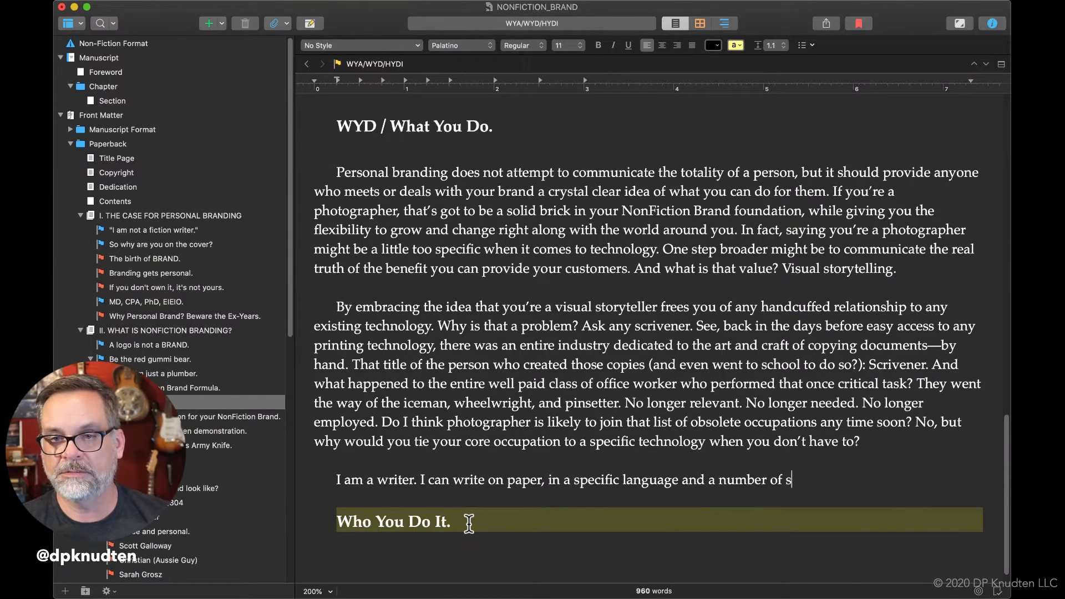
text(tyles and forms, )
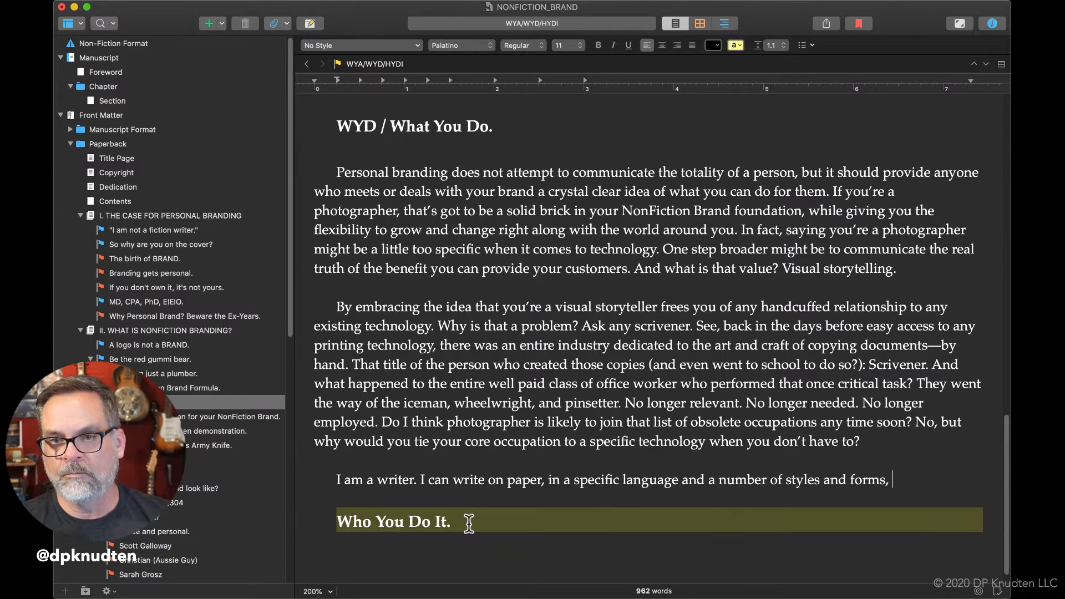
text(and for )
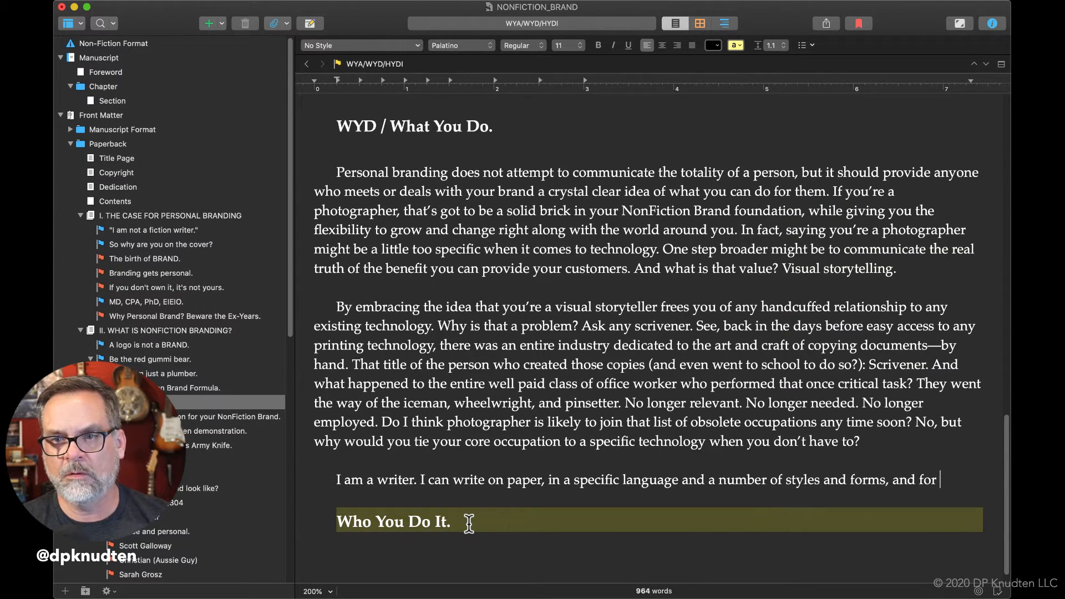
text(a pretty wid)
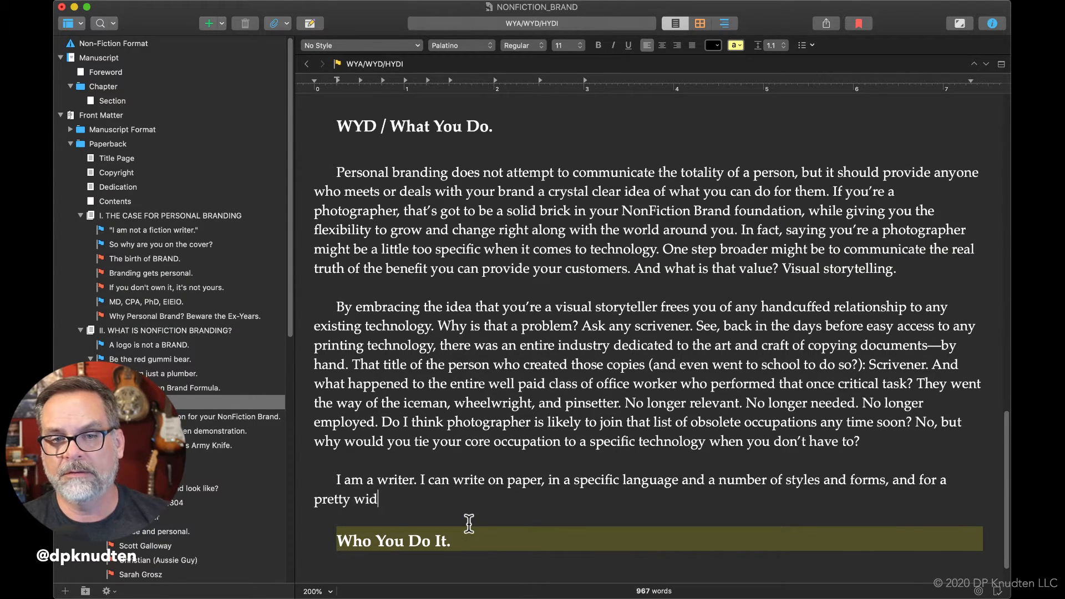
text(e variety of )
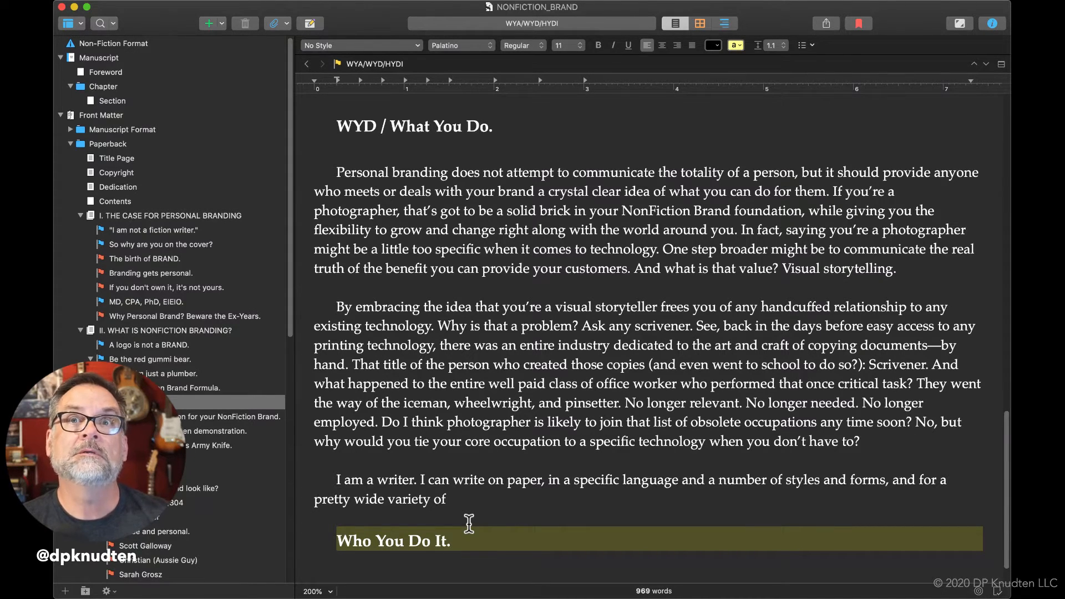
text(channels )
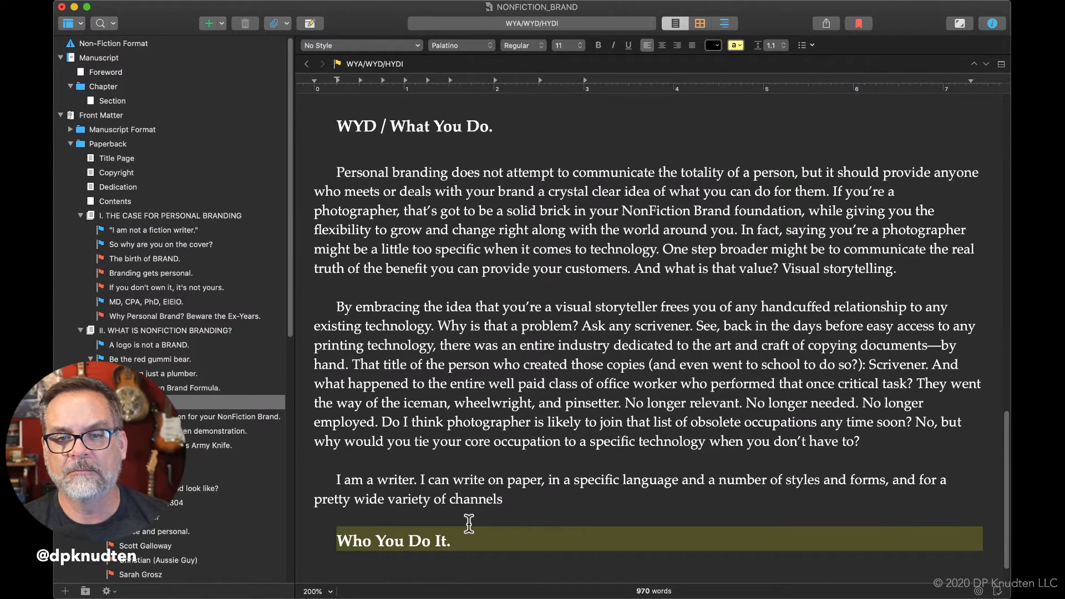
text((e.g.,)
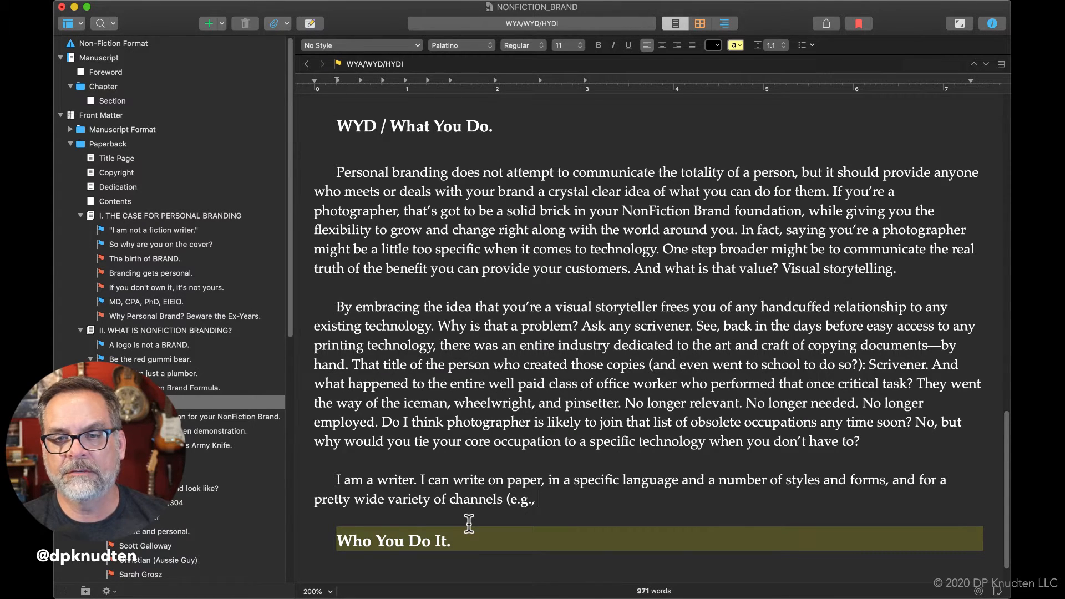
text( print, audio)
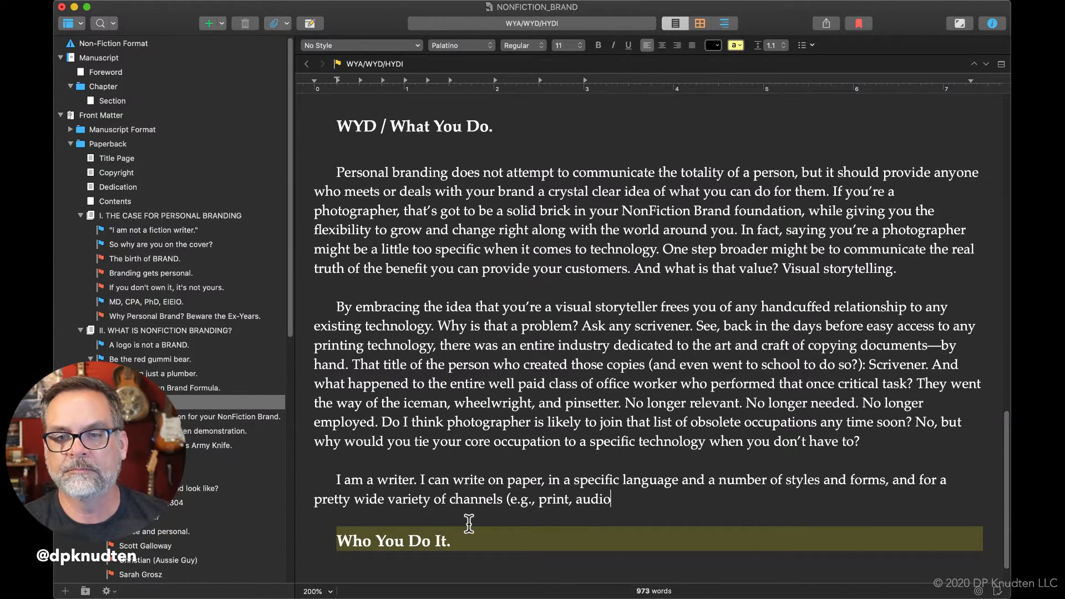
text(, vide)
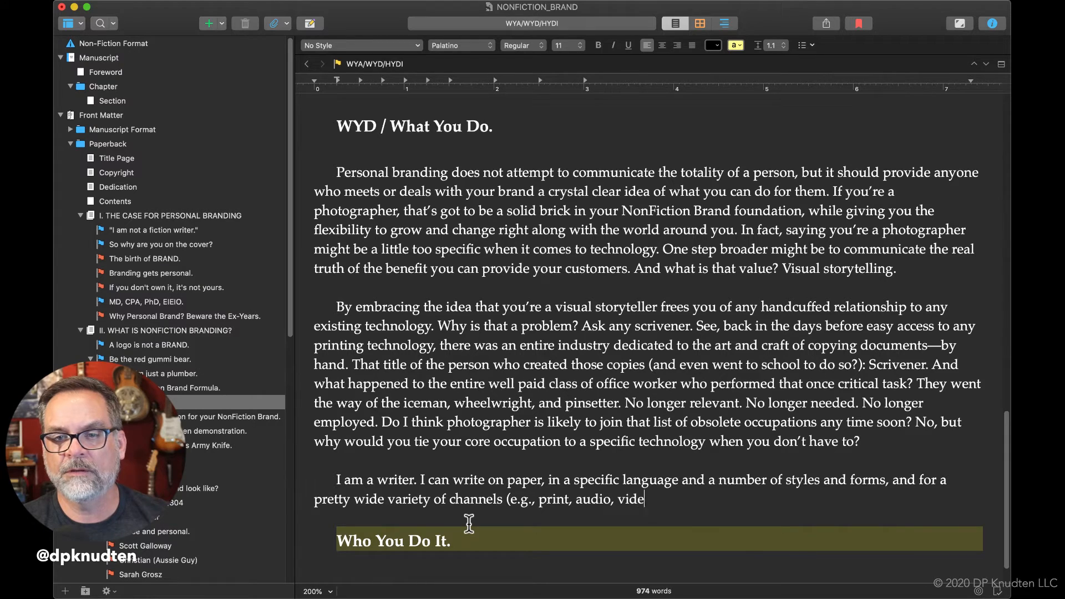
text(o, )
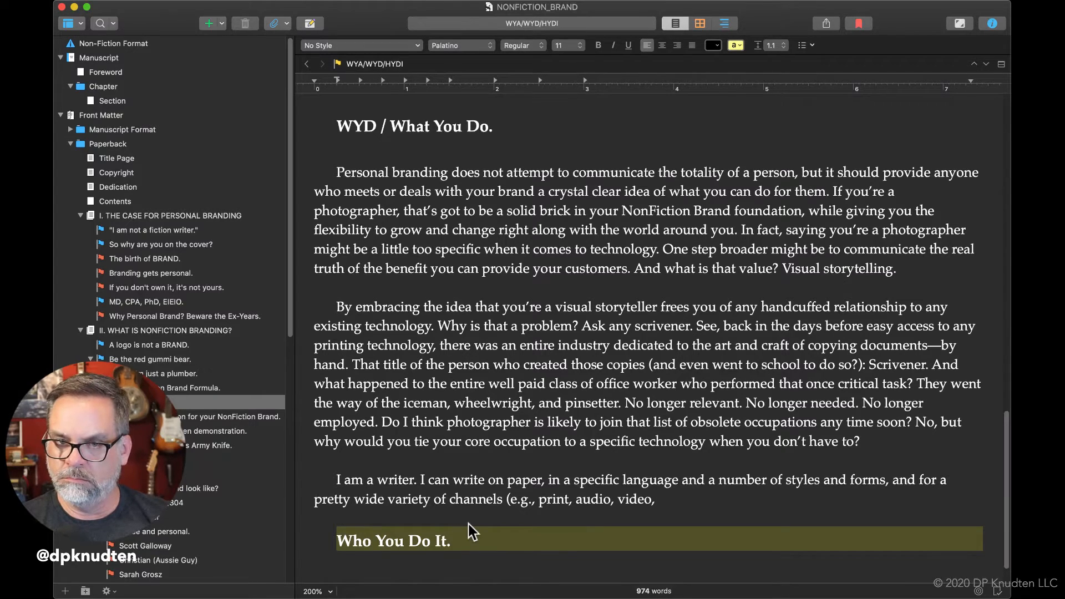
text(social)
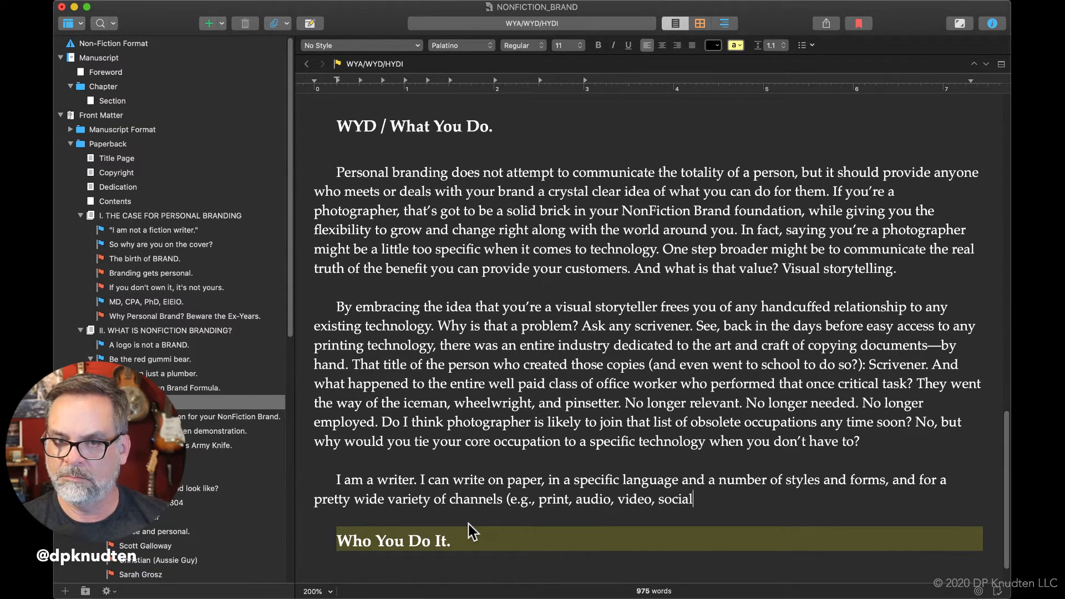
text( media)
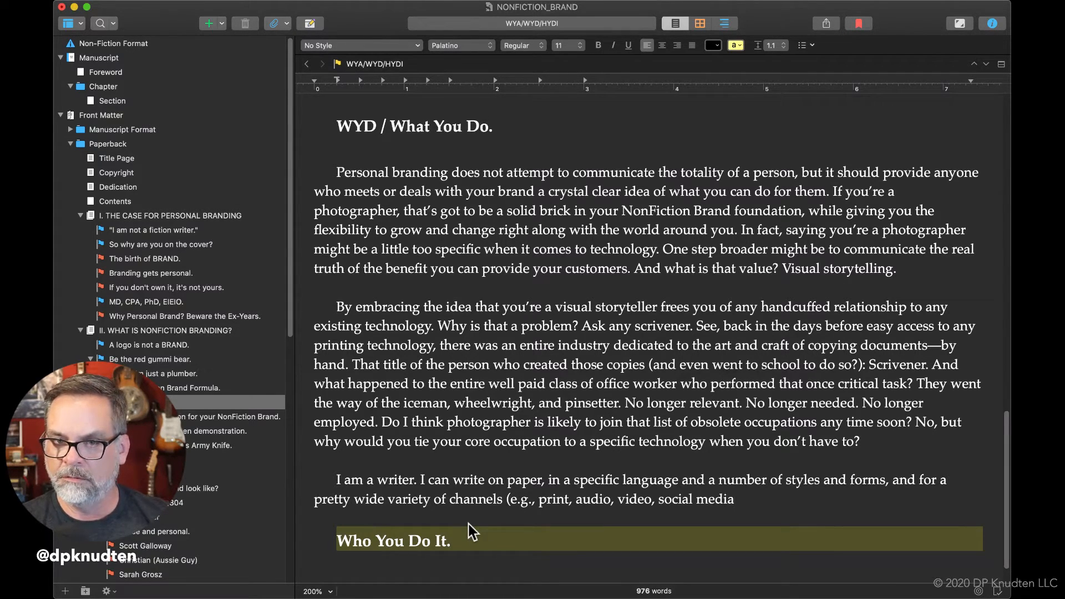
key(BackSpace)
key(BackSpace)
key(BackSpace)
key(BackSpace)
key(BackSpace)
key(BackSpace)
key(BackSpace)
key(BackSpace)
key(BackSpace)
key(BackSpace)
key(BackSpace)
key(BackSpace)
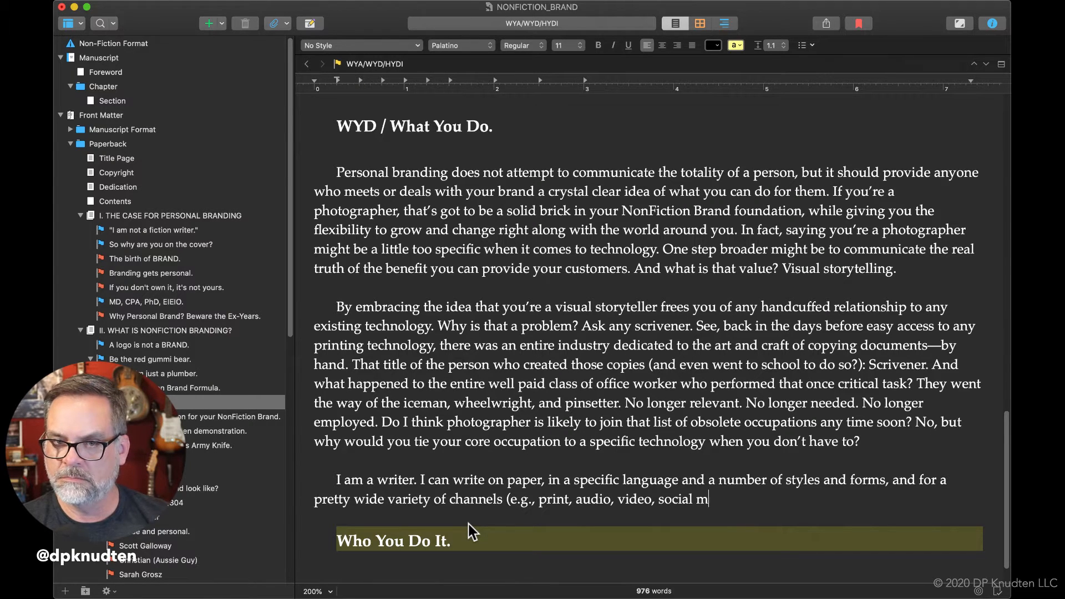
Extend the channel list after "video," with "and a bunch of specialized social media types".
text(and a )
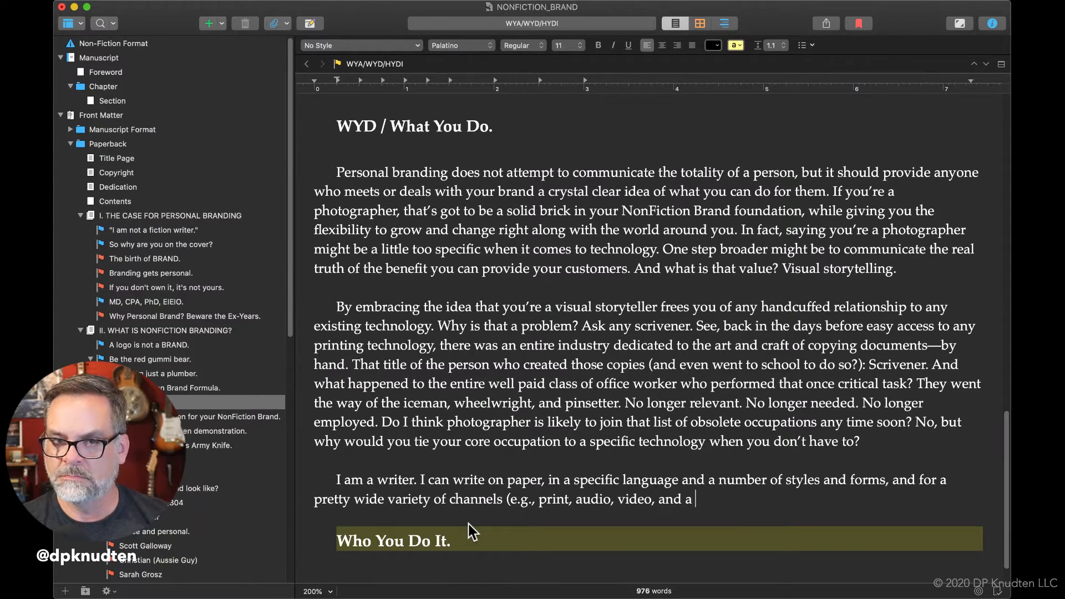
text(bunch of )
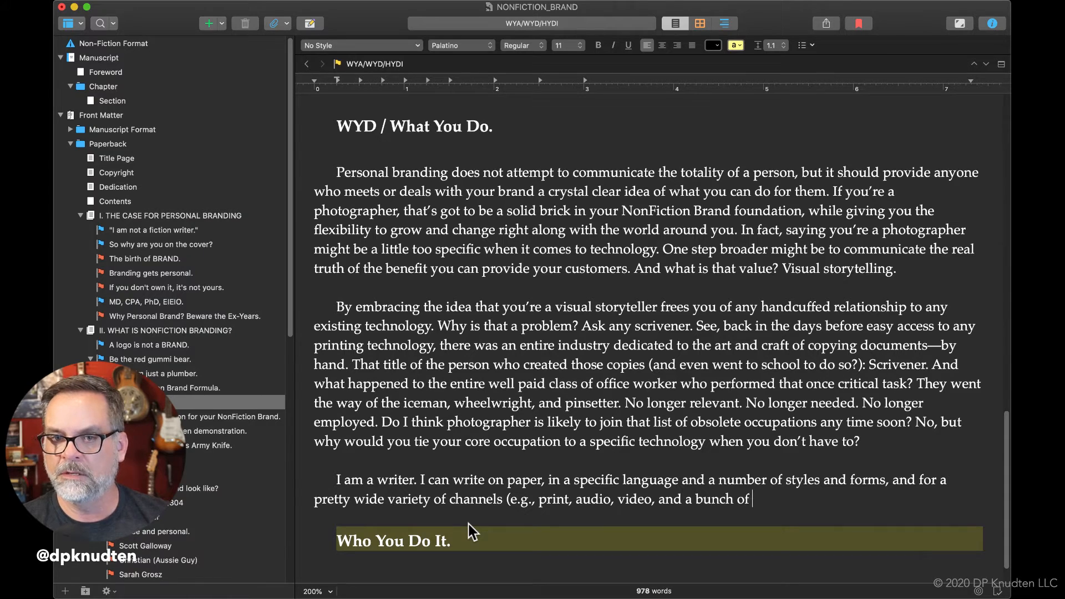
text(specialized )
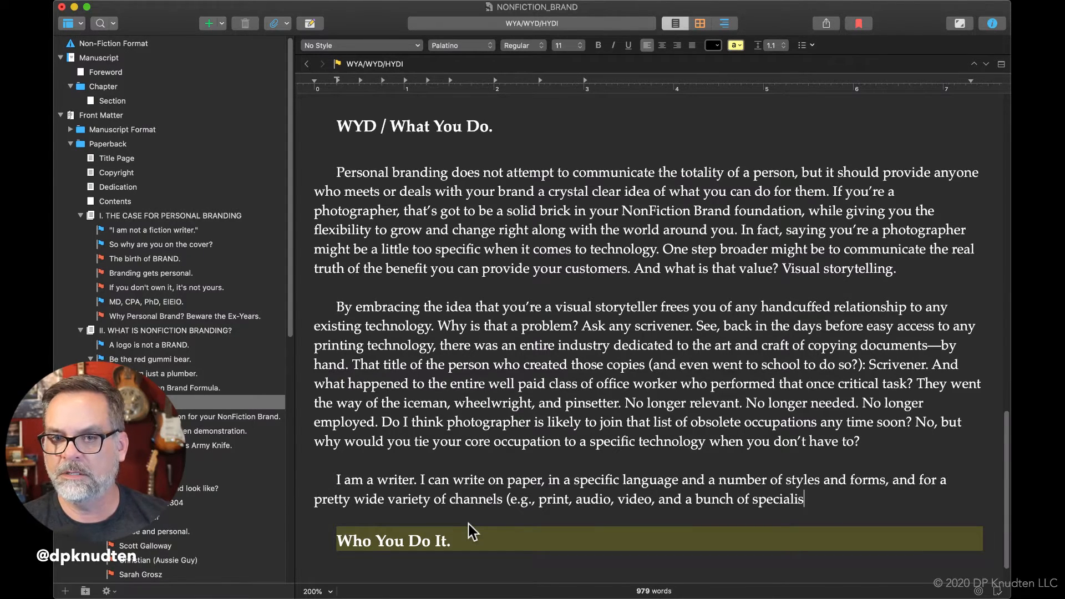
text(social)
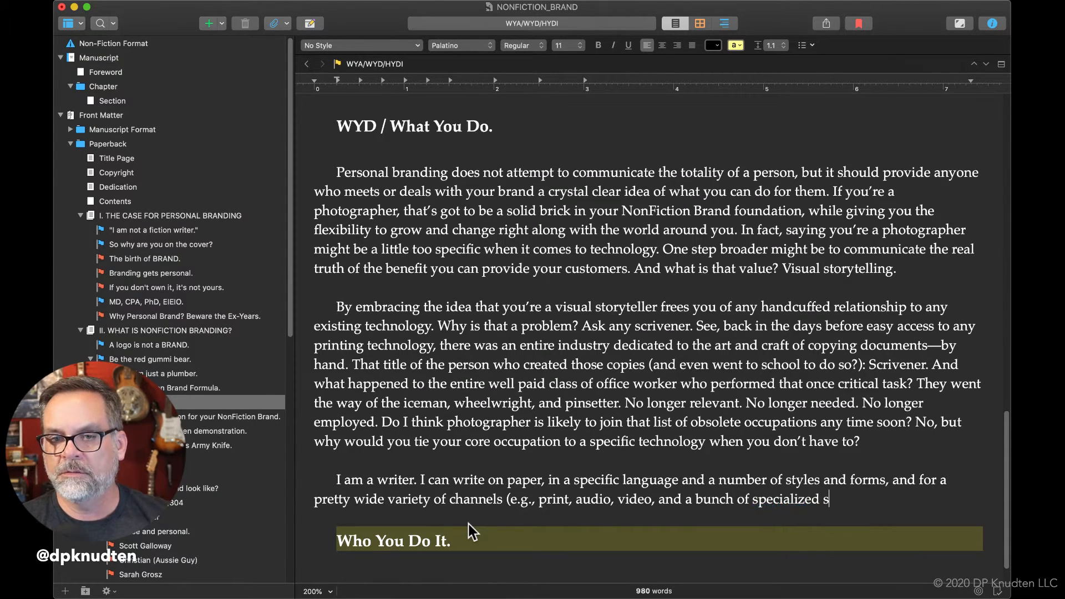
text( media )
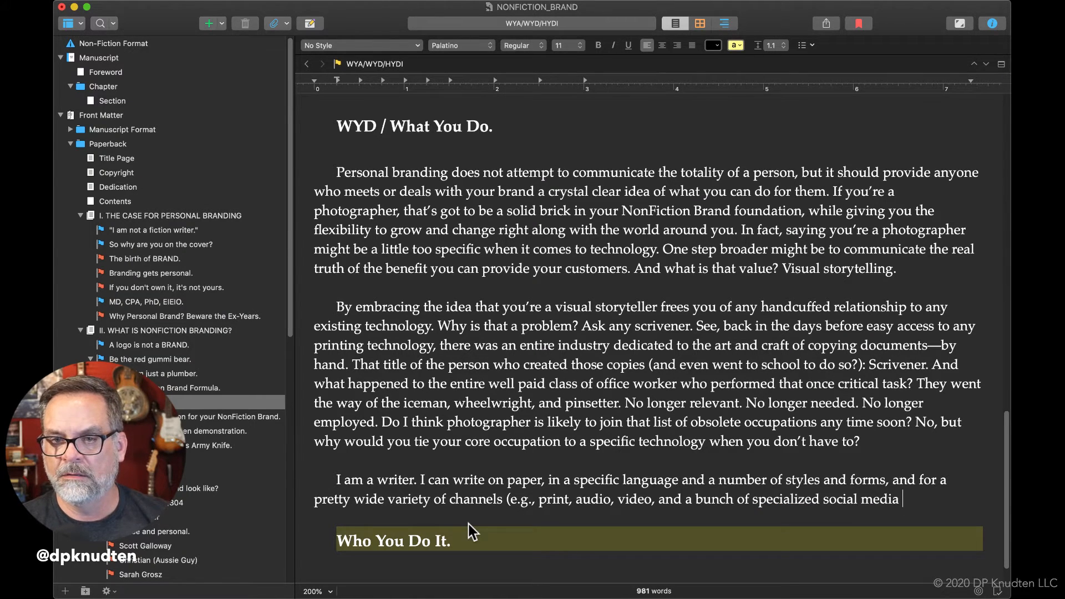
text(ty)
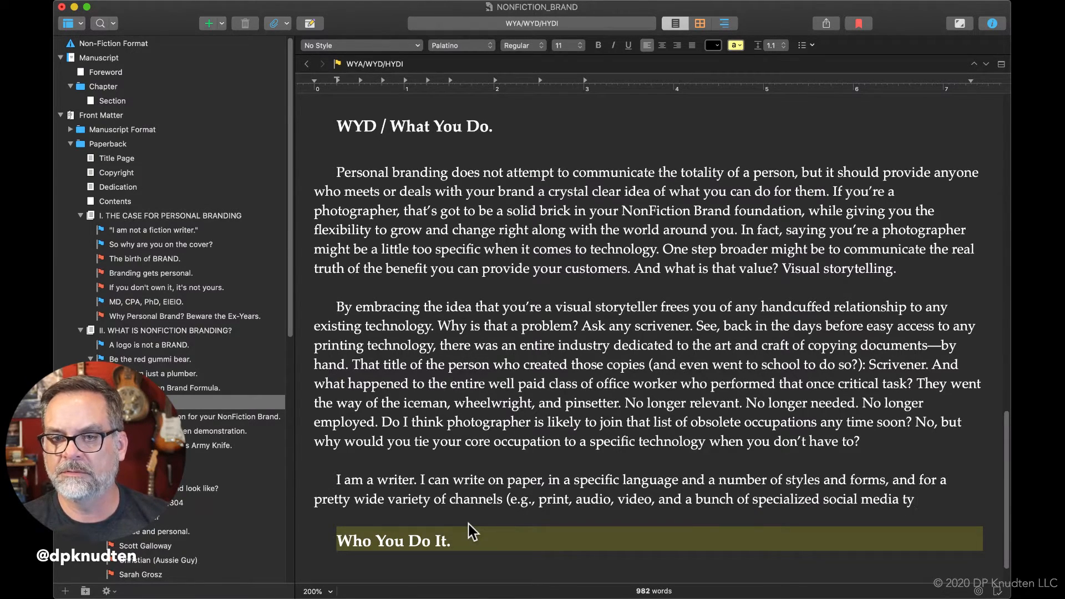
text(es))
key(BackSpace)
key(BackSpace)
key(BackSpace)
text(pes)
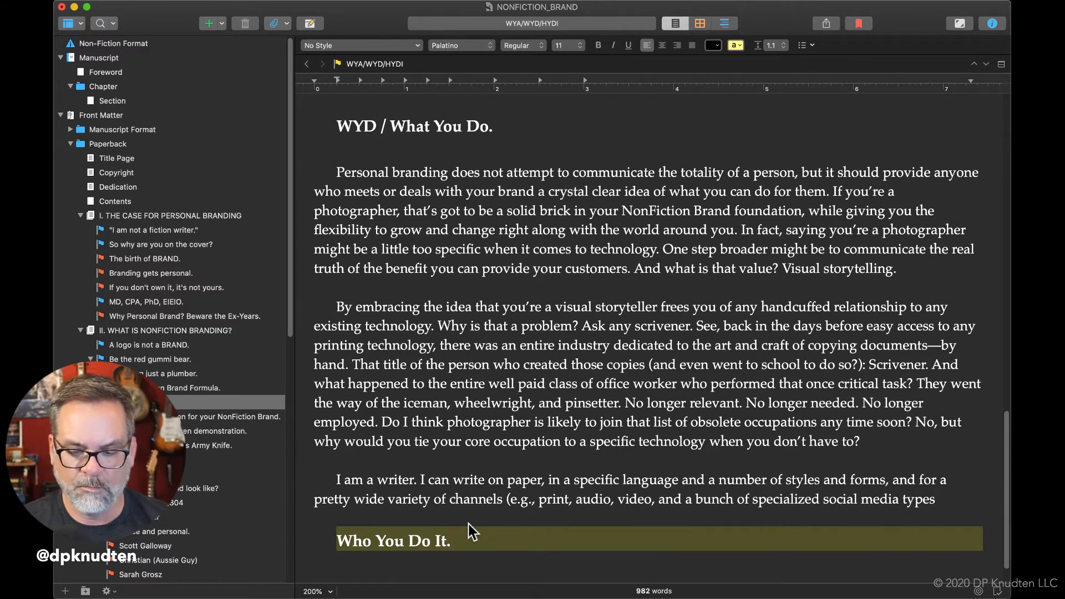
text(—and mroe))
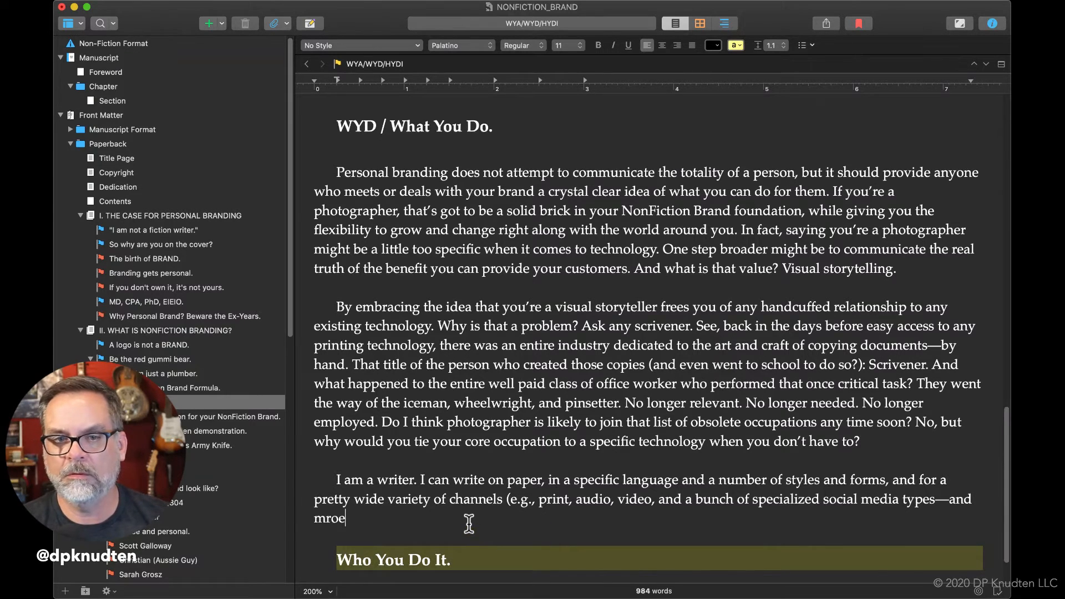
Close the parenthetical list and end the sentence with "—and more).".
key(BackSpace)
key(BackSpace)
key(BackSpace)
key(BackSpace)
text(ore)
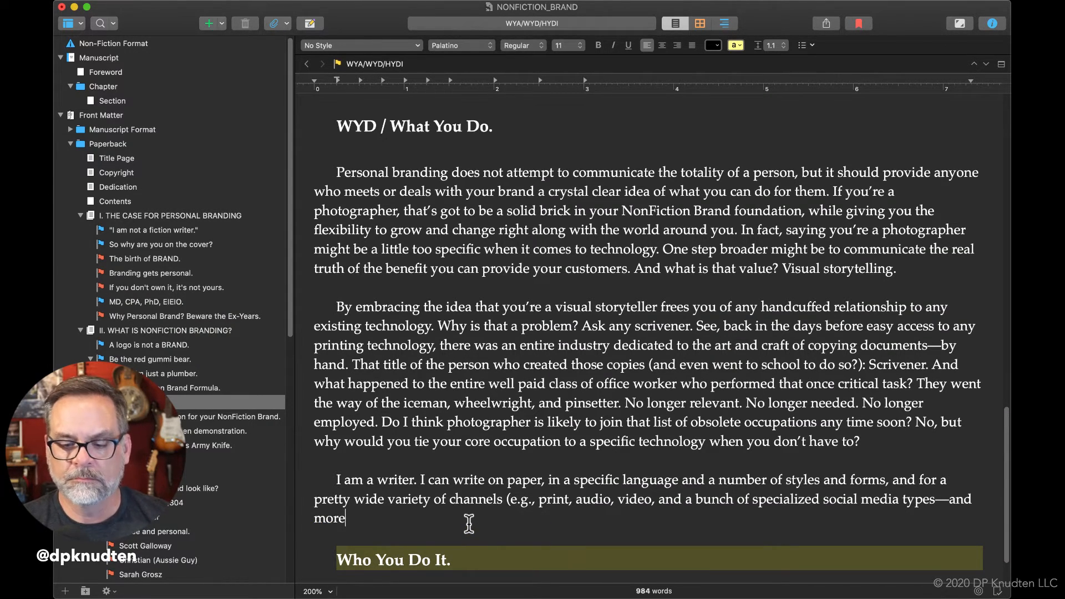
text(). Were I to)
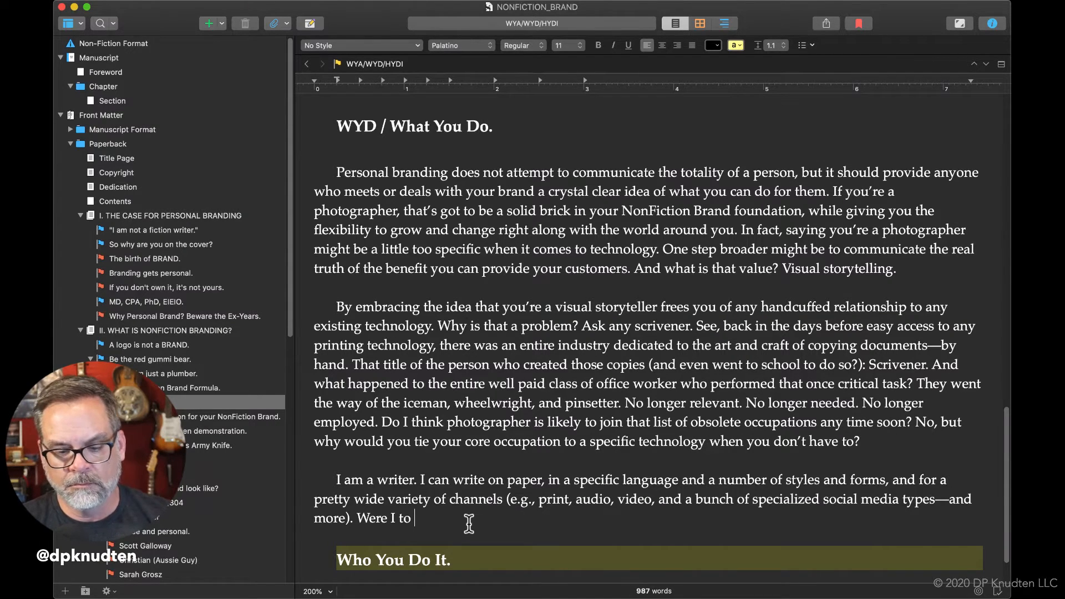
Begin a new sentence in the writer paragraph with "Were I to tie myself to closely to one of".
text(tie m)
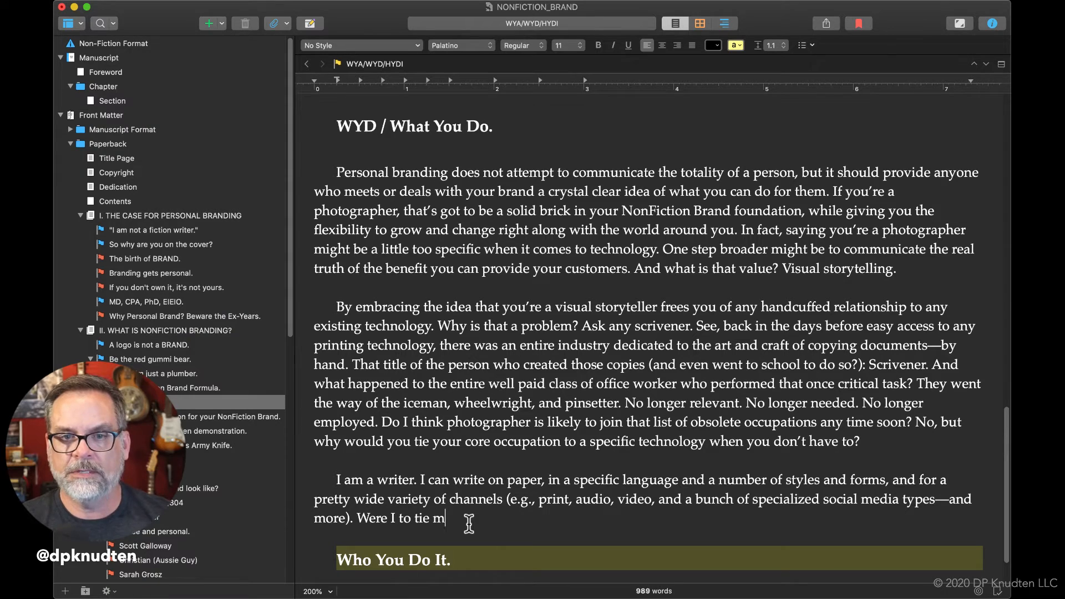
text(yself to )
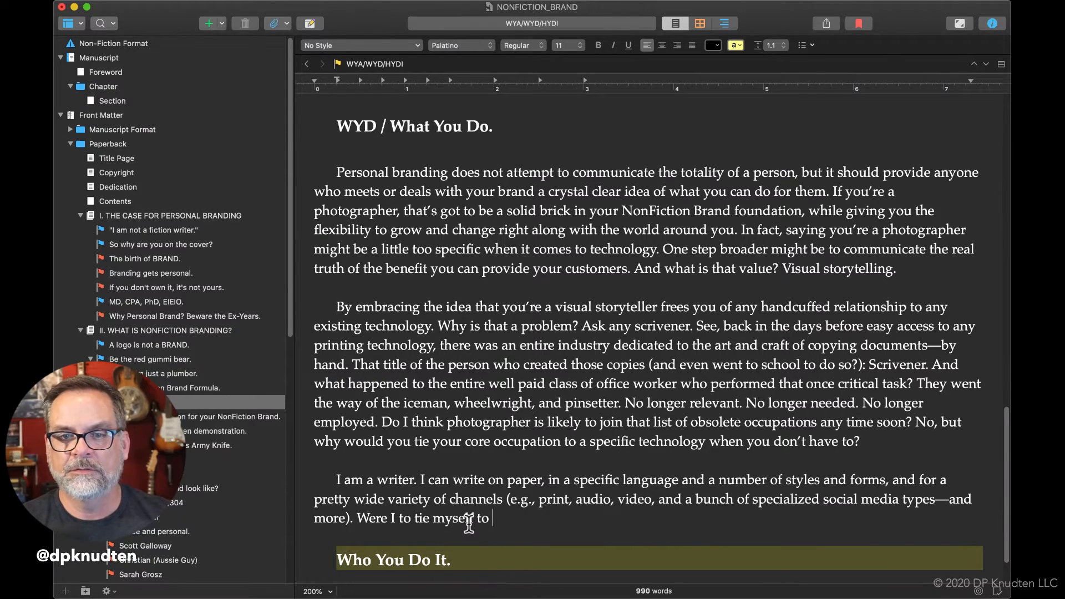
text(closely to closel)
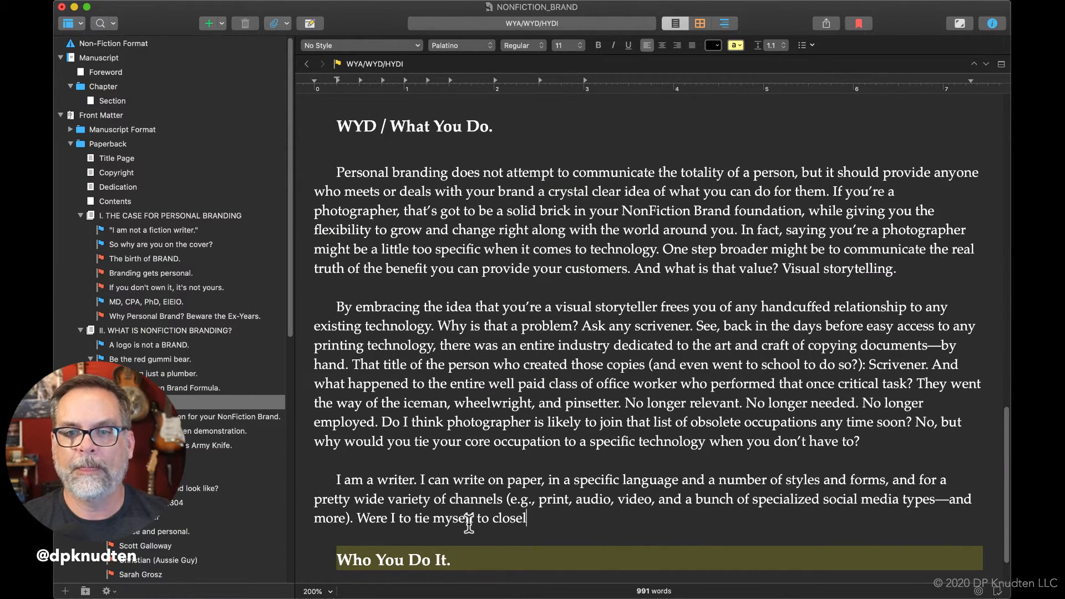
text(y to one of the)
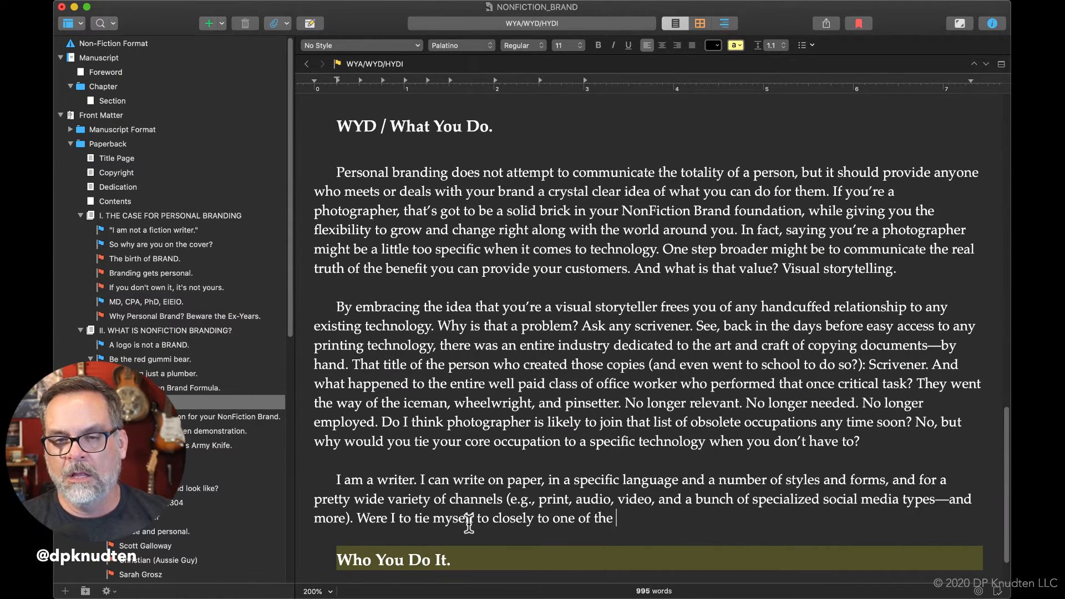
Continue the "Were I to" sentence with "those currently relevant categories".
text(se)
key(BackSpace)
key(BackSpace)
key(BackSpace)
text(ose cur)
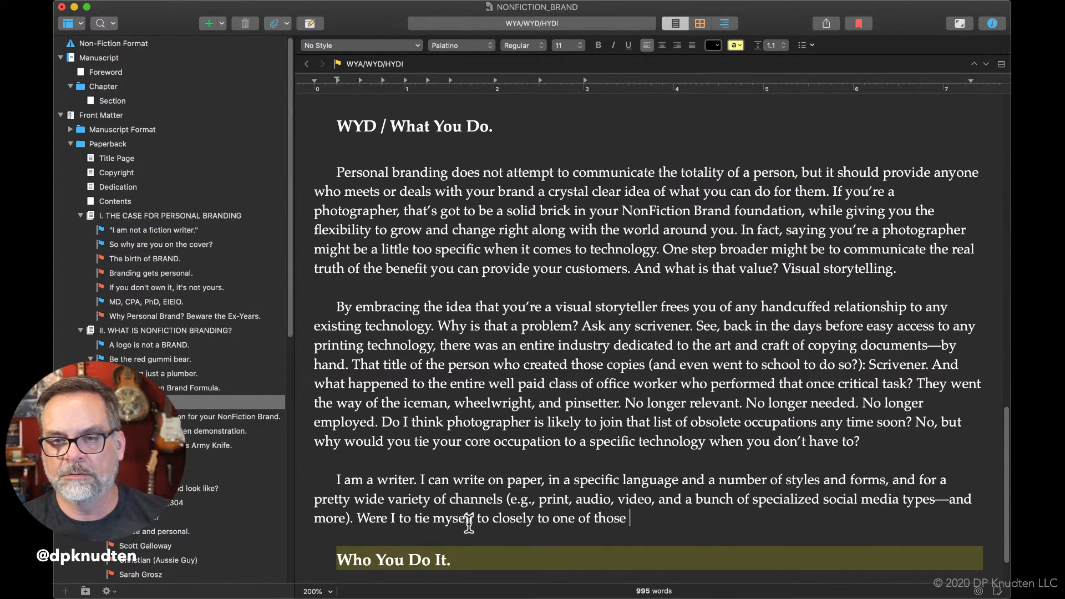
text(rently )
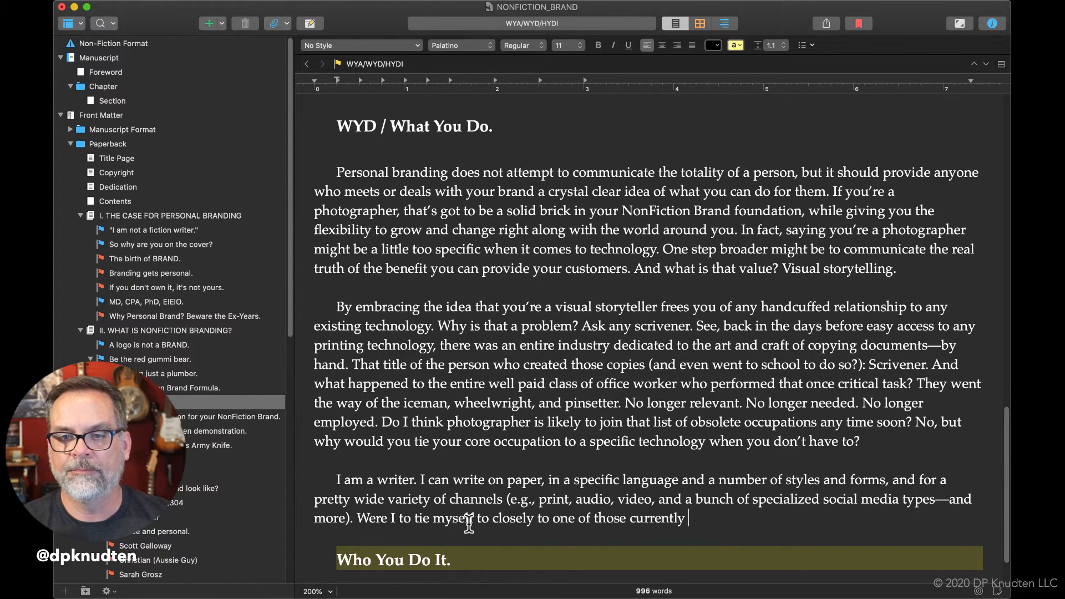
text(relevant)
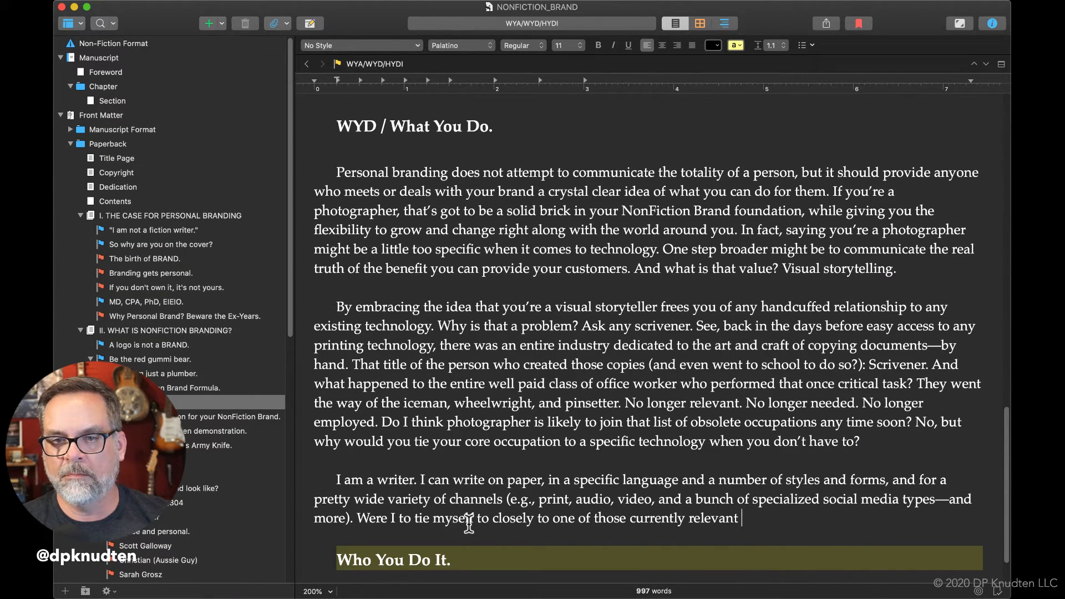
text(cate)
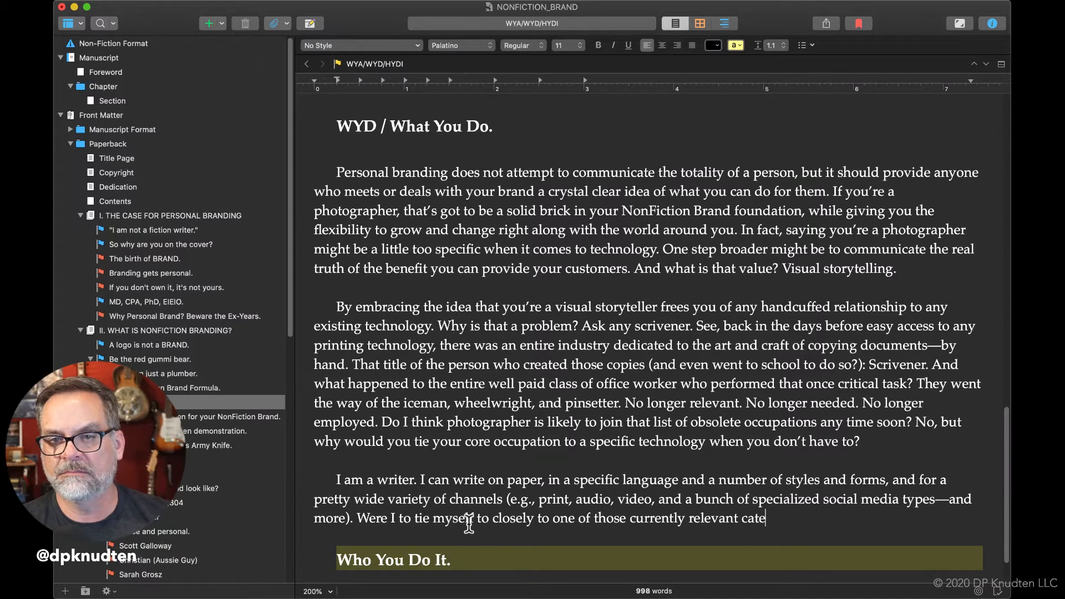
text(gorie)
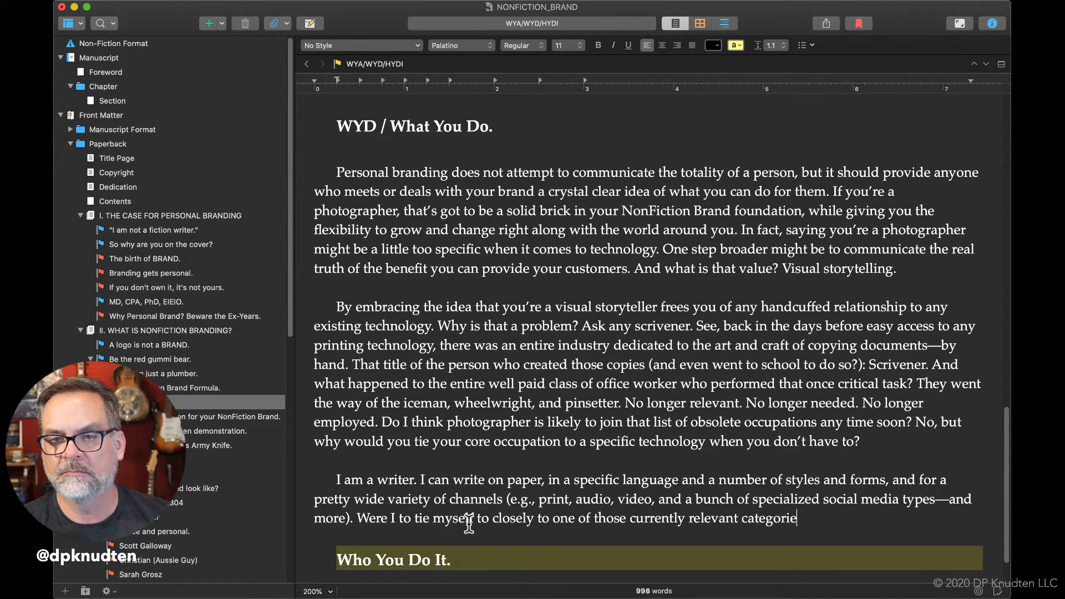
text(s, I coun)
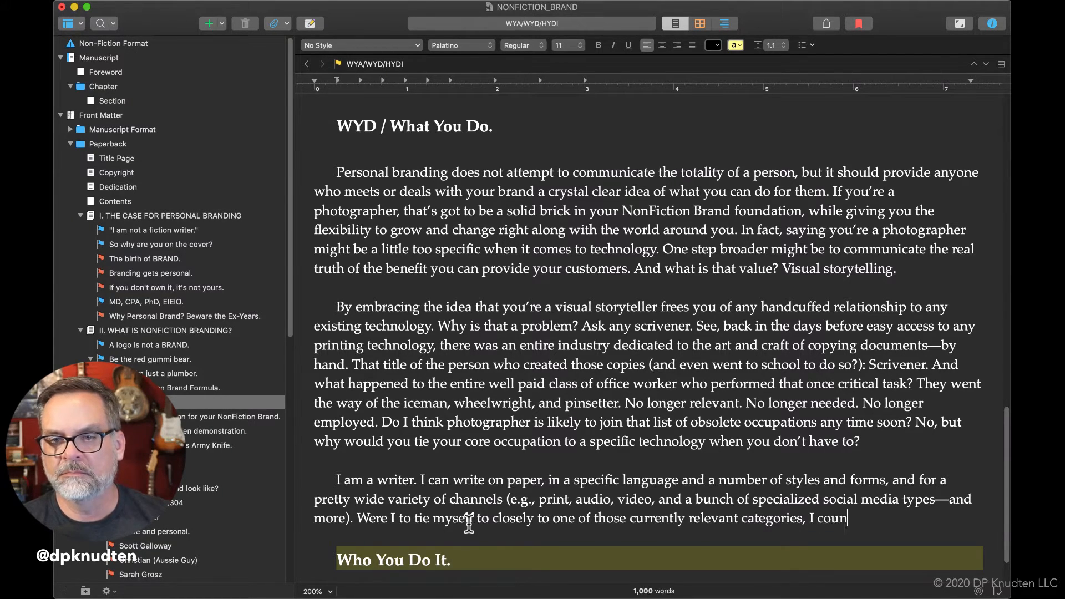
key(BackSpace)
text(ld be )
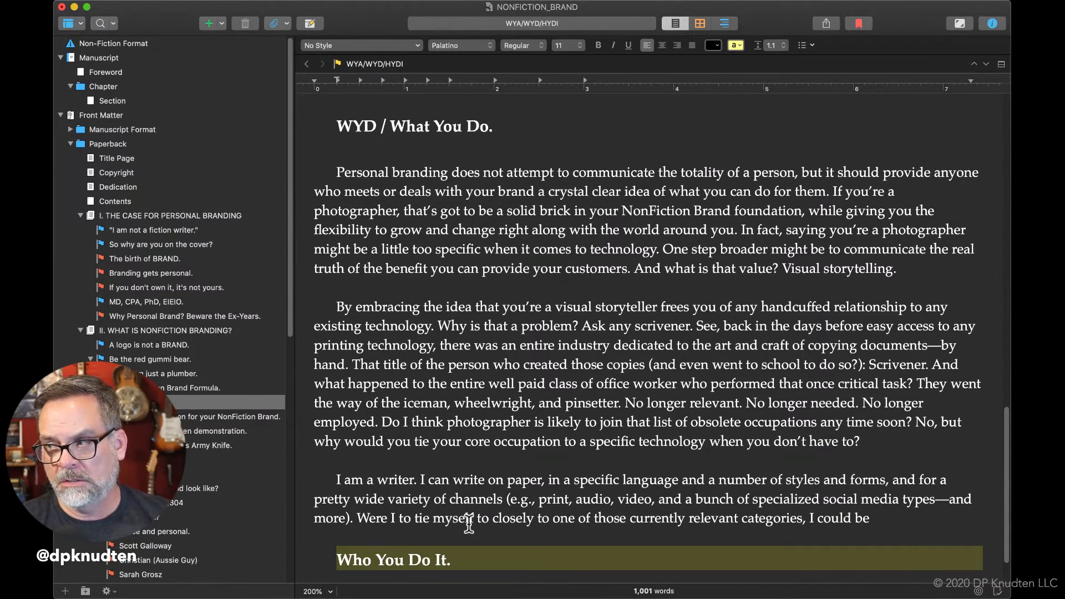
text(b)
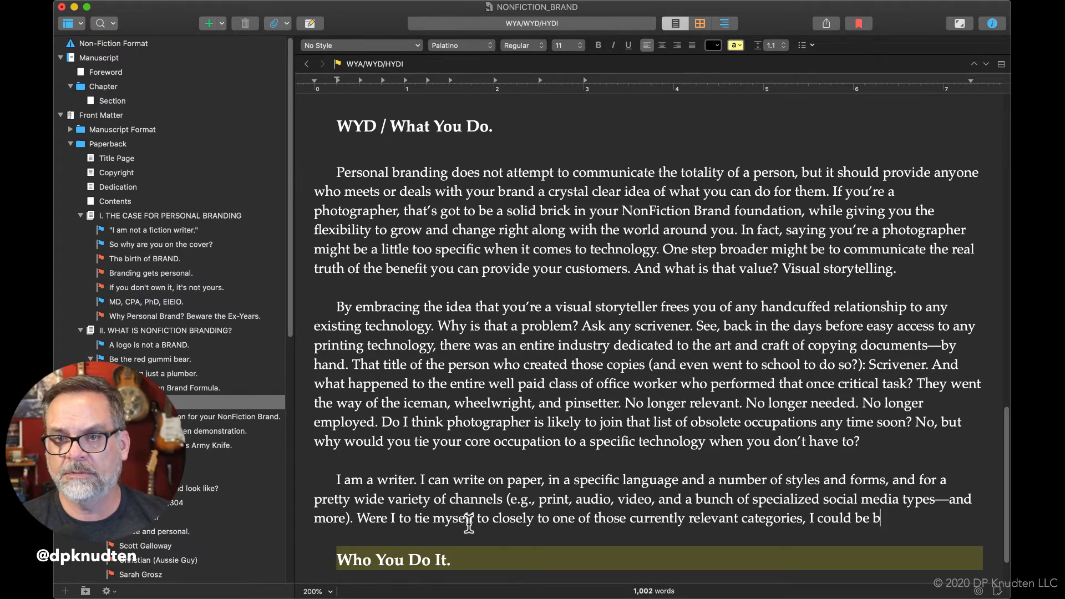
text(uilding a)
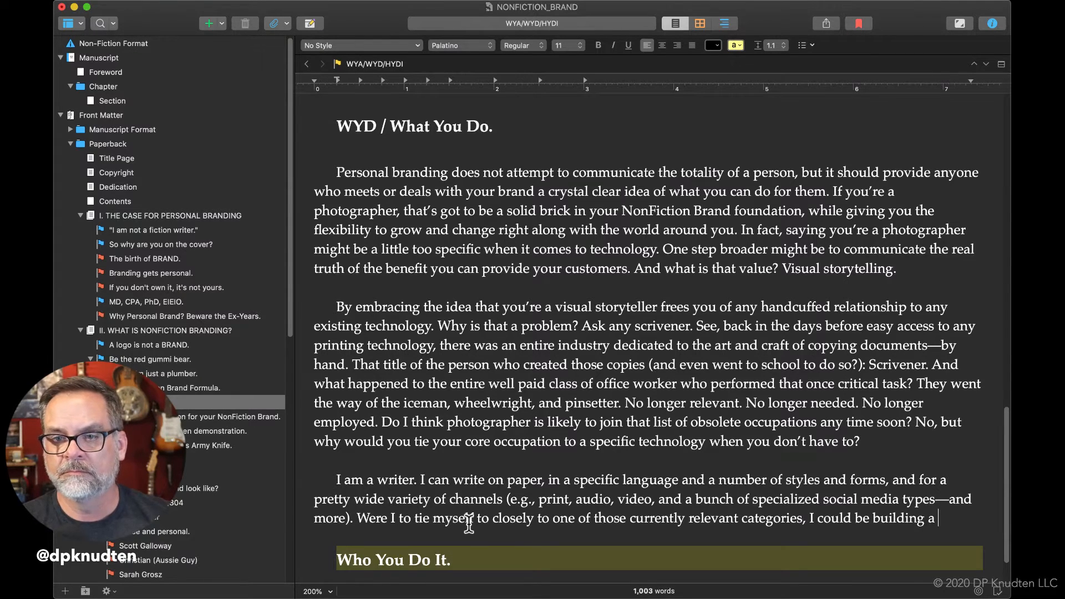
Continue the "Were I to" sentence after "categories" with ", I could be building my personal brand into a box canyon".
key(BackSpace)
key(BackSpace)
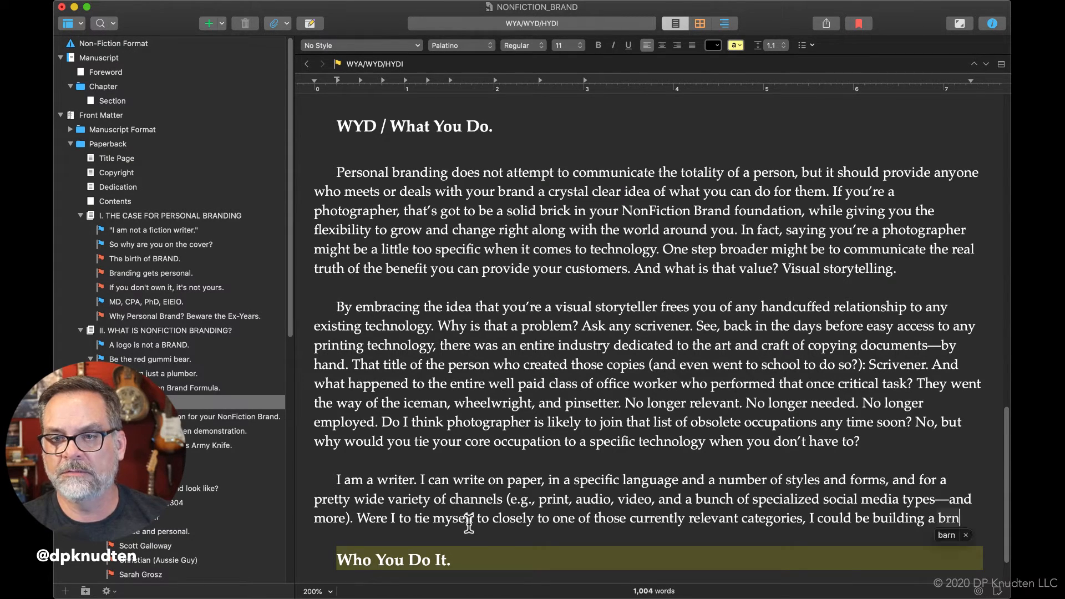
text(my per)
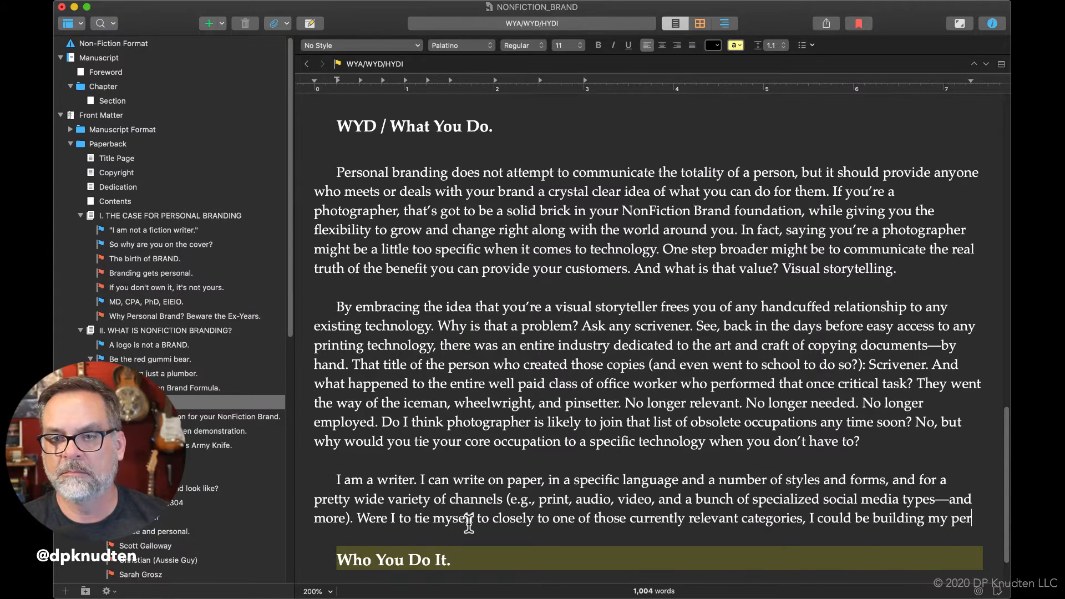
text(sonal brand )
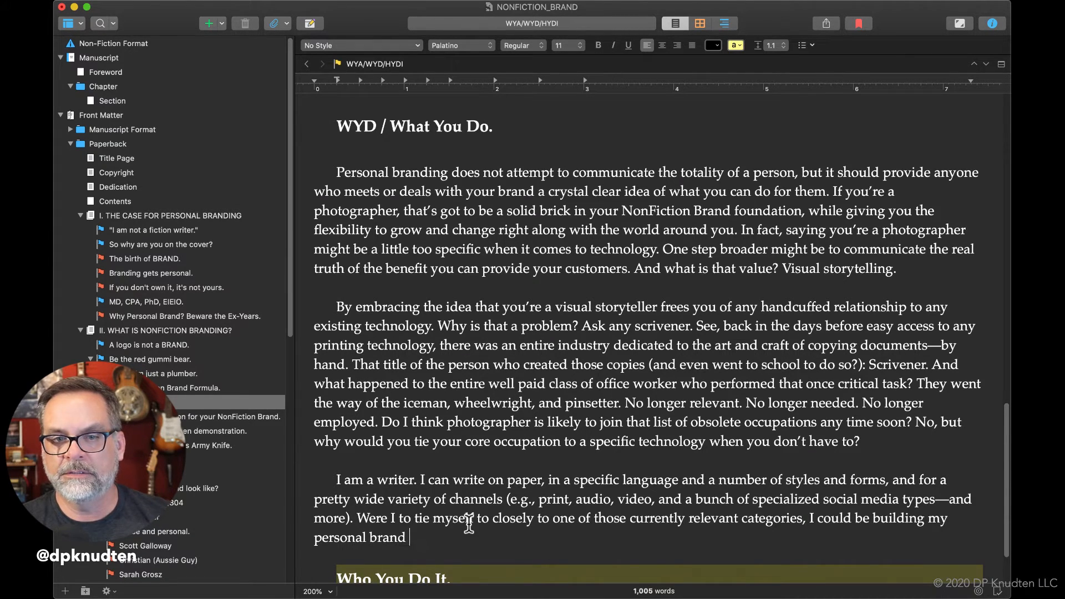
text(into a box)
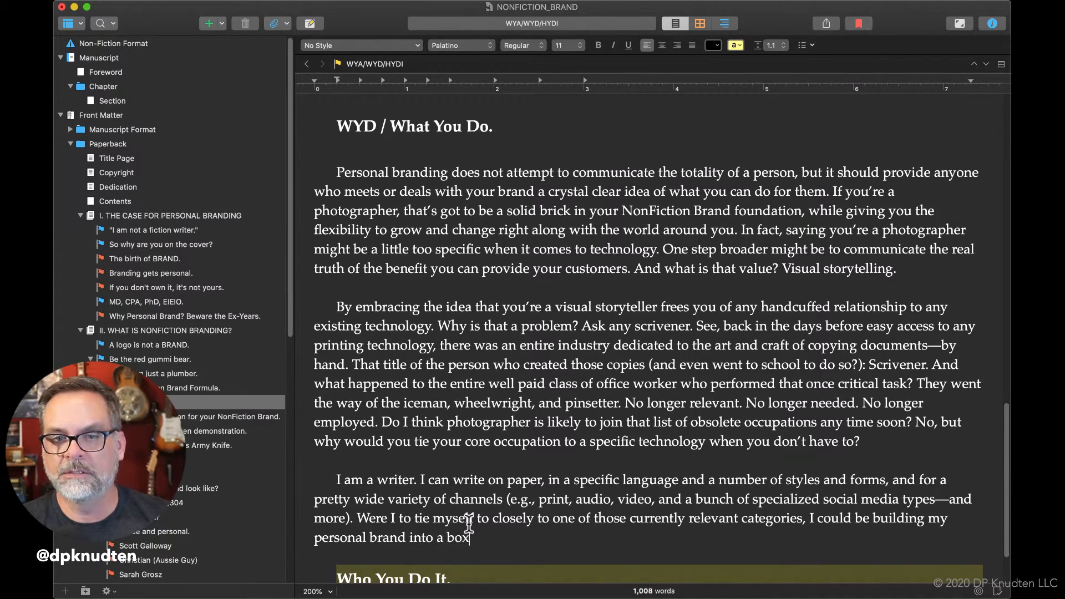
text( canyon)
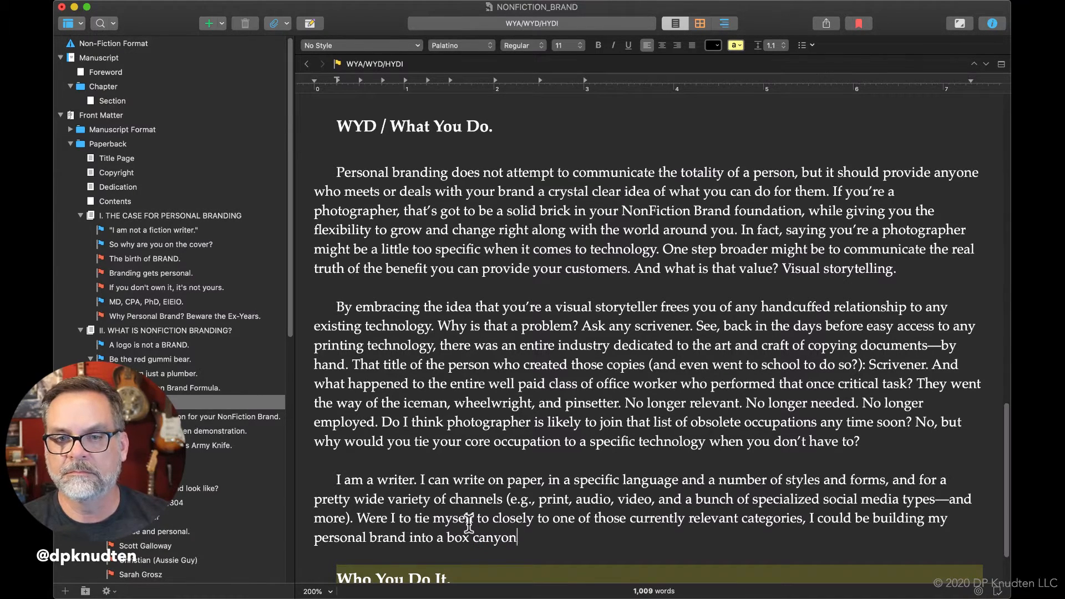
text(. You)
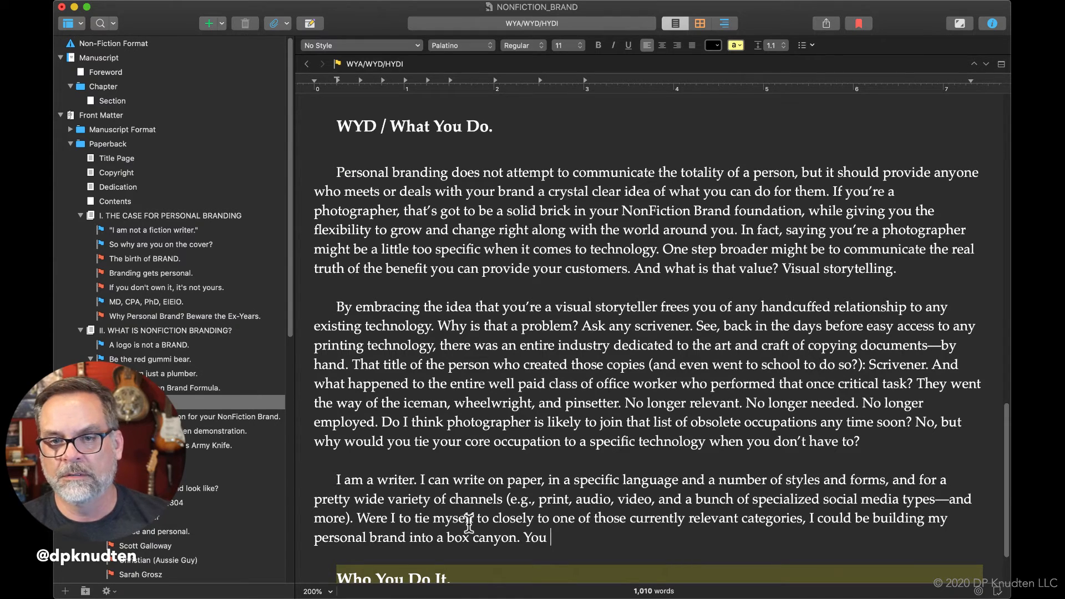
text( can go i)
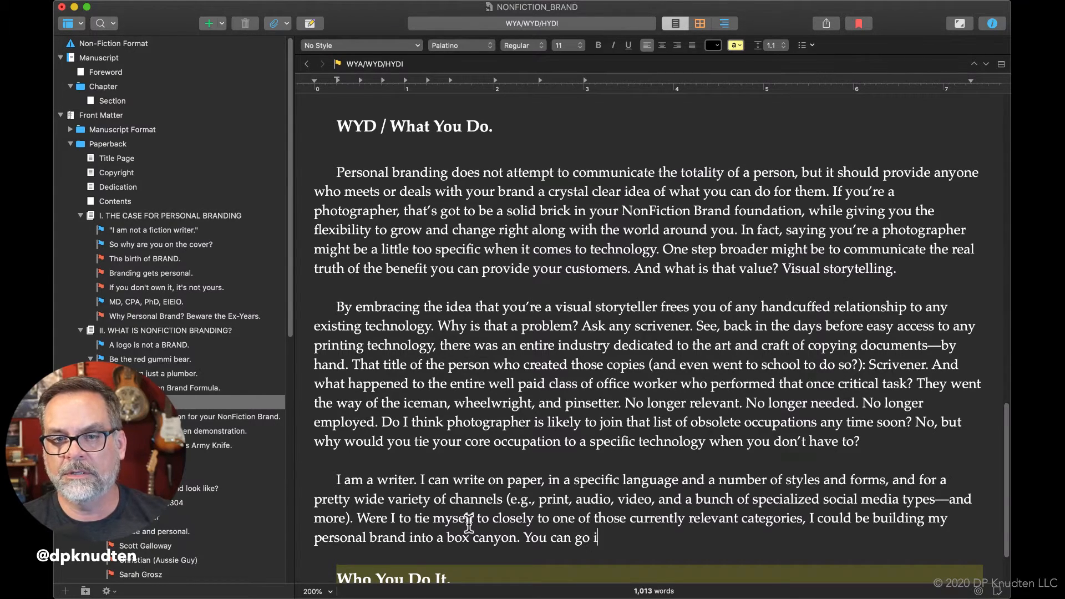
text(t, but you can't)
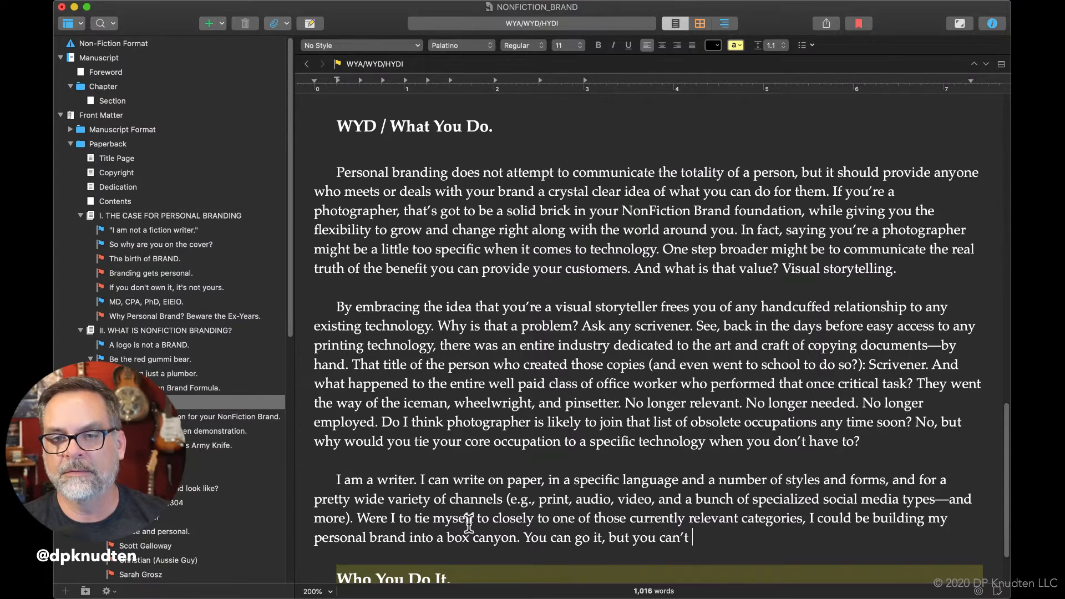
text( get out)
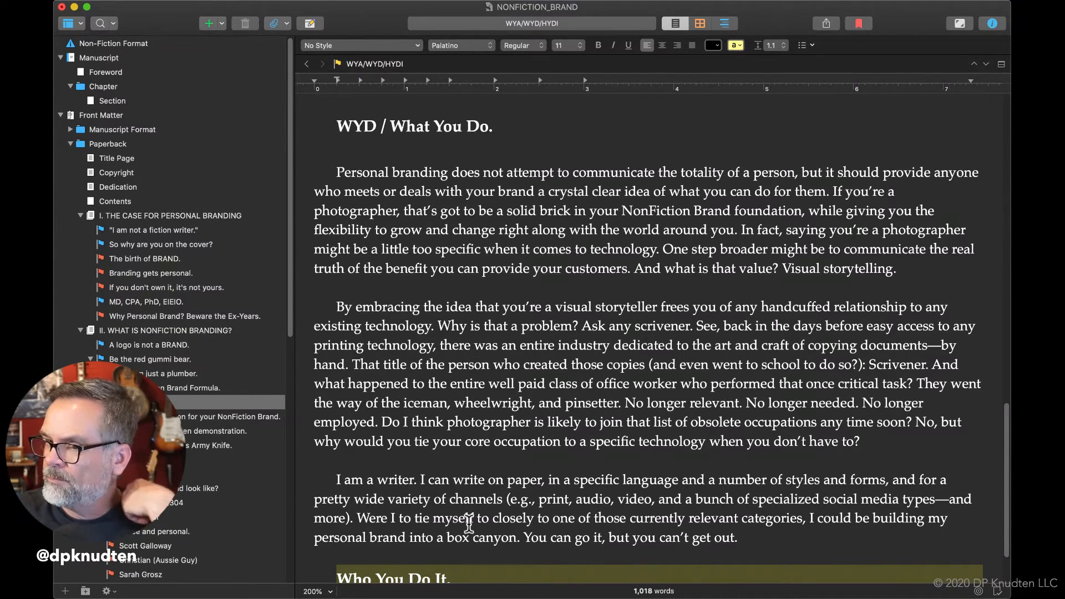
text(. H)
Finish the writer paragraph with the sentence "Here's a example: SEO writer.".
key(BackSpace)
text(Here's a )
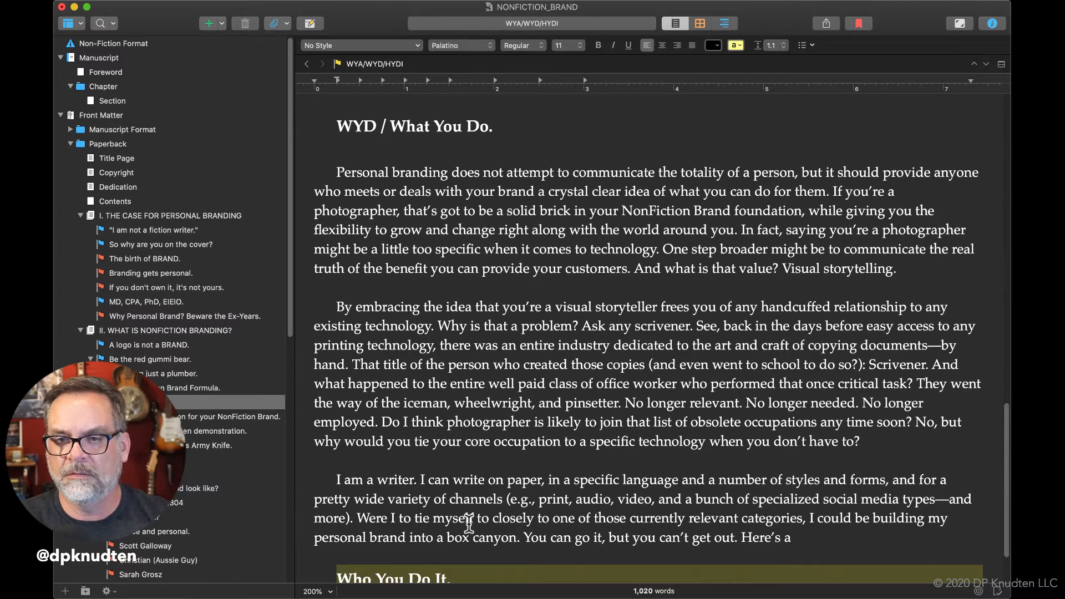
text(exa)
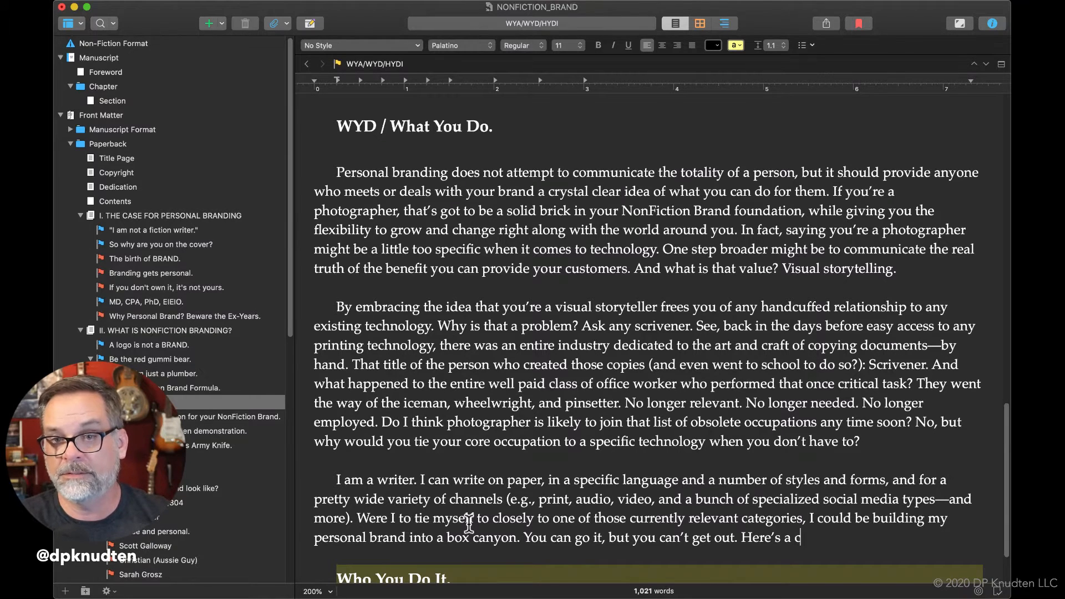
text(mp)
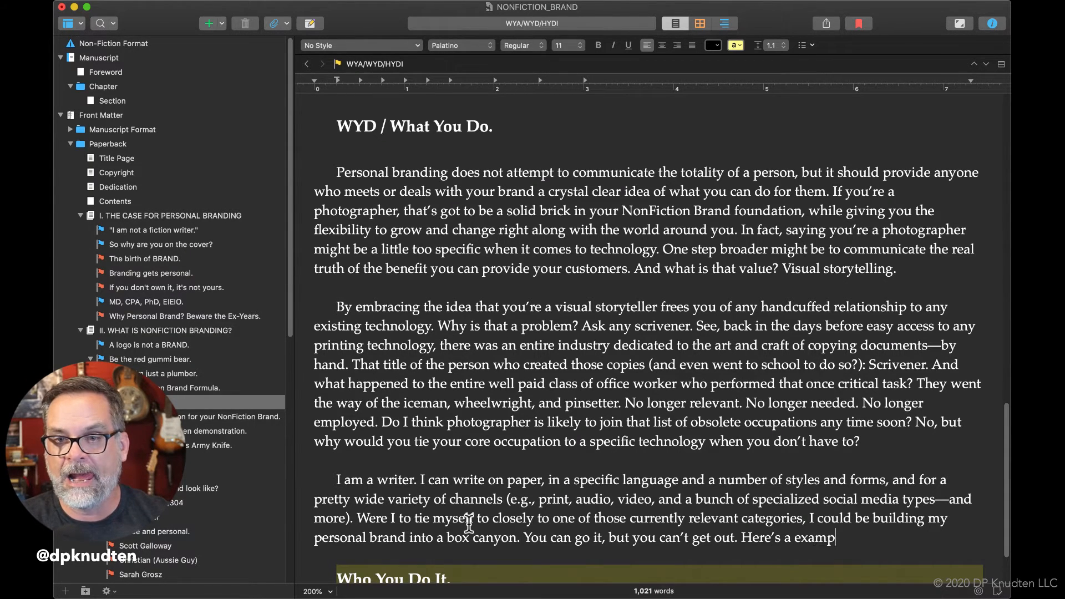
text(le: S)
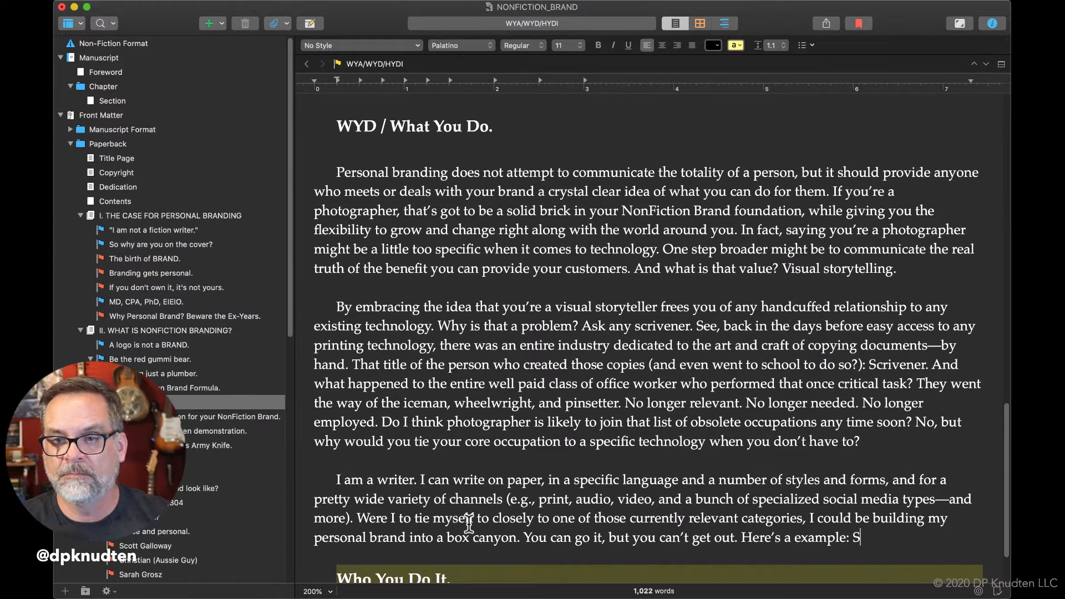
text(EO writer.)
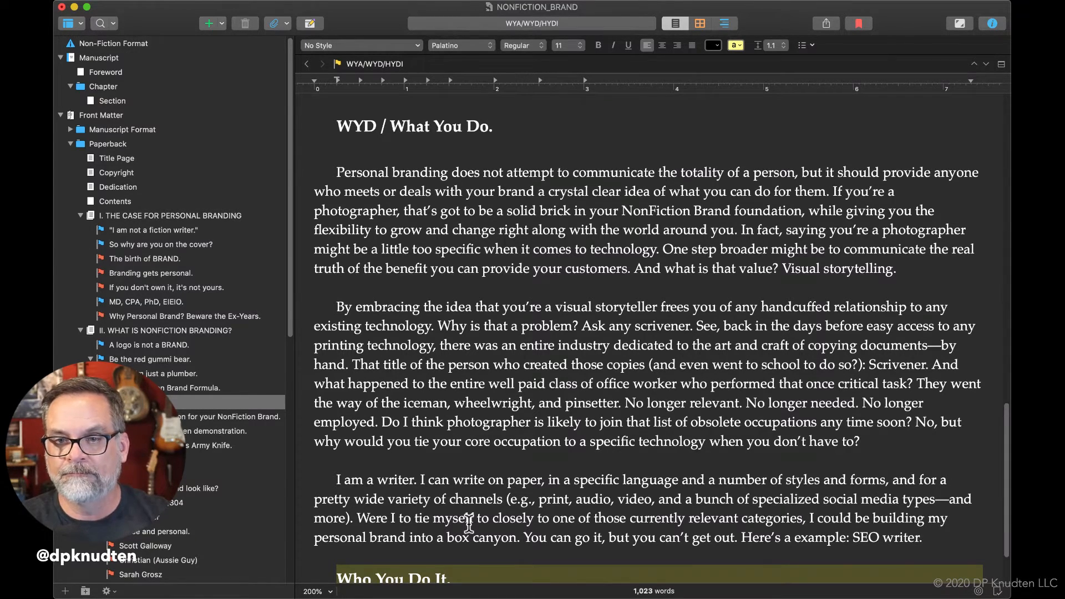
Start a new paragraph below the SEO writer example with "What's going to happen when artificial intelligence".
key(Return)
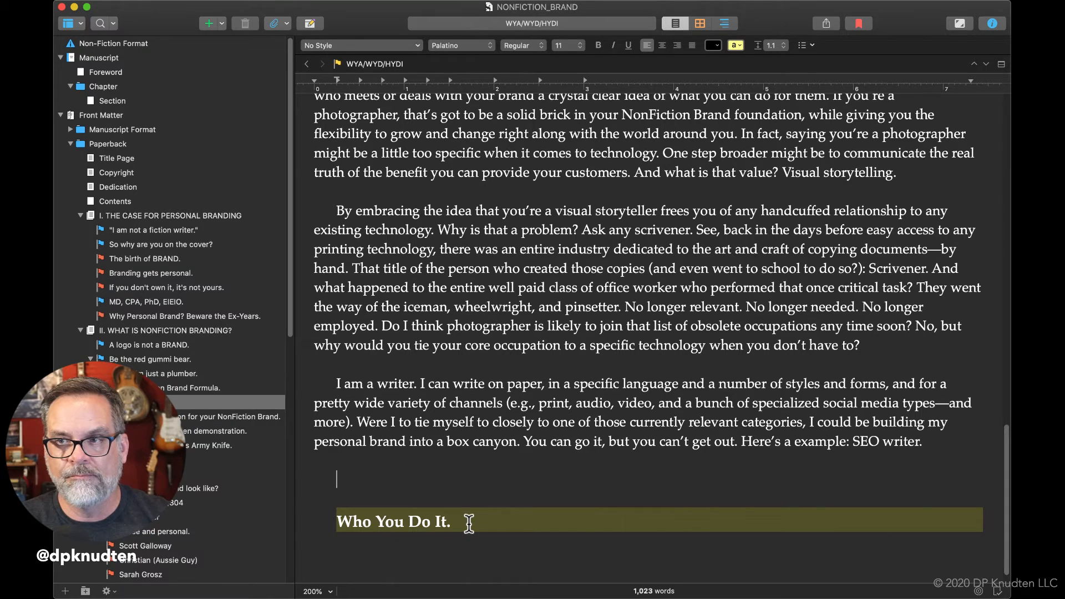
text(What's goi)
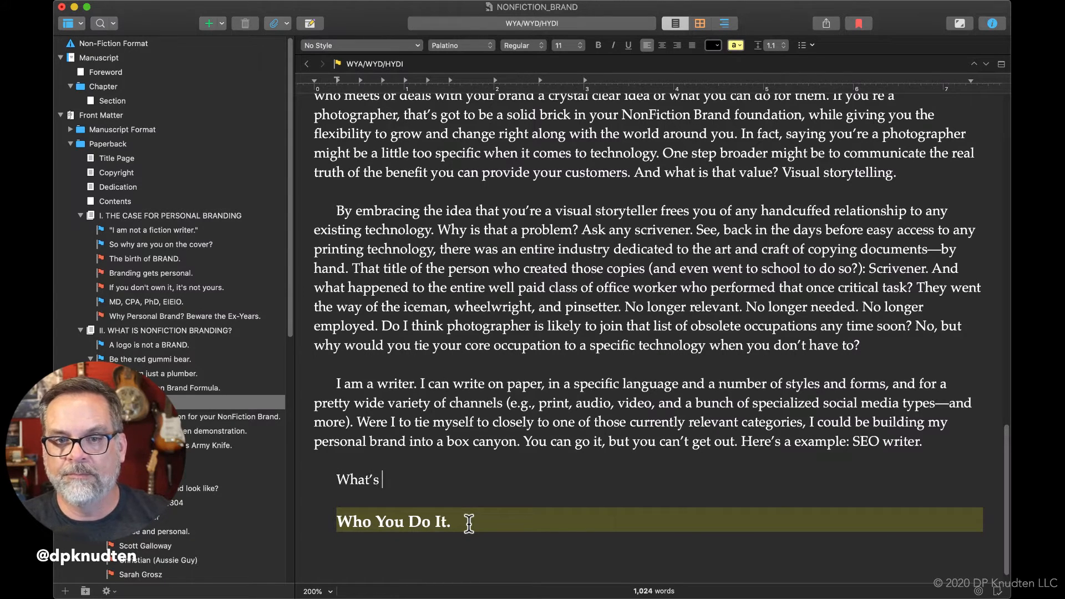
text(ng to )
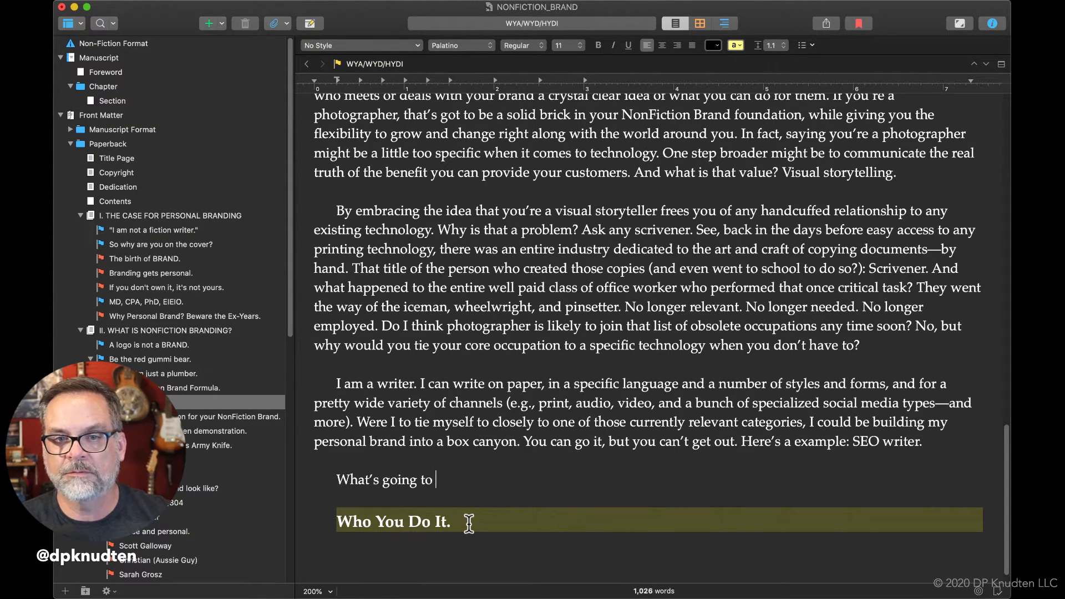
text(happen whn)
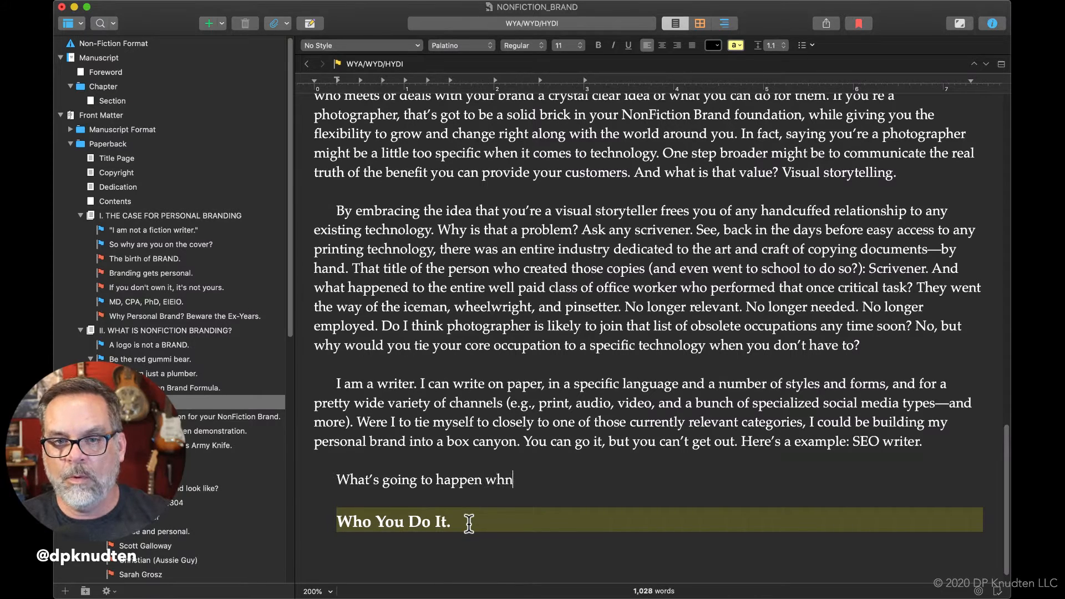
text(e at)
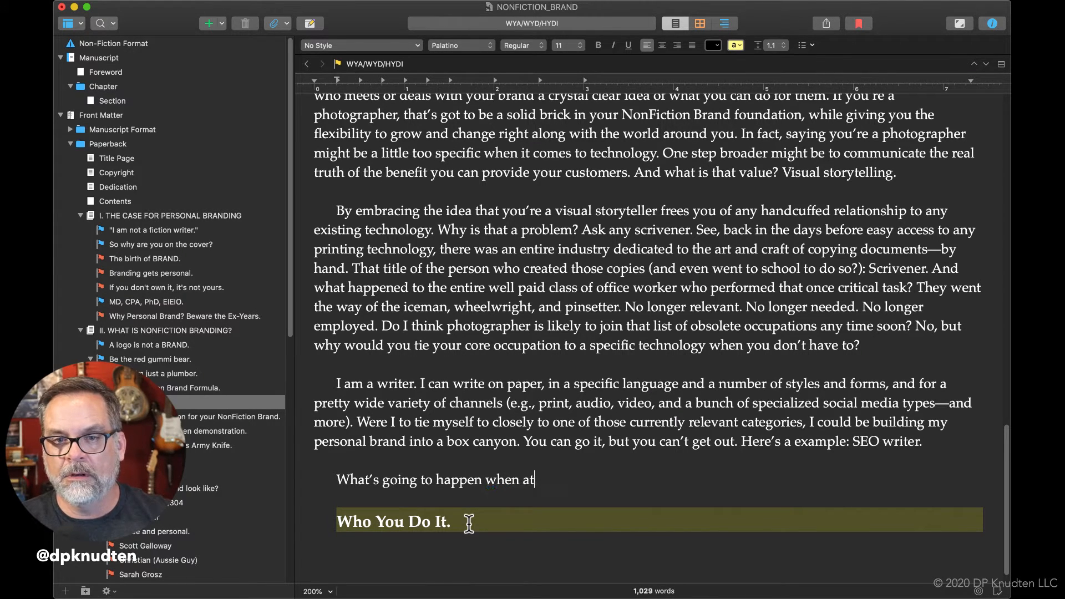
text(tific)
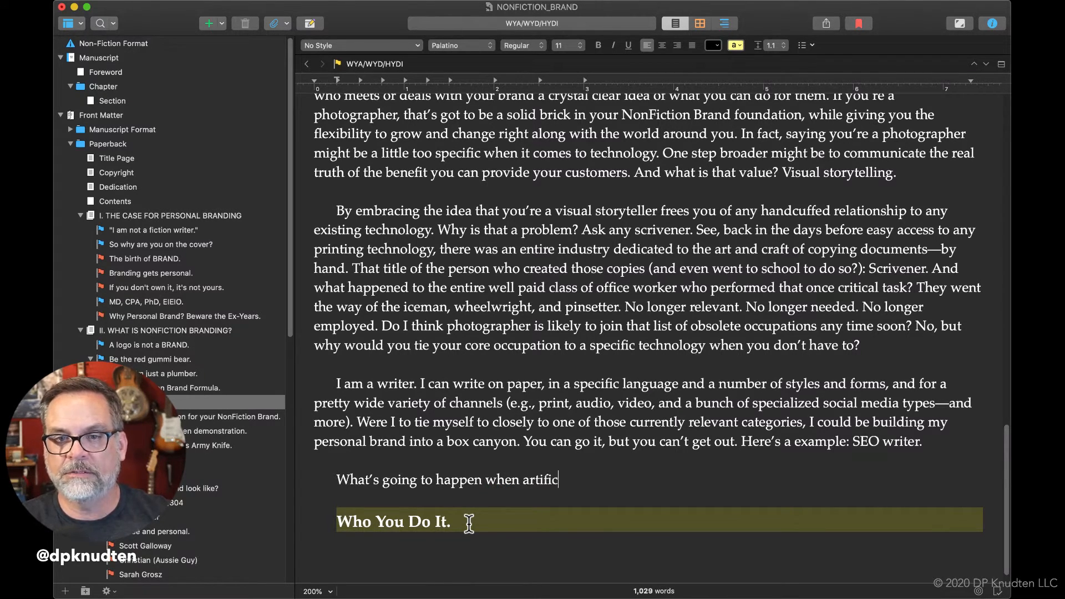
text(ial inte)
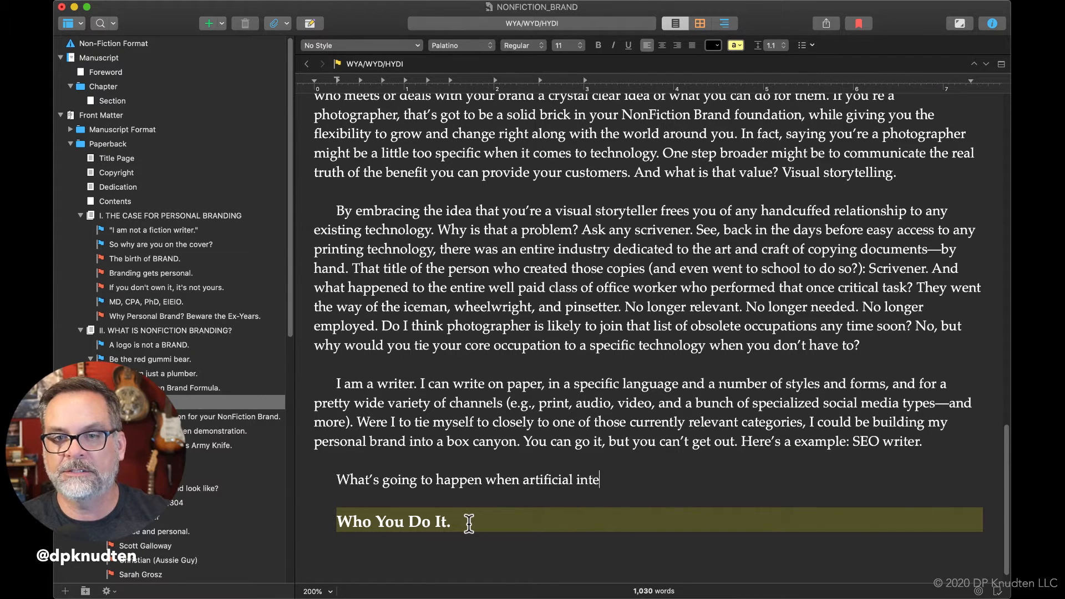
text(lleigence )
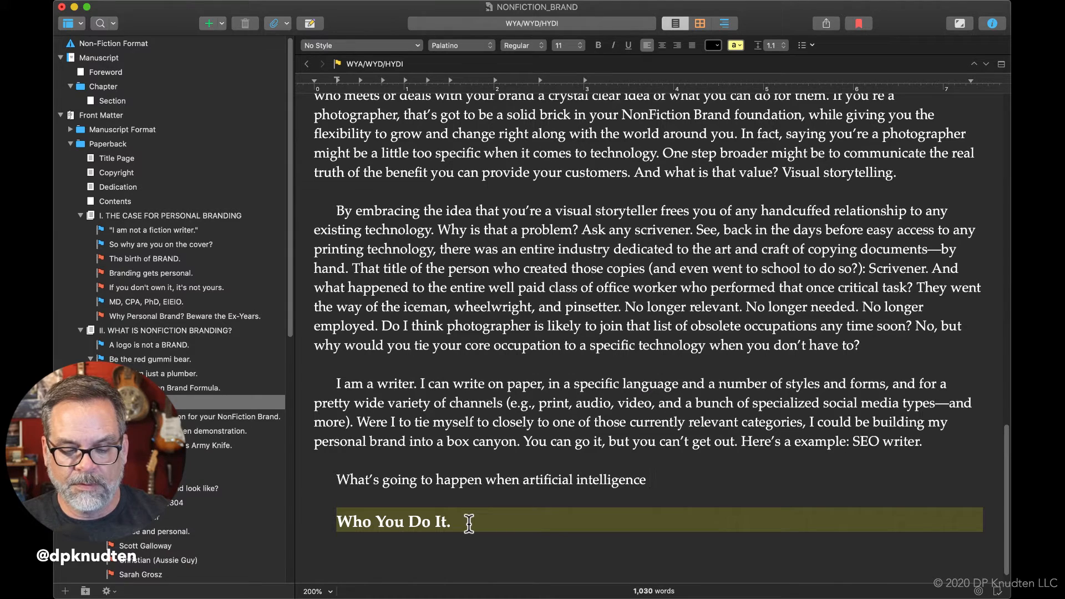
text(be)
Continue the artificial intelligence question with "becomes as good (or better) than a human at".
key(BackSpace)
key(BackSpace)
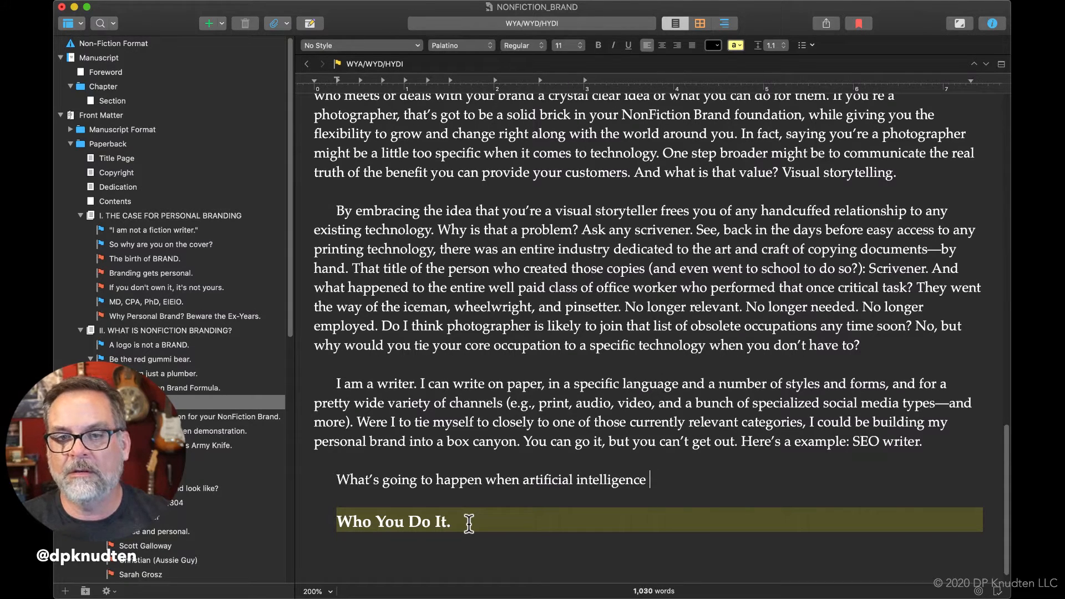
text(becom)
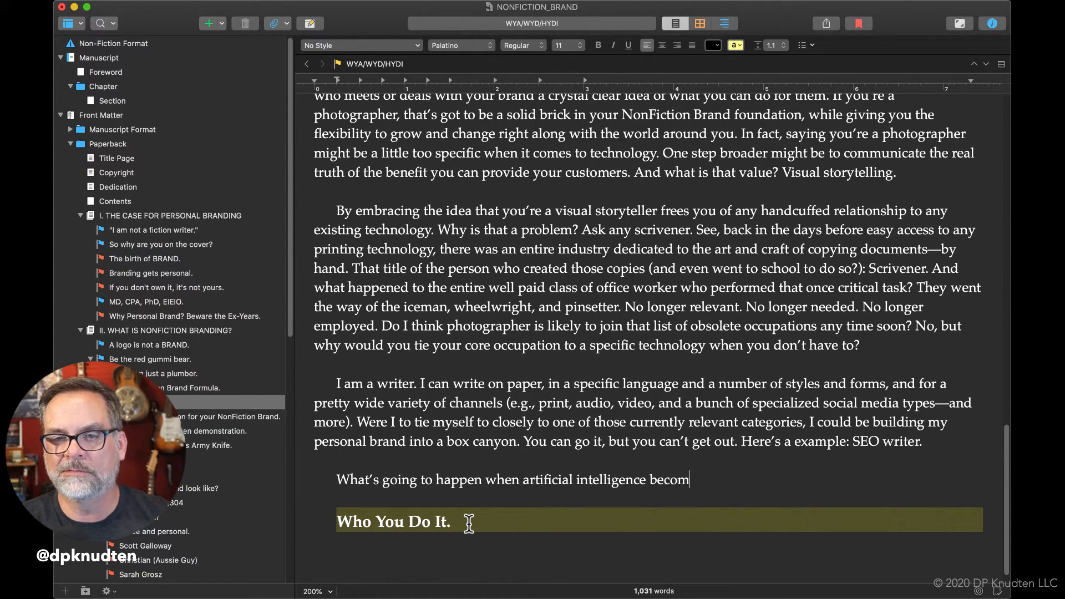
text(es as good )
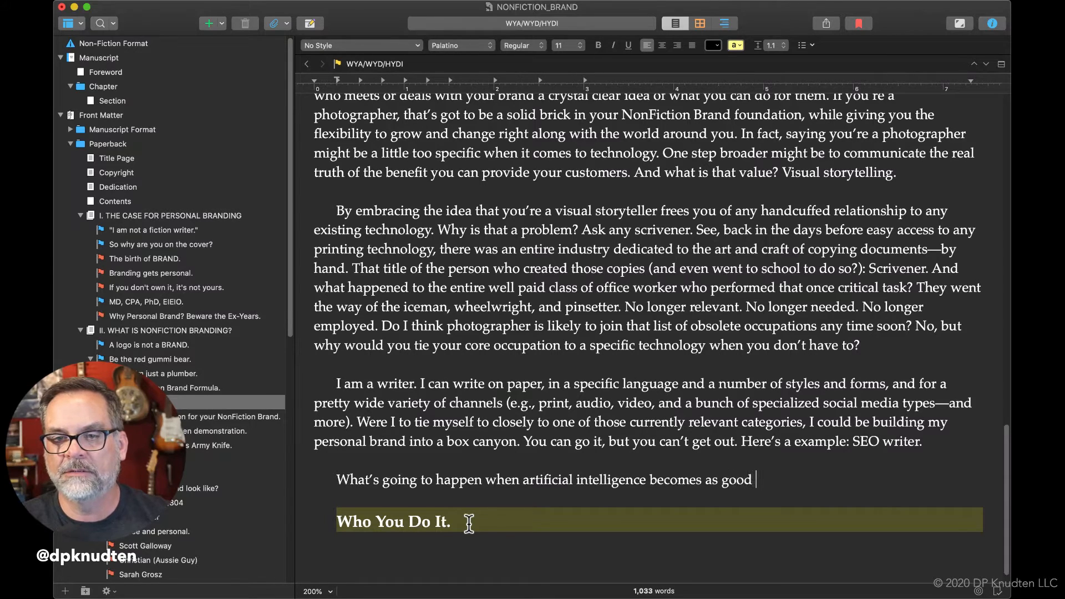
text(()
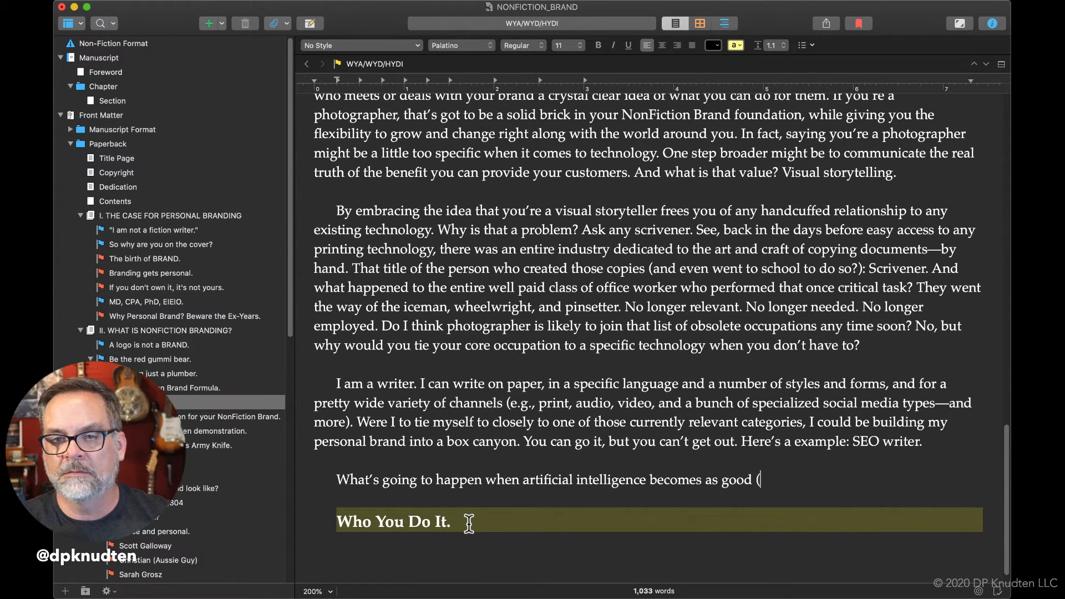
text(or better) than a h)
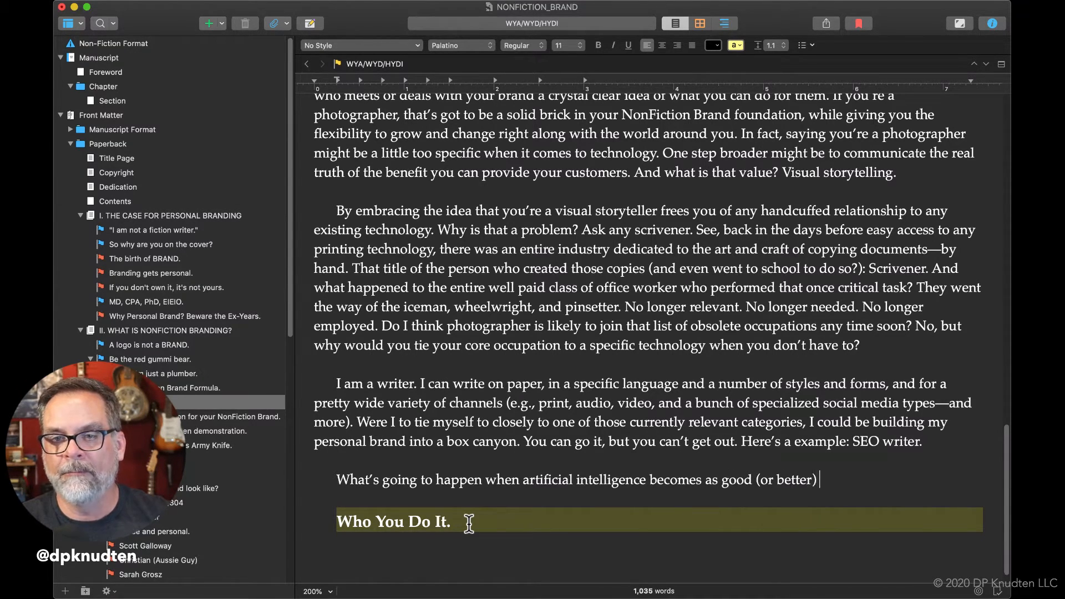
text(um)
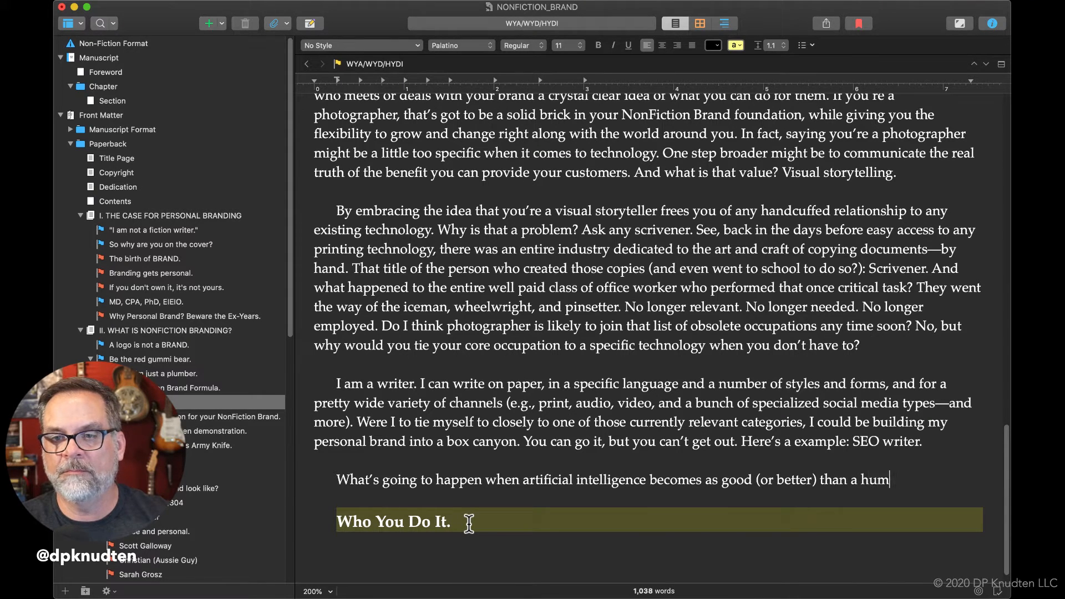
text(an at cre)
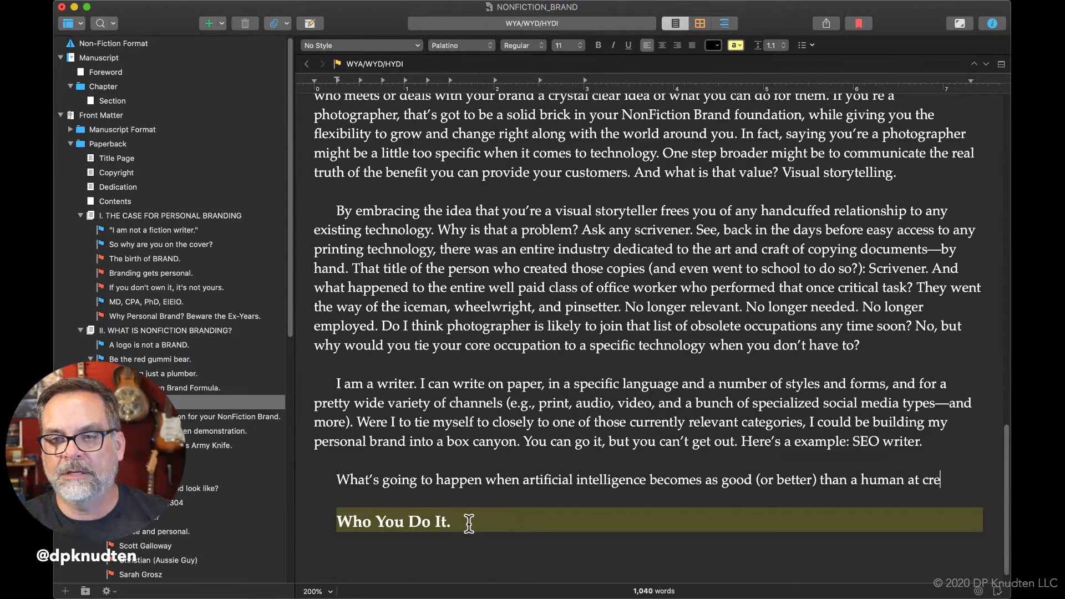
text(ating s)
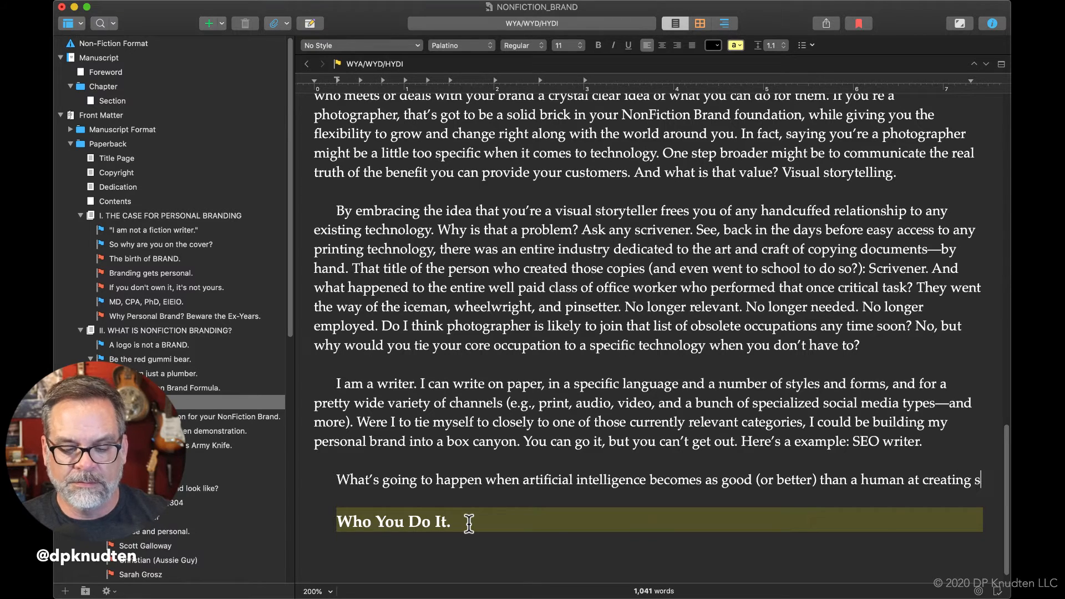
text(earch-egin)
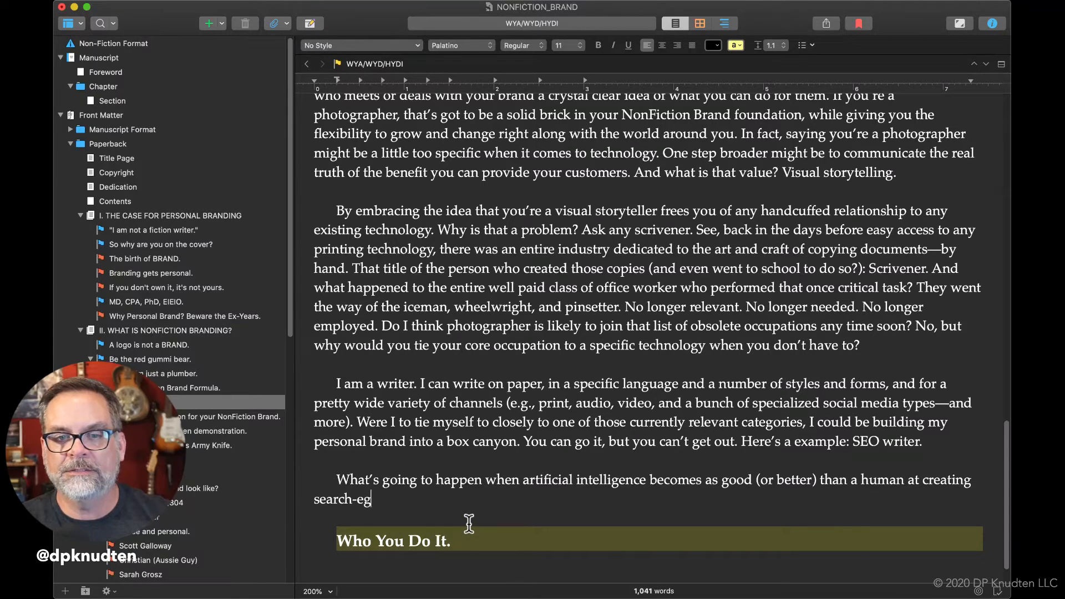
Finish the artificial intelligence question with "creating search-engine optimized copy?".
key(BackSpace)
key(BackSpace)
key(BackSpace)
text(ngin)
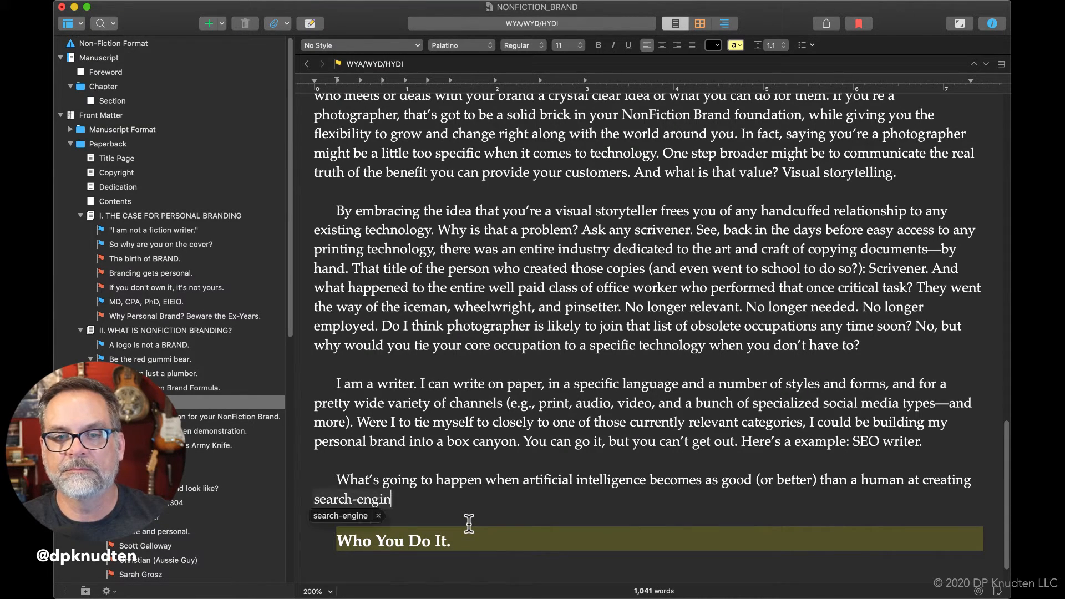
text(e optim)
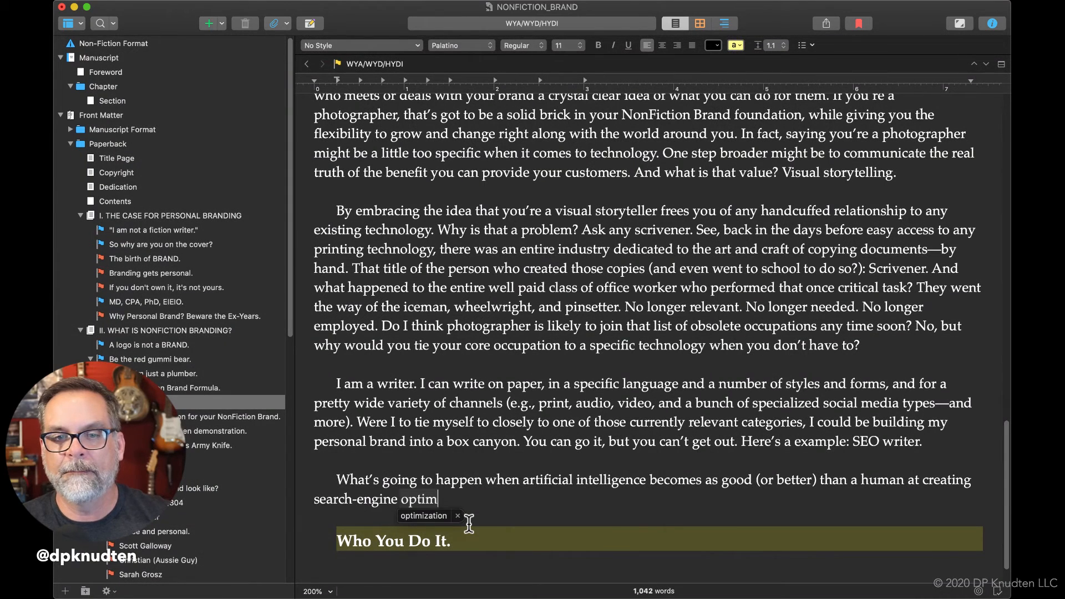
text(ized copy?)
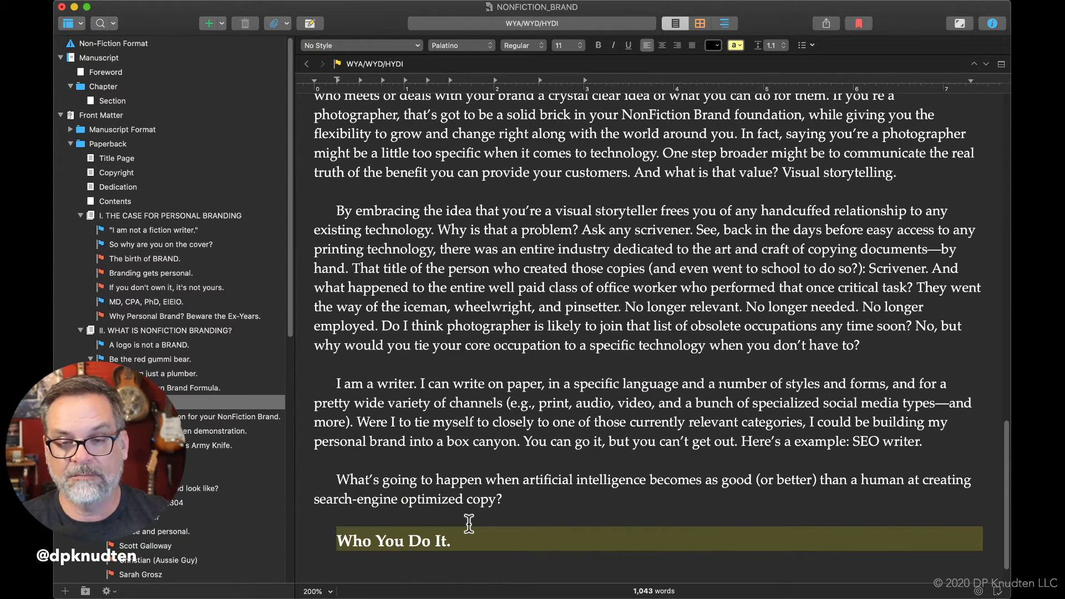
text( Belie)
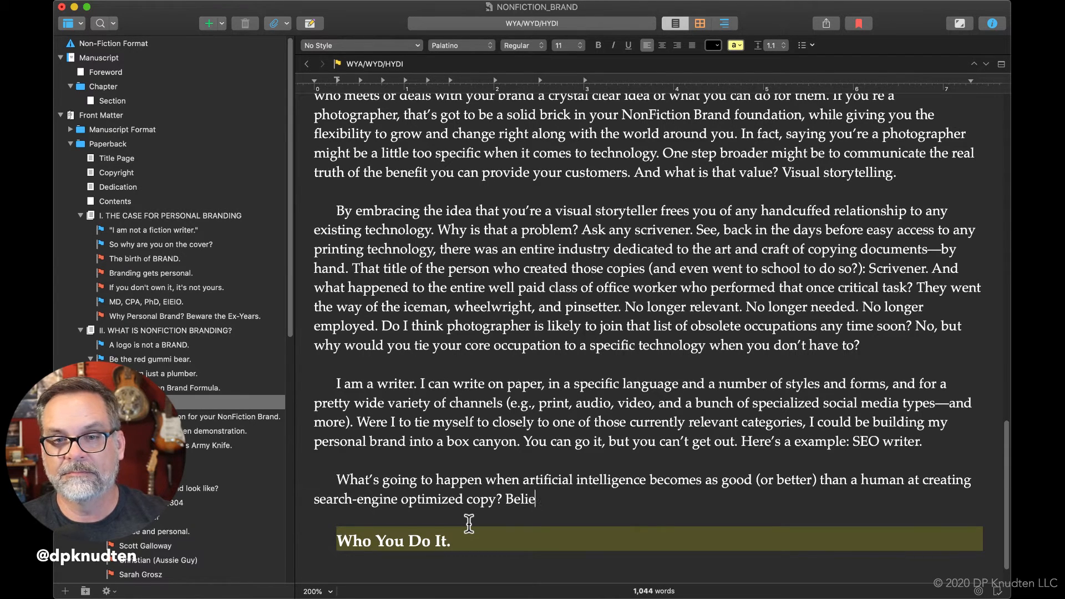
Add the sentence "Believe me, it coming." after the artificial intelligence question.
text(ve me, it coming)
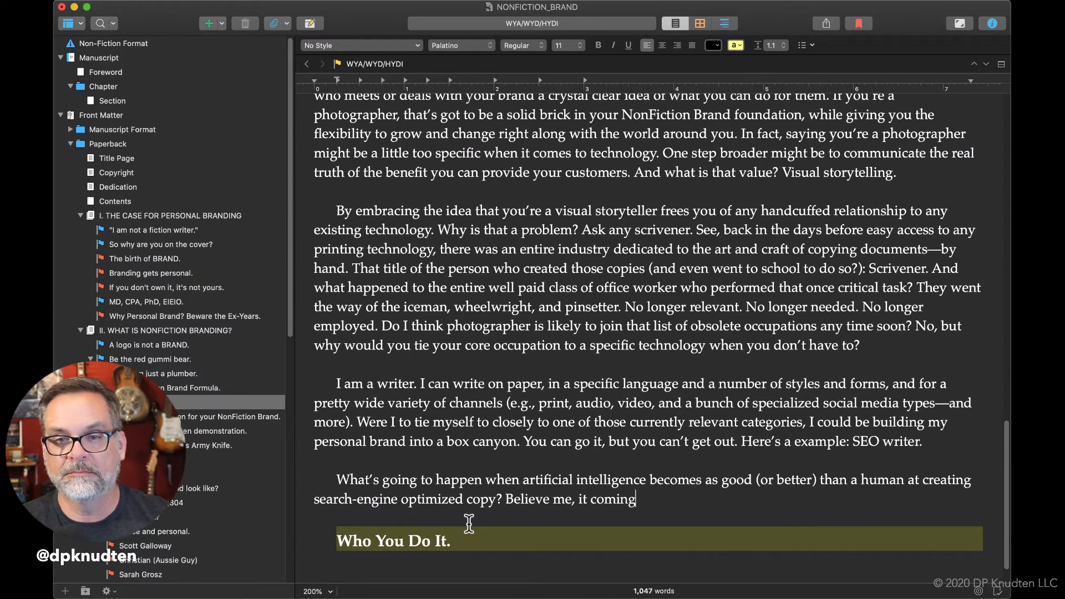
text(. Our AI)
Begin the following sentence with "I, for one," in place of the "Our AI" opening.
key(BackSpace)
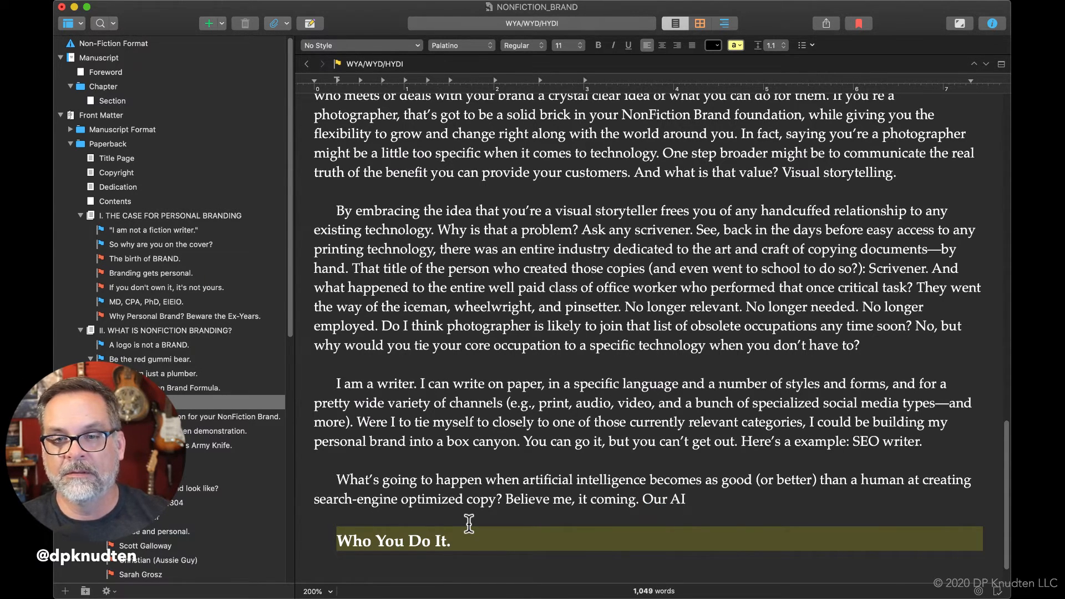
key(BackSpace)
key(BackSpace)
key(BackSpace)
key(BackSpace)
key(BackSpace)
key(BackSpace)
key(BackSpace)
text(I)
key(BackSpace)
text(, )
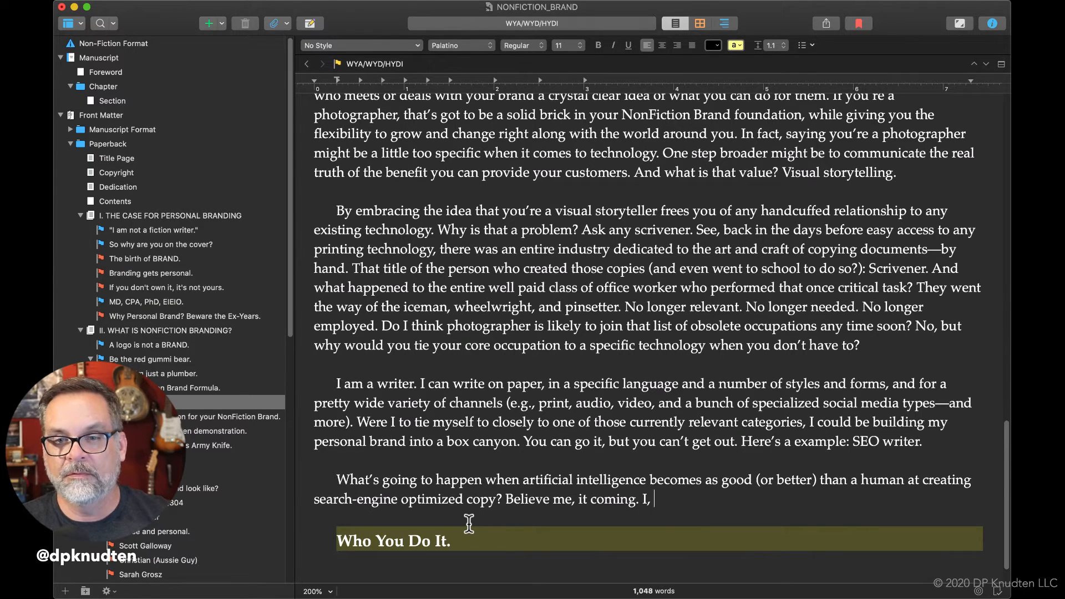
text(for one, w)
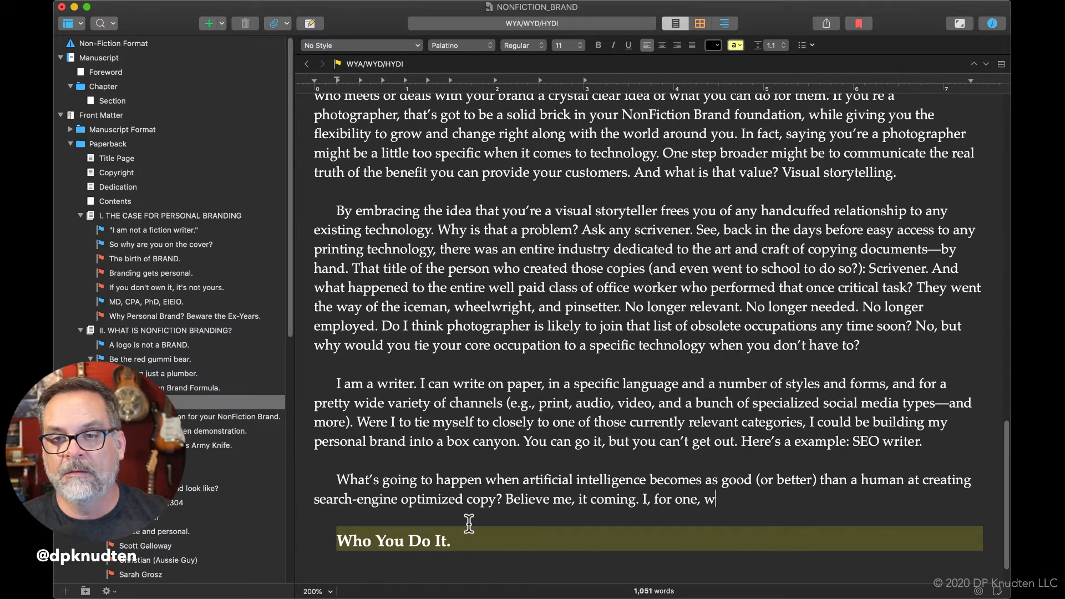
text(elcome our AU)
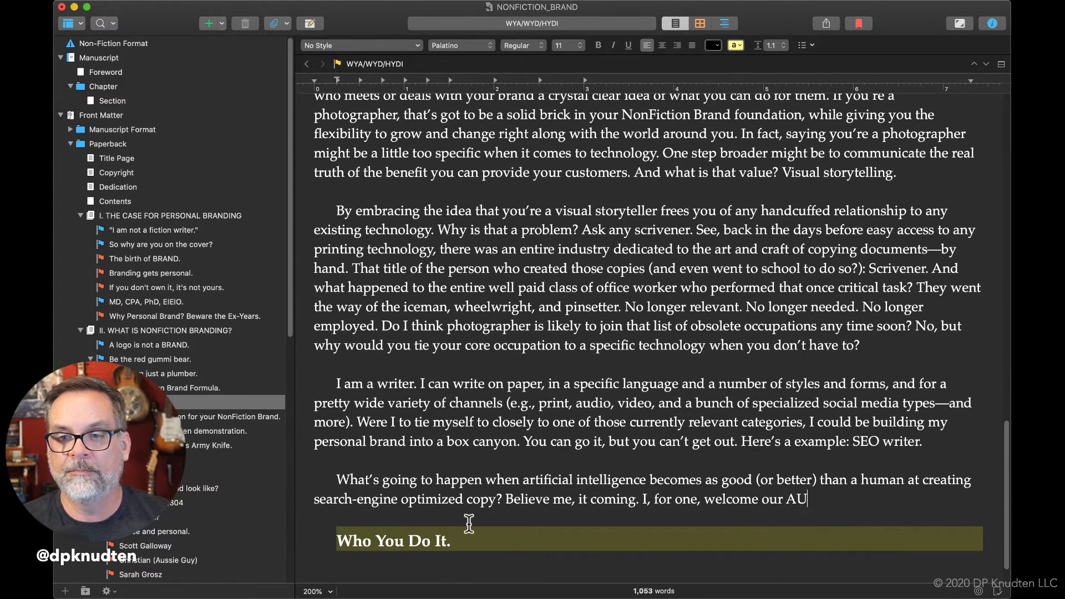
Continue the "I, for one," sentence with "welcome our AI SEO overlords simply".
key(BackSpace)
text(I SEO overlords si)
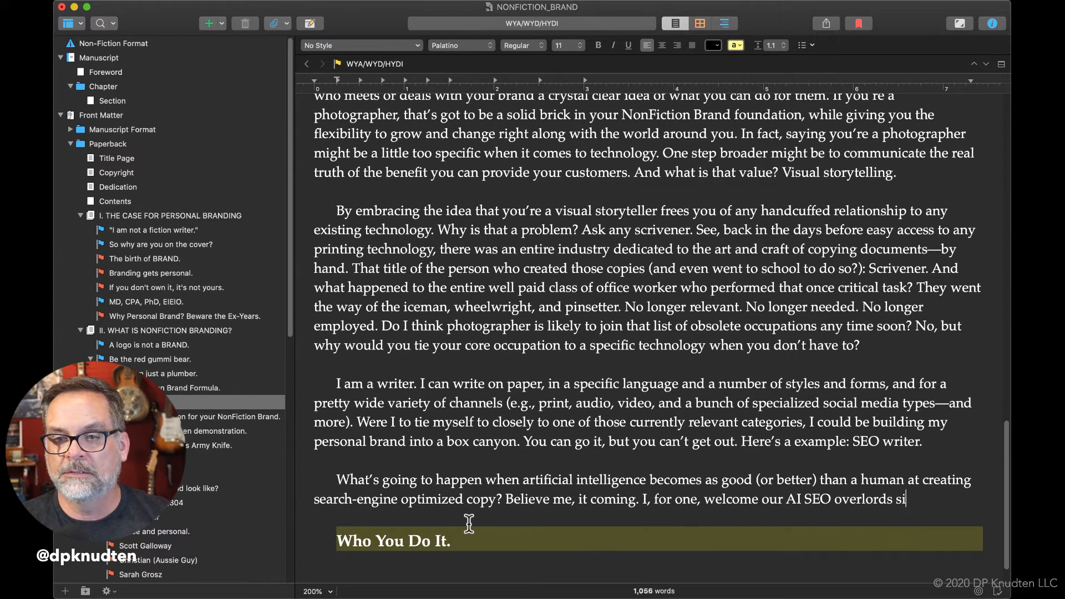
text(mply becaus)
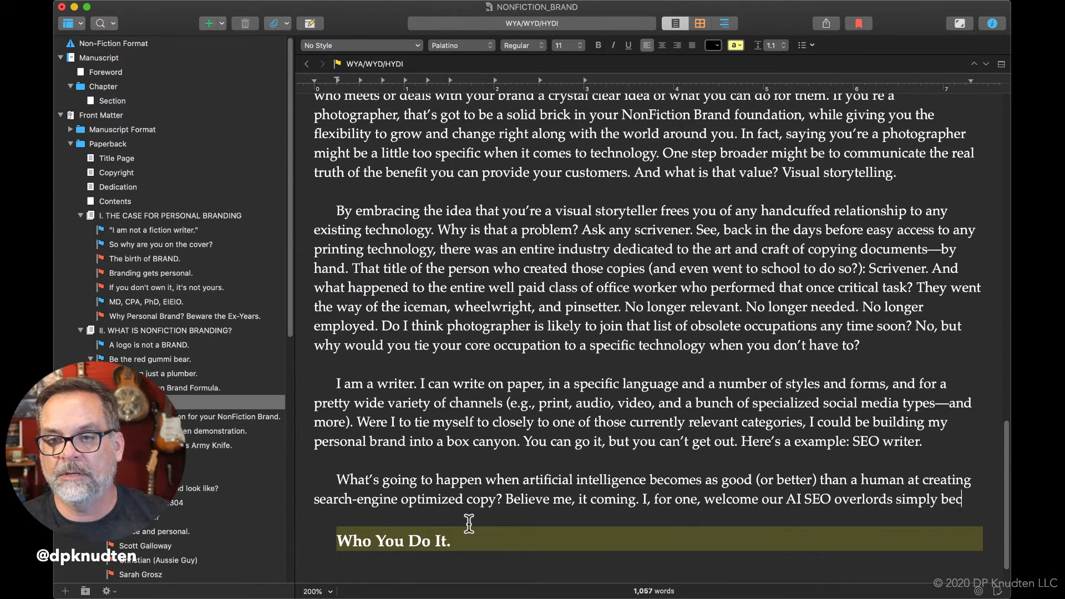
Finish the AI SEO overlords sentence with "because I find the task so damn tedious.".
key(BackSpace)
key(BackSpace)
key(BackSpace)
text(ause )
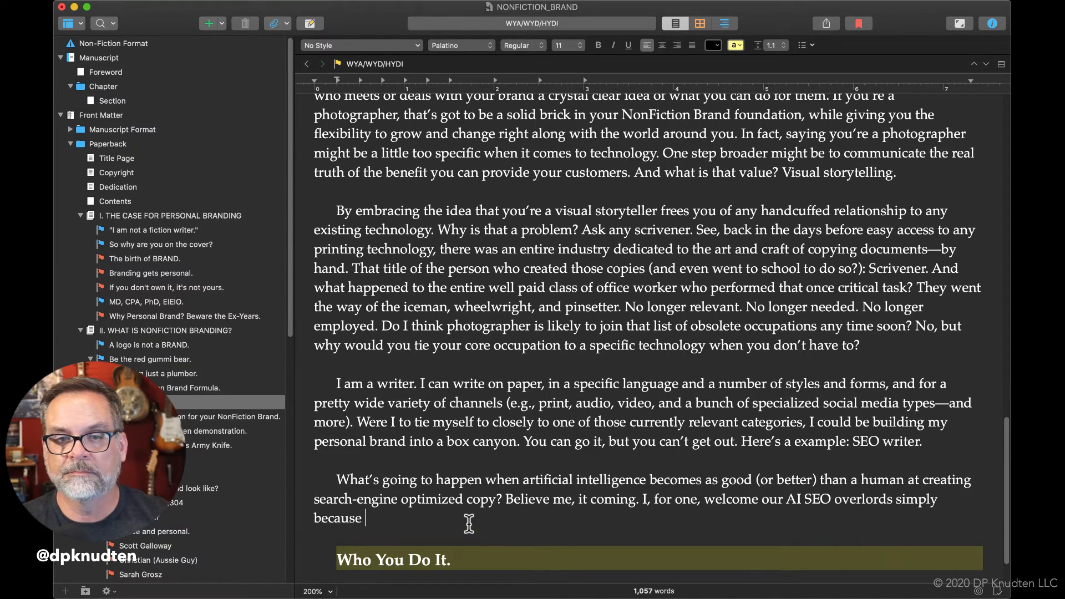
text(I find the ts)
key(BackSpace)
text(ask so damn )
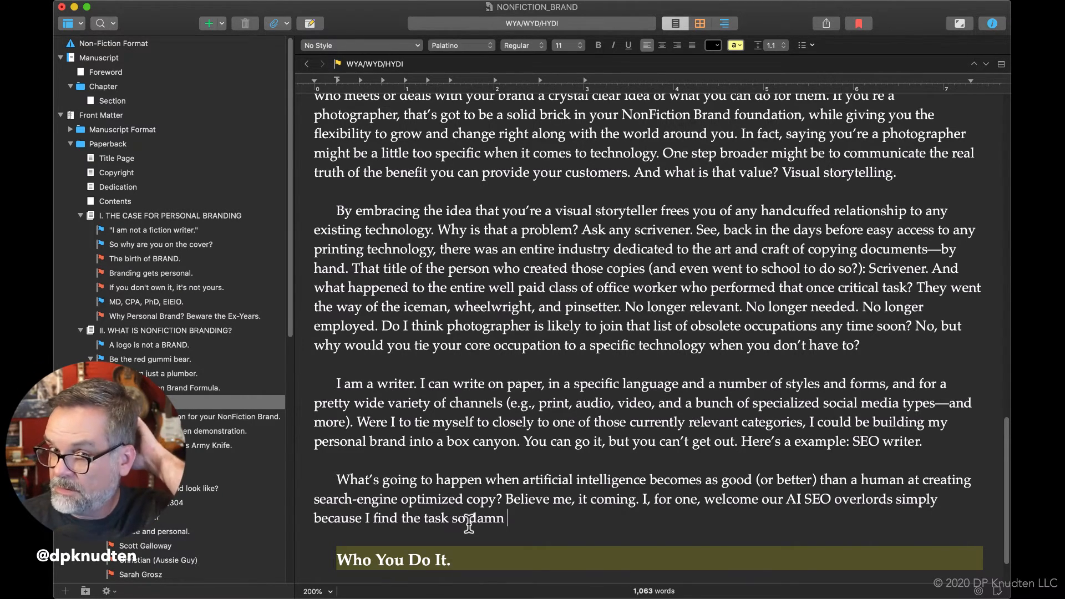
text(tedious. Yes, )
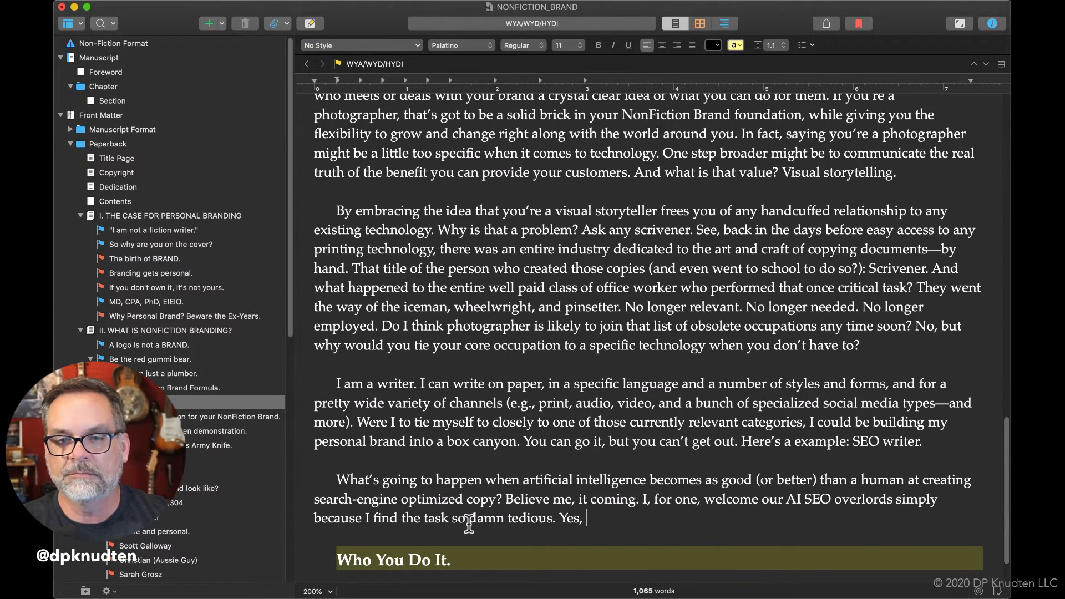
text(I reco)
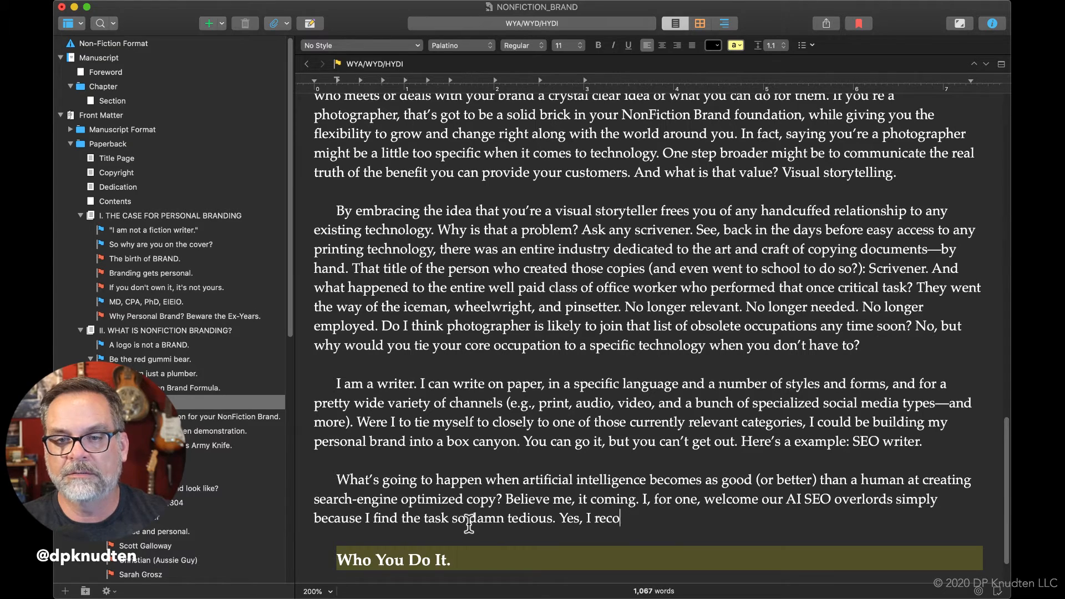
text(gnize )
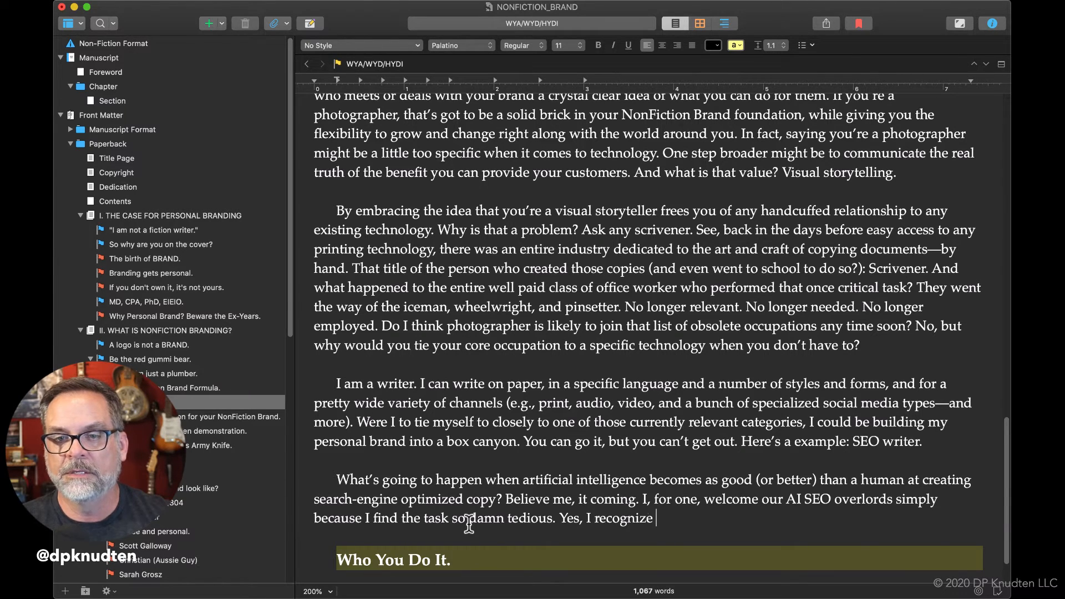
text(its nec)
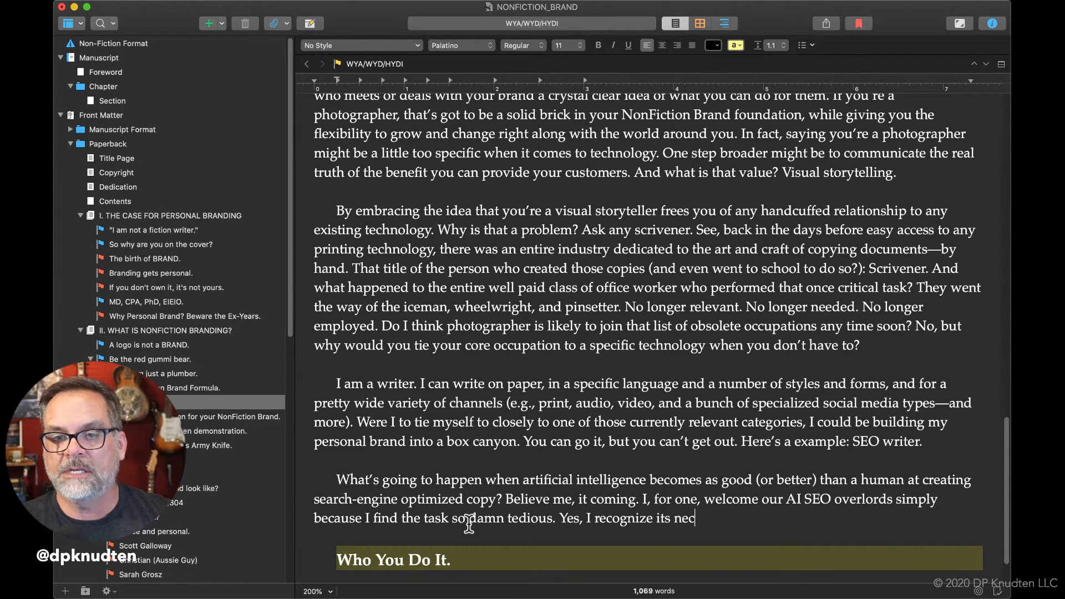
text(essity, but )
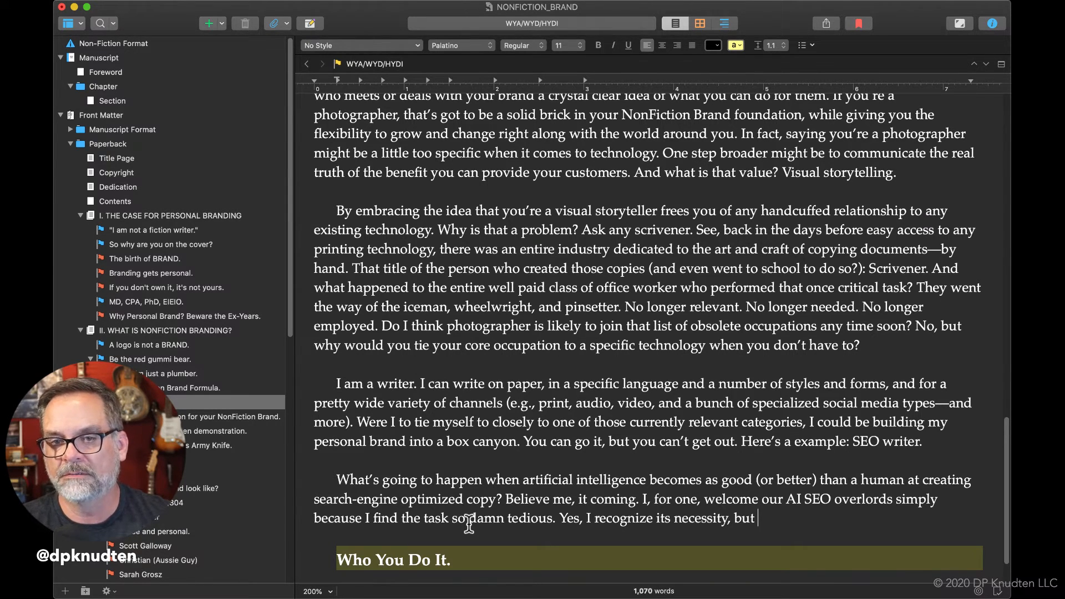
text(serieously)
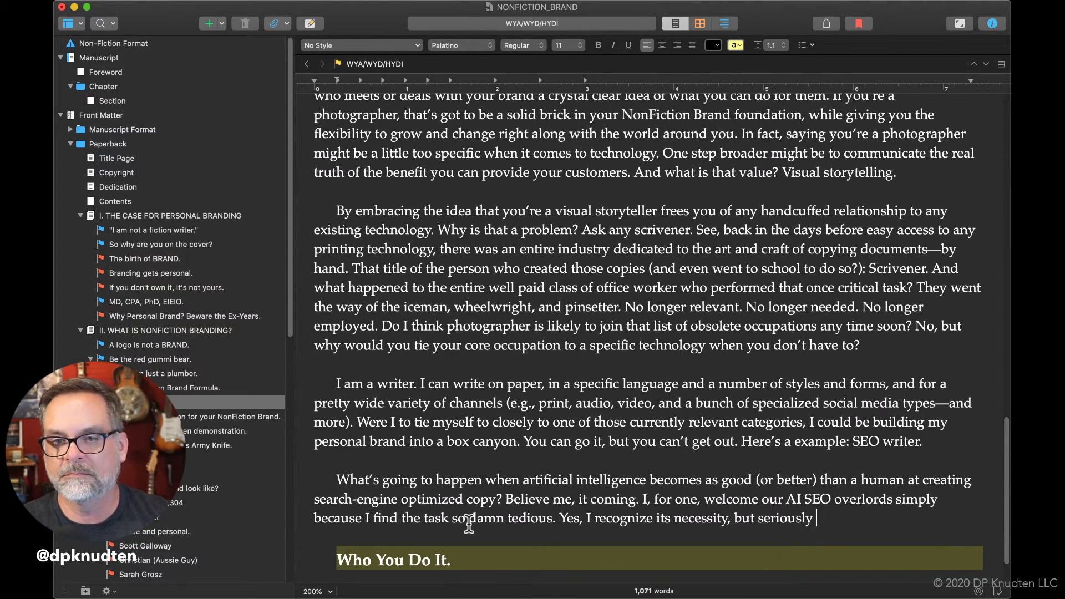
text(, it h)
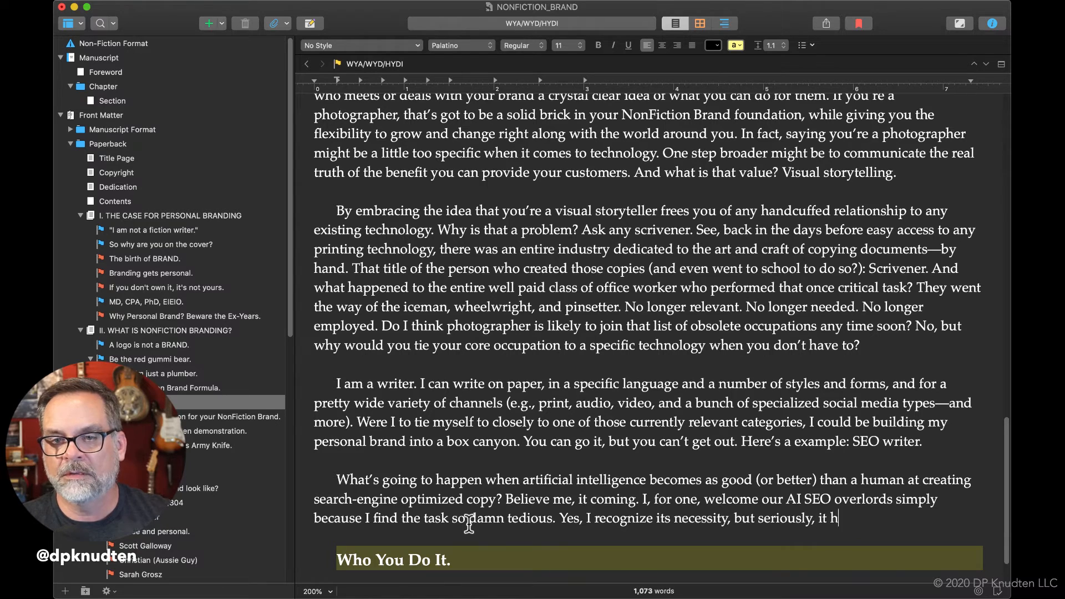
text(as more to)
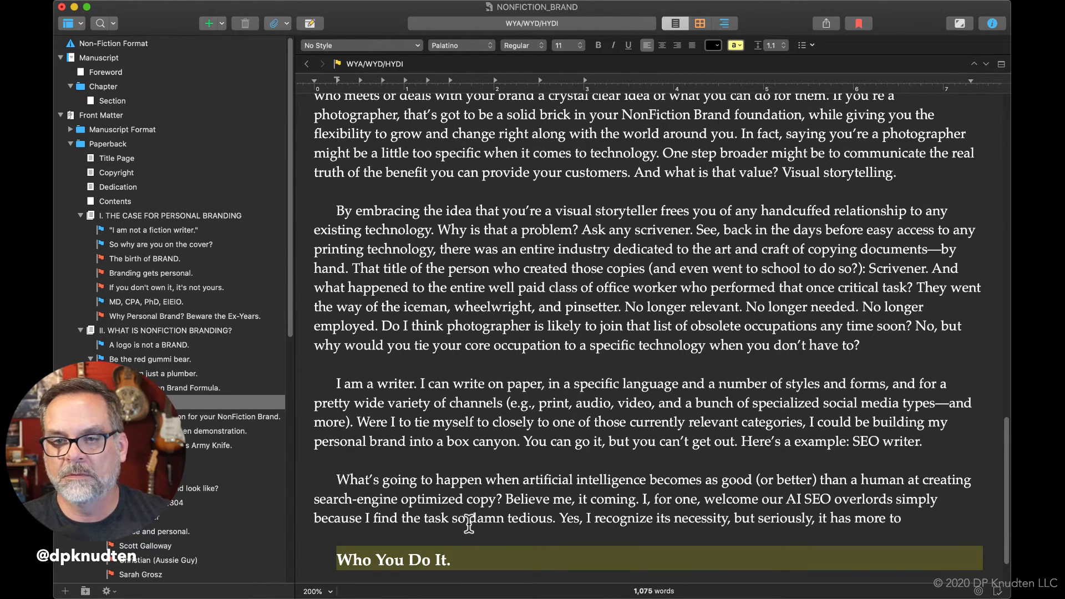
text( do wit)
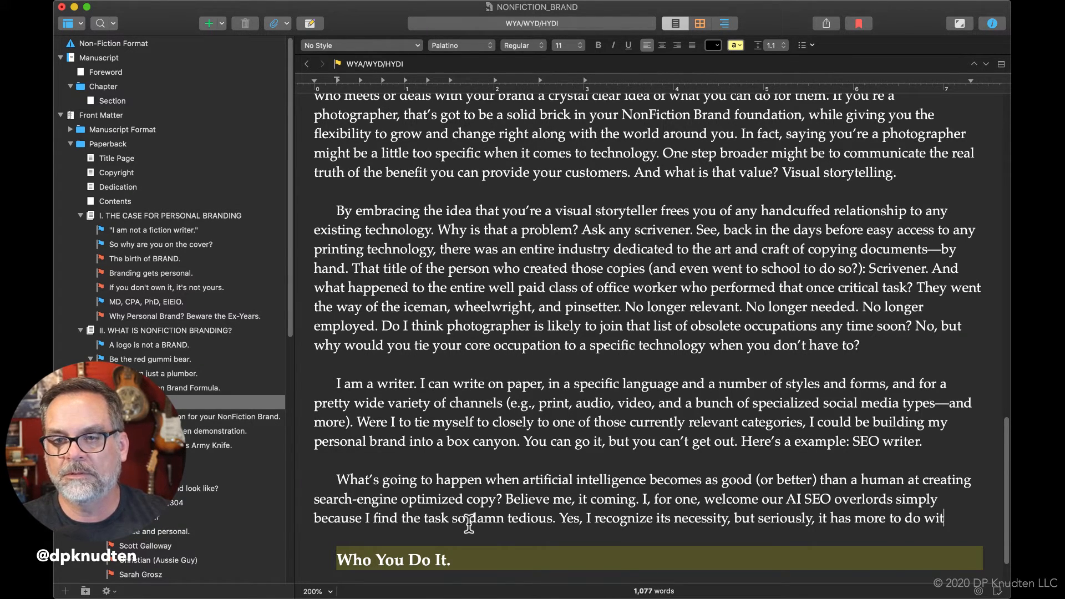
text(h tooth )
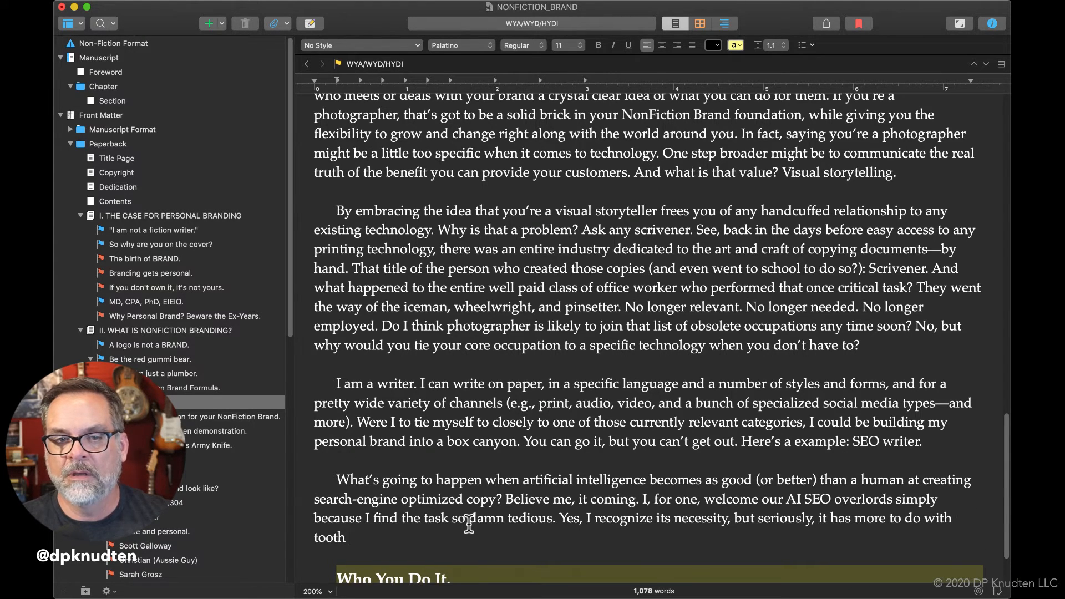
text(brushing)
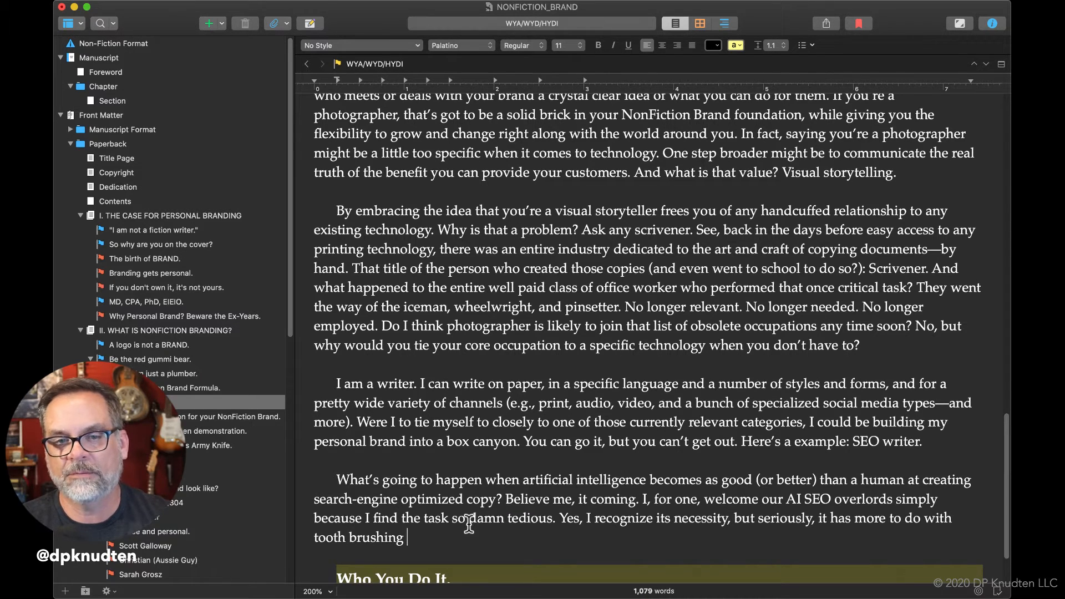
Change "tooth" to "teeth" before "brushing" in the necessity sentence.
click(332, 537)
key(BackSpace)
key(BackSpace)
key(BackSpace)
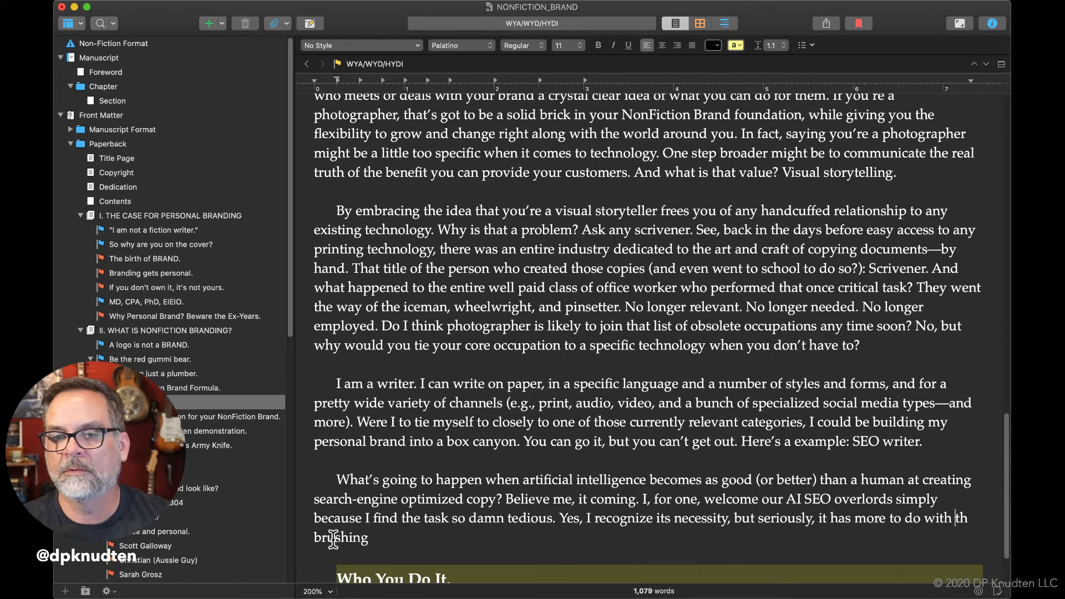
text(te)
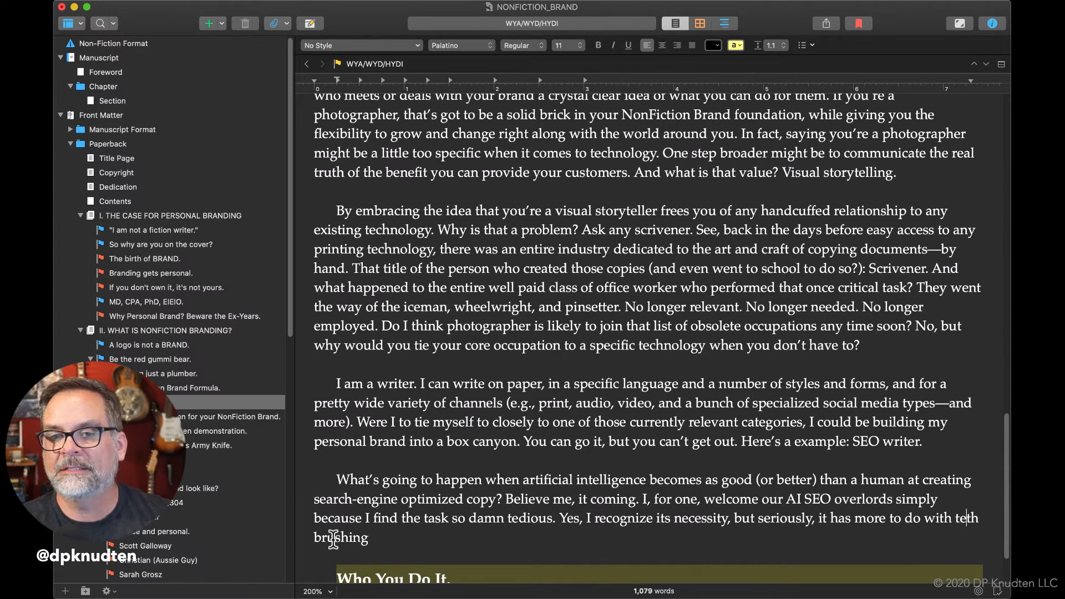
text(e)
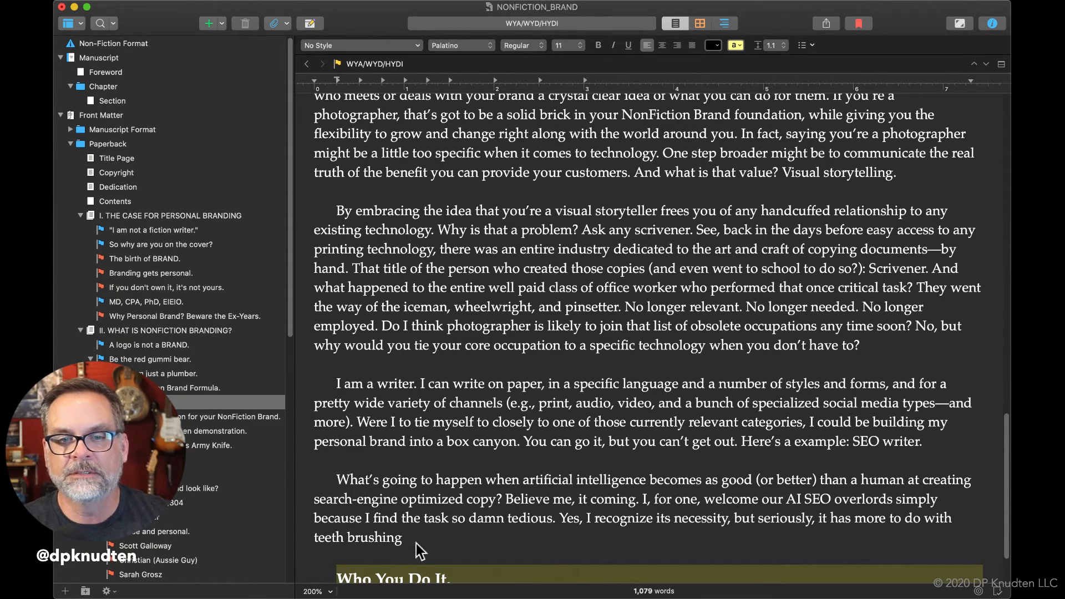
text( and shoe)
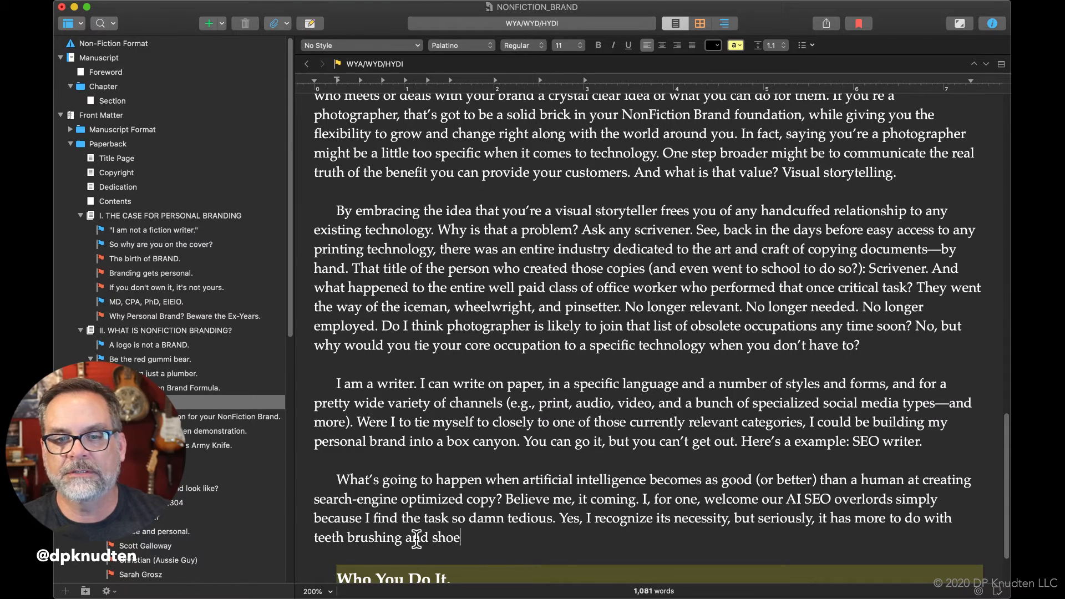
text( tying )
text(than)
text( anythin)
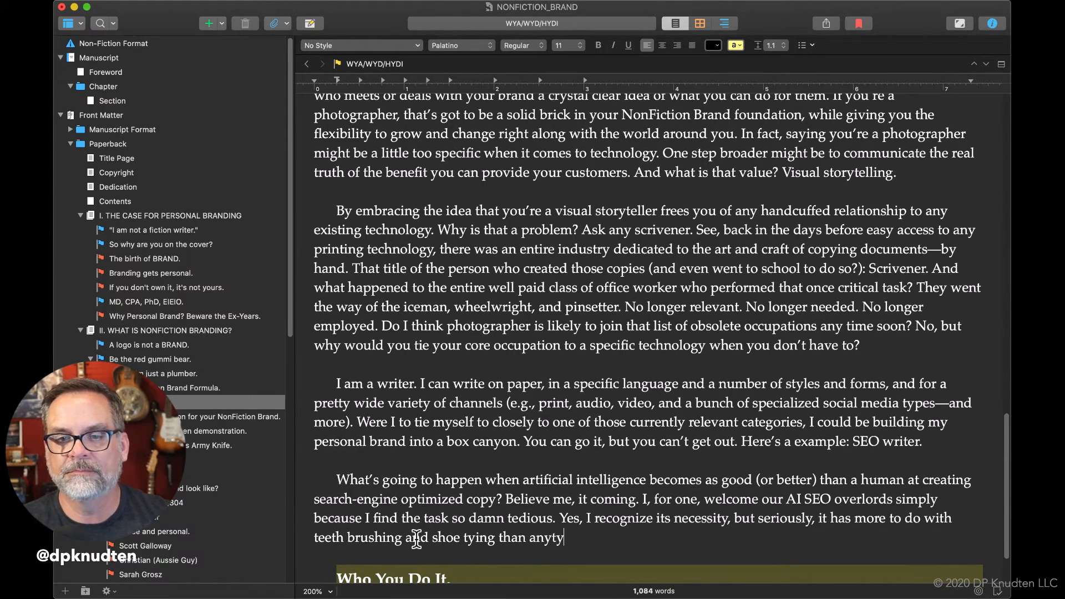
text(g else)
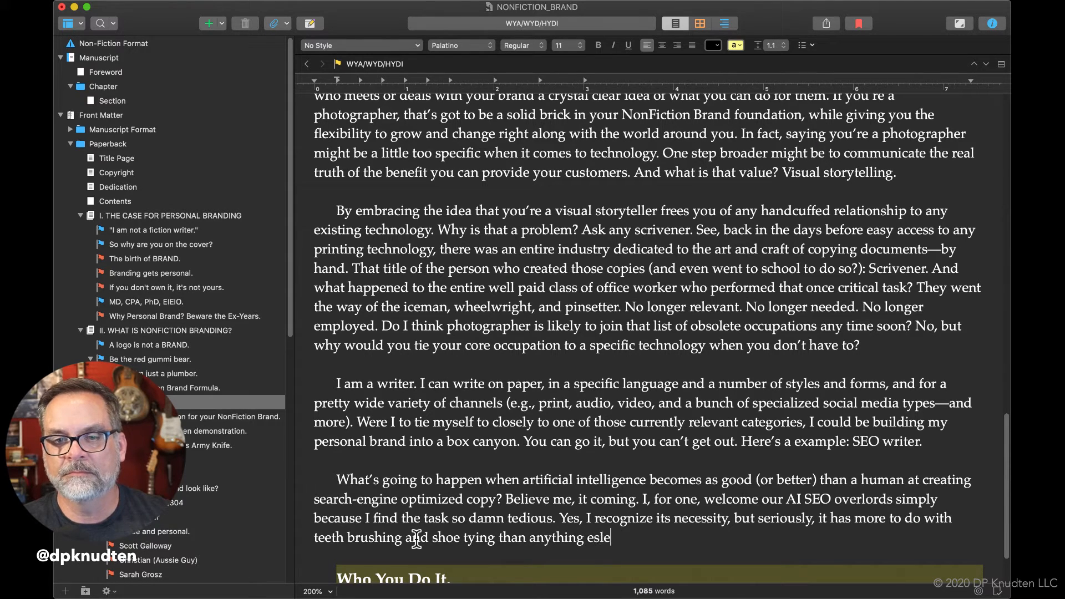
Extend the teeth brushing sentence with "and shoe tying than anything else", correcting the spelling of "else".
key(BackSpace)
key(BackSpace)
key(BackSpace)
text(lse.)
key(BackSpace)
key(BackSpace)
End the teeth brushing sentence with a period and start another one with "And mark my words:".
text(e. And marke)
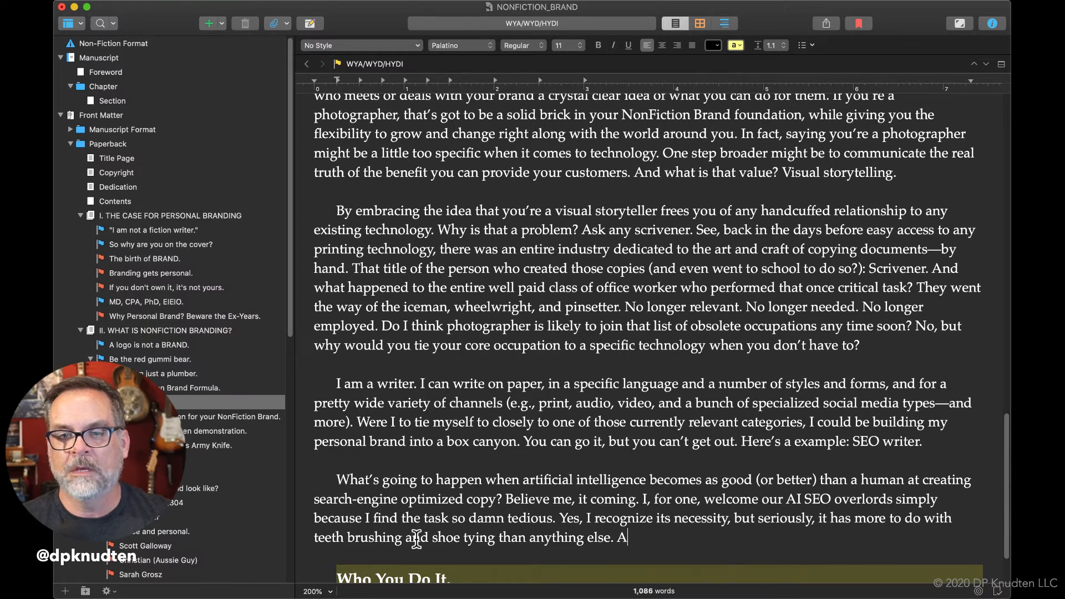
key(BackSpace)
key(BackSpace)
text(rk my words: SEO Sp)
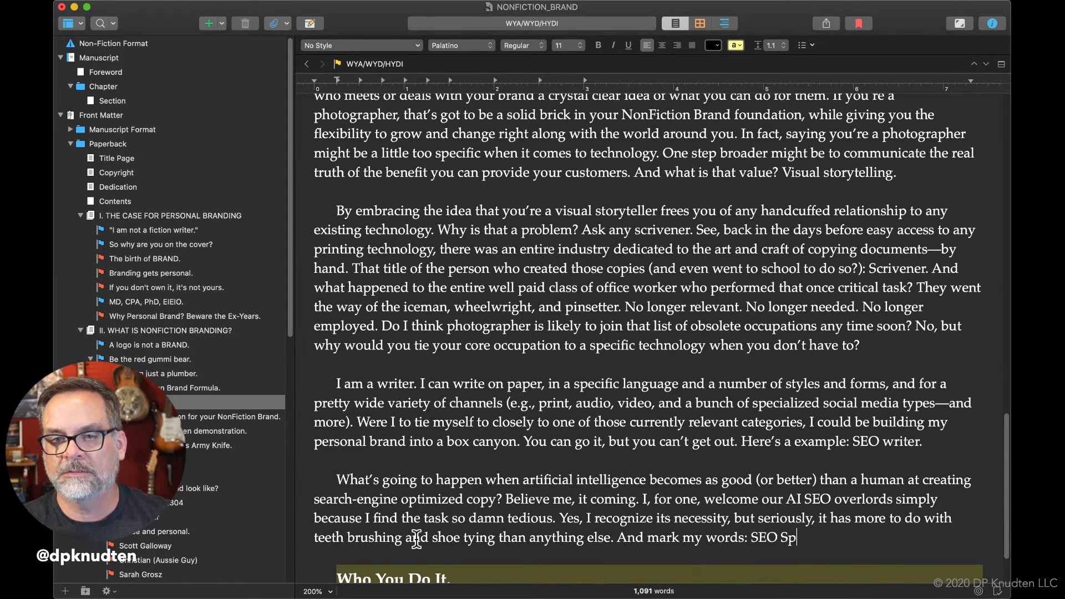
Continue after "mark my words:" with "SEO specialist today,", using a lowercase "s" in "specialist".
key(BackSpace)
key(BackSpace)
text(specials)
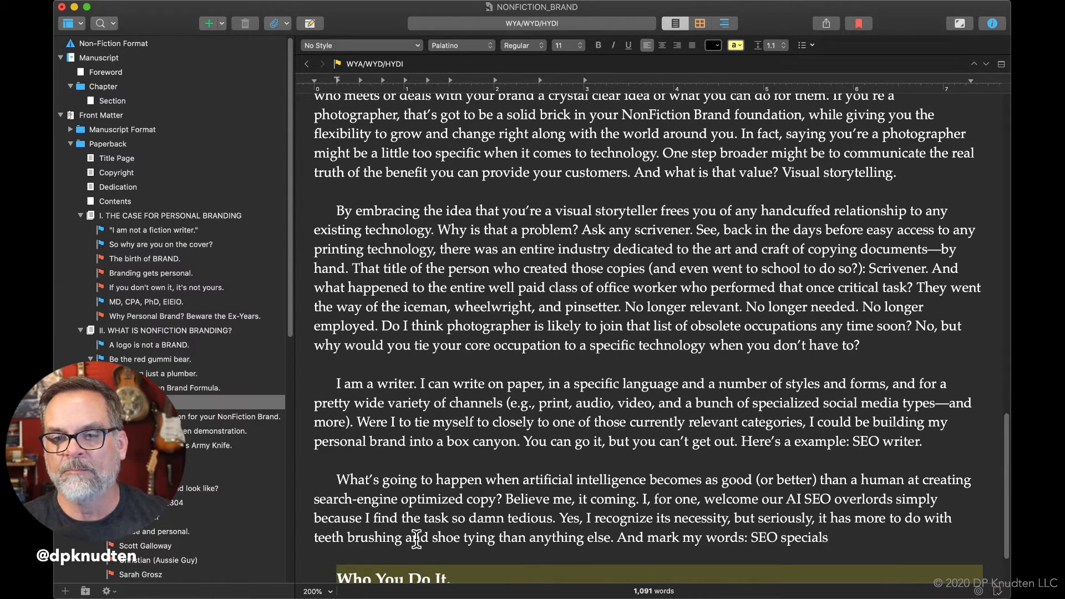
key(BackSpace)
text(ist today, )
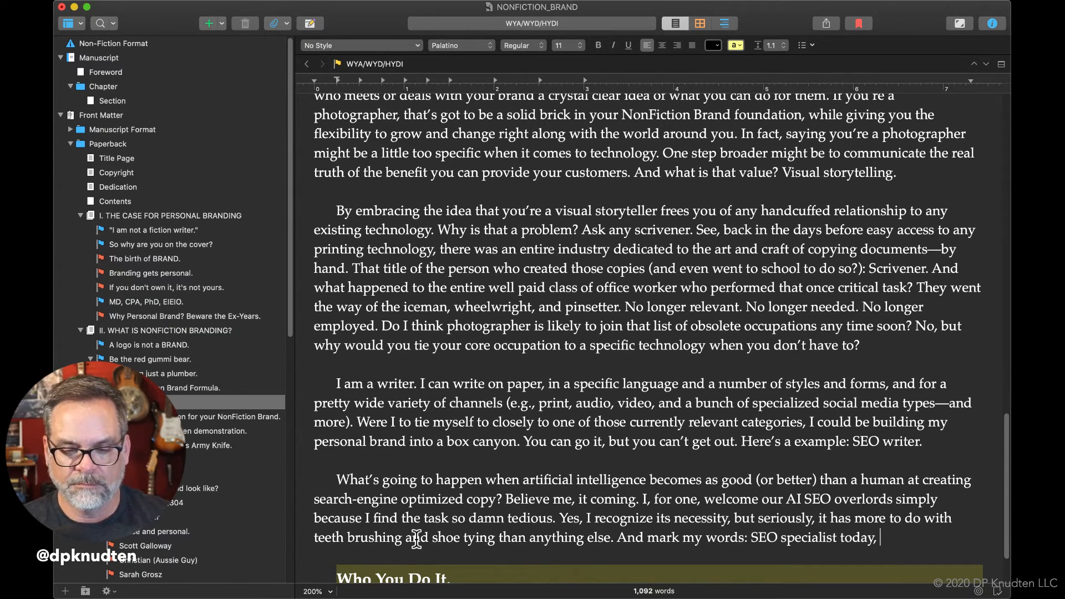
text(itrr)
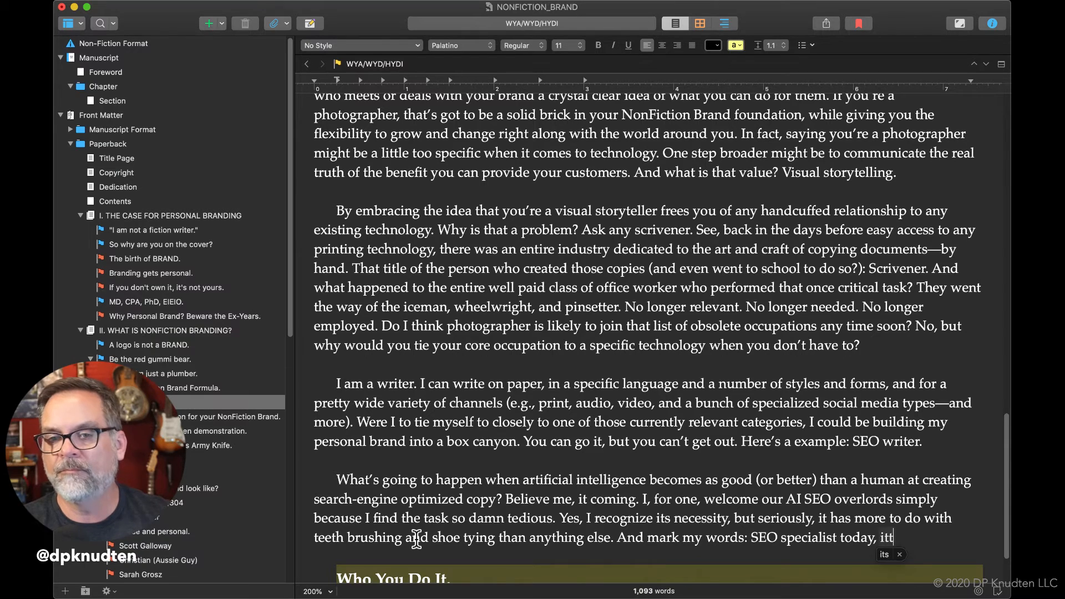
Complete the SEO specialist sentence with "irrelevant tomorrow.", correcting the spelling of both words.
key(BackSpace)
key(BackSpace)
key(BackSpace)
text(rr)
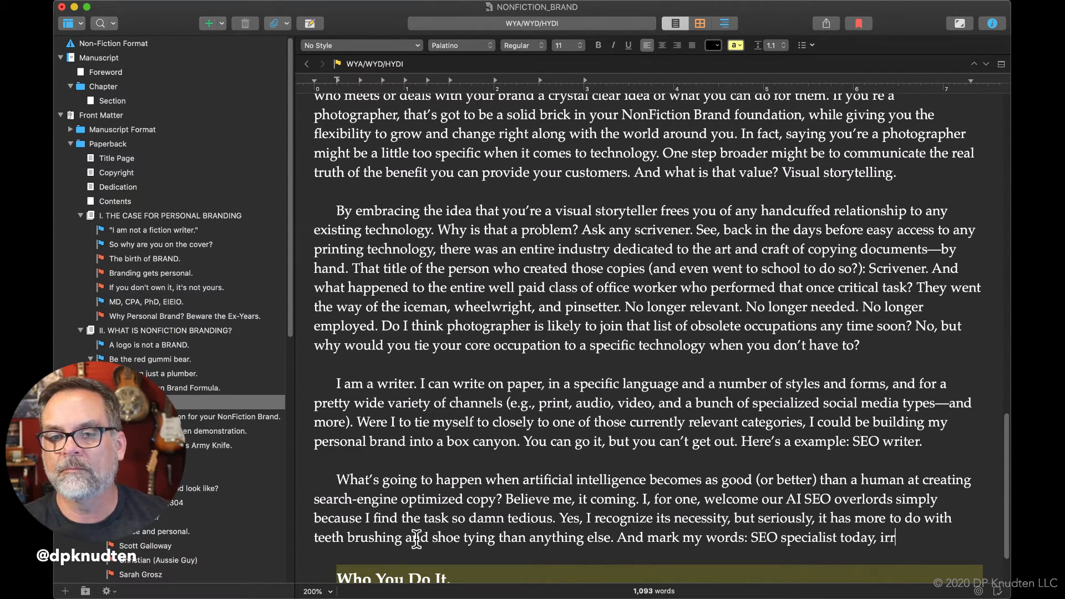
text(el)
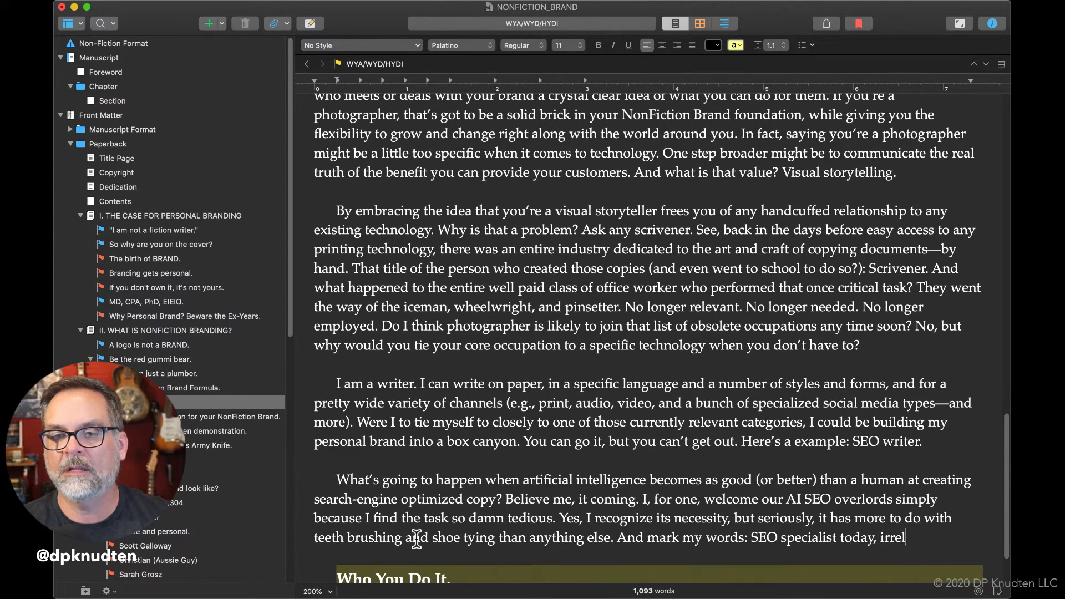
text(evant to)
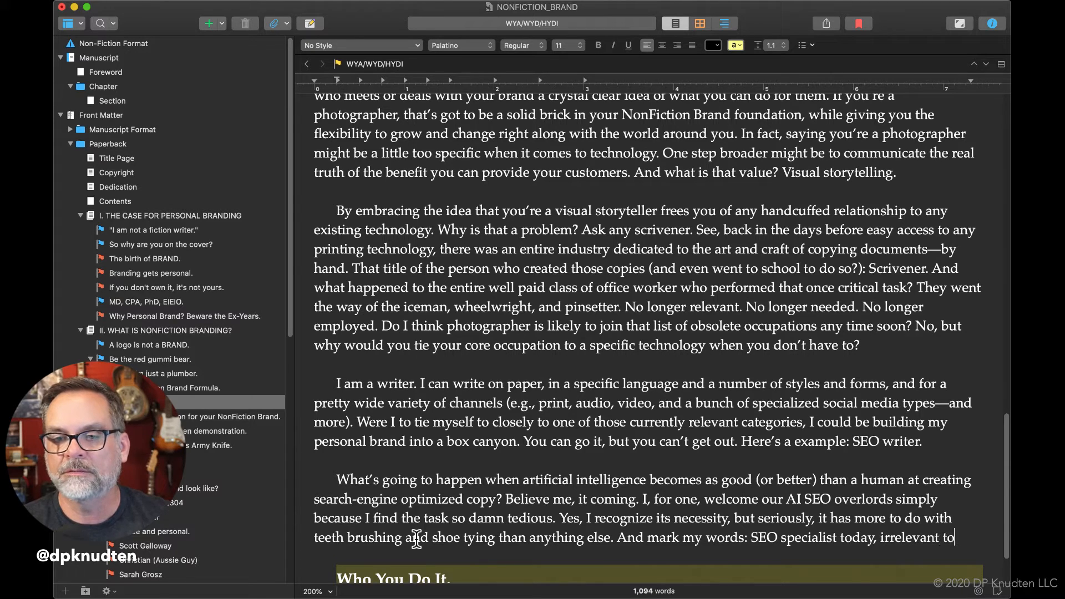
text(morrow)
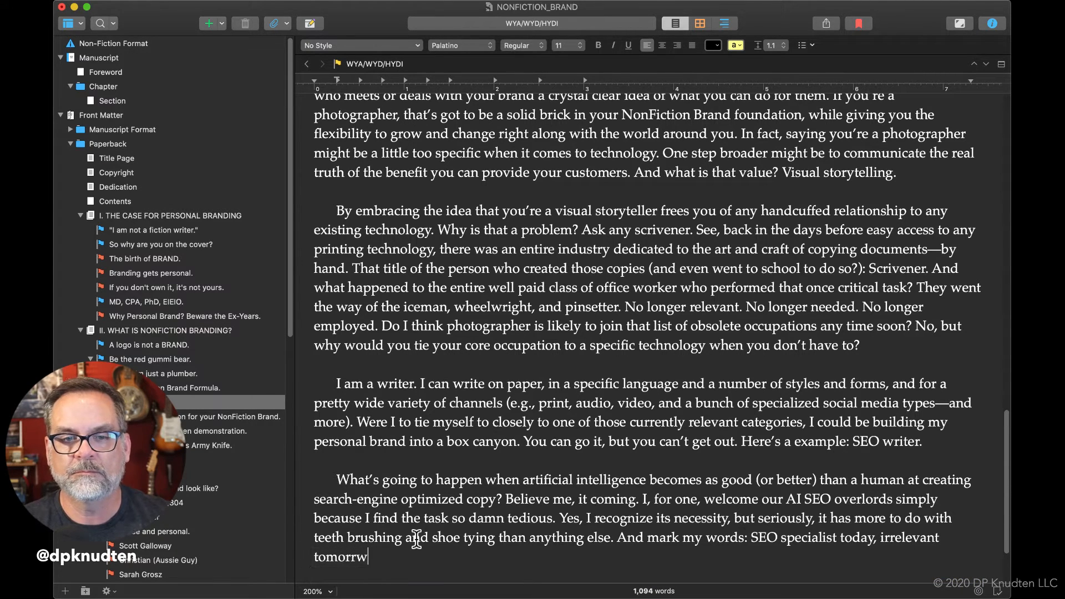
text(.)
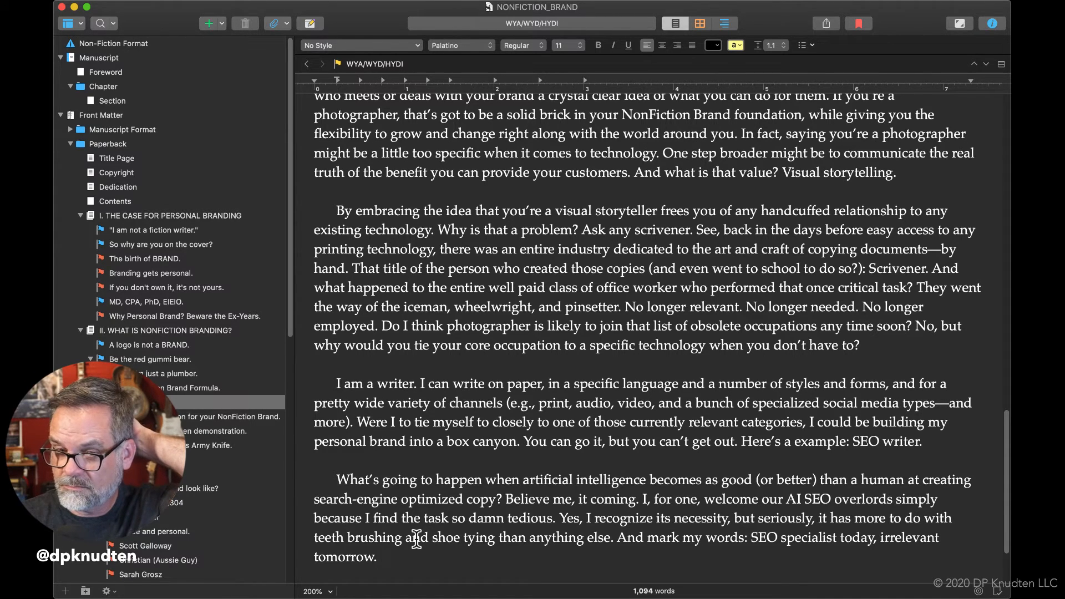
text( A)
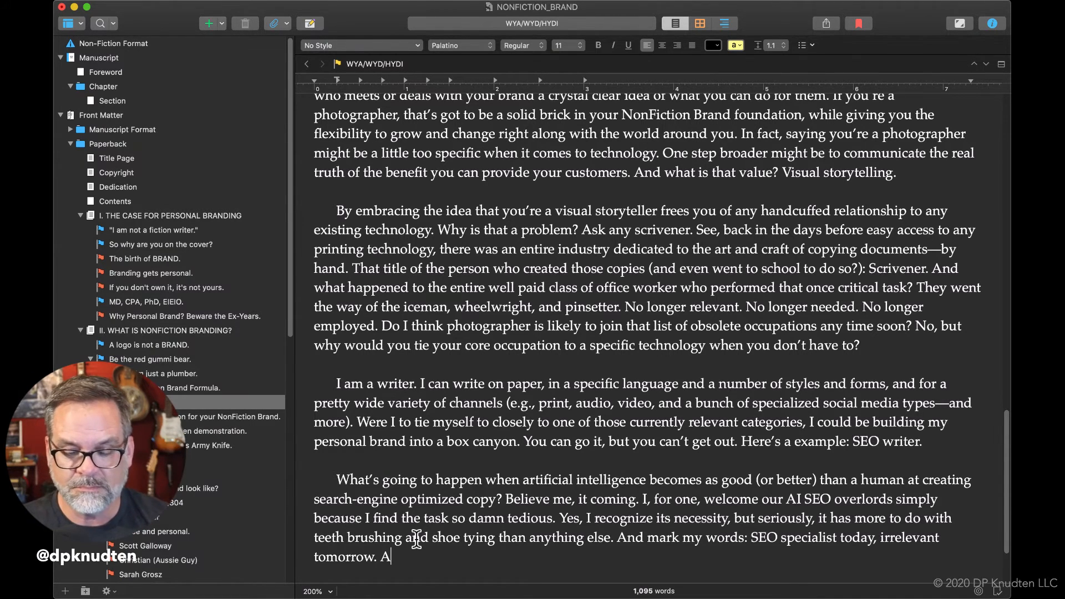
text(h, but)
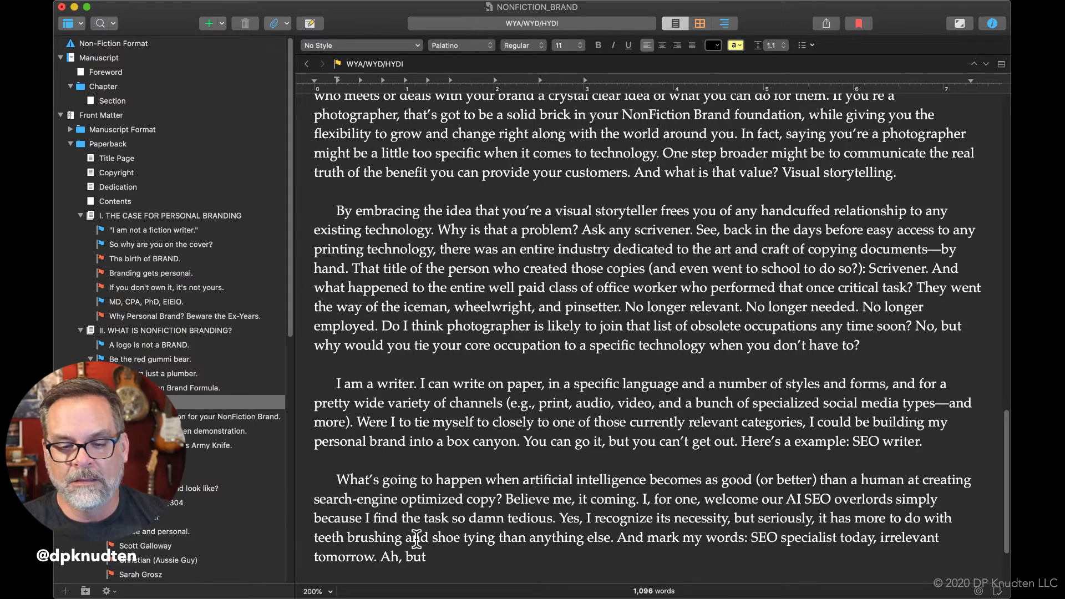
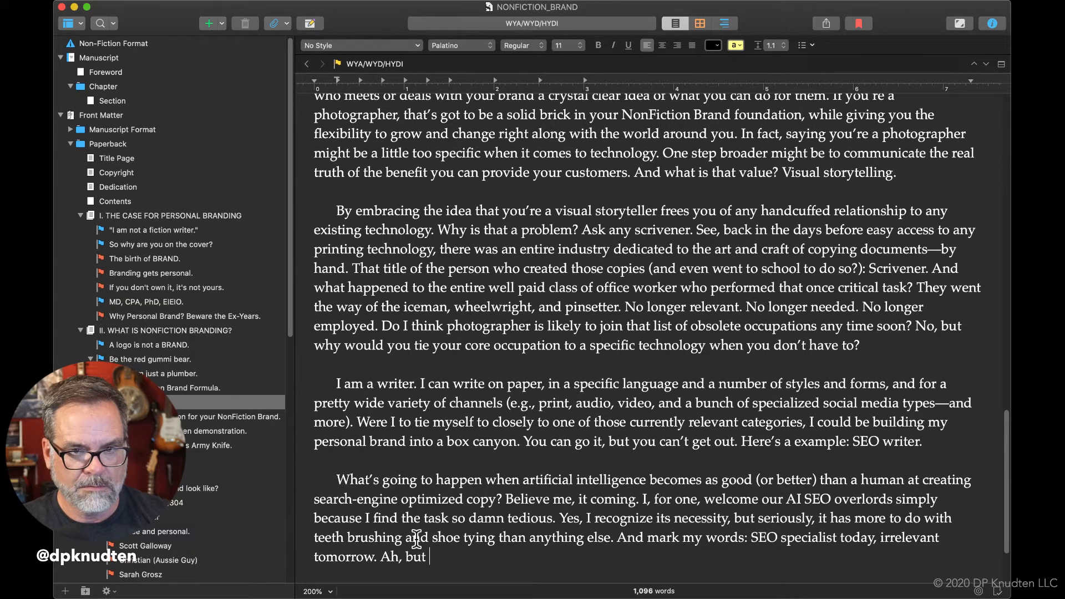
text(those who)
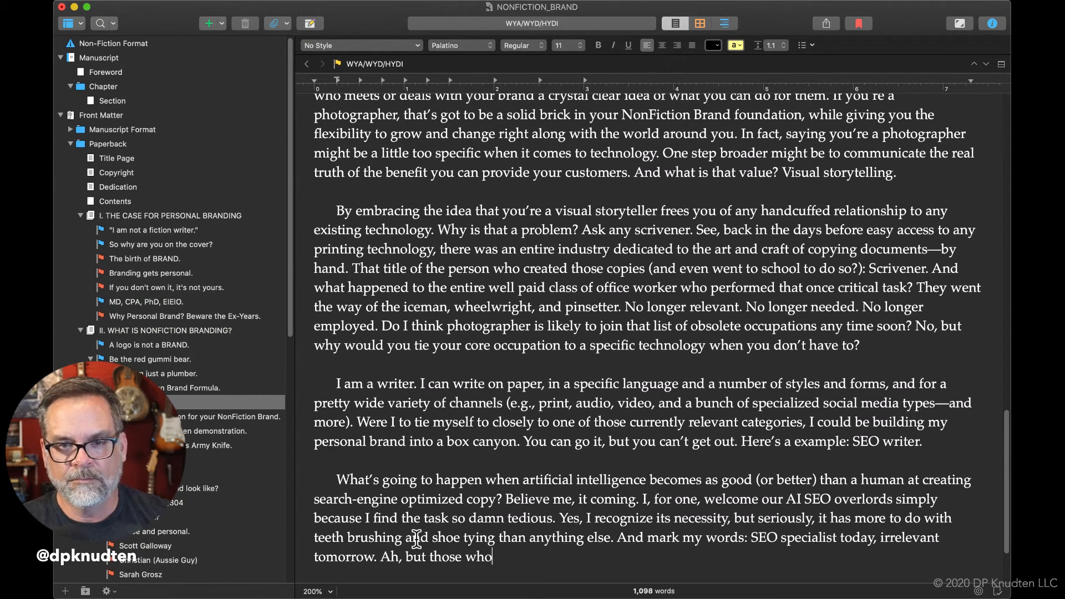
key(BackSpace)
key(BackSpace)
key(BackSpace)
key(BackSpace)
key(BackSpace)
key(BackSpace)
key(BackSpace)
key(BackSpace)
key(BackSpace)
key(BackSpace)
key(BackSpace)
key(BackSpace)
key(BackSpace)
key(BackSpace)
key(BackSpace)
key(BackSpace)
key(BackSpace)
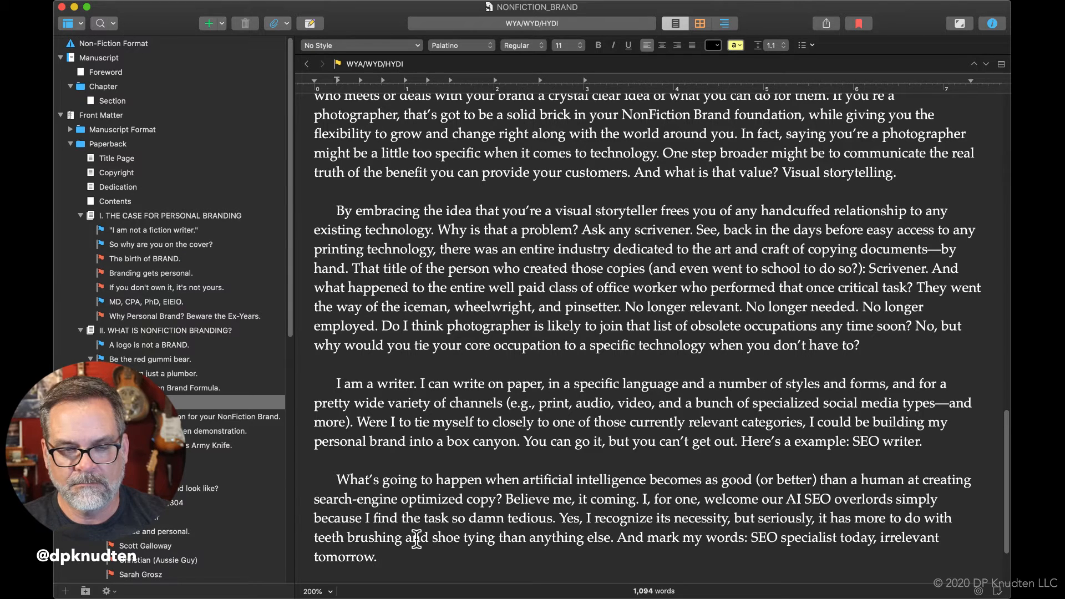
Start a new paragraph after the SEO specialist sentence with "So what's the broader, evergreen".
key(Return)
key(Return)
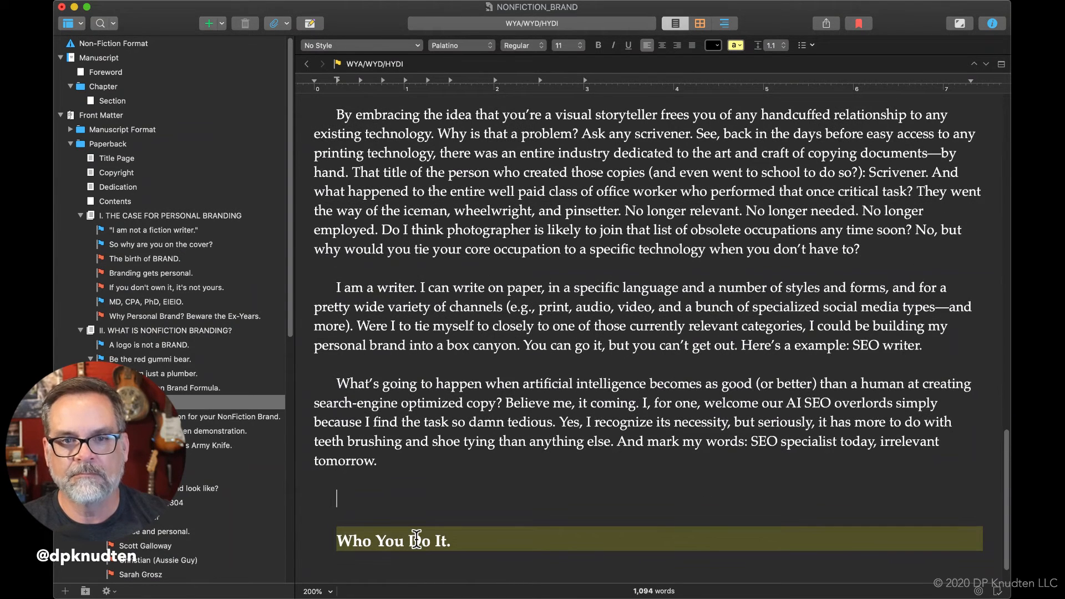
text(So what's the )
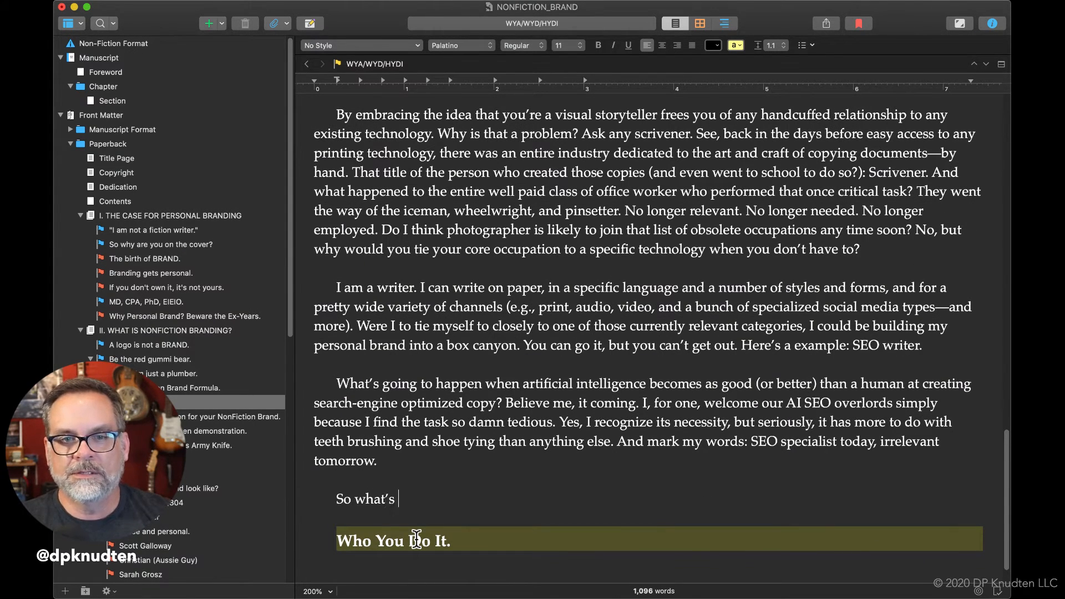
text(broader)
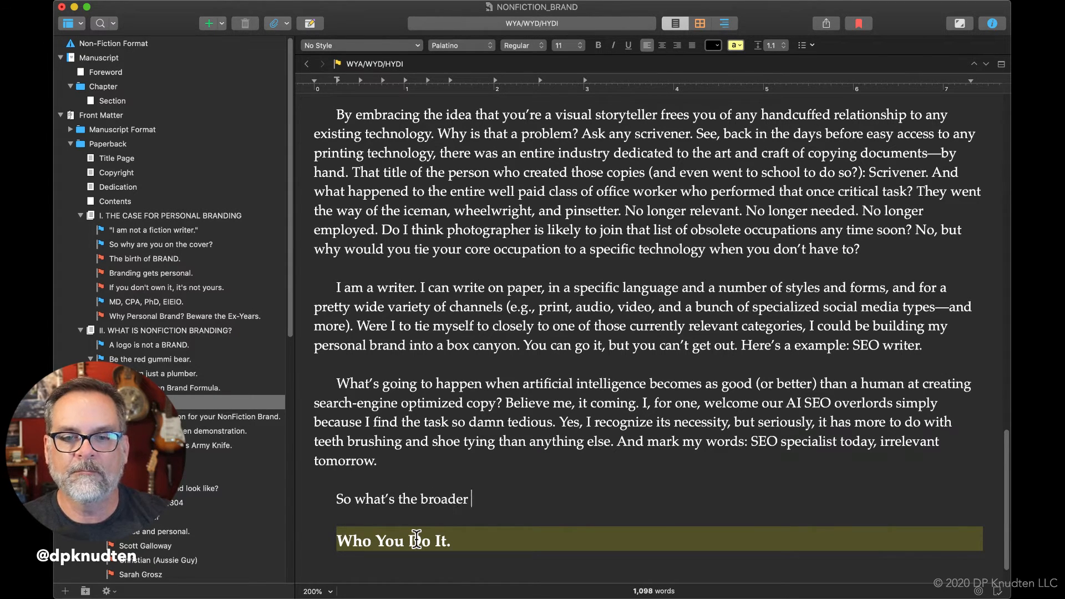
text(, ever)
key(BackSpace)
key(BackSpace)
key(BackSpace)
text(vergreen )
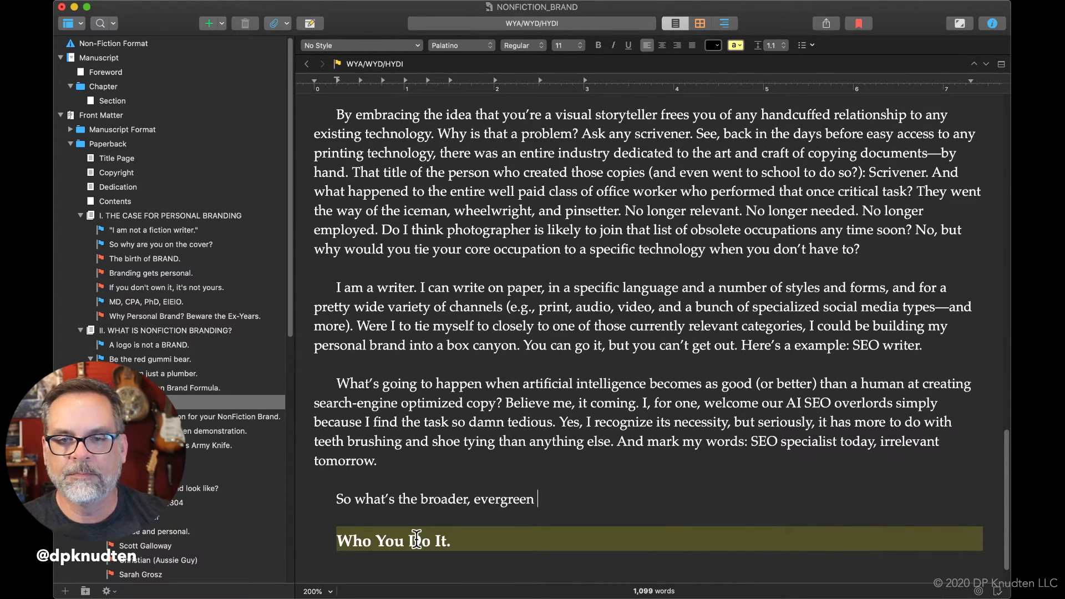
text(vers)
Complete the "broader, evergreen" question with "title for what you do?".
key(BackSpace)
key(BackSpace)
key(BackSpace)
key(BackSpace)
text(title )
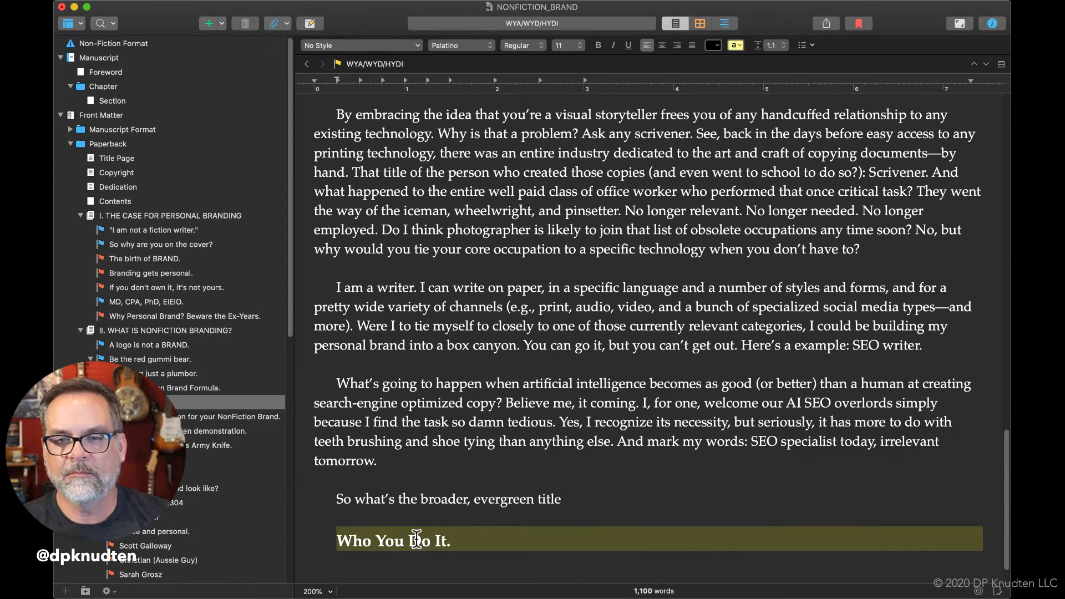
text(for what you do)
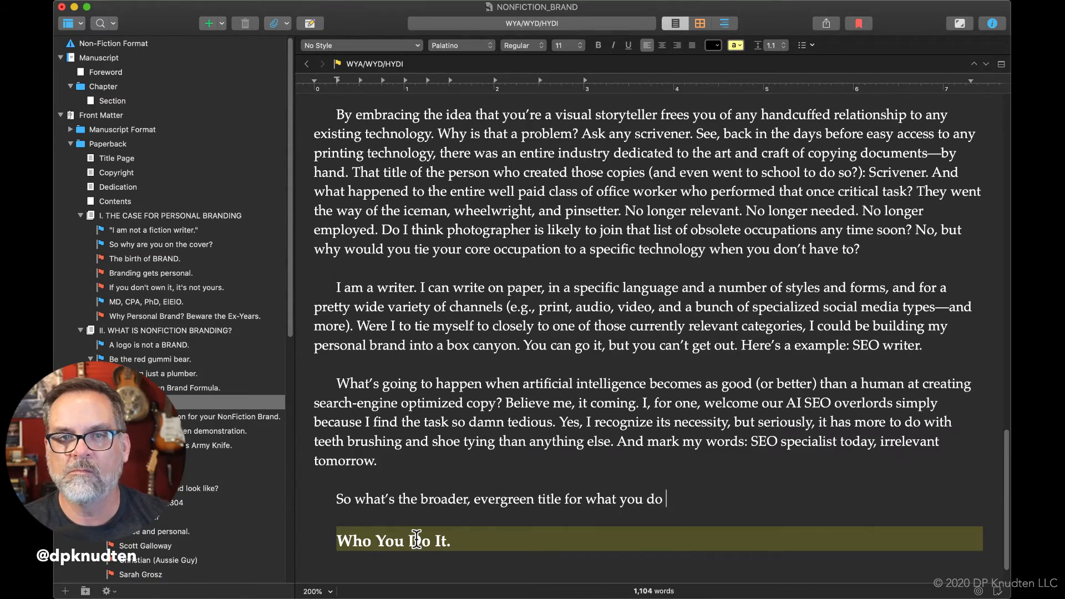
scroll(416, 538, up, 10)
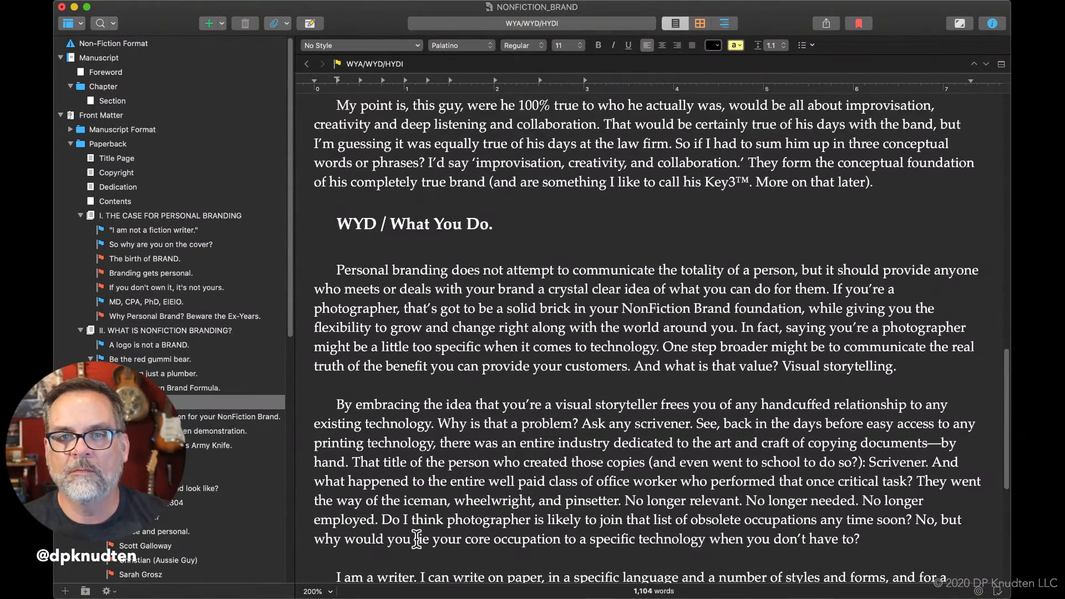
scroll(417, 537, down, 3)
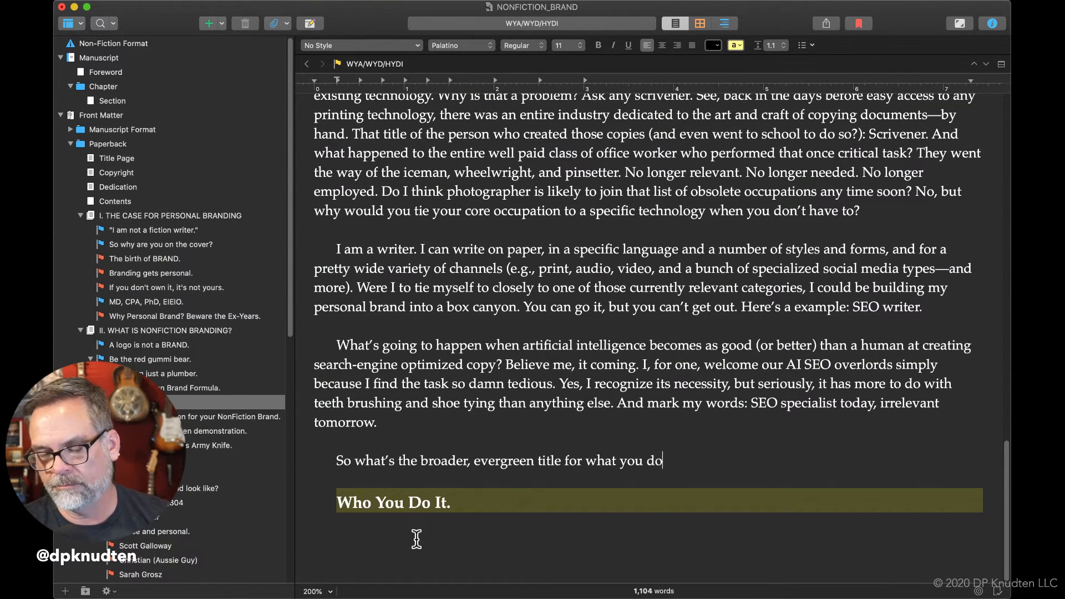
text(?)
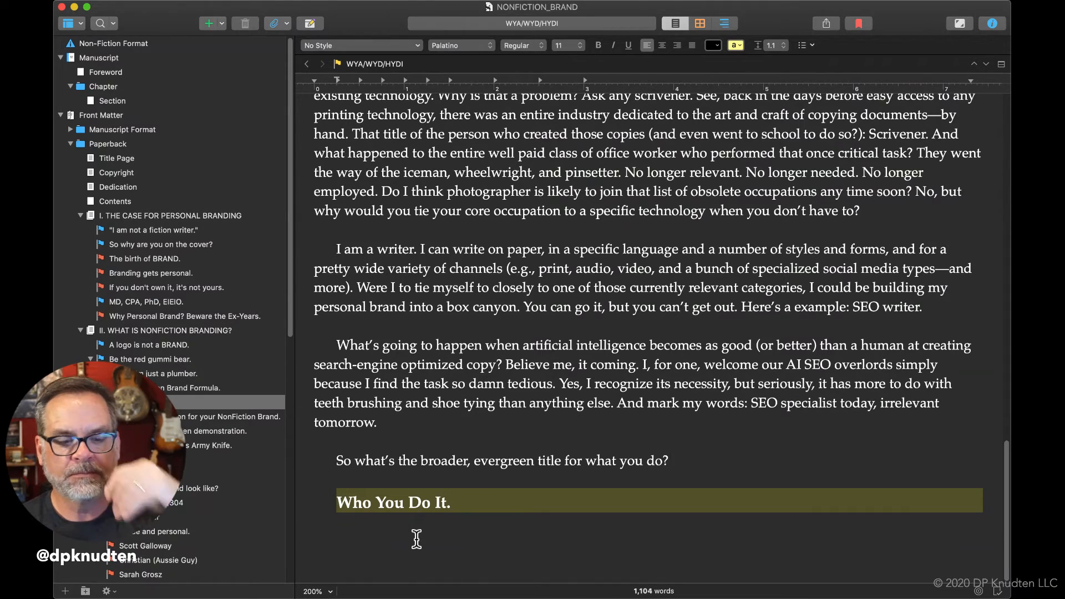
text(A)
key(BackSpace)
text(To be calle)
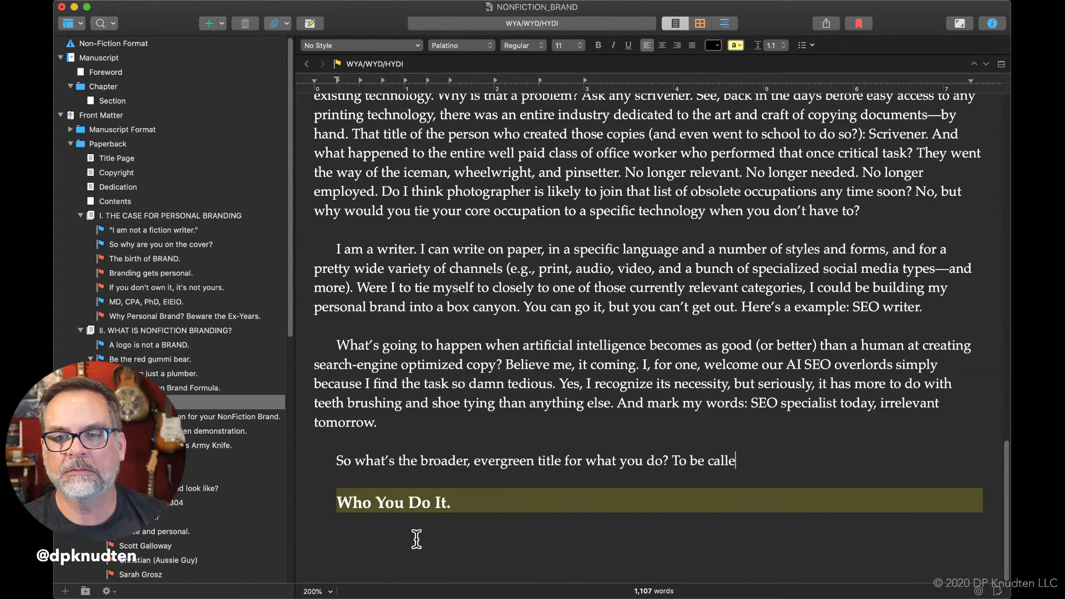
text(d an ul)
key(BackSpace)
key(BackSpace)
text(illustrator)
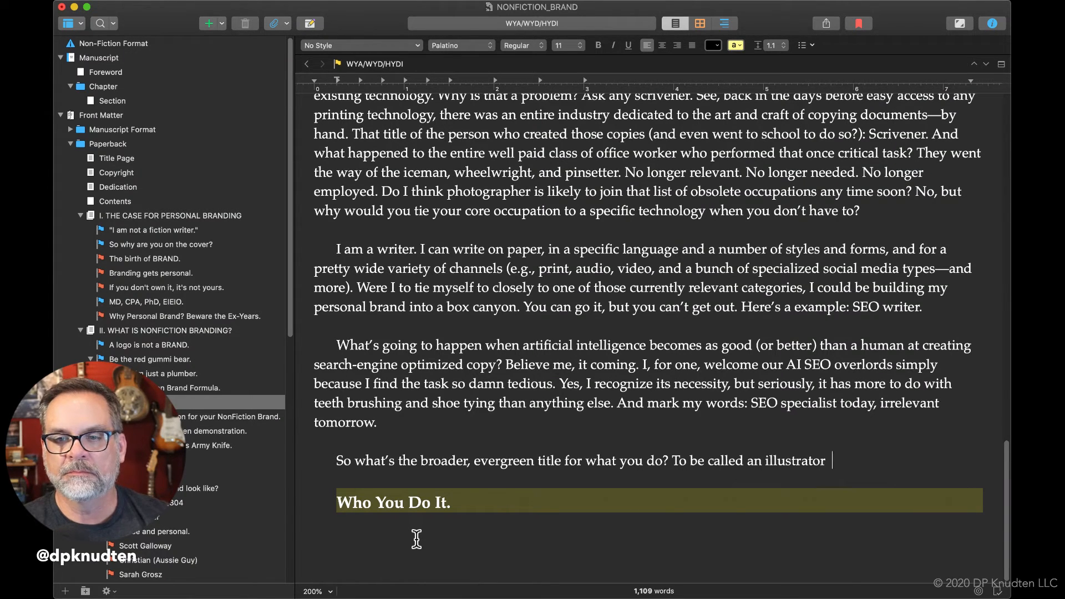
text(is to enbalb)
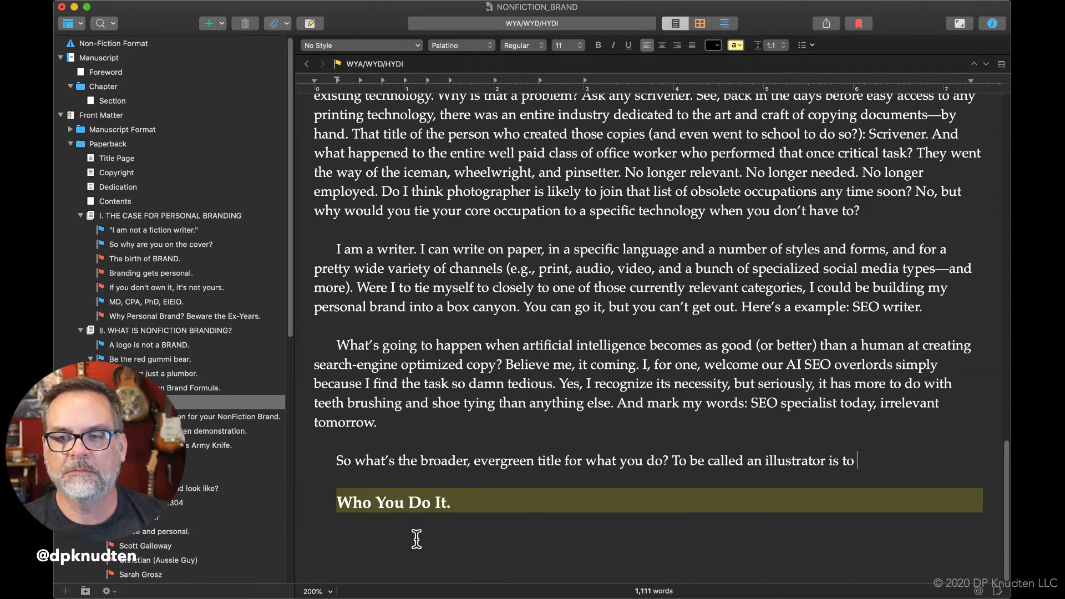
key(BackSpace)
key(BackSpace)
key(BackSpace)
key(BackSpace)
key(BackSpace)
key(BackSpace)
key(BackSpace)
key(BackSpace)
key(BackSpace)
key(BackSpace)
key(BackSpace)
key(BackSpace)
key(BackSpace)
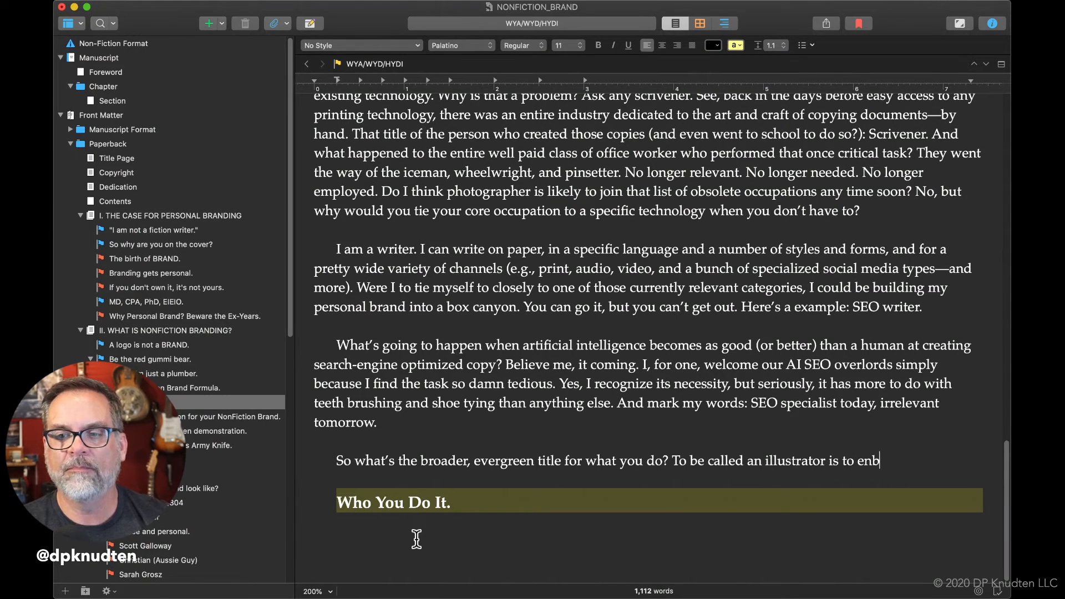
key(BackSpace)
key(BackSpace)
key(BackSpace)
key(BackSpace)
key(BackSpace)
key(BackSpace)
key(BackSpace)
key(BackSpace)
key(BackSpace)
key(BackSpace)
key(BackSpace)
key(BackSpace)
key(BackSpace)
key(BackSpace)
key(BackSpace)
key(BackSpace)
key(BackSpace)
key(BackSpace)
key(BackSpace)
key(BackSpace)
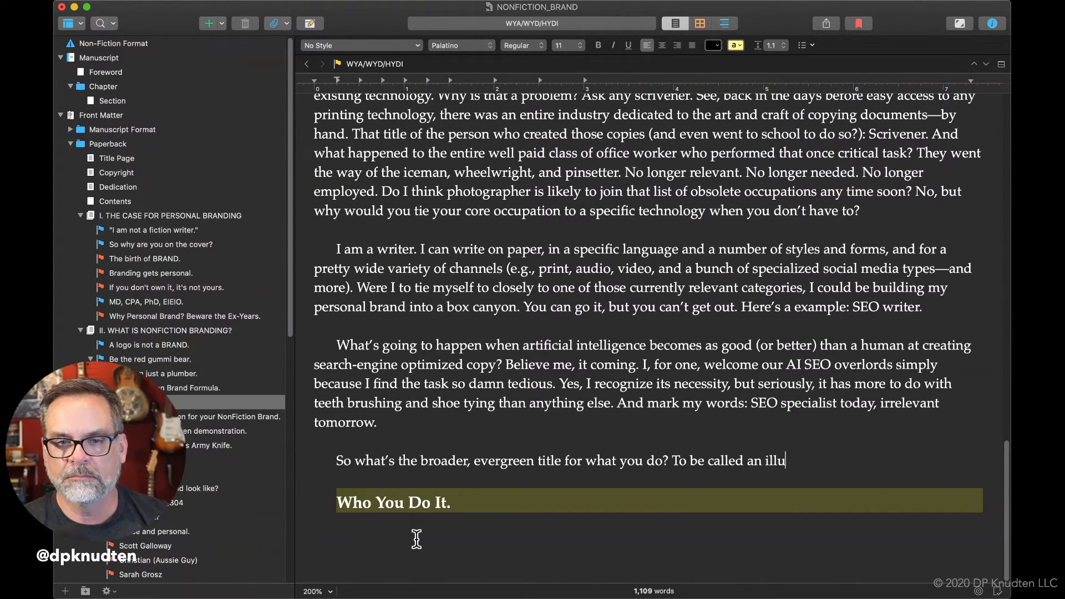
key(BackSpace)
key(BackSpace)
key(BackSpace)
key(BackSpace)
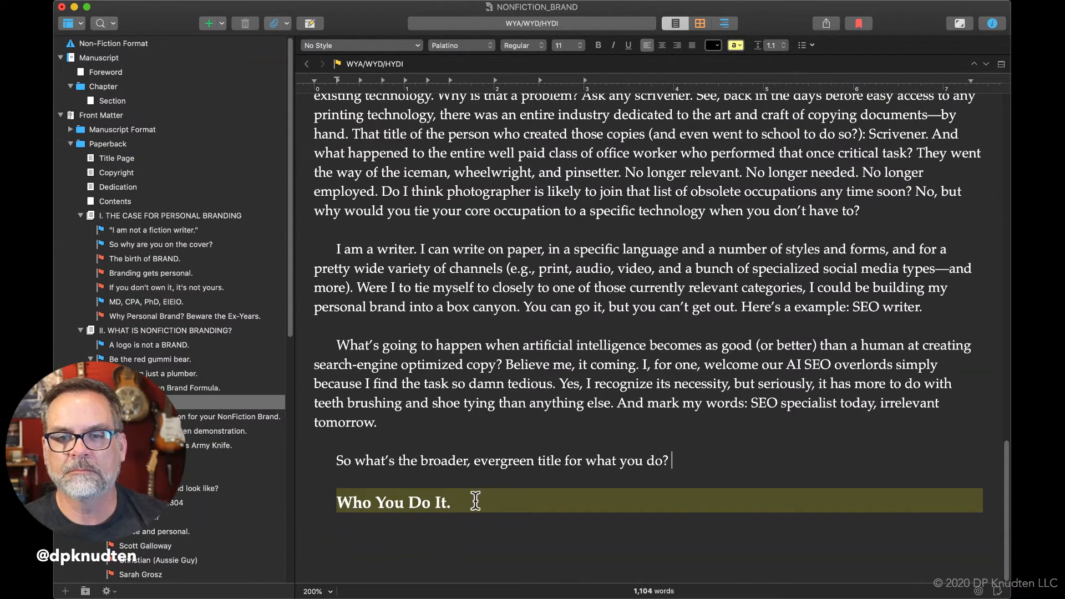
Insert ", first principle" after "evergreen" in the question and return the cursor to the paragraph's end.
click(534, 460)
text(first principle)
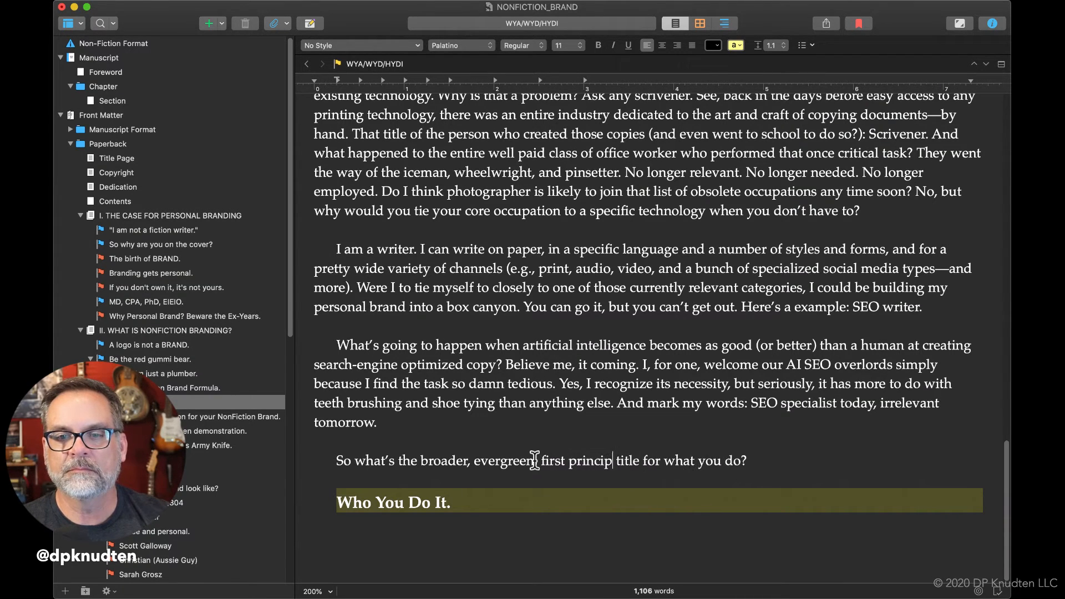
key(BackSpace)
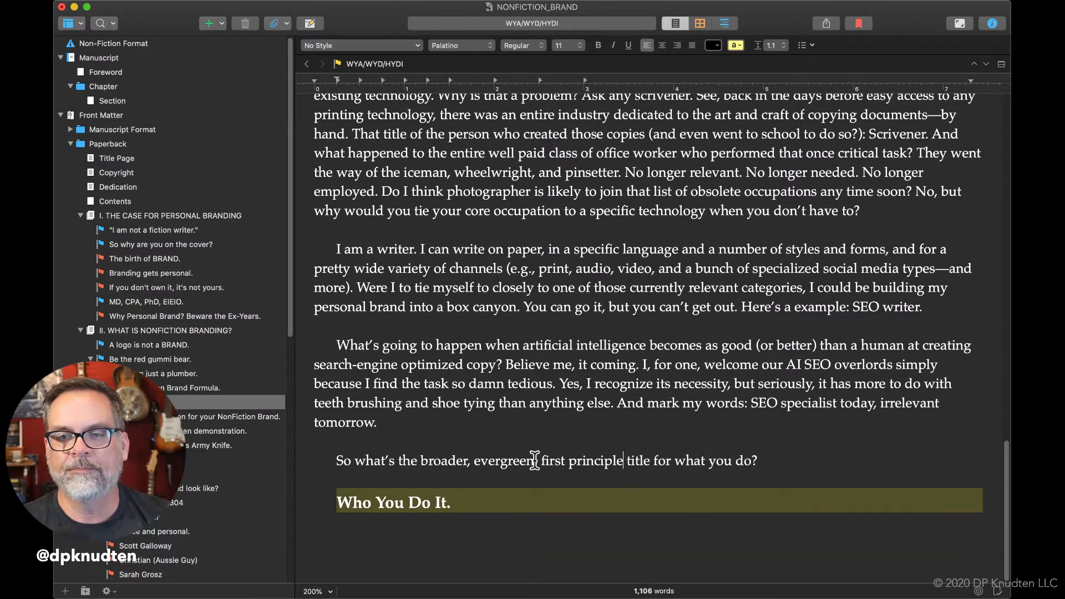
click(784, 466)
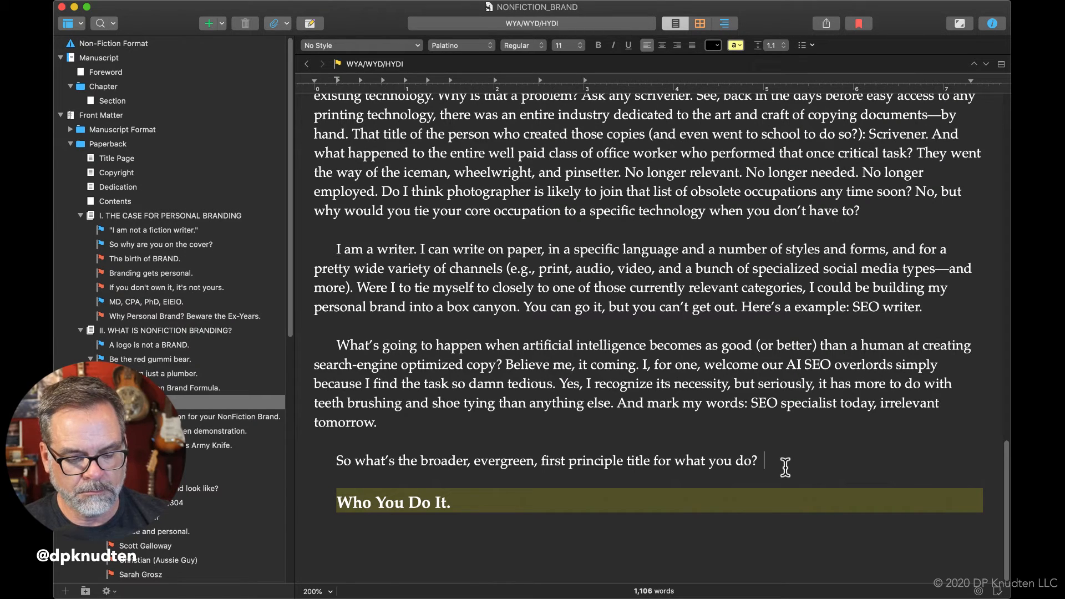
text(That's)
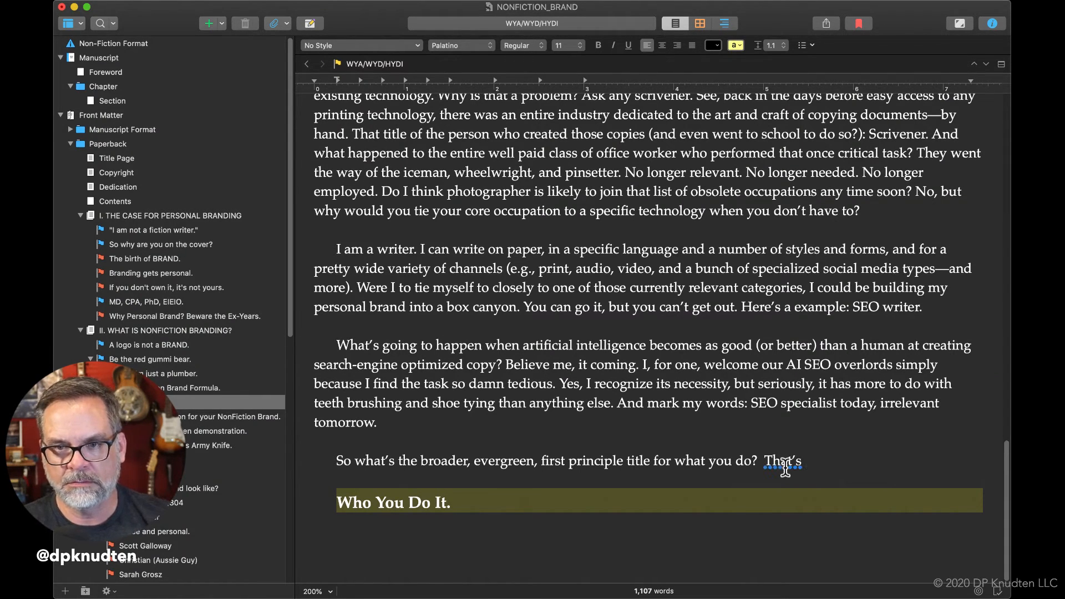
key(BackSpace)
key(BackSpace)
key(BackSpace)
key(BackSpace)
key(BackSpace)
key(BackSpace)
key(BackSpace)
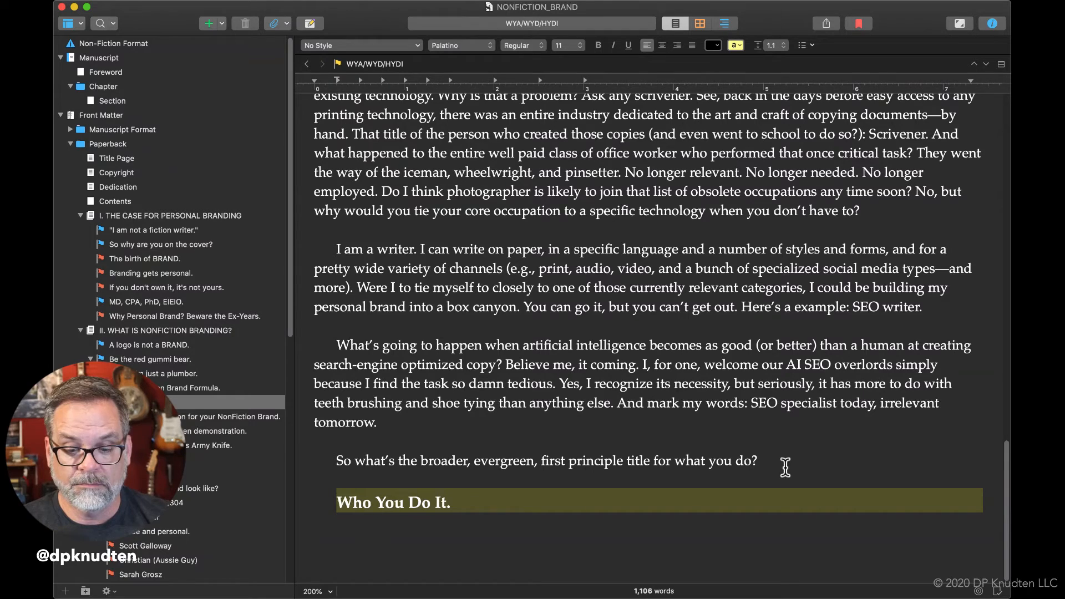
Follow the question with "You have to figure that out before doing anything else".
text(You have to)
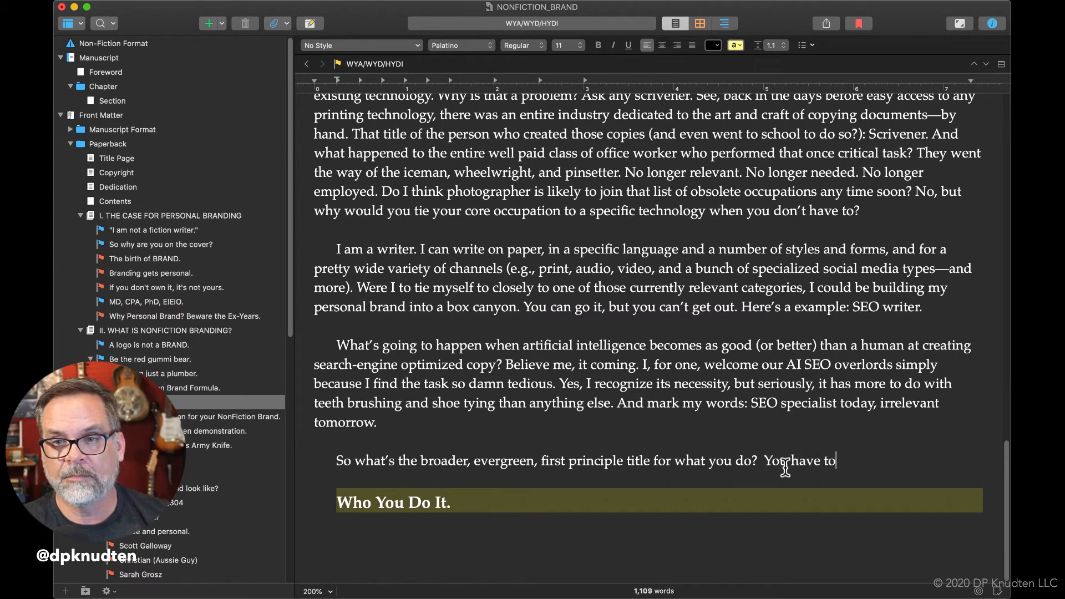
text( fir)
text(gure that out)
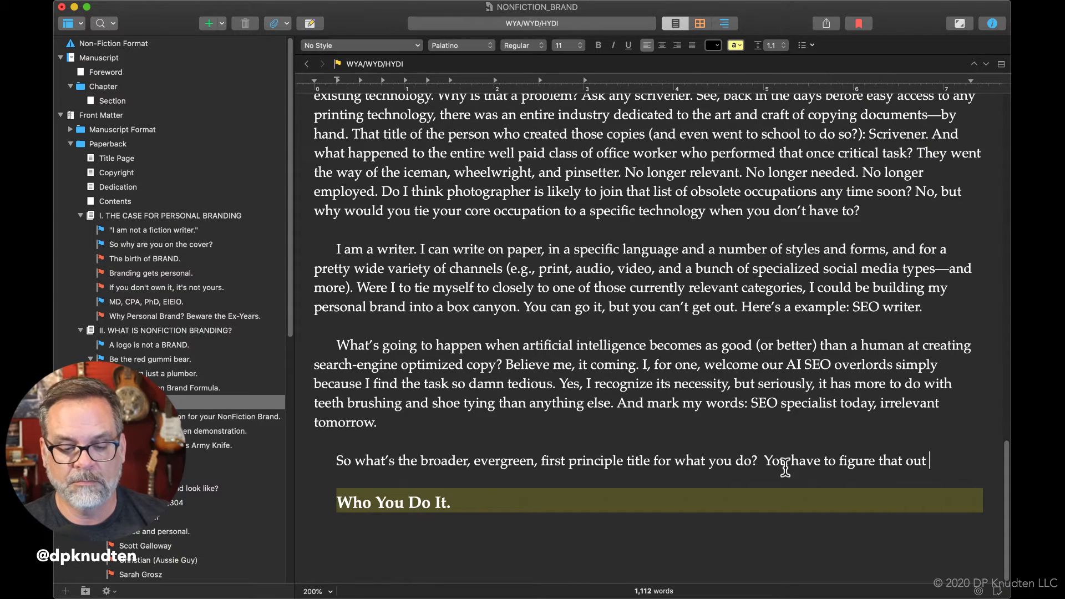
text( before)
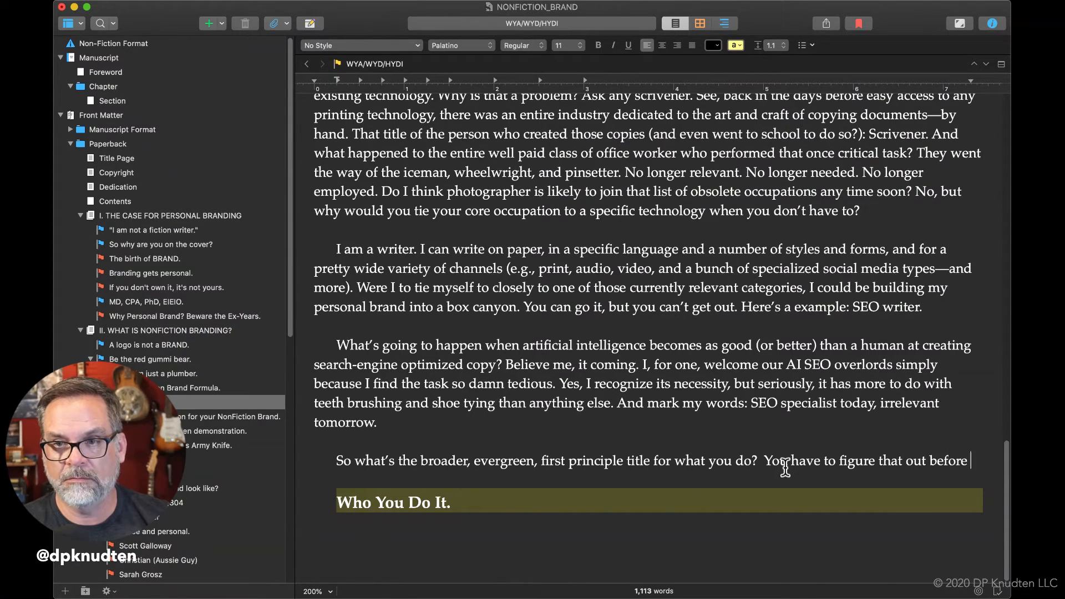
text( d)
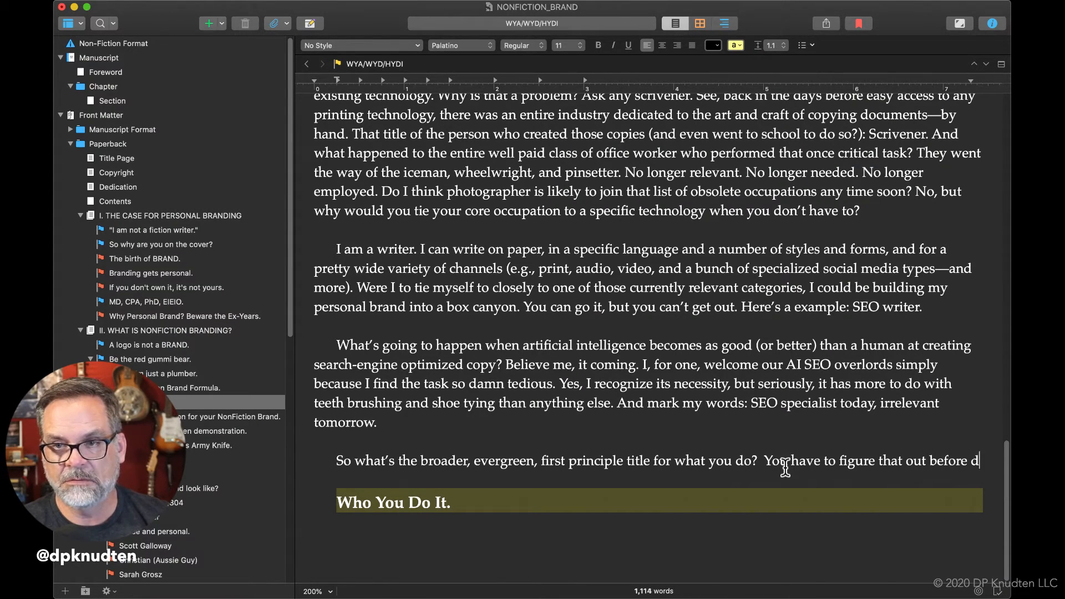
text(oing anything else )
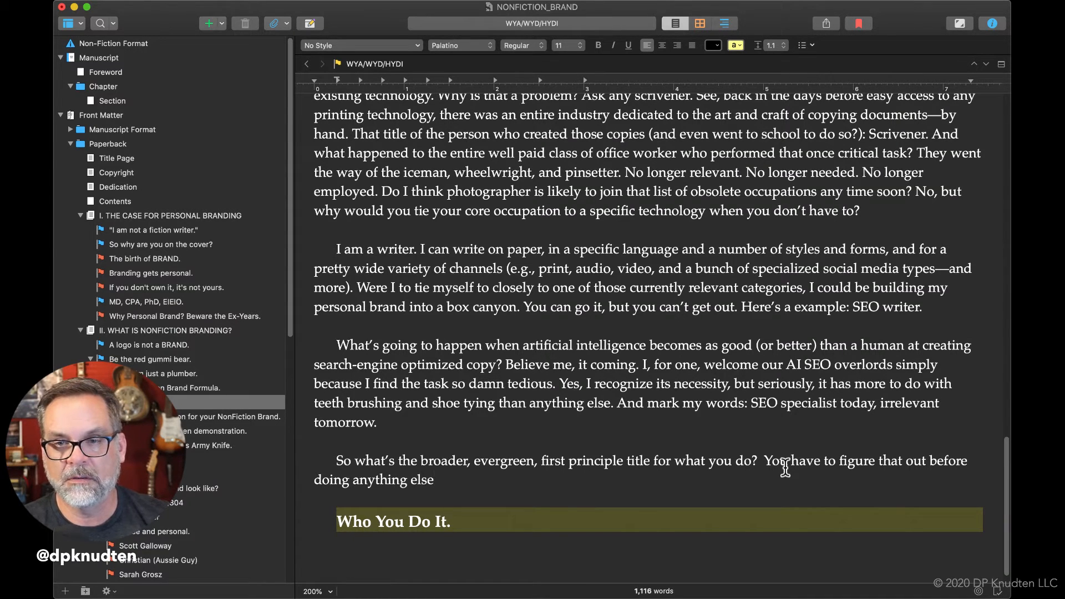
text(to )
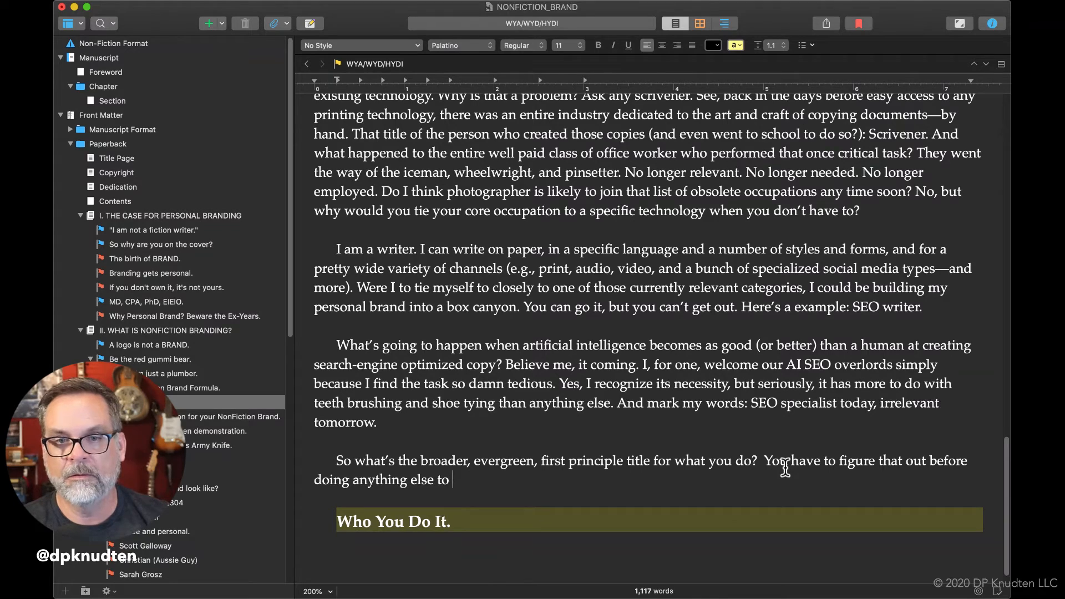
text(craft yo)
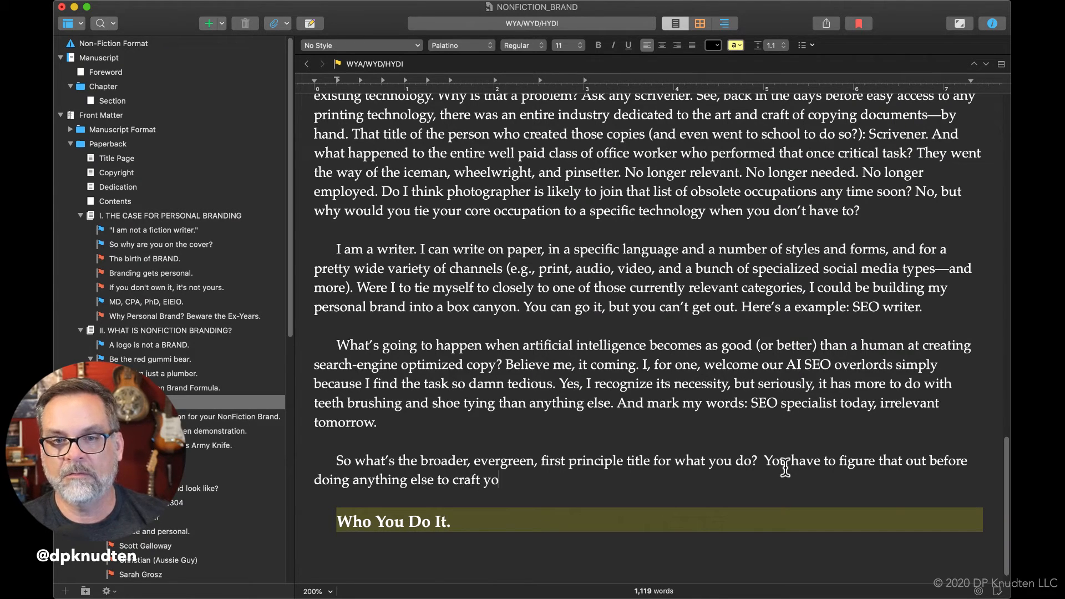
text(ur personal)
Finish the "doing anything else" sentence with "to craft your personal brand.", correcting the spelling of "personal".
key(BackSpace)
key(BackSpace)
key(BackSpace)
key(BackSpace)
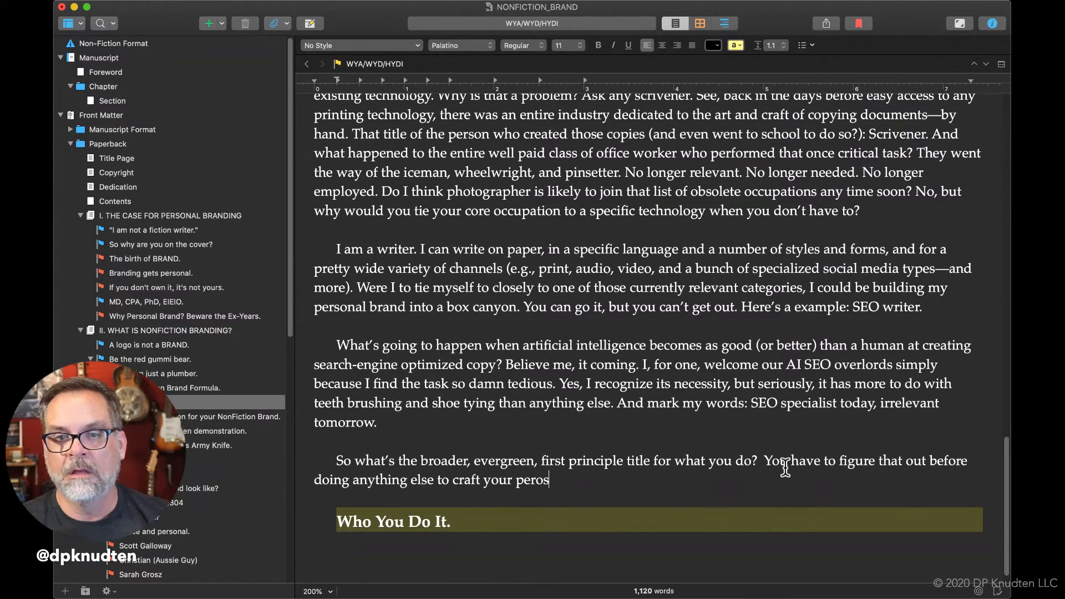
text(onal brand.)
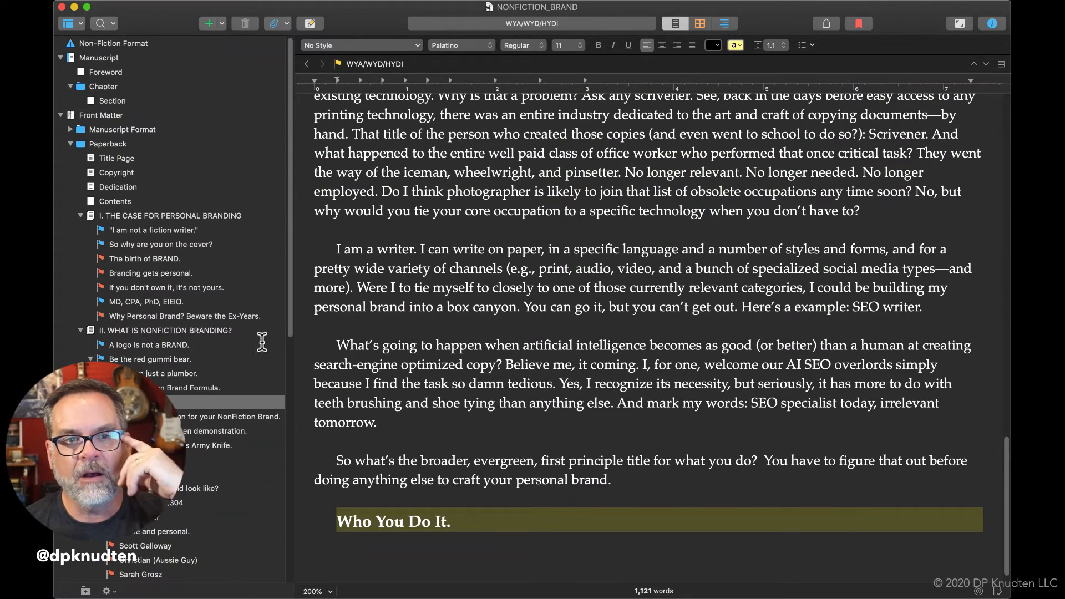
Start a closing paragraph in the "But I'm just a plumber." section asking "Want to meet", the plumber's full name, "in person?".
click(187, 373)
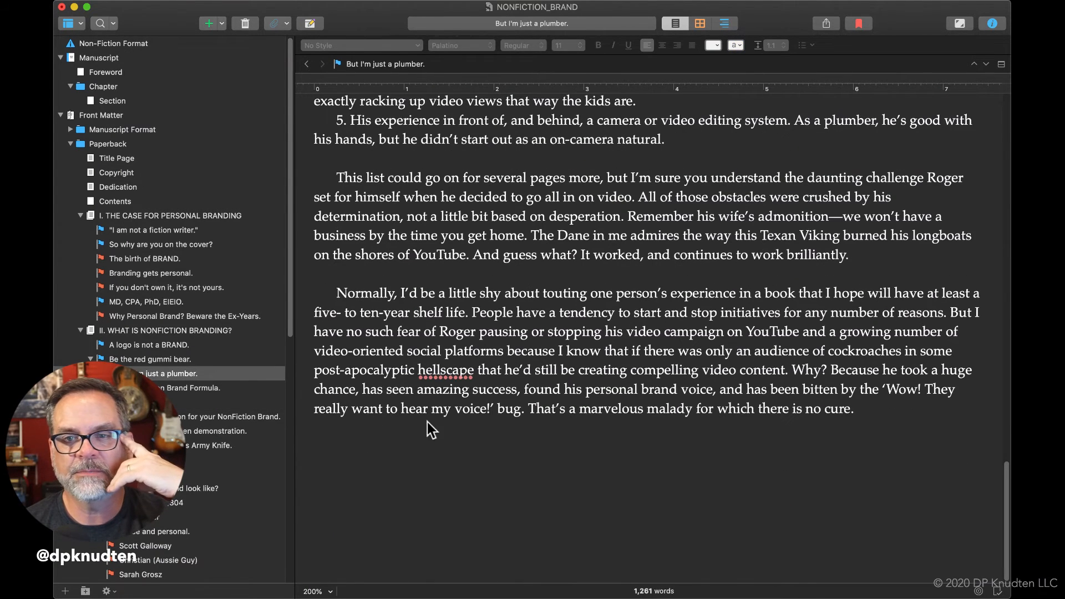
click(871, 409)
key(Return)
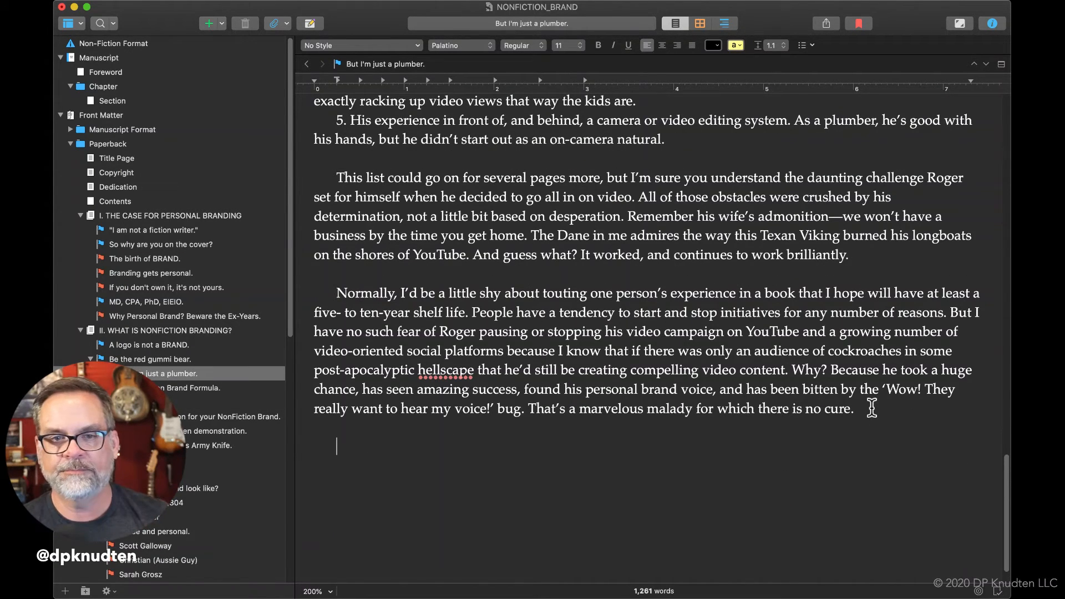
text(Want too)
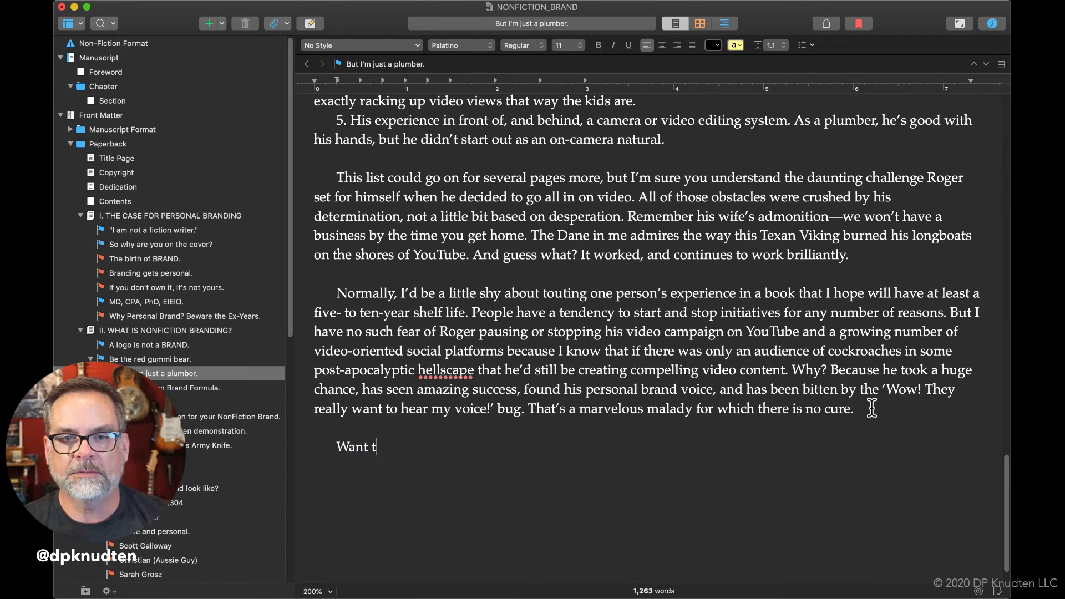
text(m)
key(BackSpace)
text(meet Ro)
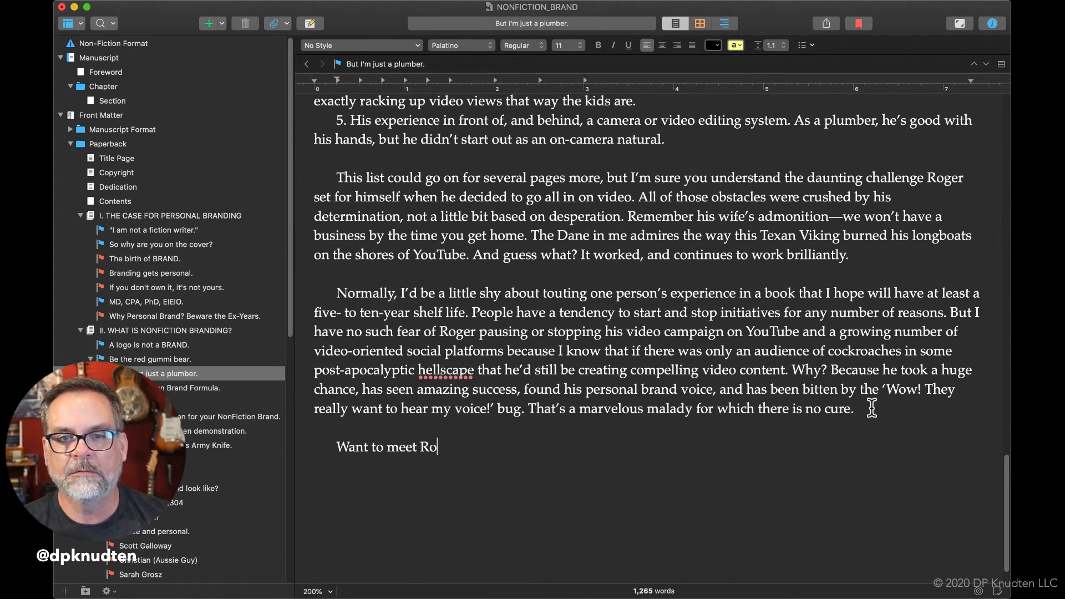
text(ger Wakefield )
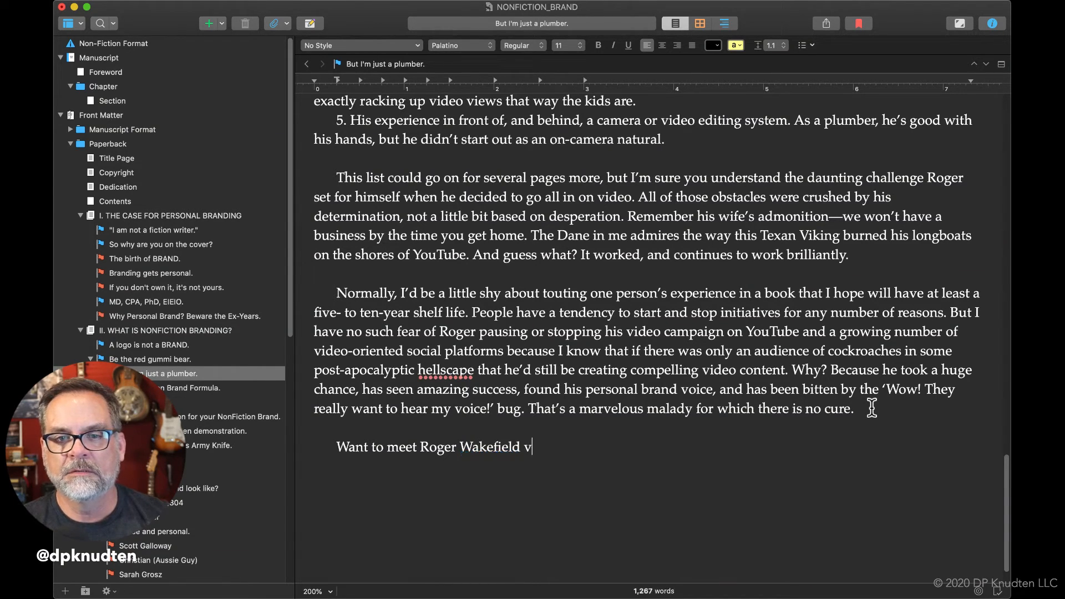
text(i)
text(n )
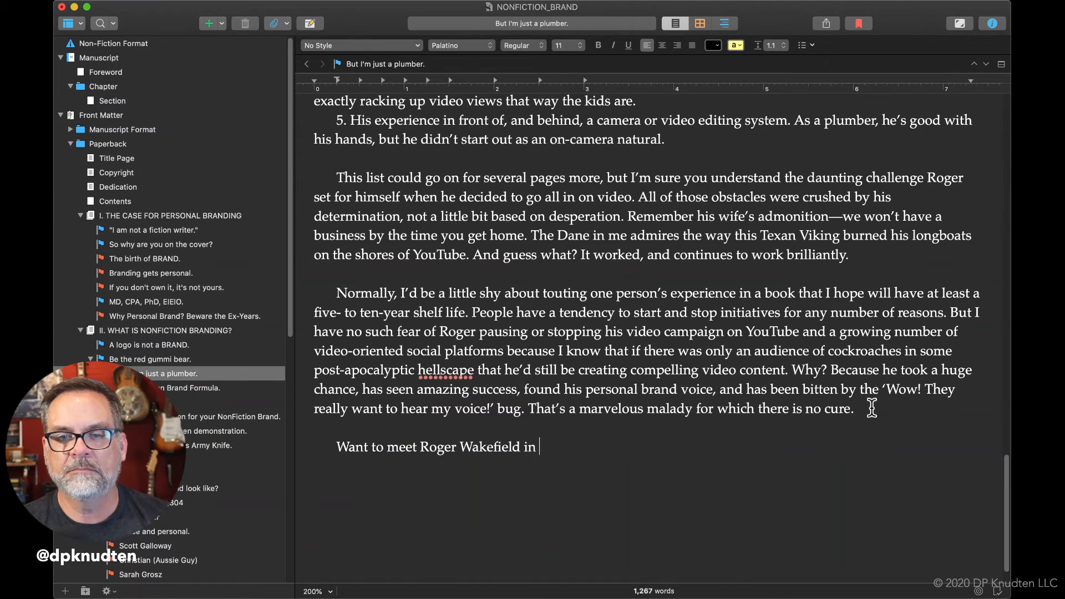
text(person)
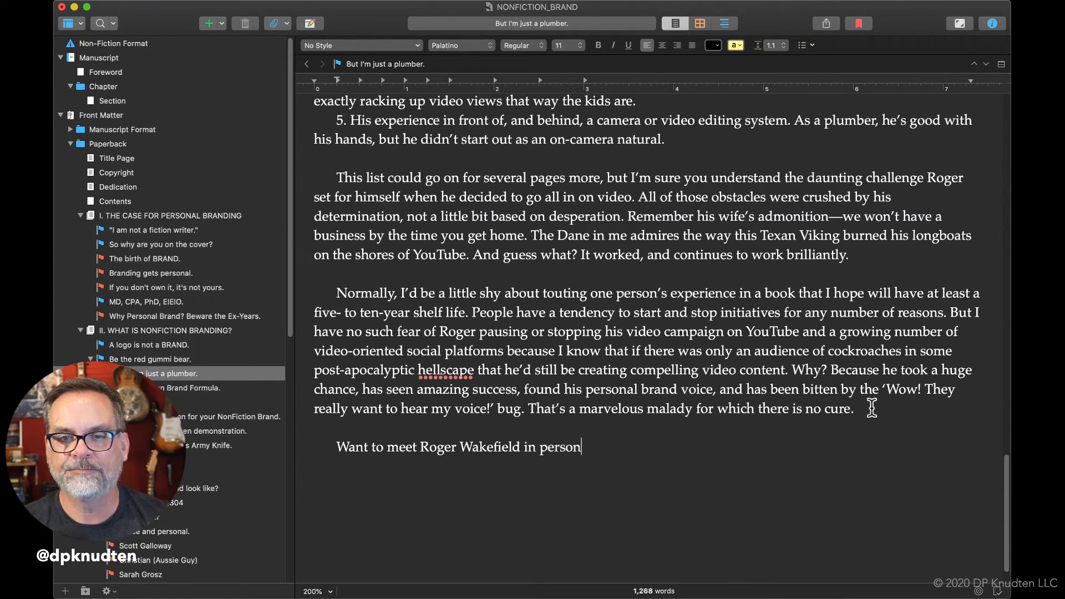
text(? Check out e)
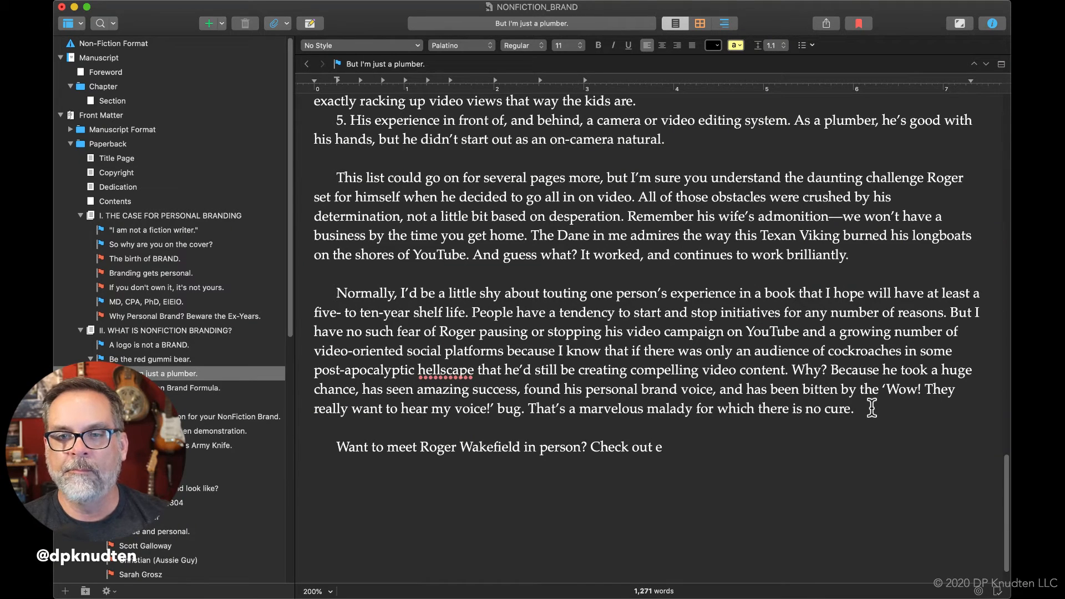
text(pis)
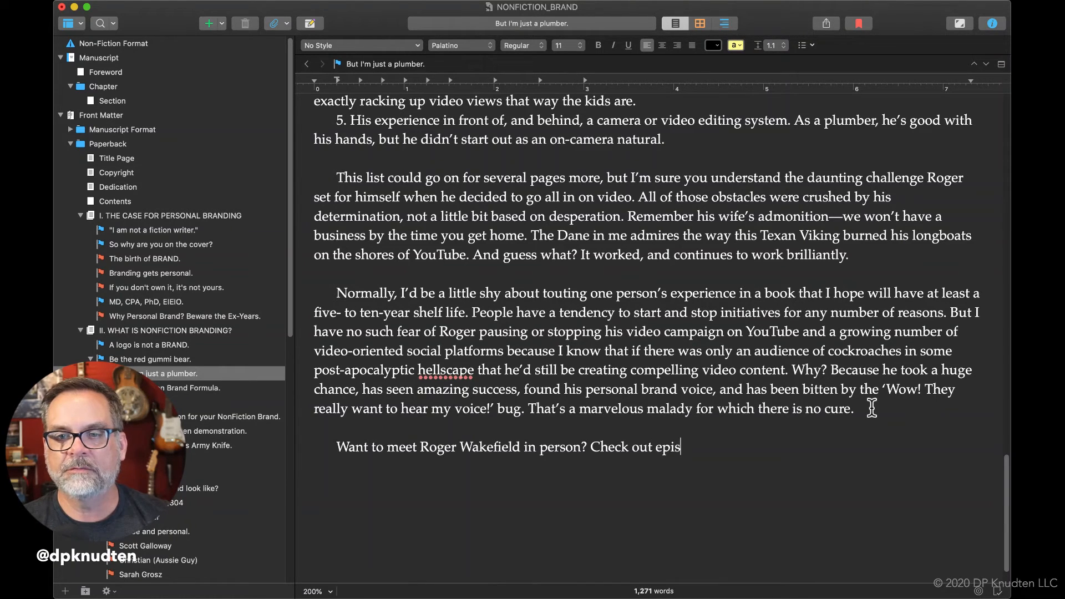
text(odes X)
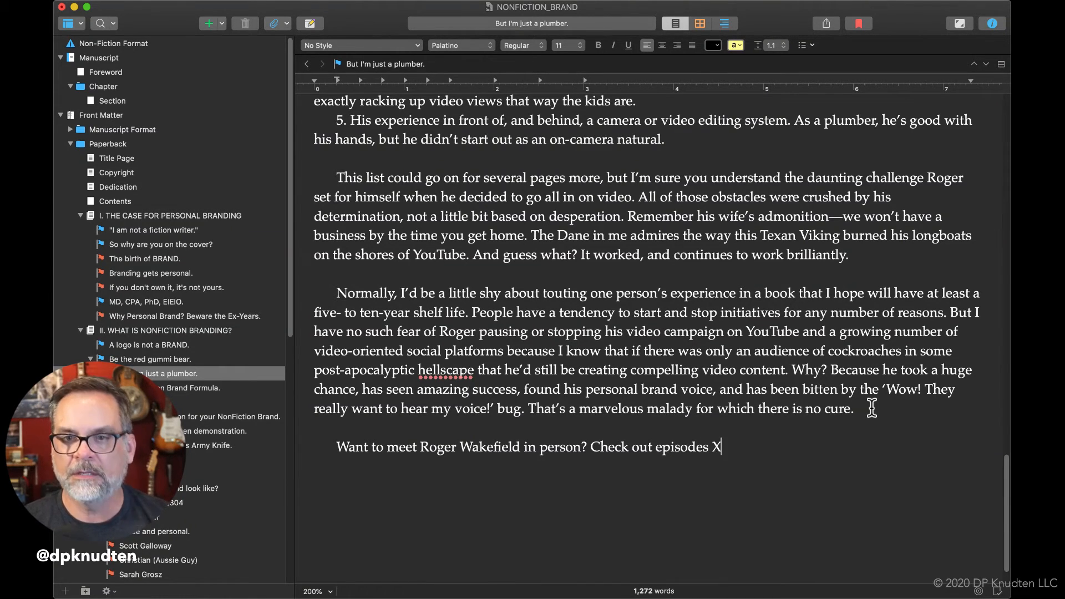
text(X and XX of )
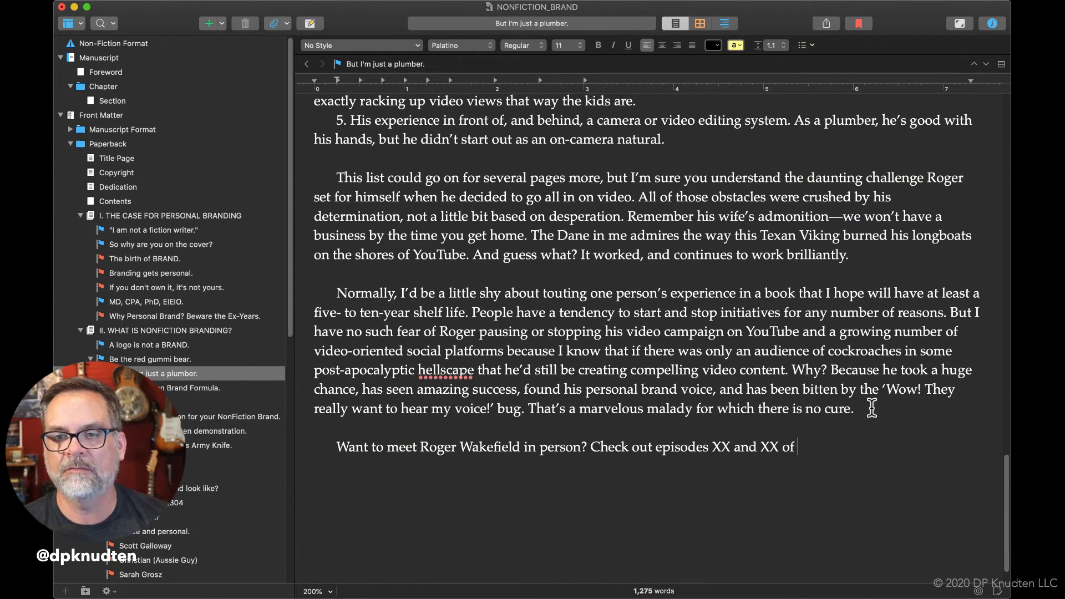
text(the NONFICITON)
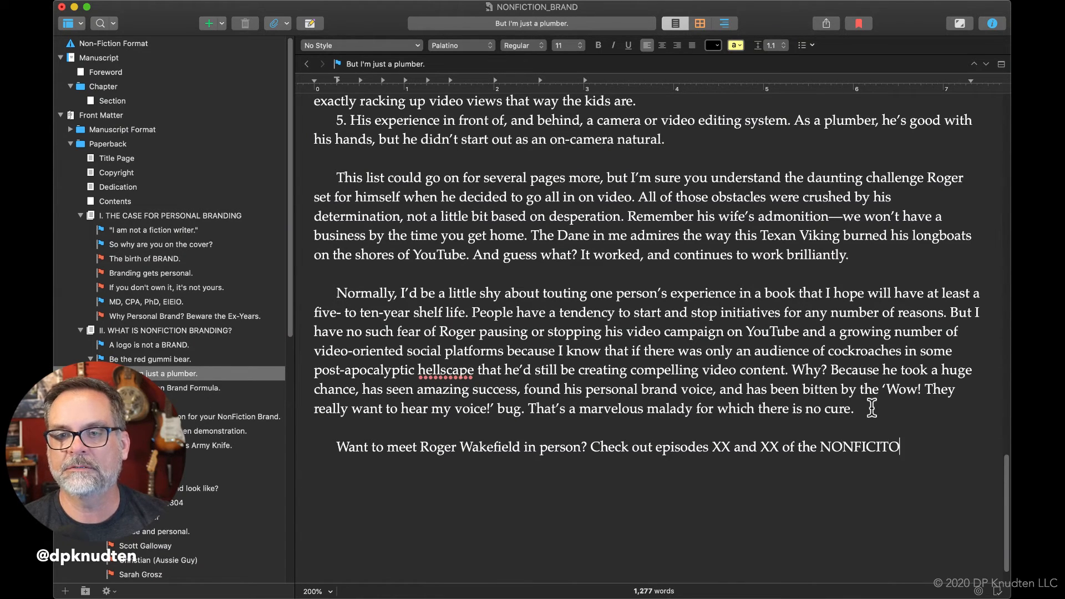
Continue the episodes sentence with "the NONFICTION", correcting the spelling of the capitalized word.
key(BackSpace)
key(BackSpace)
key(BackSpace)
key(BackSpace)
text(TI)
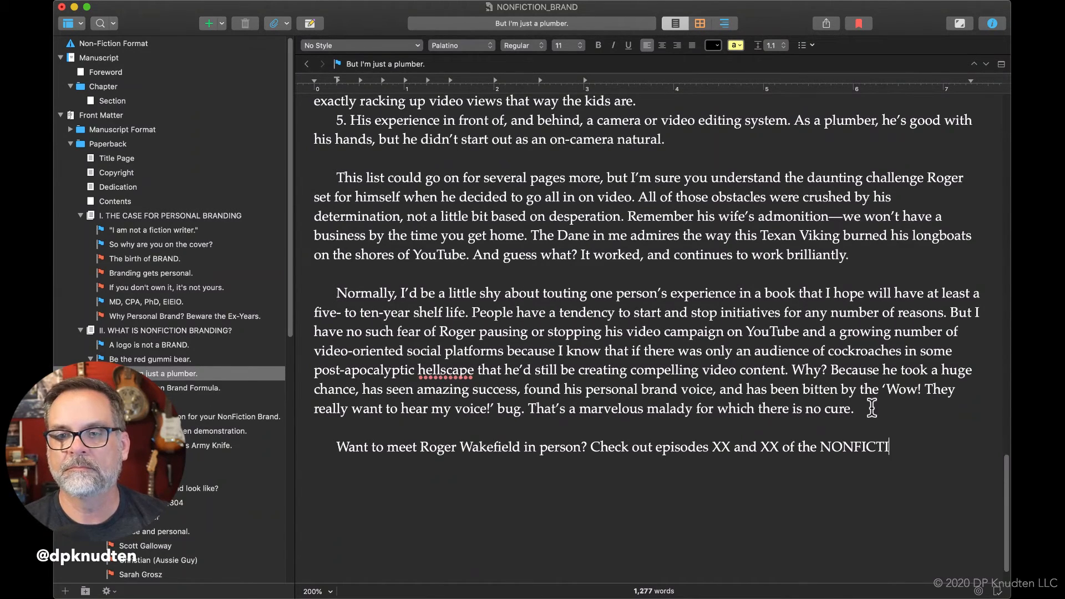
text(ON BRAND pod as)
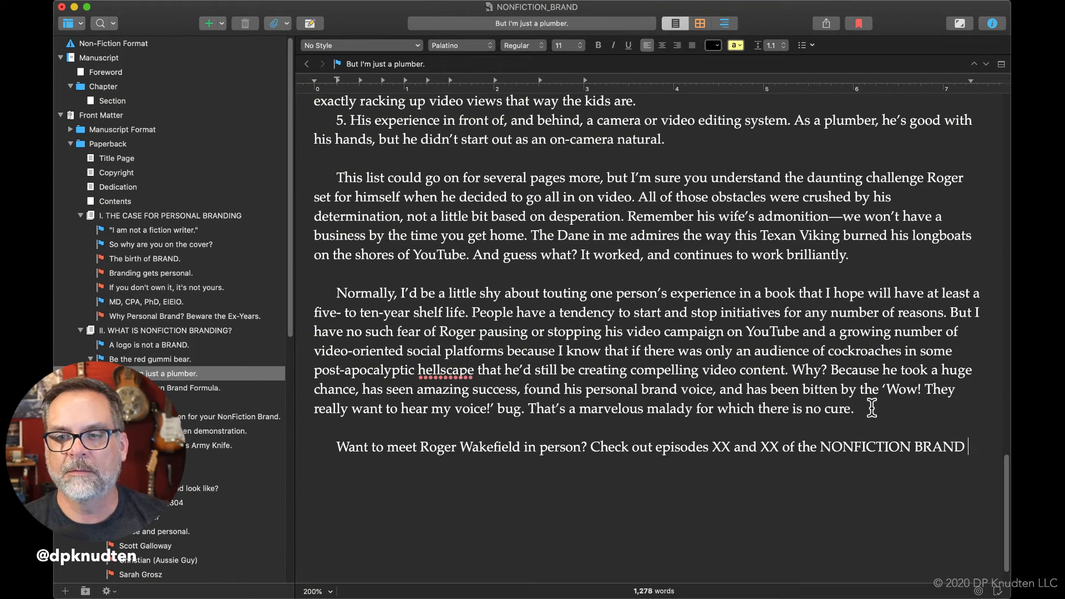
End the episodes sentence with "BRAND podcast." after "NONFICTION".
key(BackSpace)
key(BackSpace)
key(BackSpace)
text(cast)
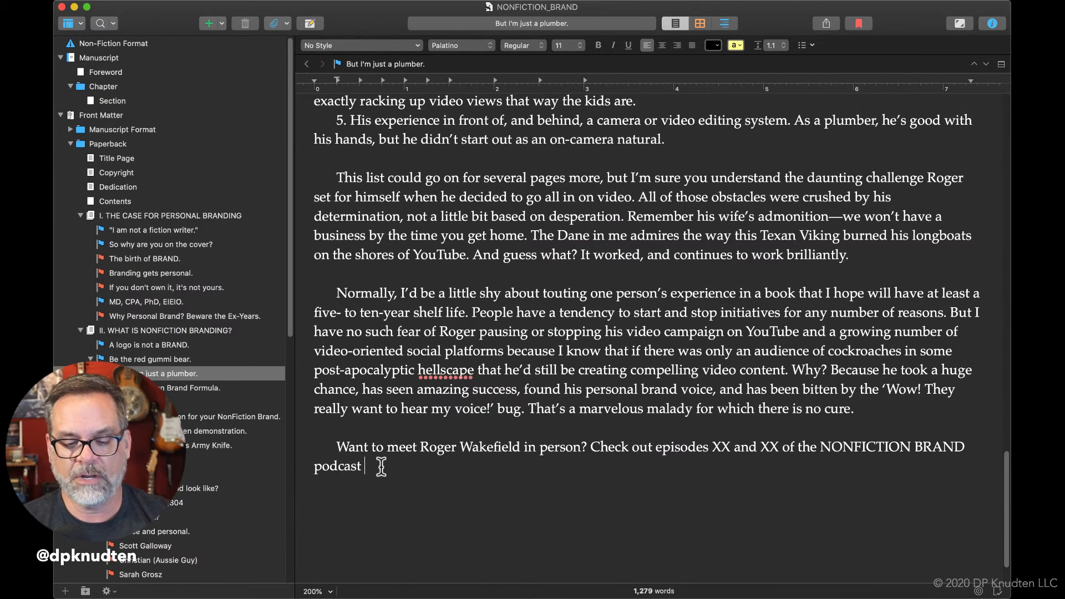
text(wh)
text(e)
key(BackSpace)
key(BackSpace)
key(BackSpace)
key(BackSpace)
text(. You)
key(BackSpace)
key(BackSpace)
key(BackSpace)
key(BackSpace)
text(You can get)
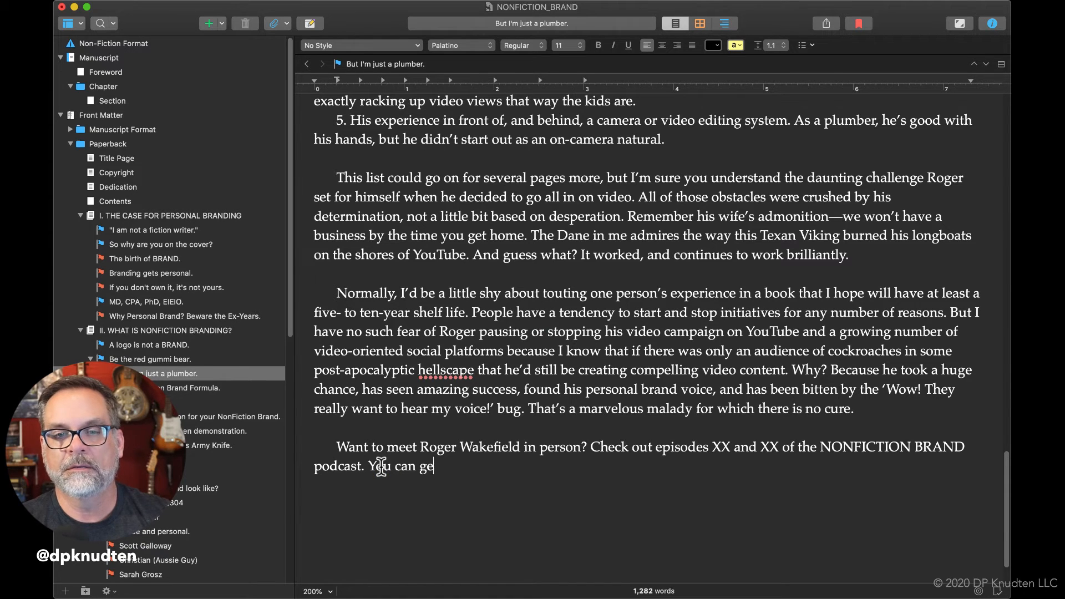
key(BackSpace)
key(BackSpace)
key(BackSpace)
key(BackSpace)
text(listen)
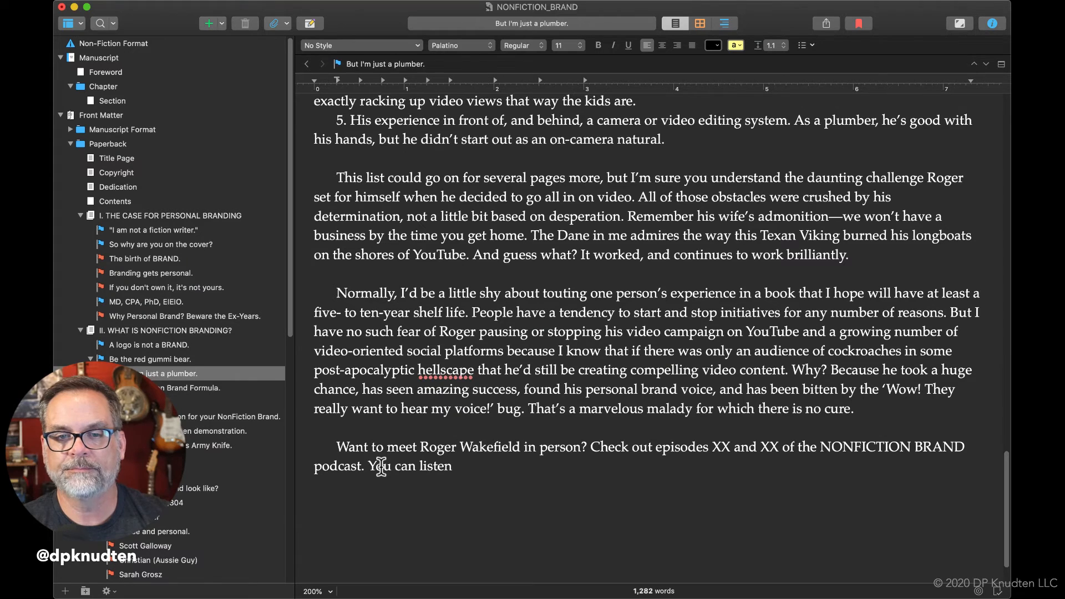
key(BackSpace)
key(BackSpace)
key(BackSpace)
key(BackSpace)
key(BackSpace)
key(BackSpace)
key(BackSpace)
key(BackSpace)
key(BackSpace)
key(BackSpace)
key(BackSpace)
key(BackSpace)
key(BackSpace)
key(BackSpace)
key(BackSpace)
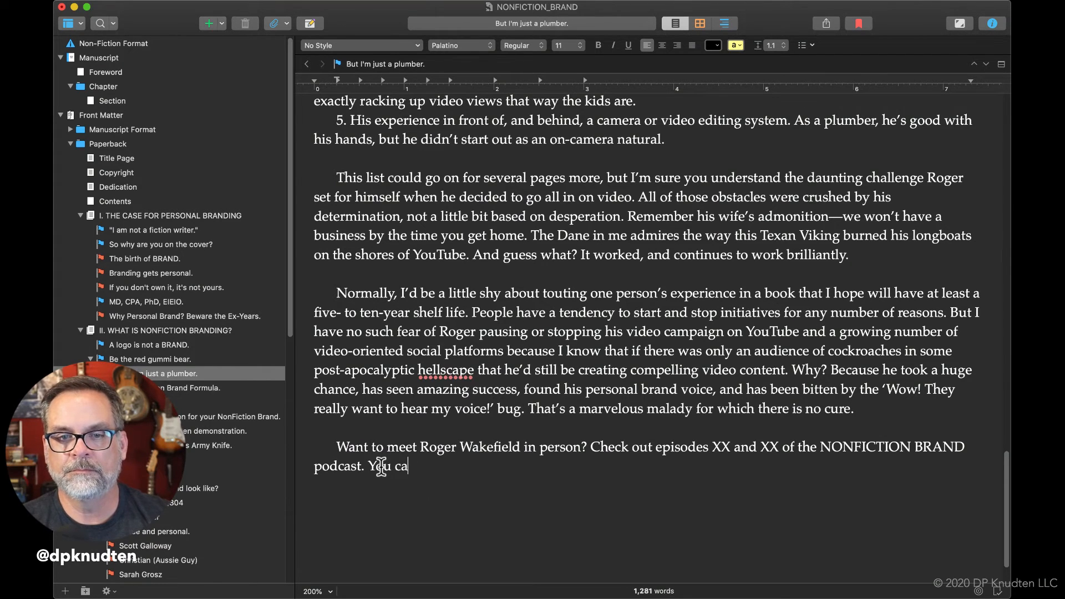
text(Just sera)
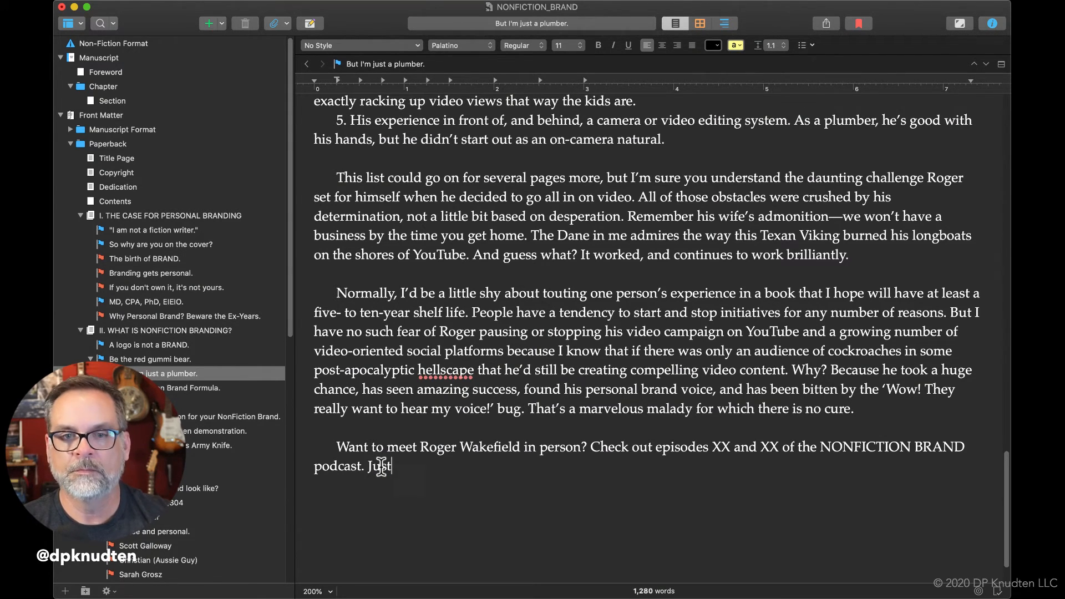
key(BackSpace)
key(BackSpace)
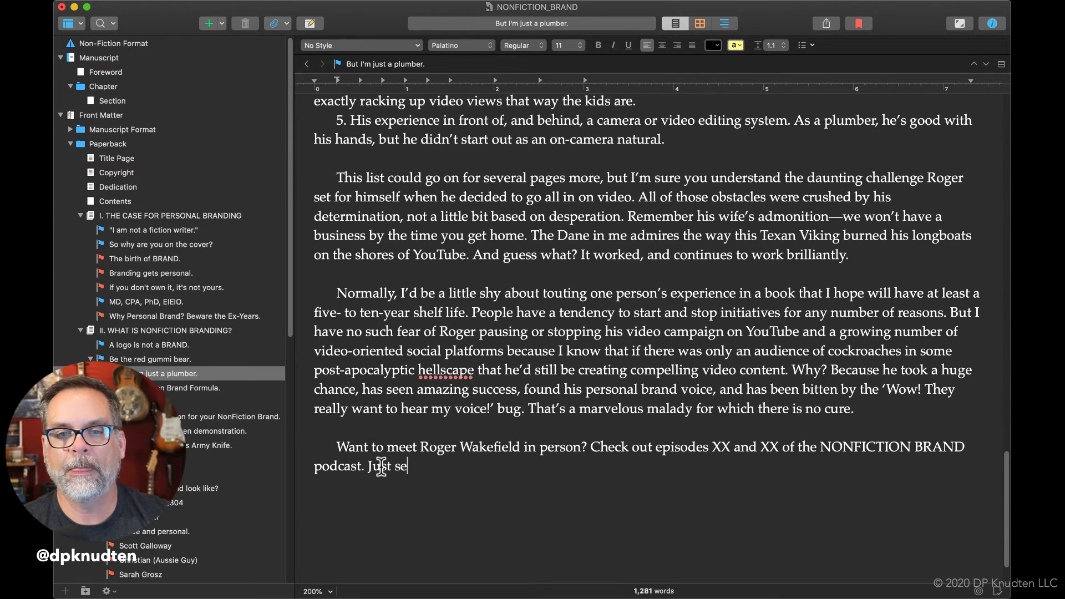
key(BackSpace)
key(BackSpace)
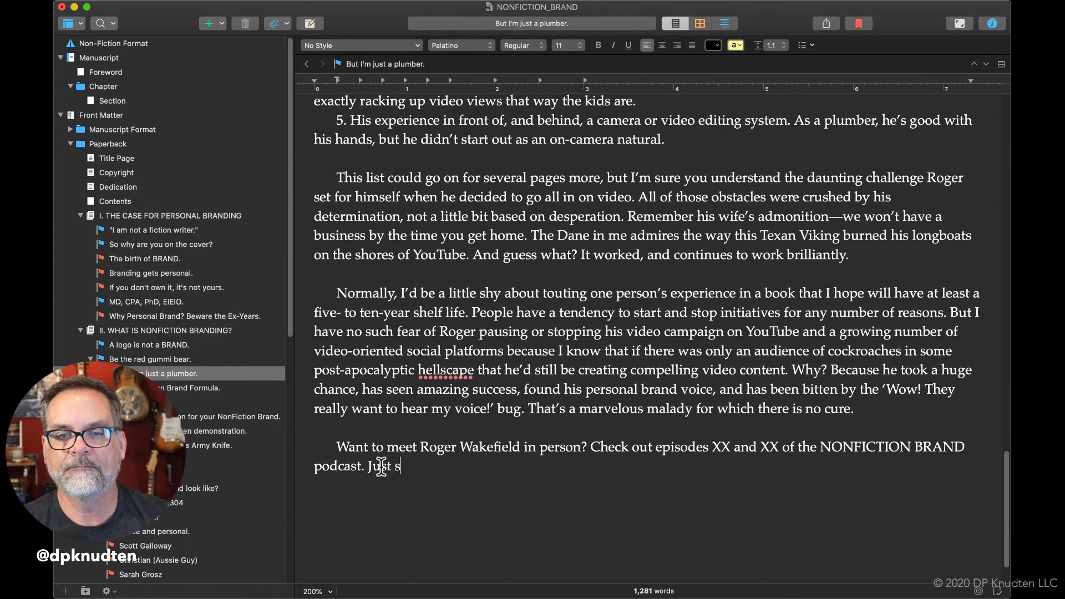
key(BackSpace)
key(BackSpace)
key(BackSpace)
key(BackSpace)
key(BackSpace)
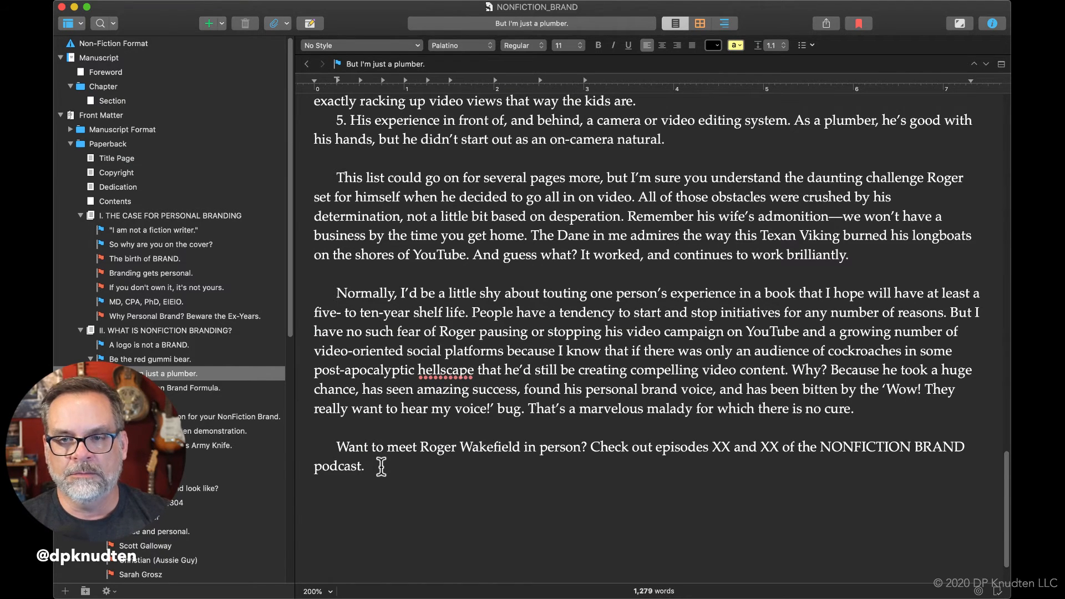
Begin a sentence after "podcast." with "Check it out via co".
text(Chen)
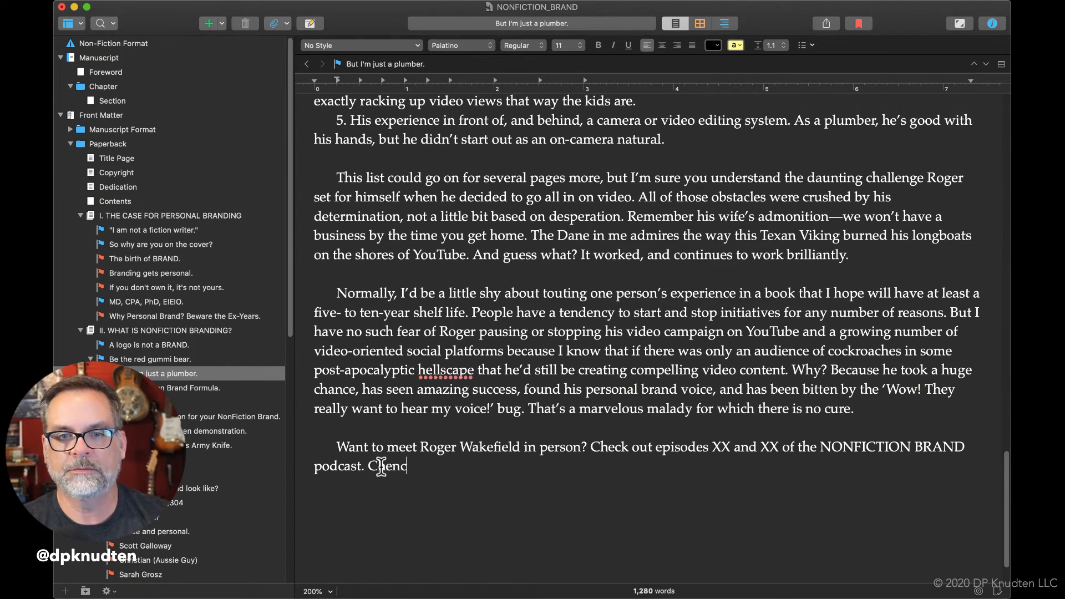
key(BackSpace)
text(ck in)
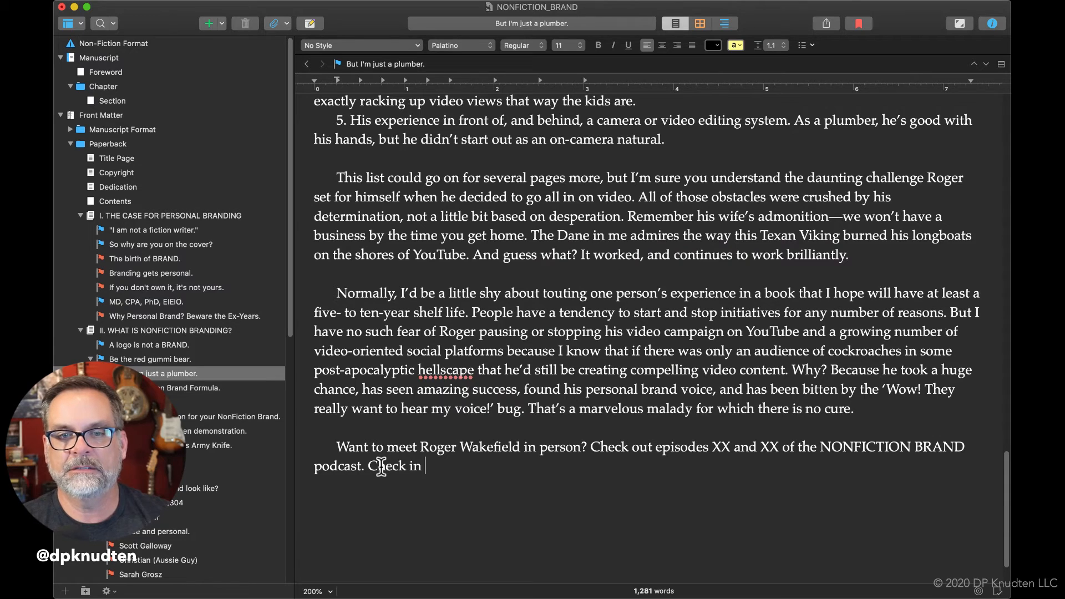
key(BackSpace)
text(t out vid)
key(BackSpace)
text(a co)
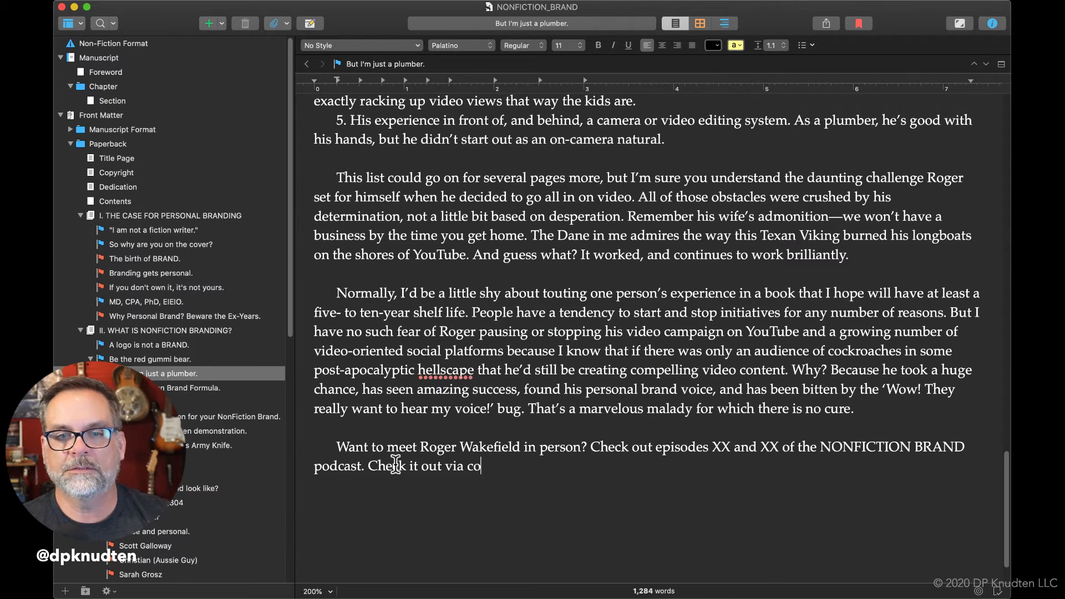
Insert "Search for it in your podcast" directly before "Check it out via co", correcting the spelling of "Search".
click(370, 465)
text(Seatch)
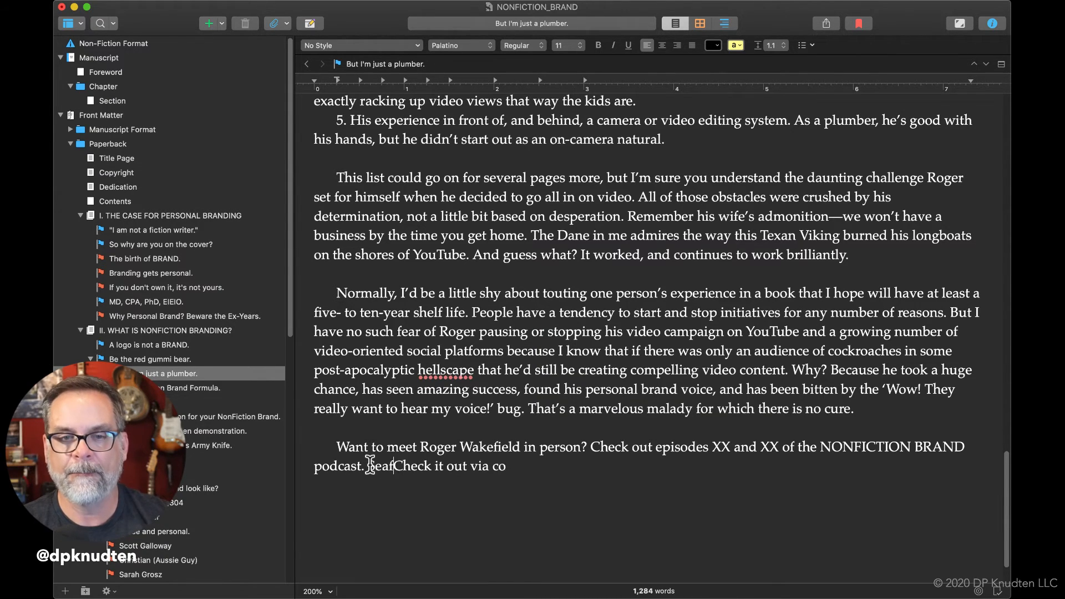
key(BackSpace)
key(BackSpace)
key(BackSpace)
key(BackSpace)
text(rch )
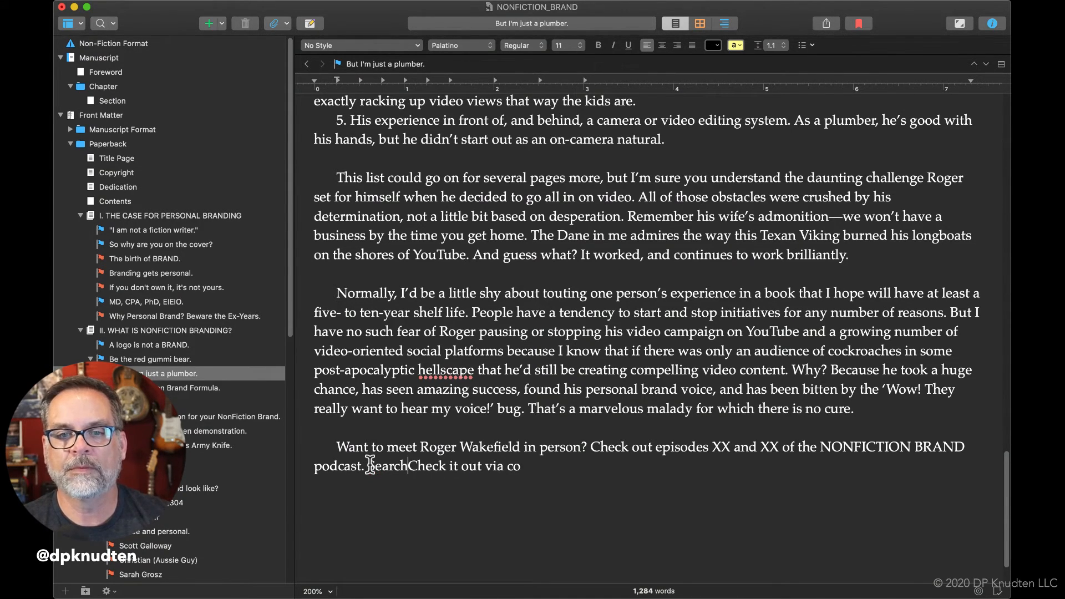
text(for it in you)
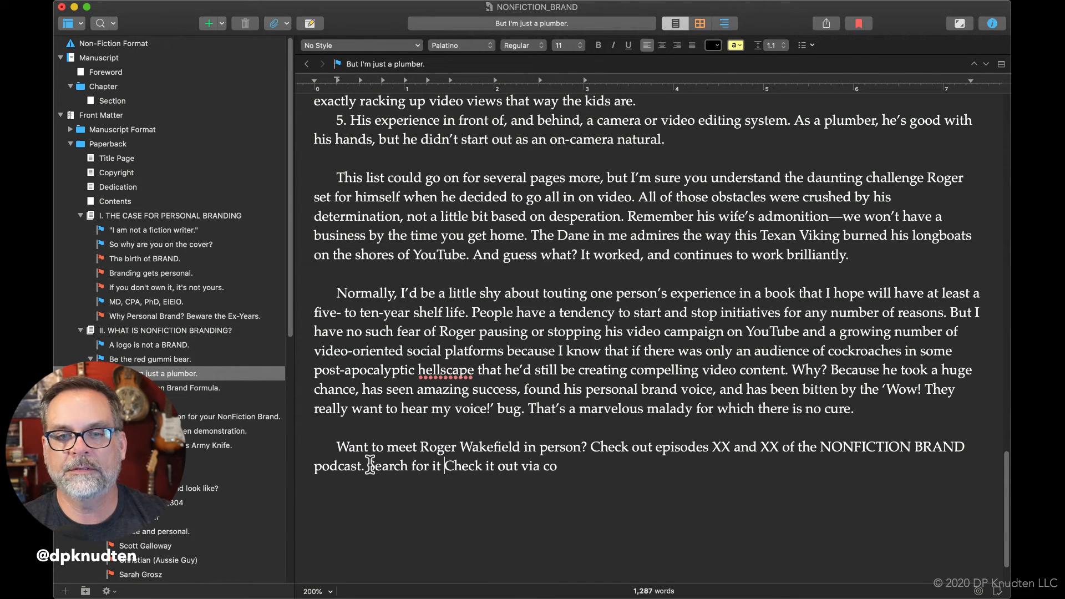
text(r podcast )
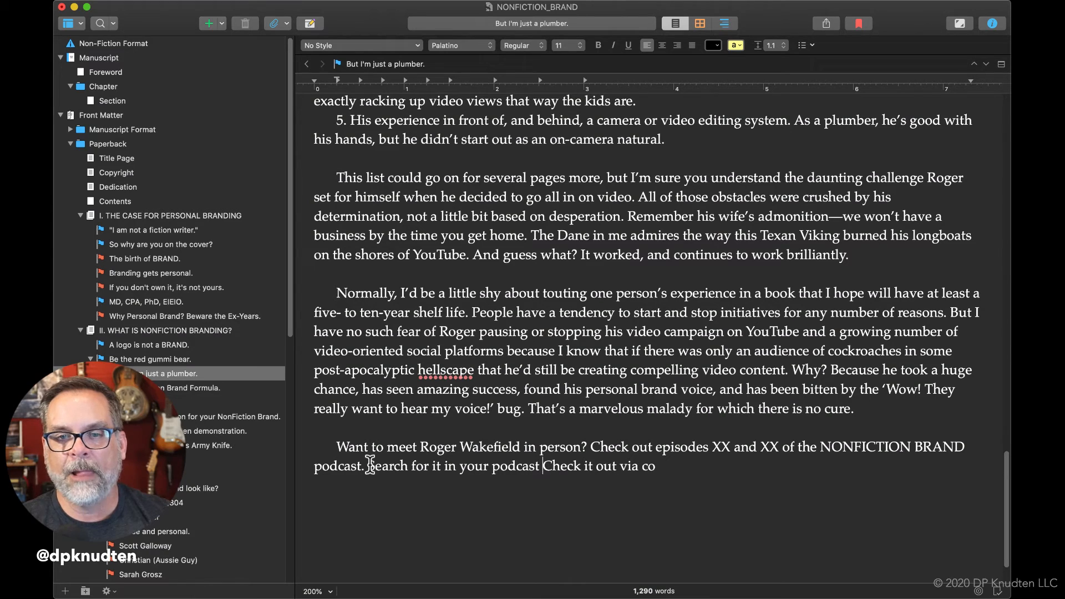
text(ap)
Reword the ending of the inserted "Search for it in your" text to "favorite podcast application".
key(BackSpace)
key(BackSpace)
key(BackSpace)
Open a parenthetical list of examples after "application" with "(e.g., Apple Podcasts,".
key(BackSpace)
key(BackSpace)
key(BackSpace)
key(BackSpace)
key(BackSpace)
key(BackSpace)
key(BackSpace)
text(favorite podcast application (E)
key(BackSpace)
text(e.g., App)
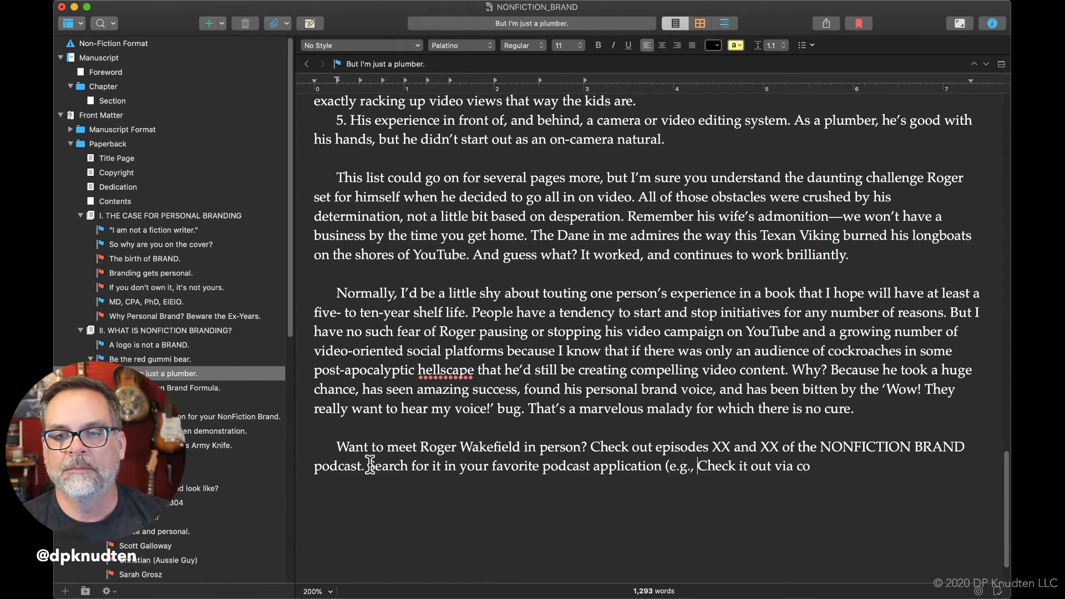
text(le Po)
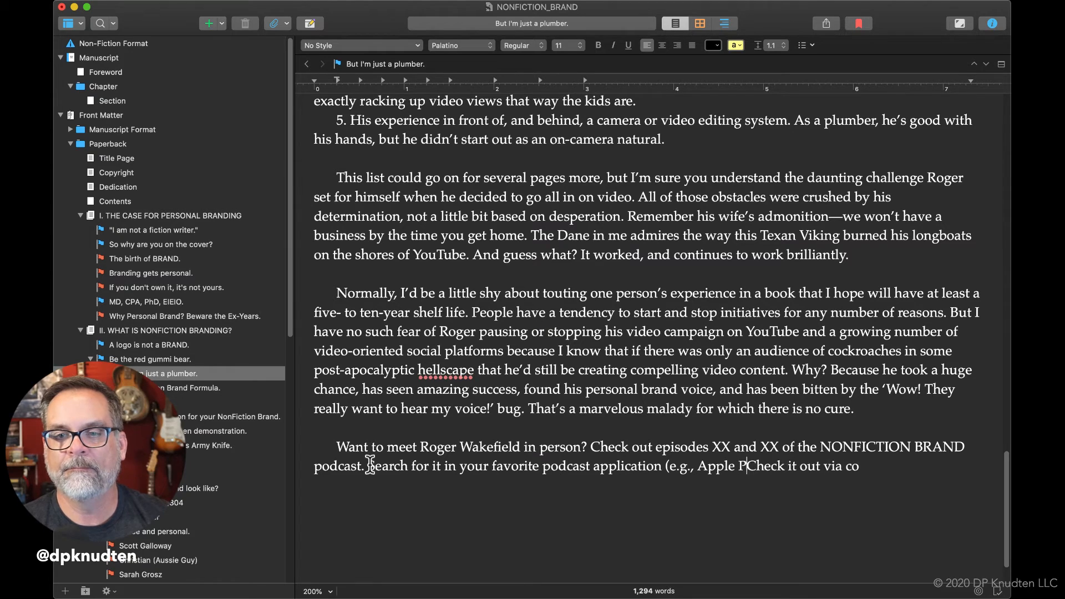
key(BackSpace)
key(BackSpace)
text(Por)
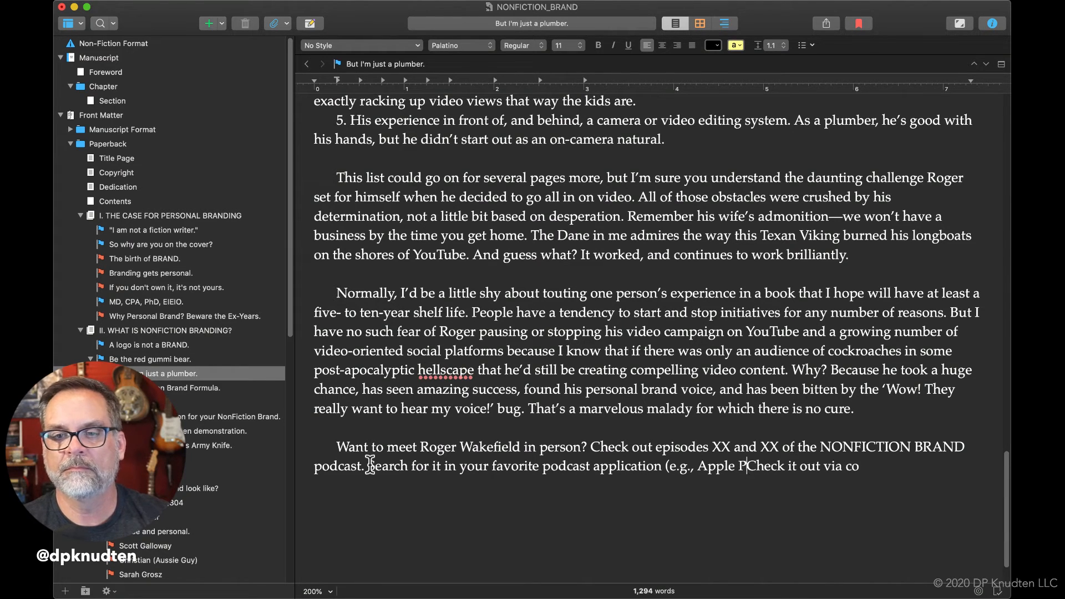
key(BackSpace)
text(dcas)
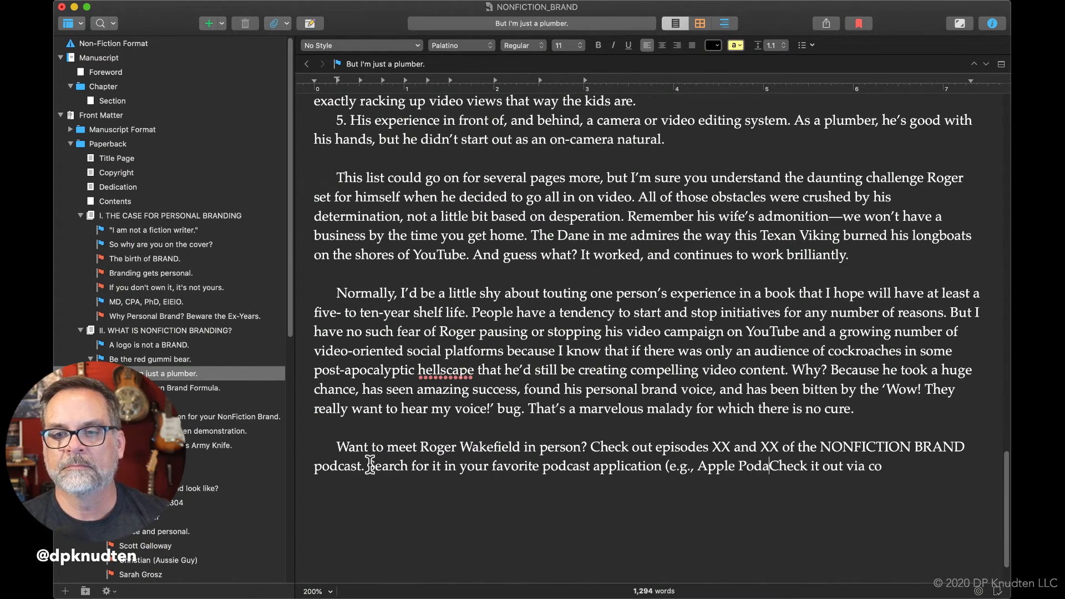
text(ts, Goo)
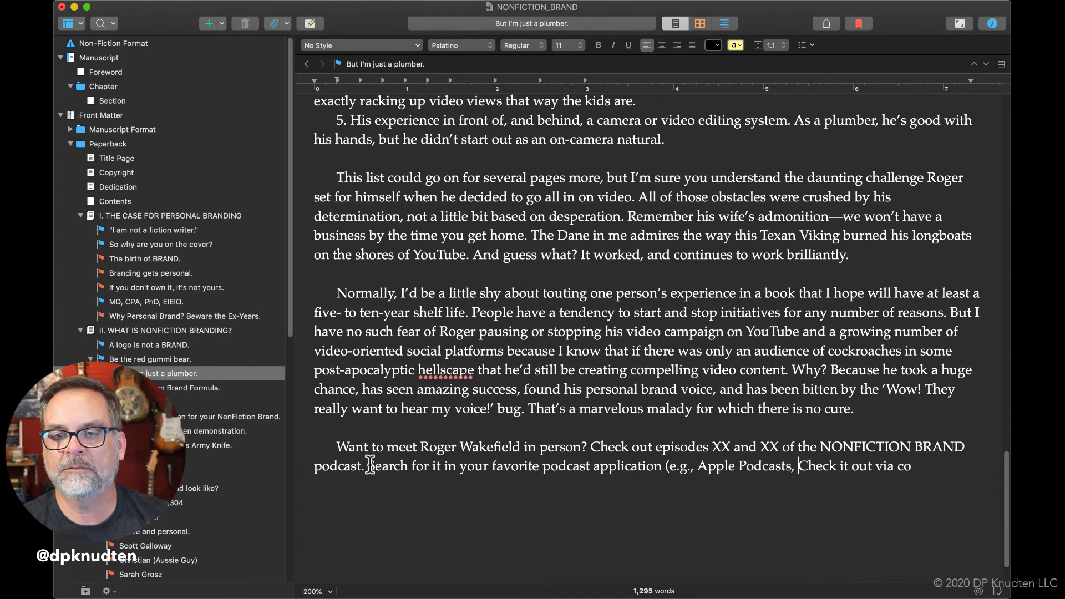
text(gle )
text(Pors)
Continue the parenthetical list with "Google Podcasts, Stitcher, Spotify, etc)" and close it with a period.
key(BackSpace)
key(BackSpace)
text(c)
key(BackSpace)
text(dcasts, Stitch)
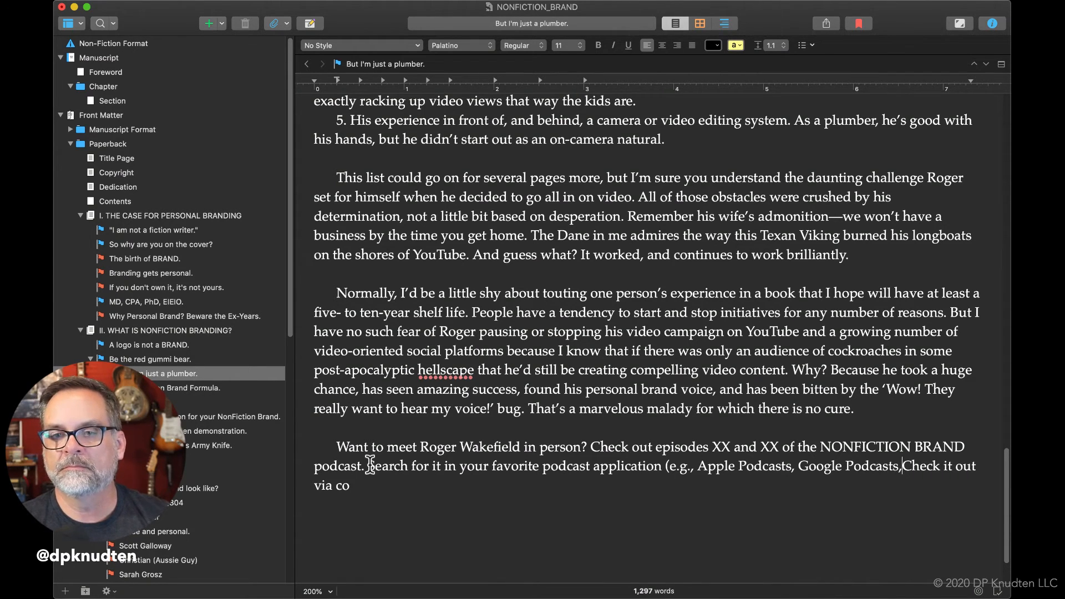
text(er, S)
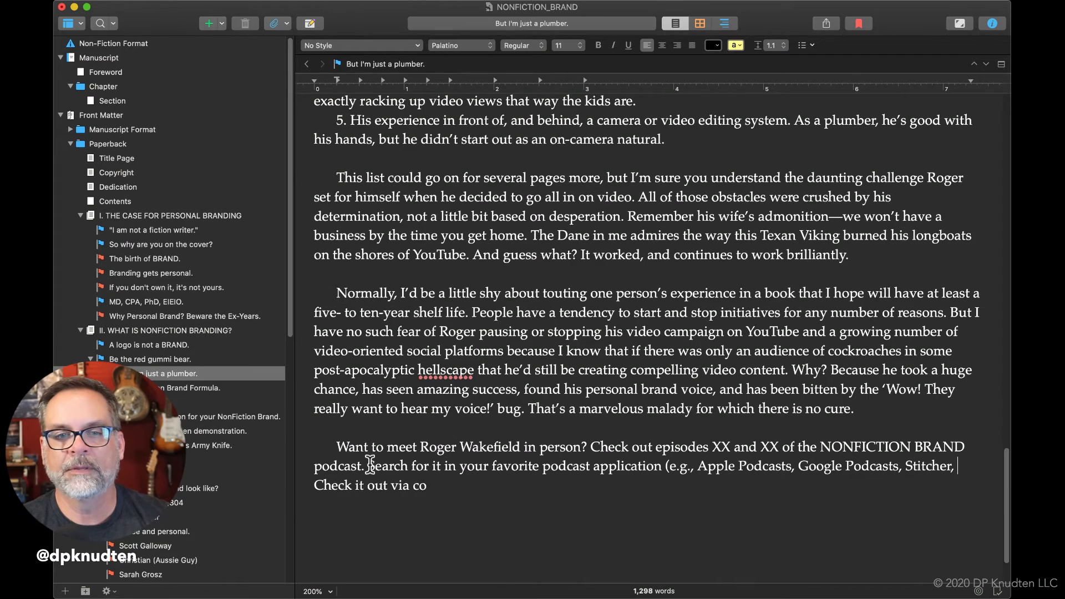
text(potify)
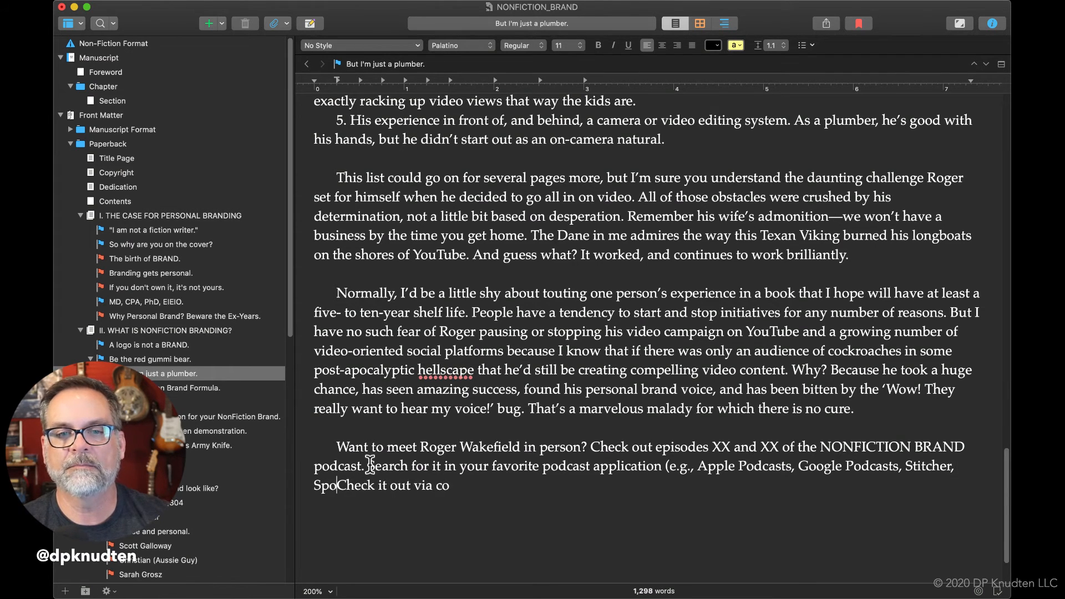
text(, etc). )
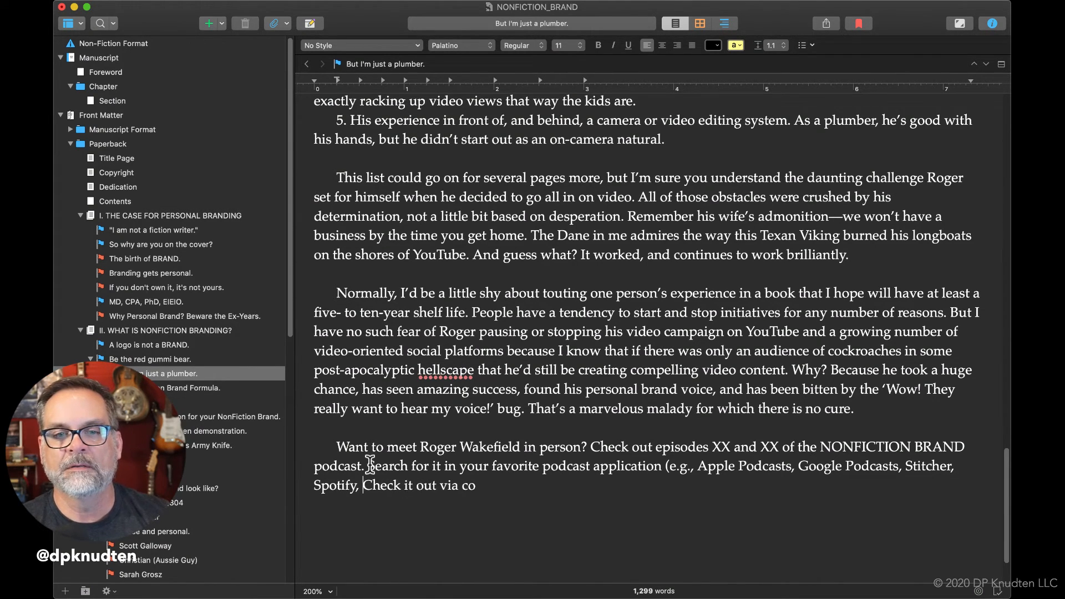
text(Or)
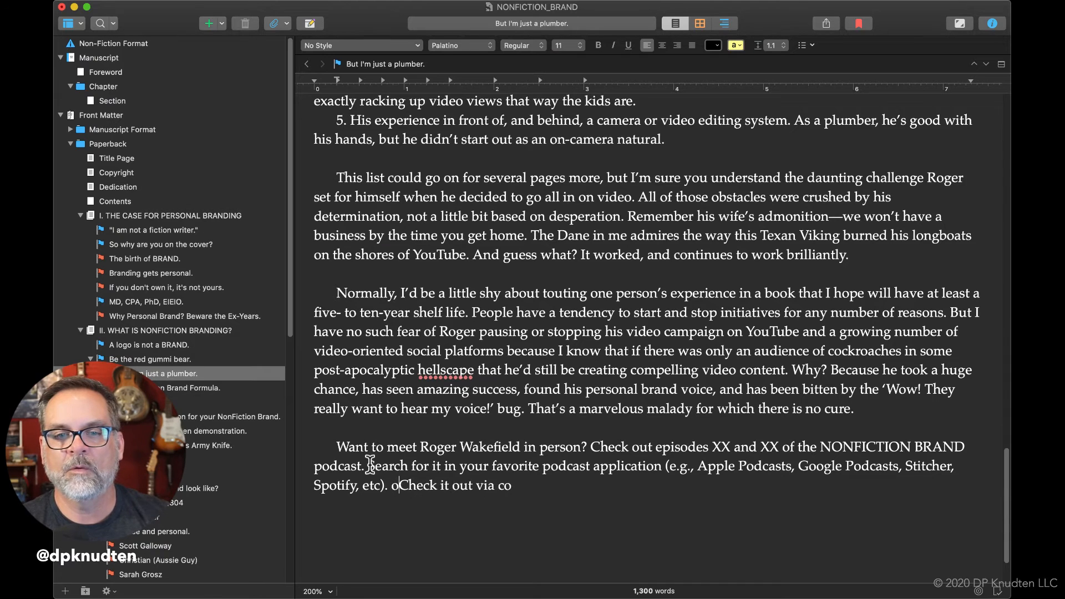
Replace the period after "etc)" with a comma and continue the sentence with "or listen".
key(BackSpace)
key(BackSpace)
key(BackSpace)
key(BackSpace)
key(BackSpace)
text(, or)
text( listen )
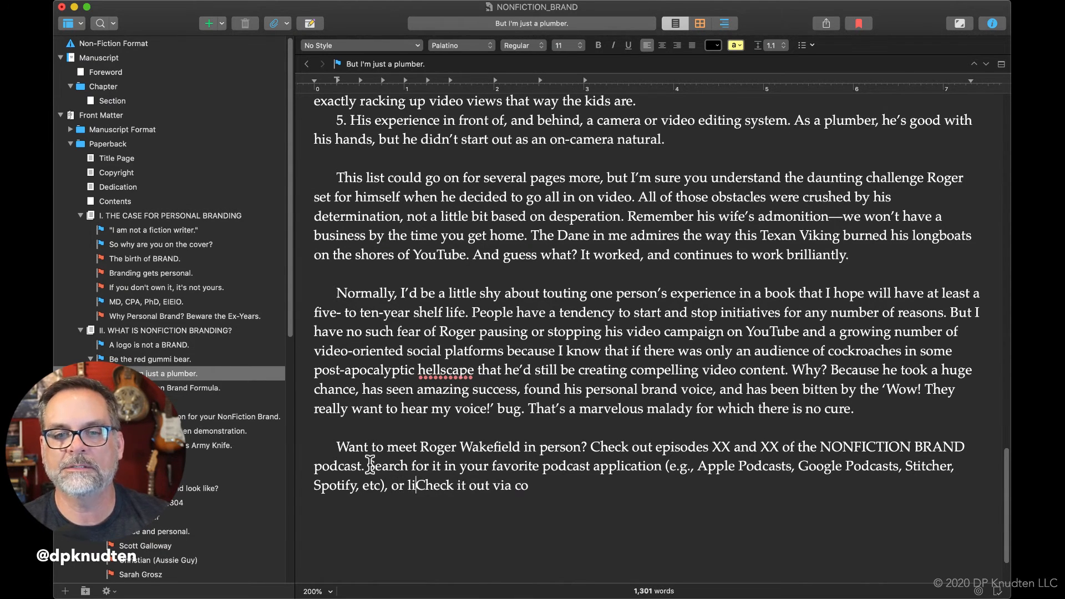
text(via you)
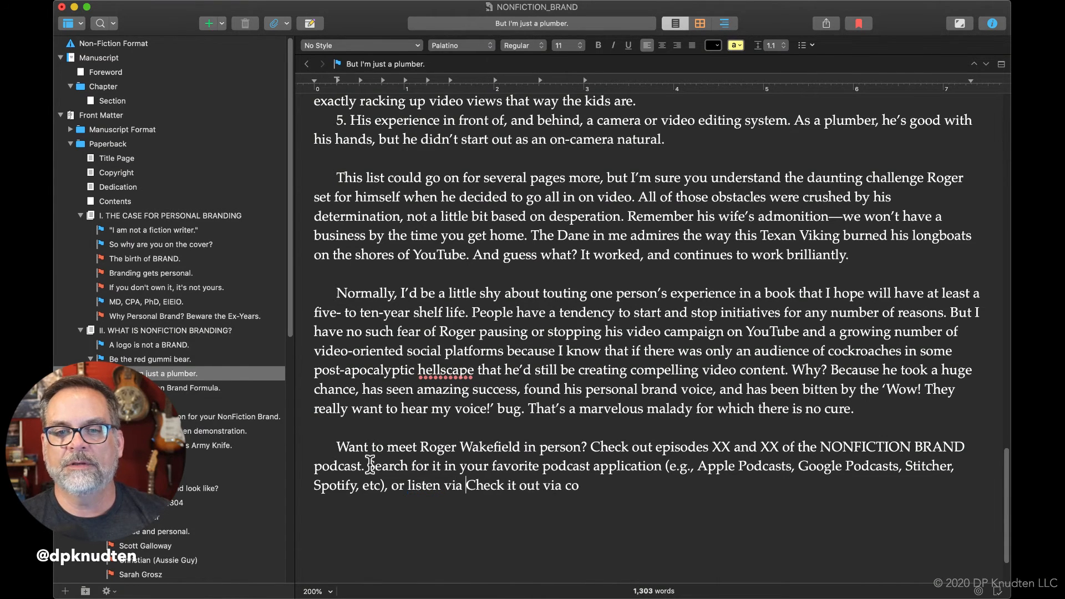
Extend the sentence after "or listen" with "via your browser at".
key(BackSpace)
text(r )
text(browe)
text(sr)
key(BackSpace)
key(BackSpace)
key(BackSpace)
key(BackSpace)
key(BackSpace)
key(BackSpace)
text(owser )
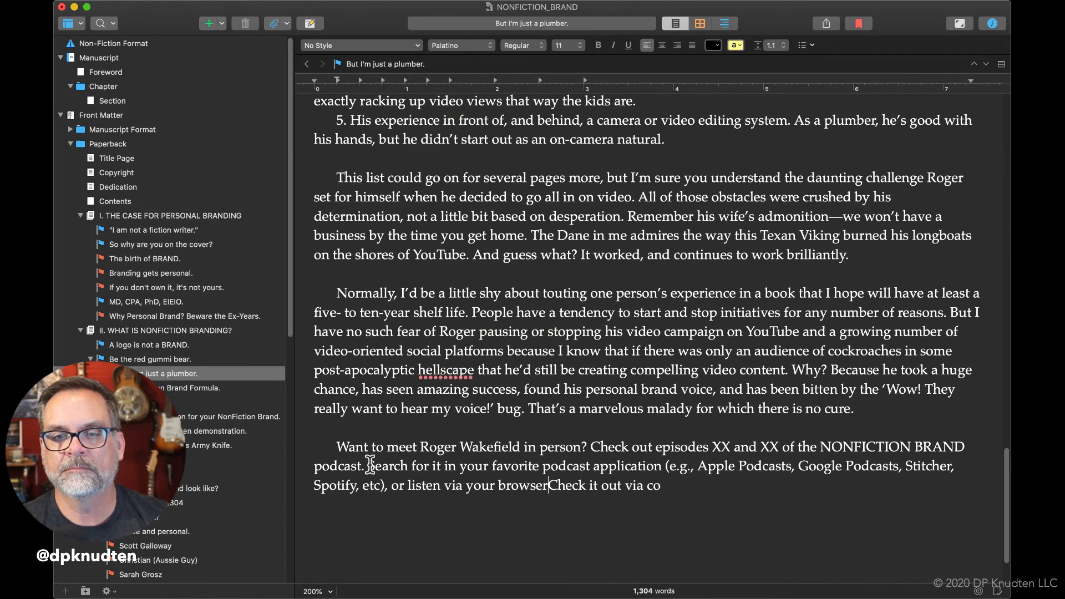
text(a)
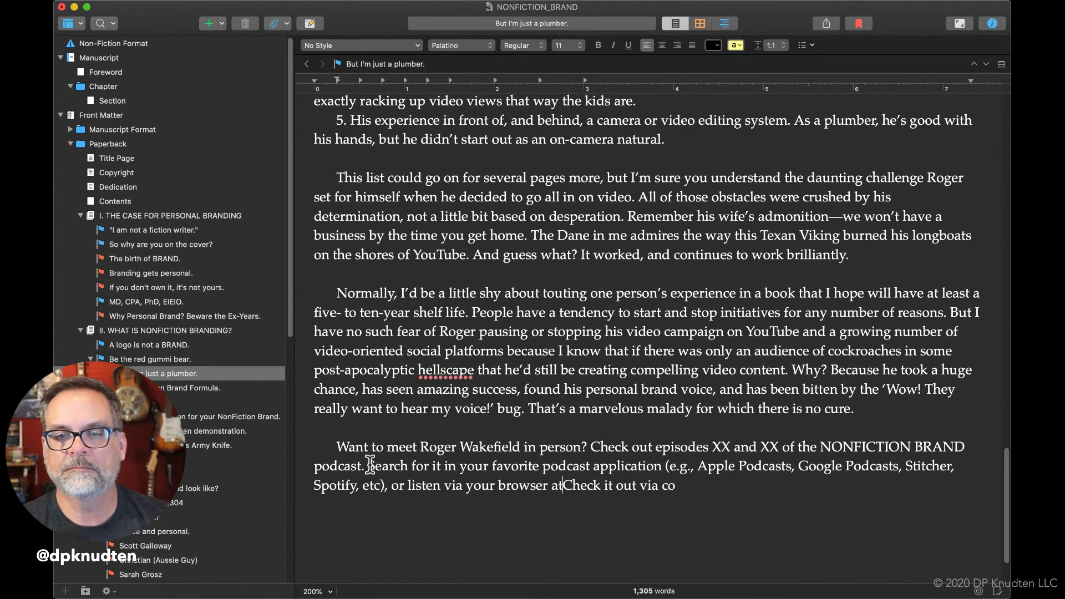
text(t )
text(ht)
text(tps)
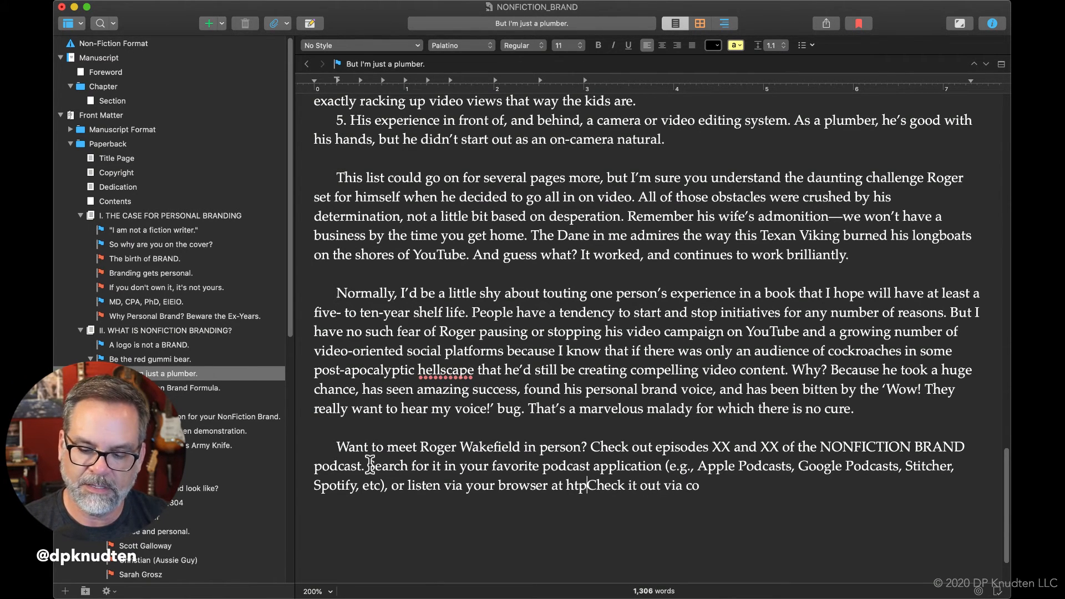
text(:)
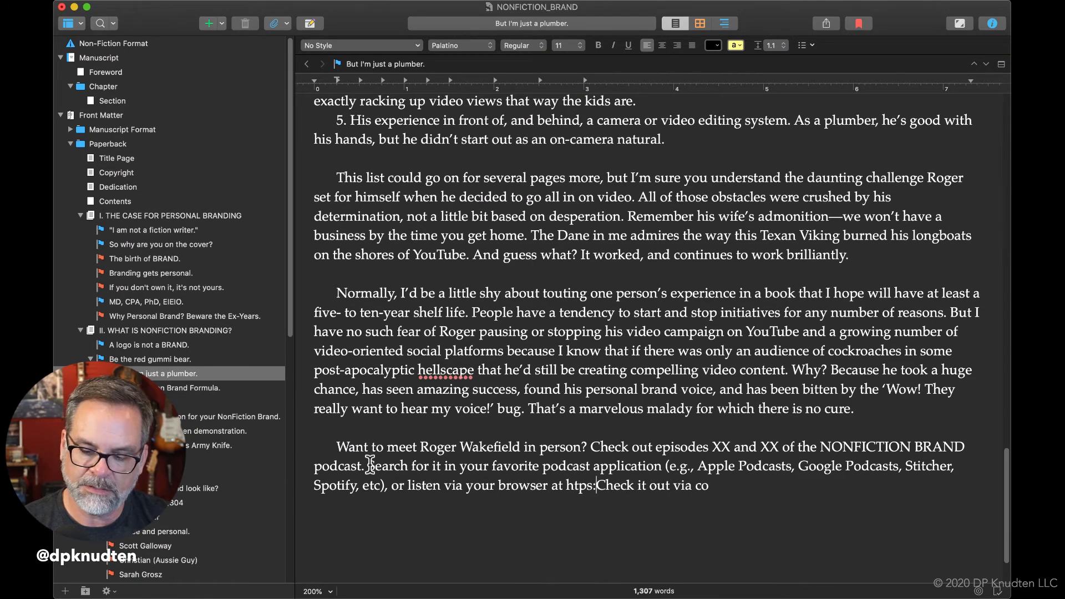
text(//)
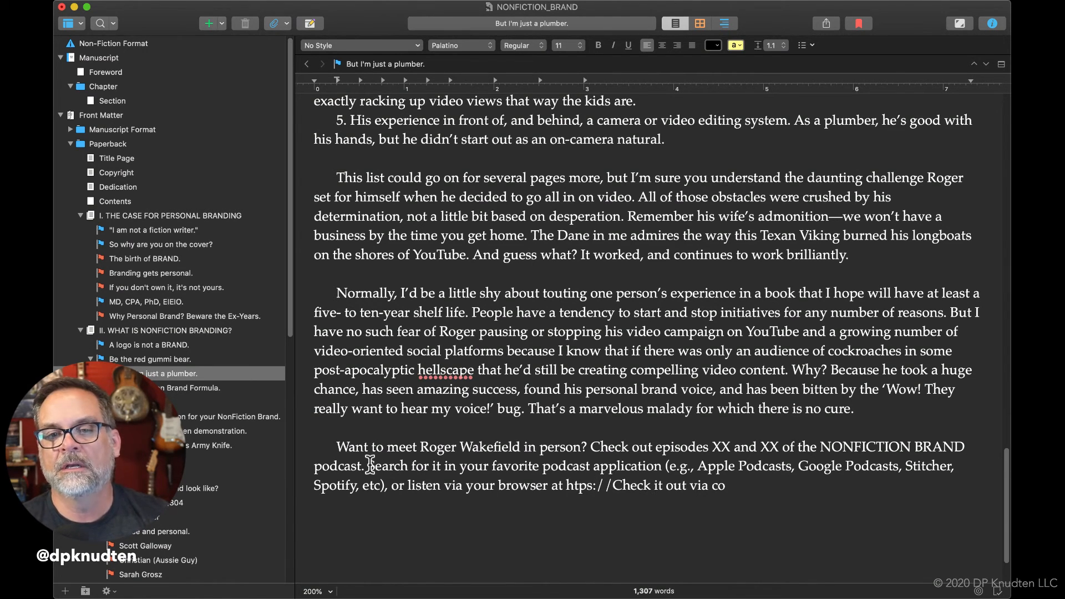
text(nonficiotn)
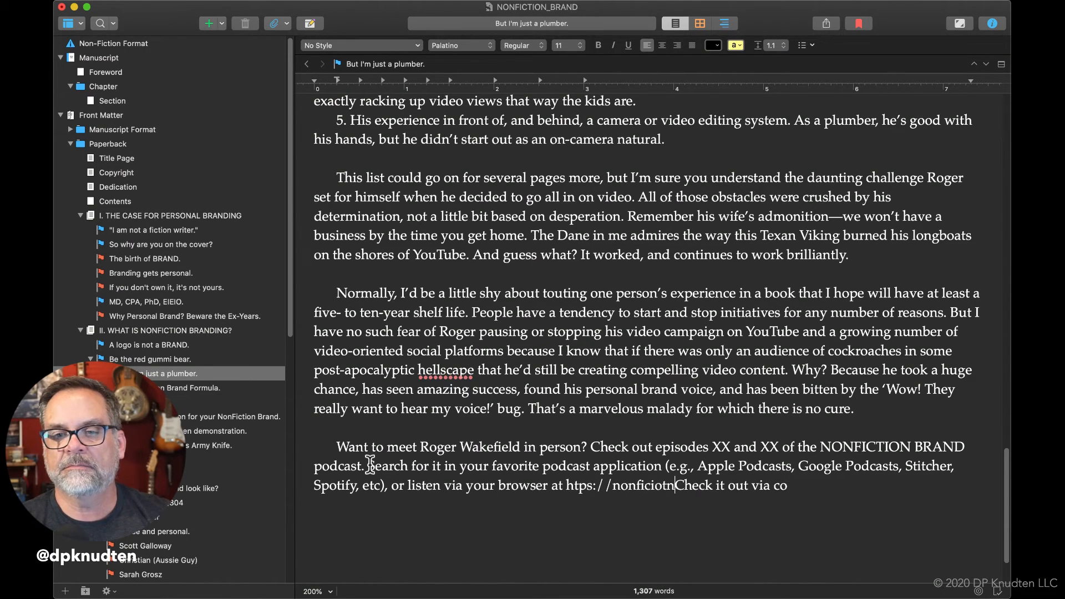
Add "nonfictionbrand." to the web address after the double slash, correcting the spelling of "nonfiction".
key(BackSpace)
key(BackSpace)
key(BackSpace)
text(t)
key(BackSpace)
key(BackSpace)
text(tionbran)
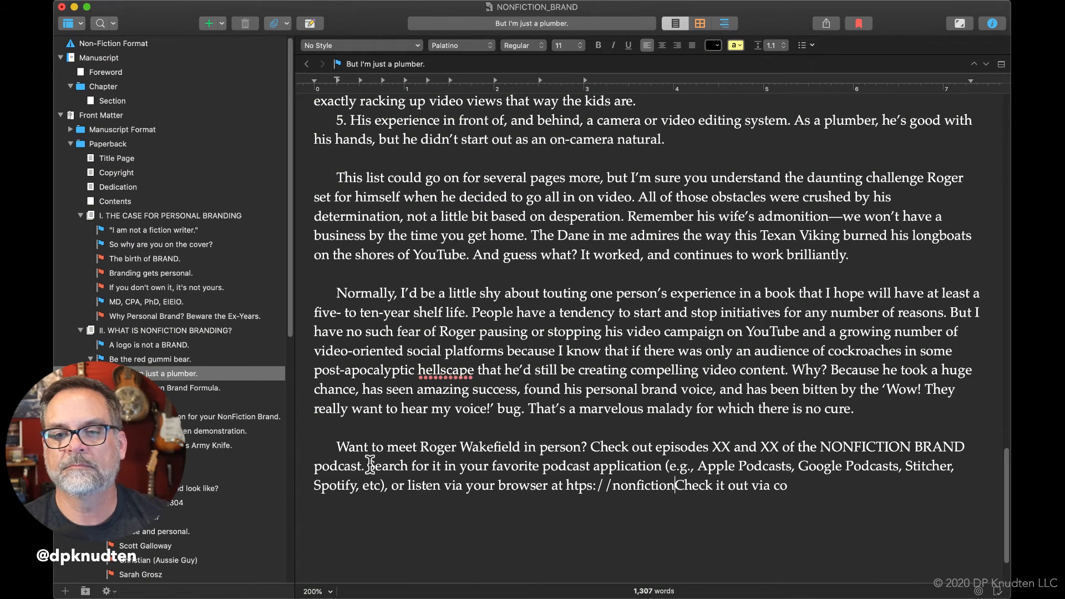
text(d.o)
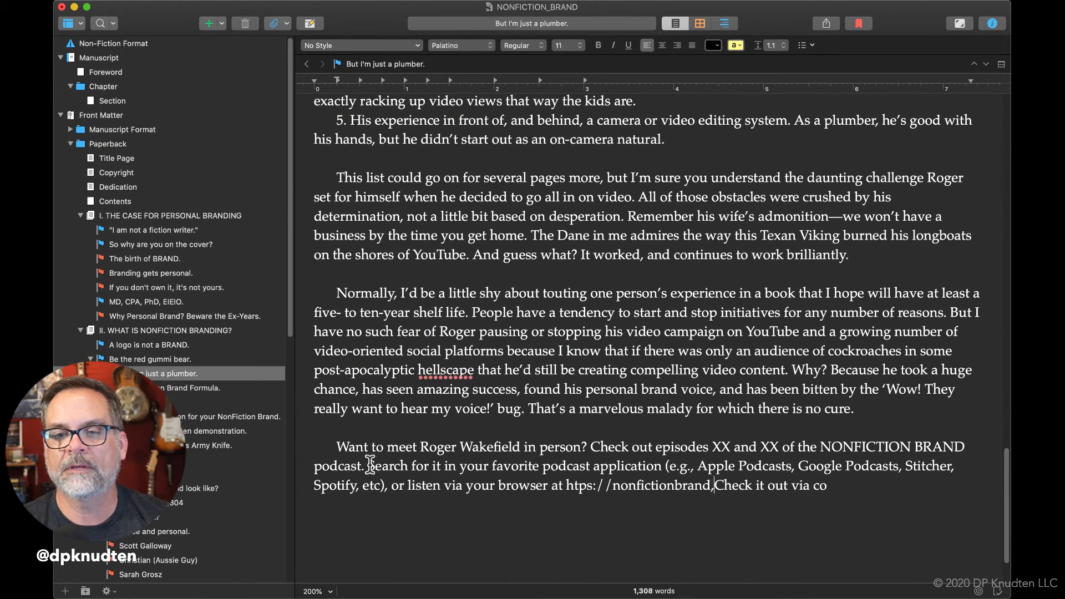
key(BackSpace)
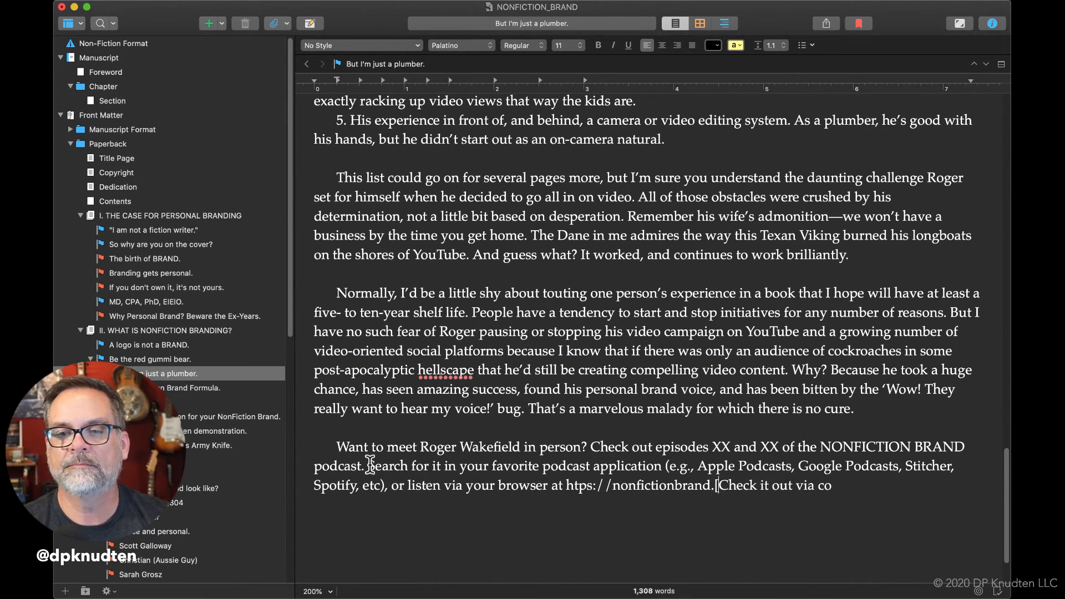
Complete the web address with "podbean.com" and end the sentence with a period.
text(podc)
key(BackSpace)
text(bran)
key(BackSpace)
key(BackSpace)
key(BackSpace)
text(ean.com)
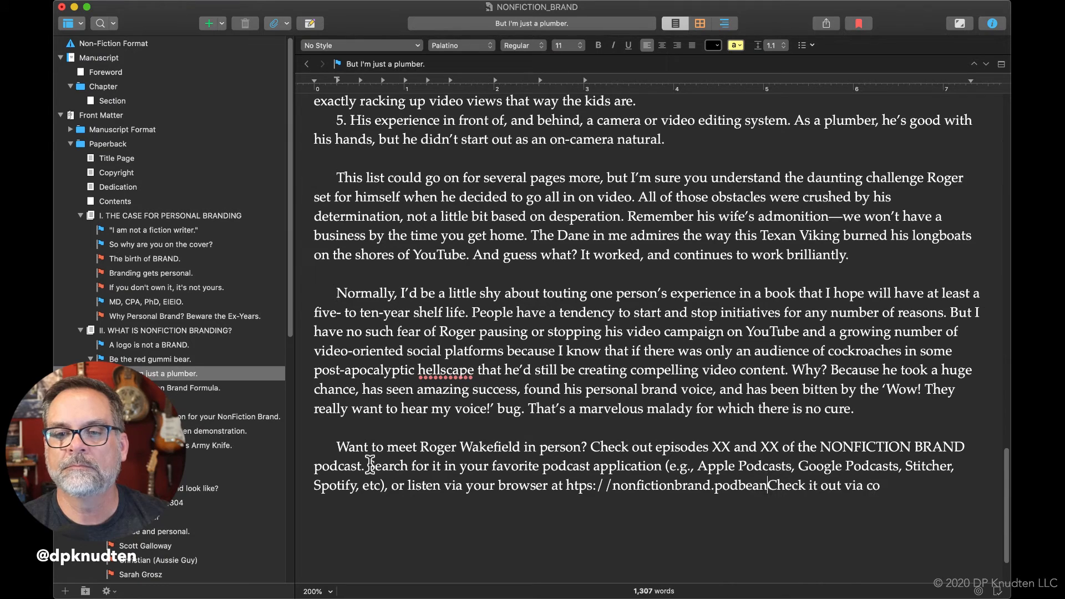
text(.)
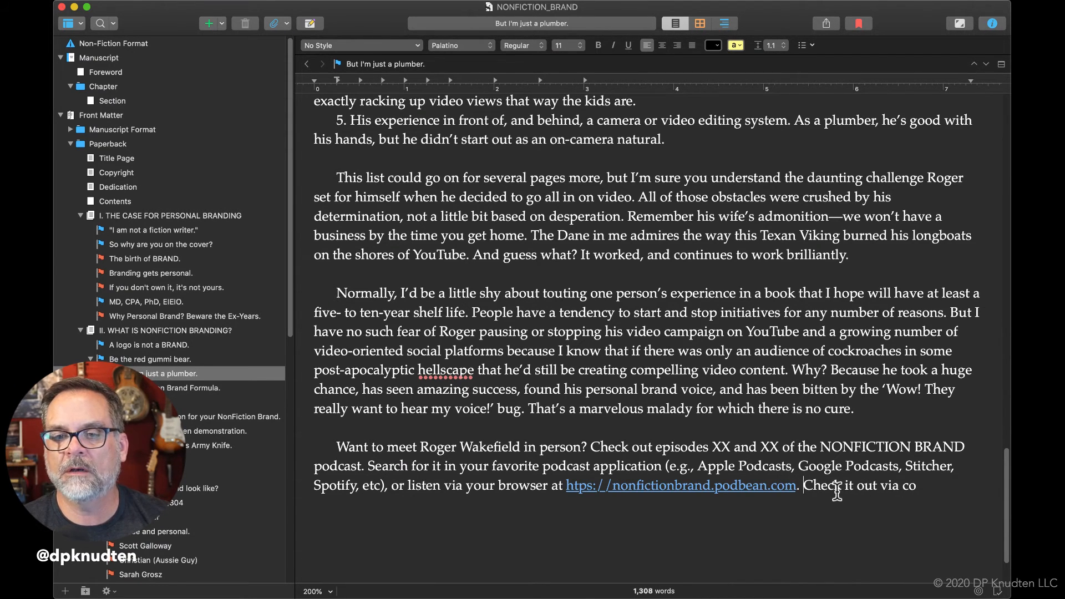
Delete the leftover "Check it out via co" and remove the hyperlink from the podcast's web address.
drag(804, 486, 930, 489)
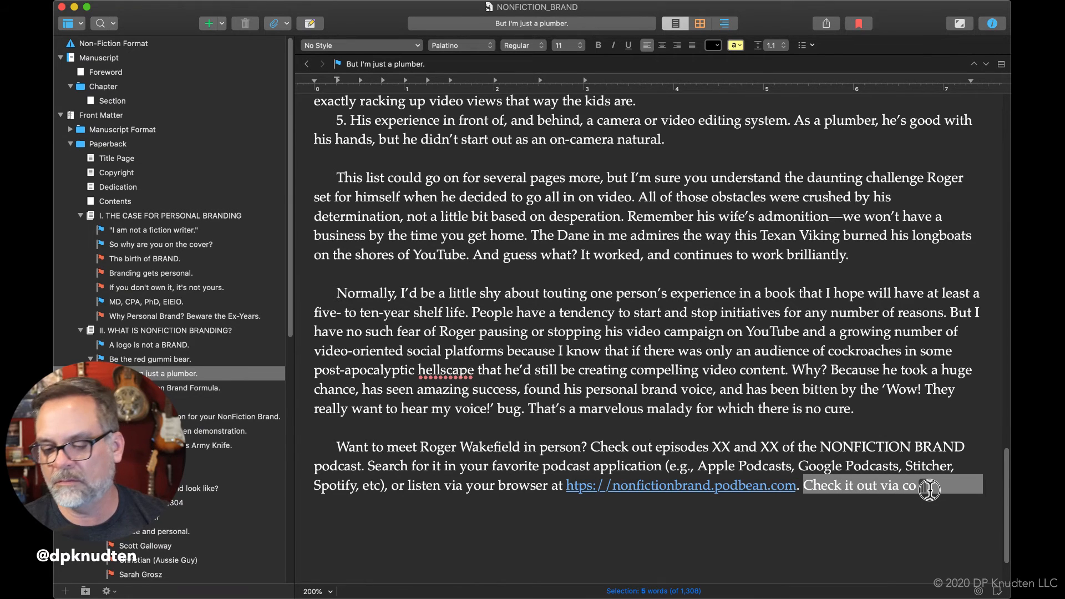
key(BackSpace)
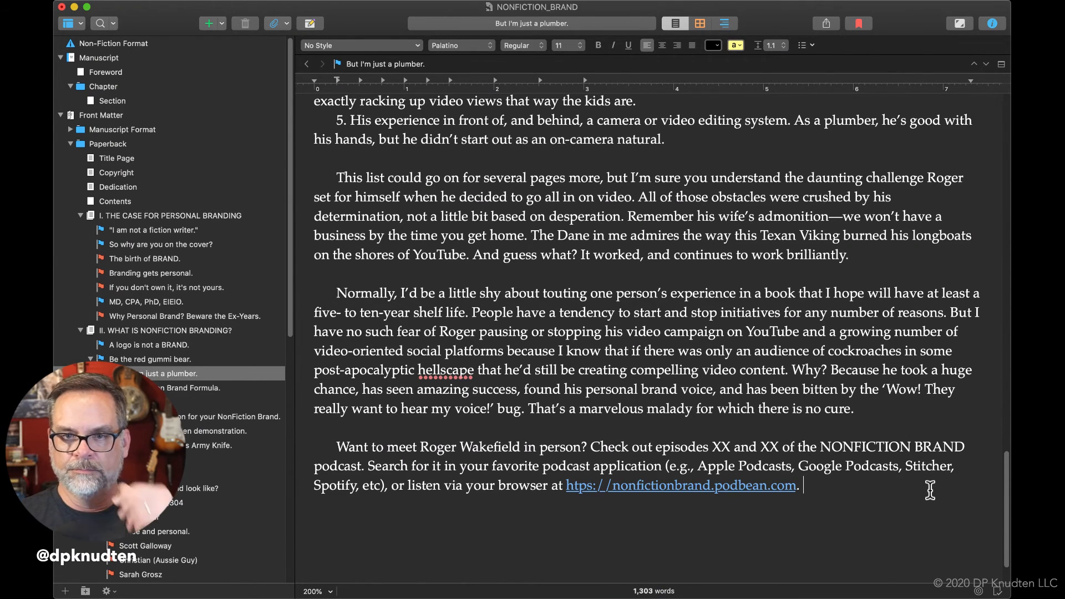
right_click(719, 488)
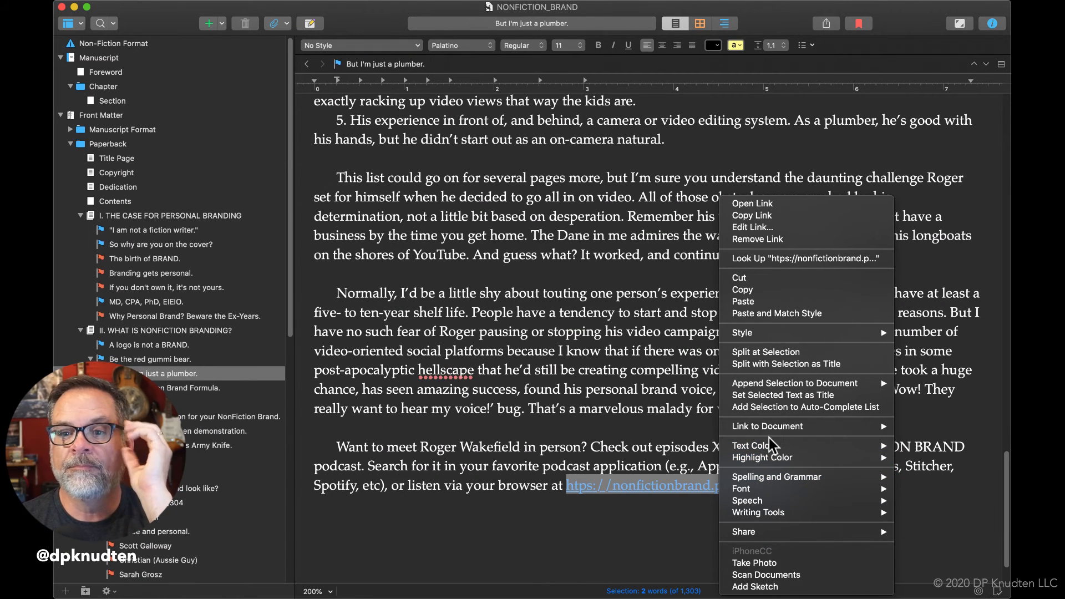
mouse_move(770, 431)
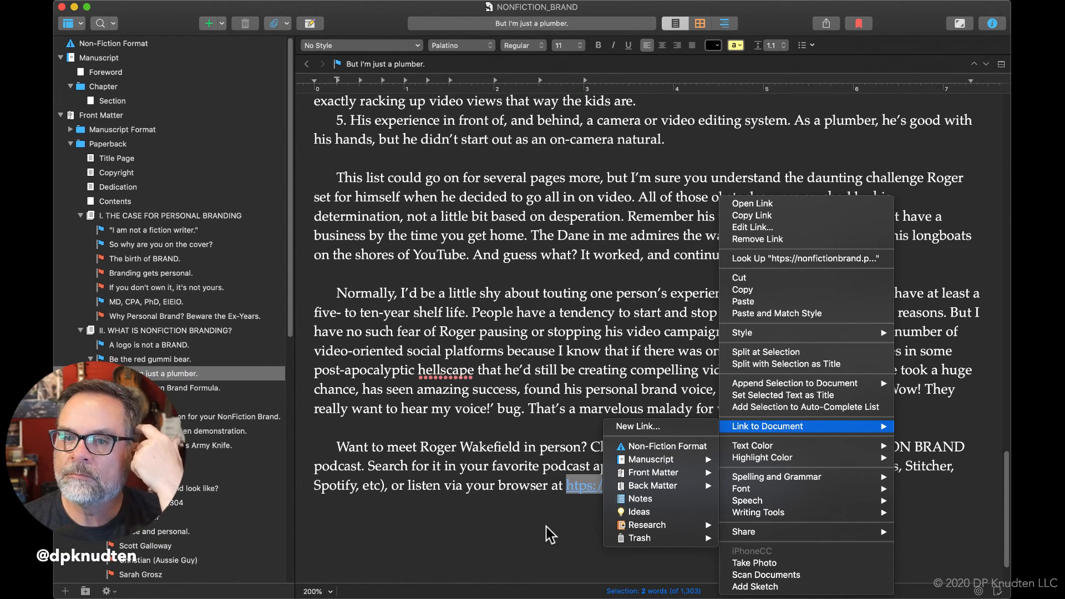
click(787, 239)
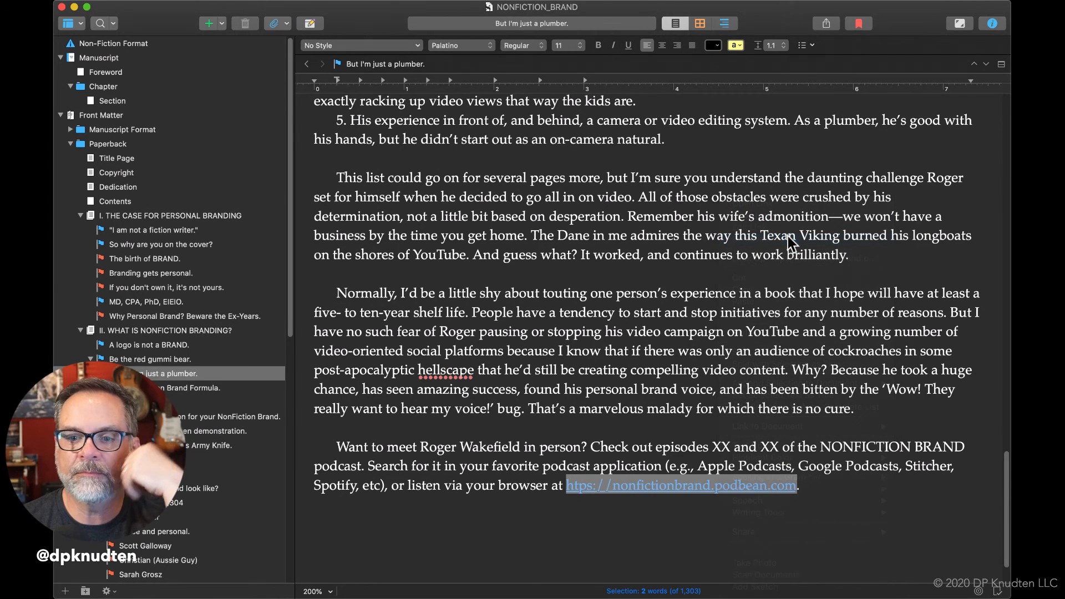
click(834, 522)
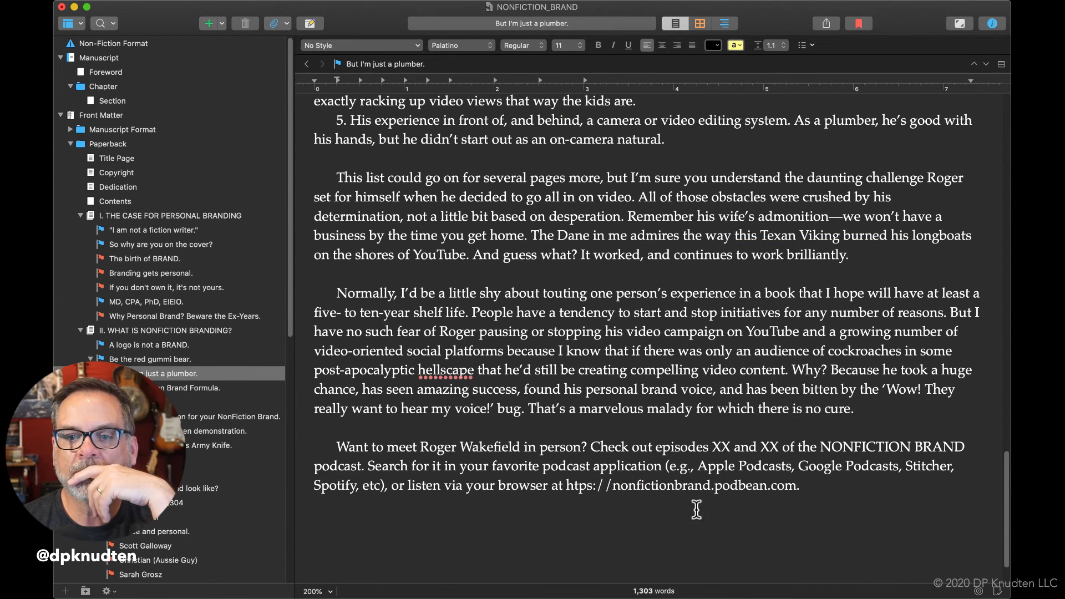
Delete and re-enter the double slash before "nonfictionbrand" in the web address.
click(611, 487)
key(BackSpace)
key(BackSpace)
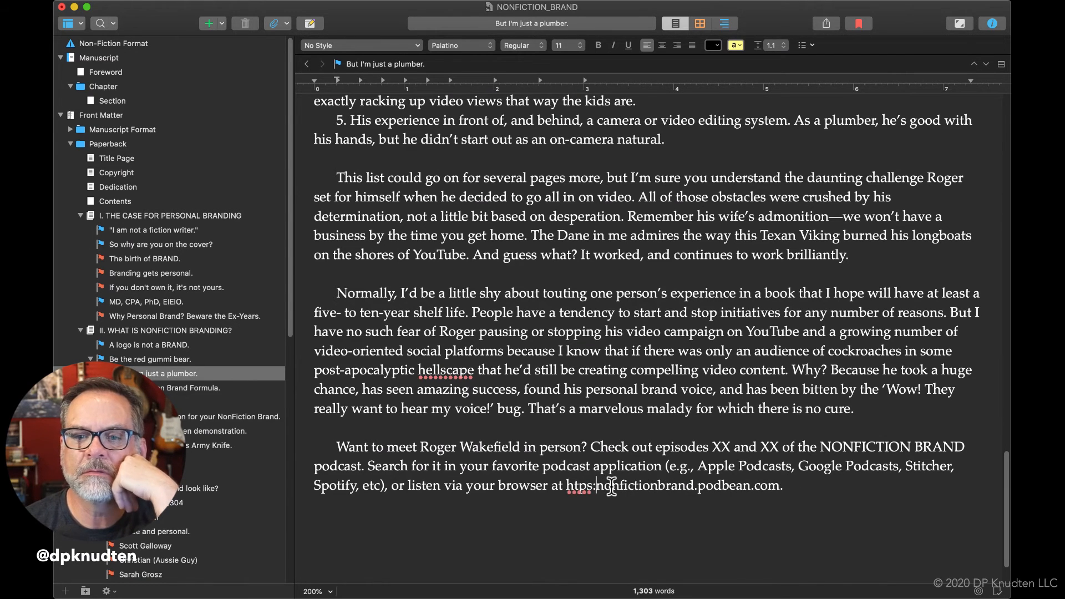
text(//)
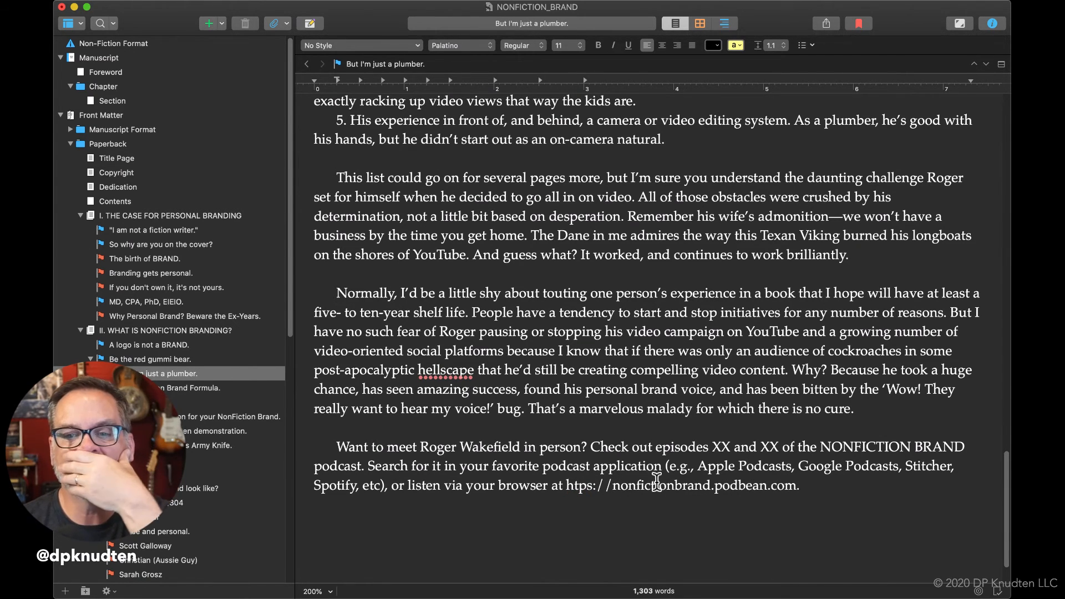
Format the entire closing podcast paragraph in italic and bold.
drag(825, 486, 328, 446)
key(super+c)
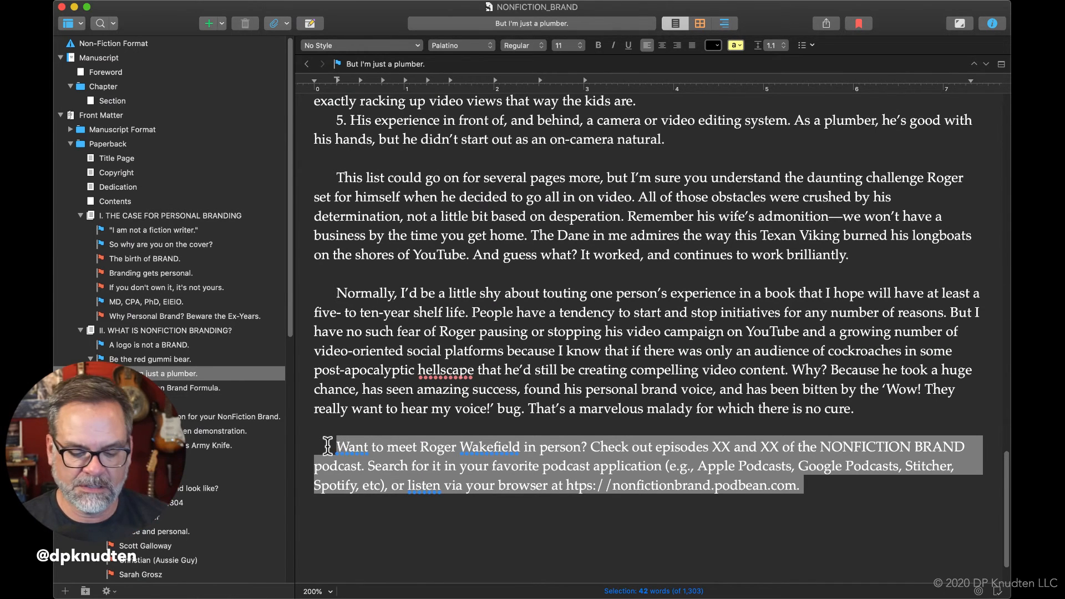
click(613, 45)
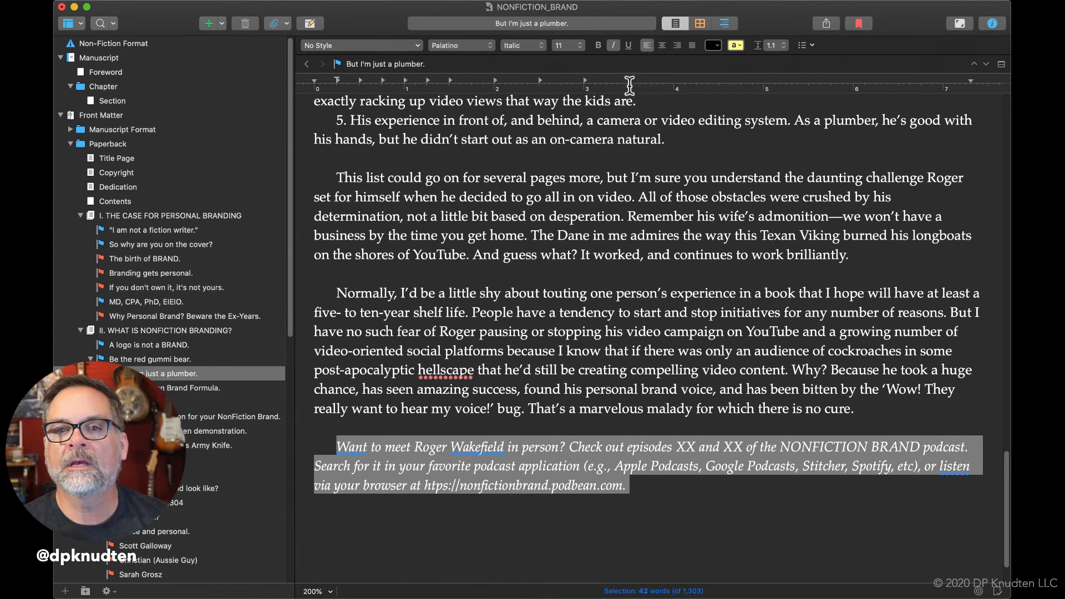
click(599, 45)
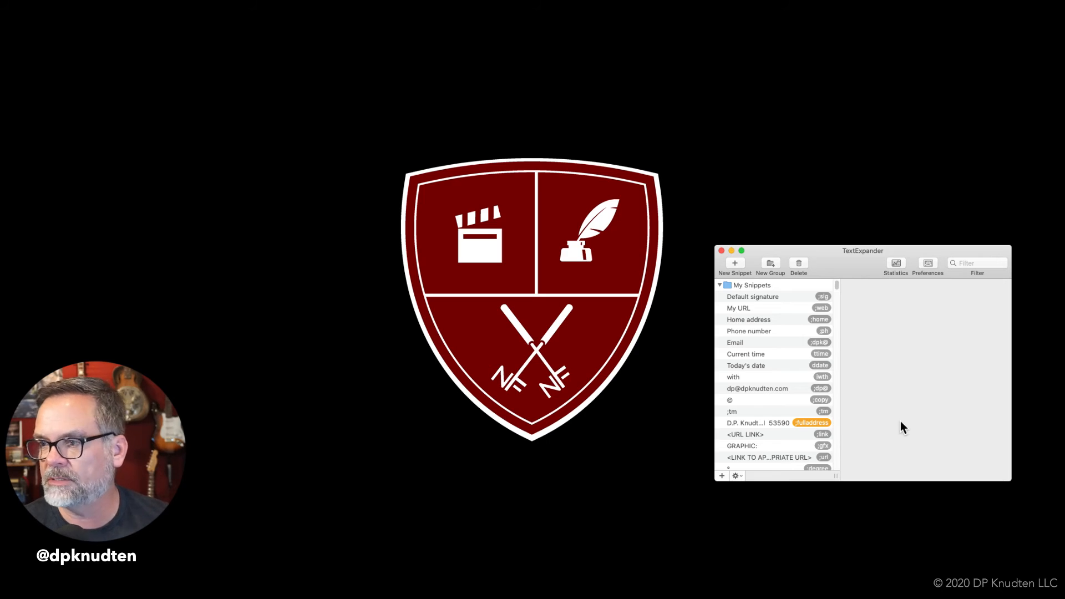
In TextExpander, create a new snippet containing the copied closing paragraph and replace the person's name in it with "NAME".
click(722, 475)
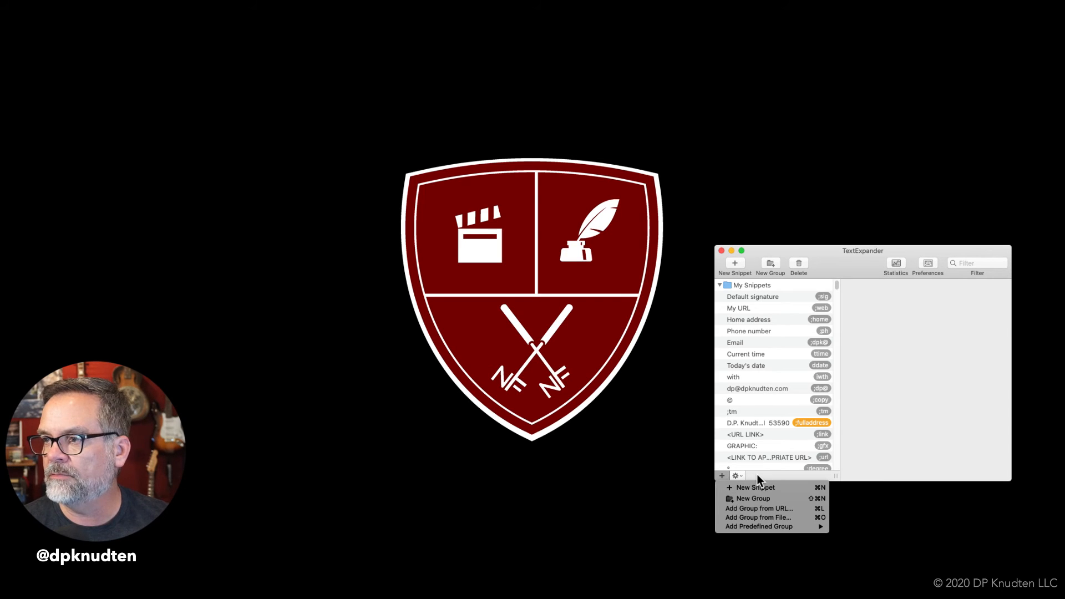
click(757, 488)
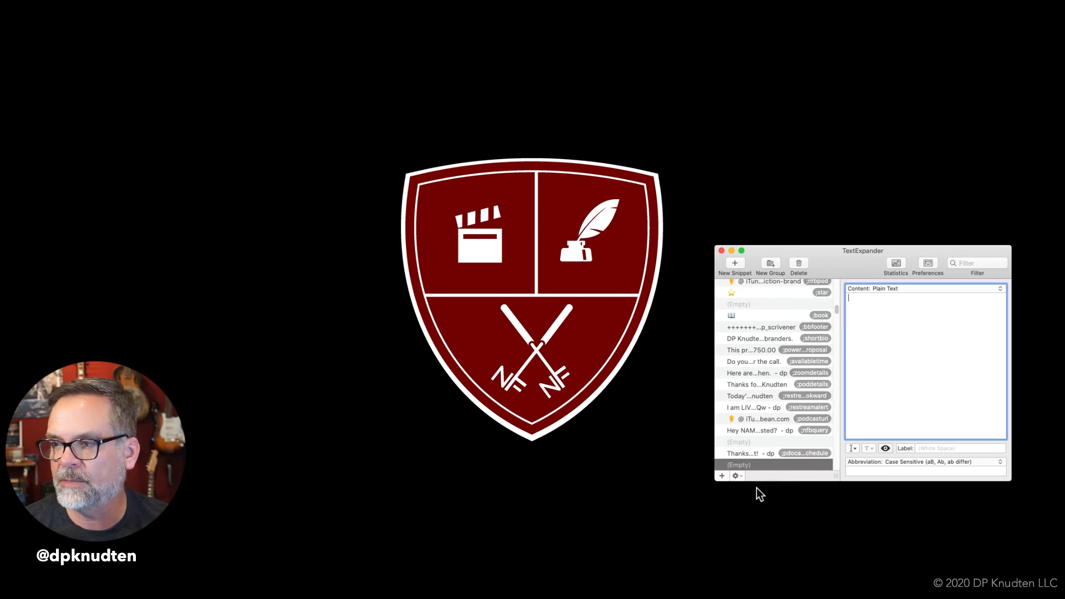
key(super+v)
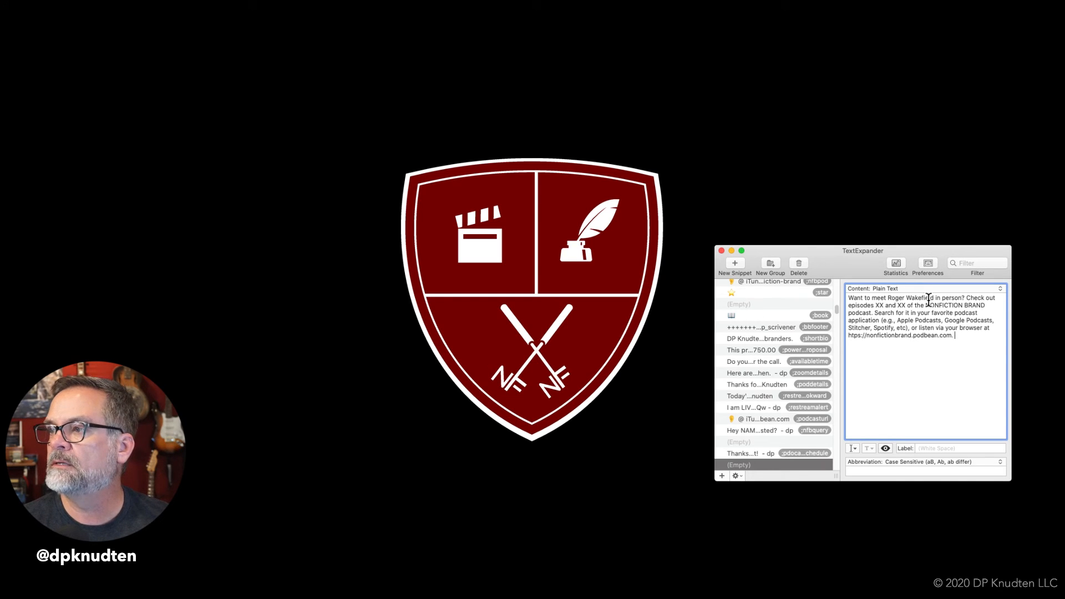
drag(934, 297, 889, 298)
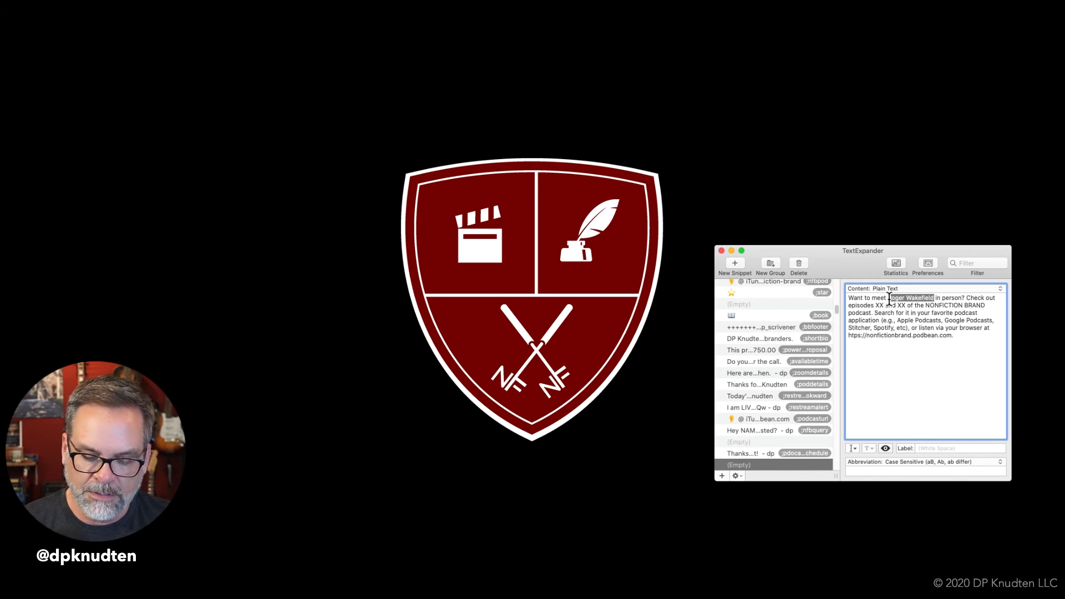
text(NAME)
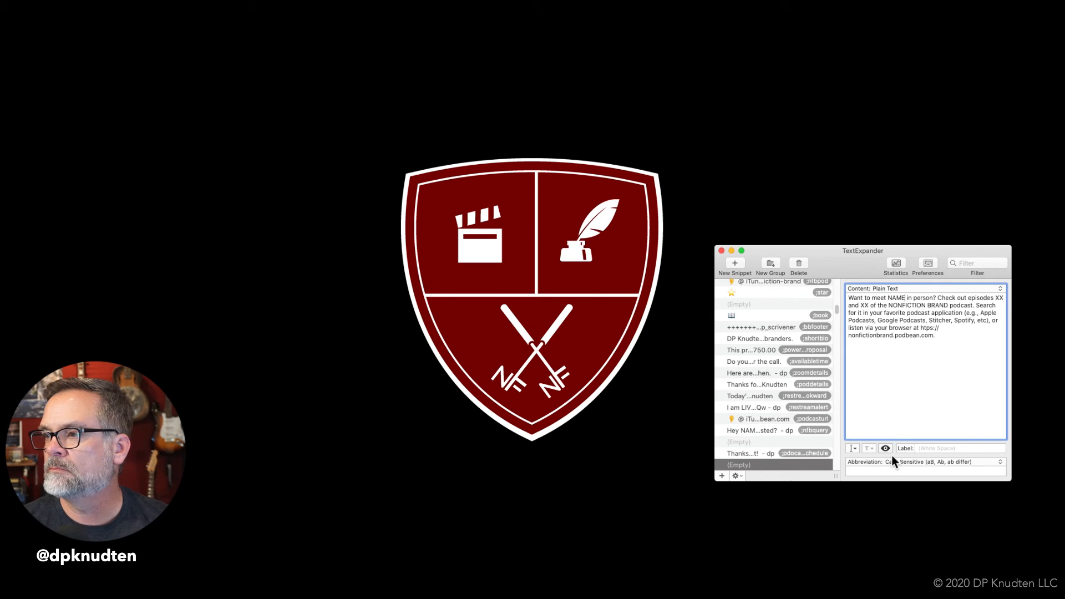
Set the new snippet's abbreviation to ";episodecitation".
click(889, 470)
text(;)
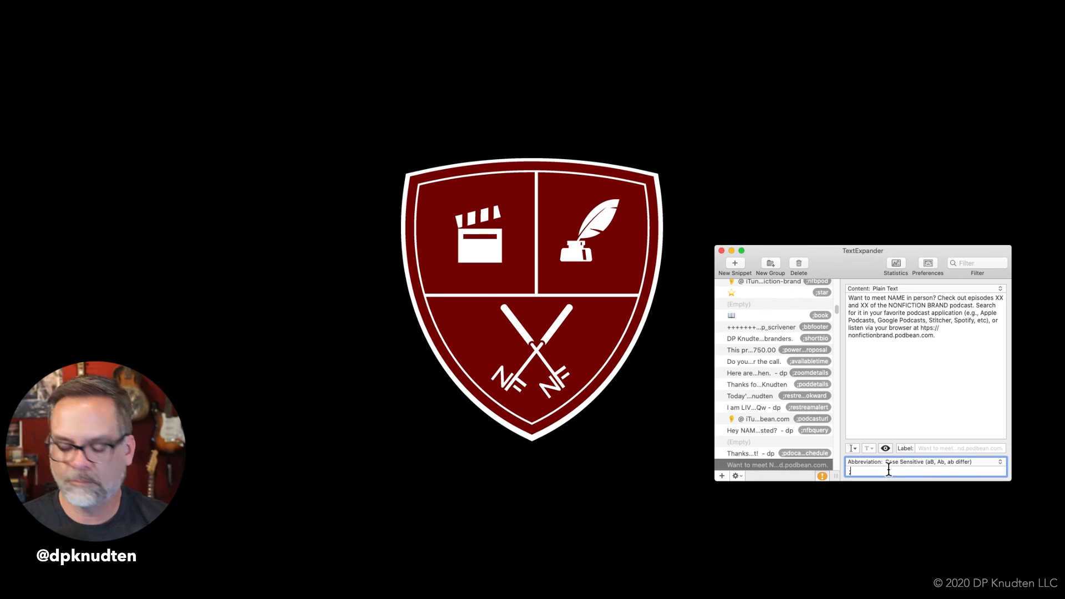
text(epi)
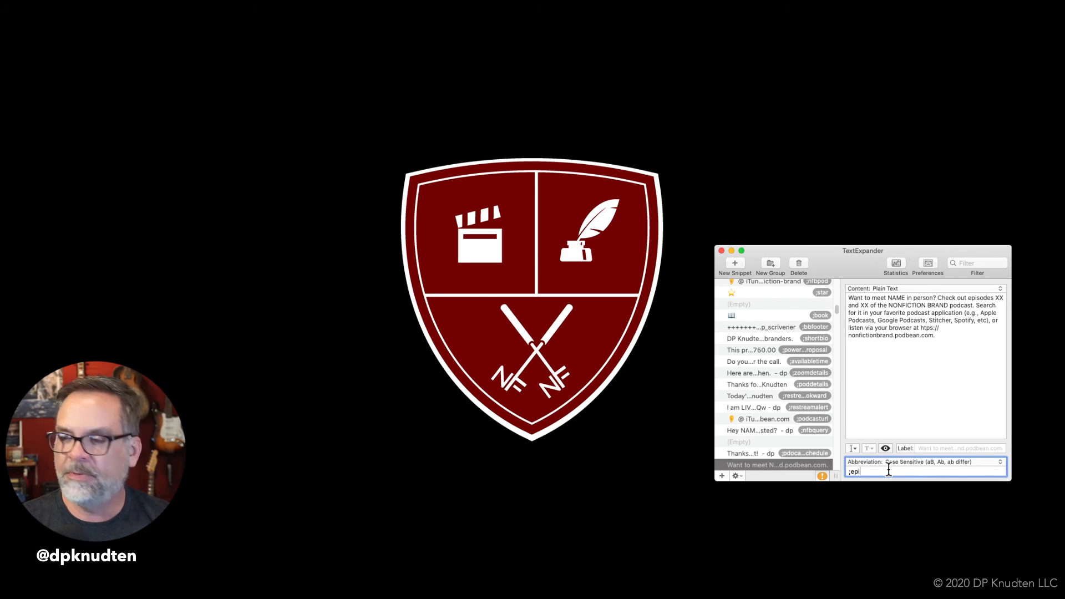
text(sdo)
key(BackSpace)
key(BackSpace)
key(BackSpace)
key(BackSpace)
key(BackSpace)
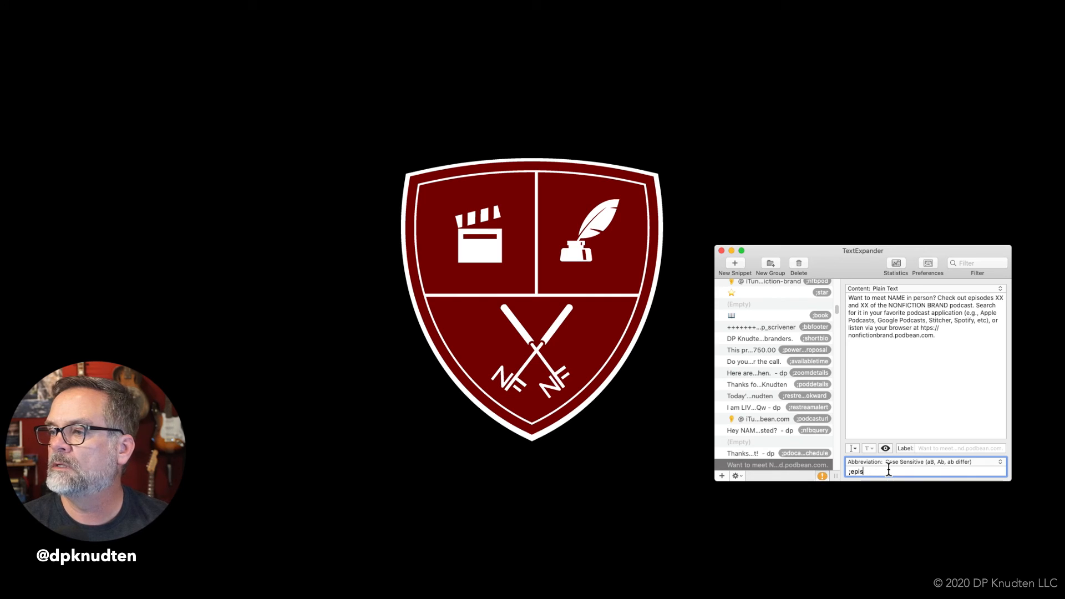
text(is)
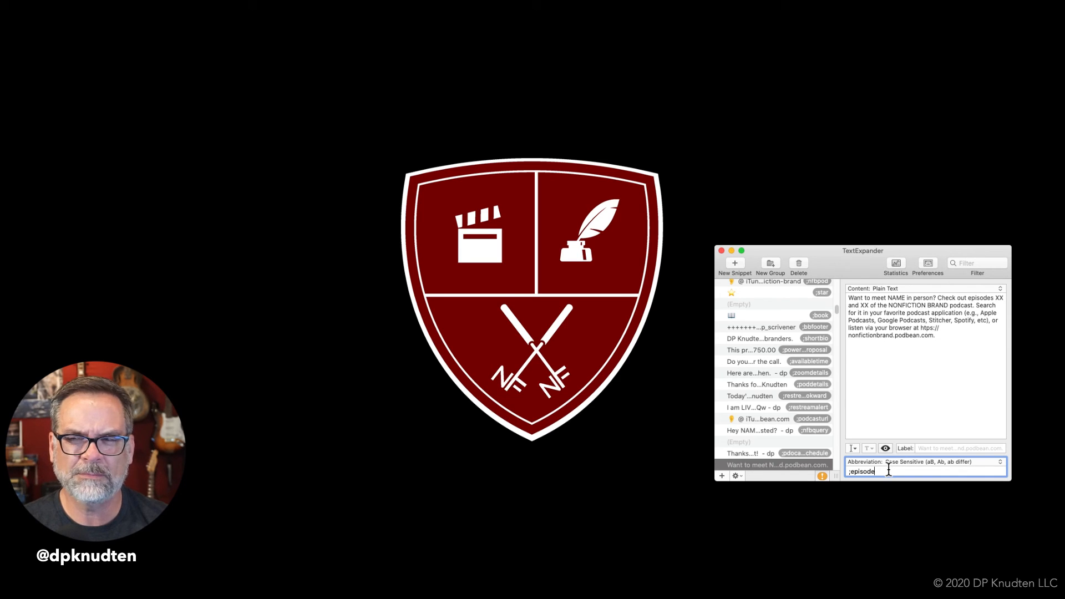
text(citation)
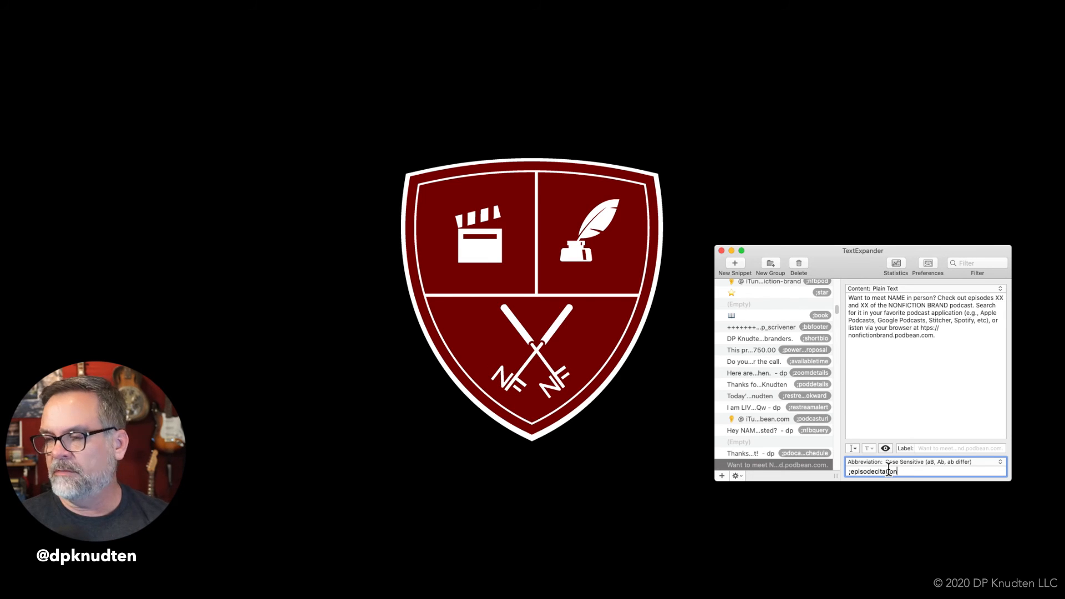
key(Return)
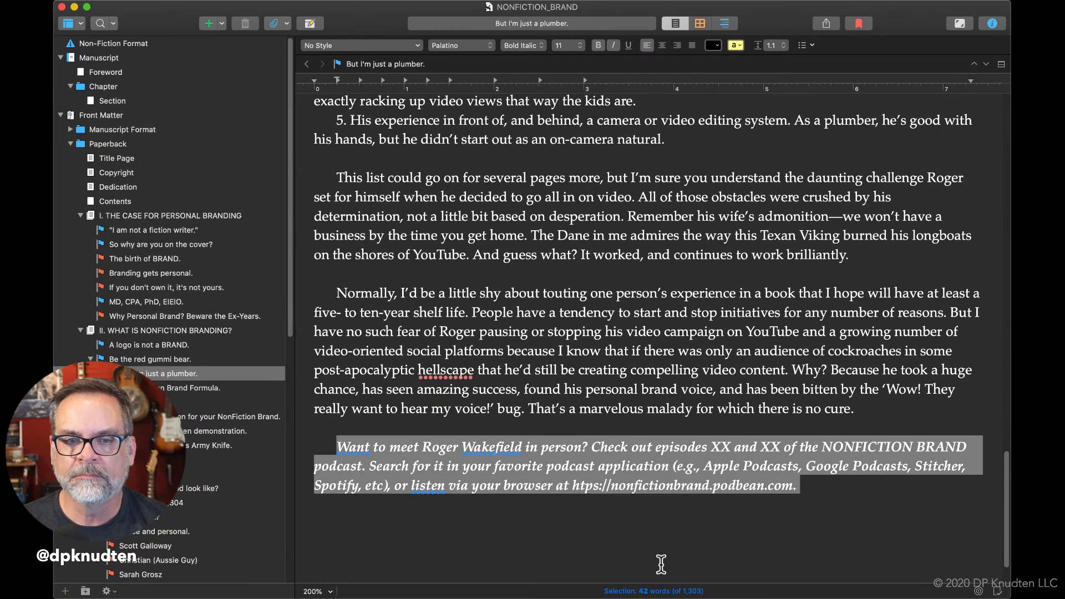
Switch to Scrivener, open the WYA/WYD/HYDI document and select the text from "By embracing the idea" through "craft your personal brand.".
click(660, 554)
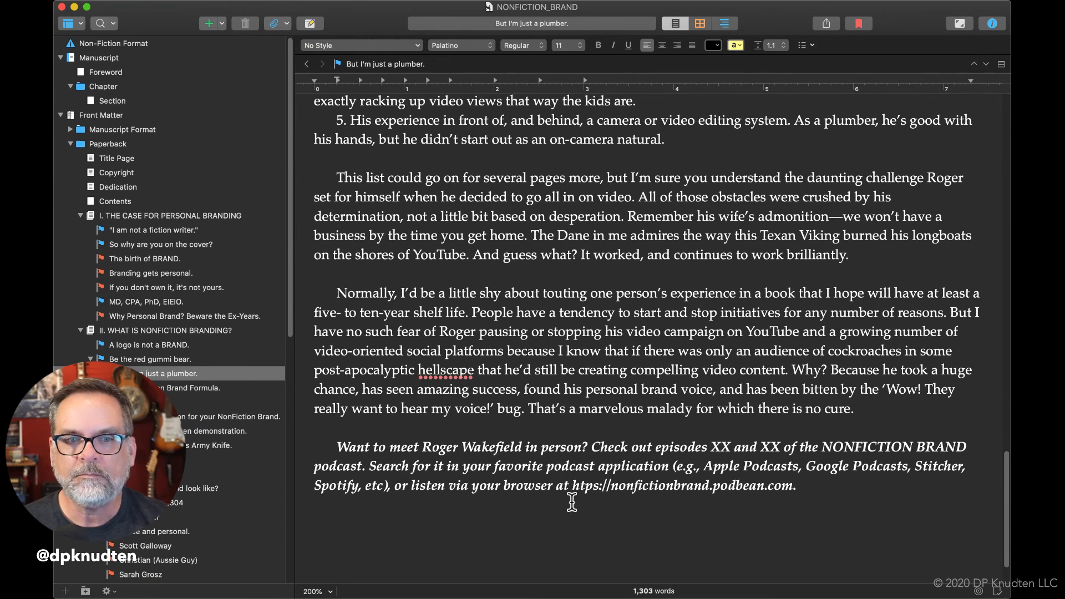
click(188, 402)
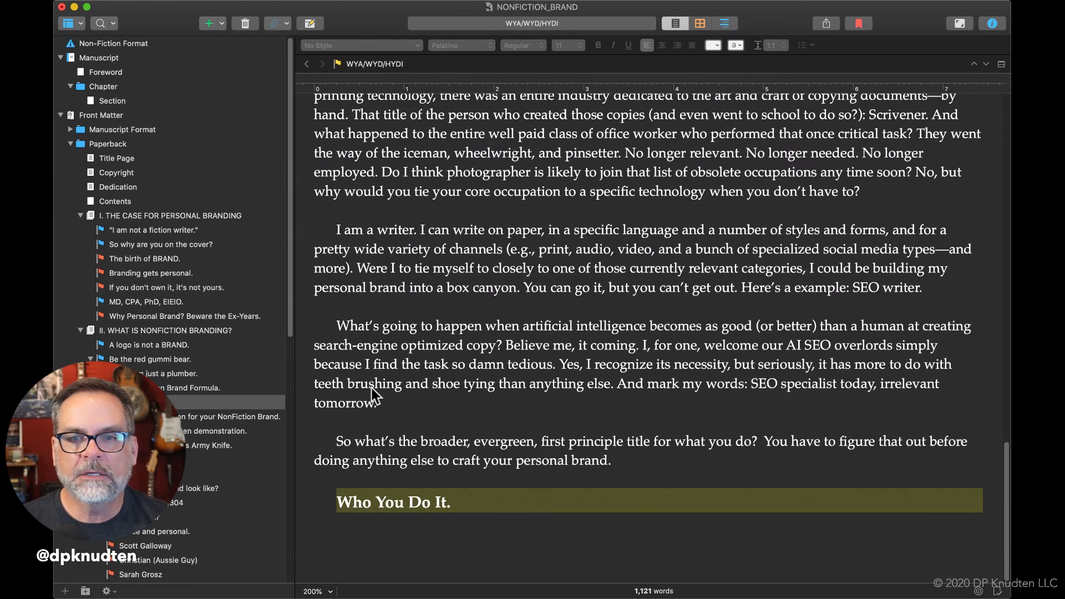
scroll(529, 377, down, 1)
click(623, 463)
drag(623, 463, 285, 348)
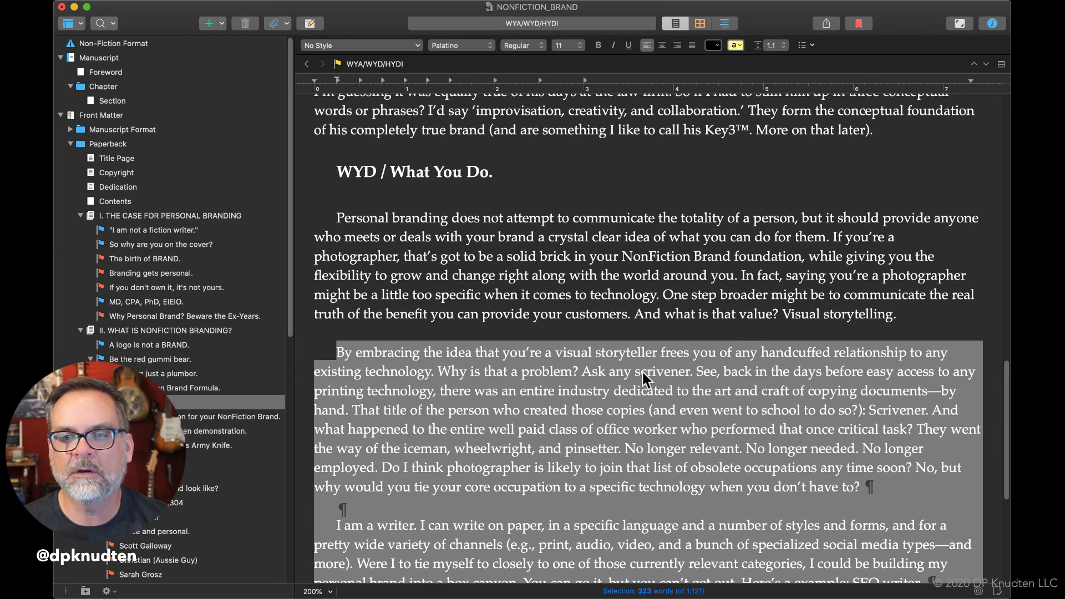
scroll(645, 371, down, 5)
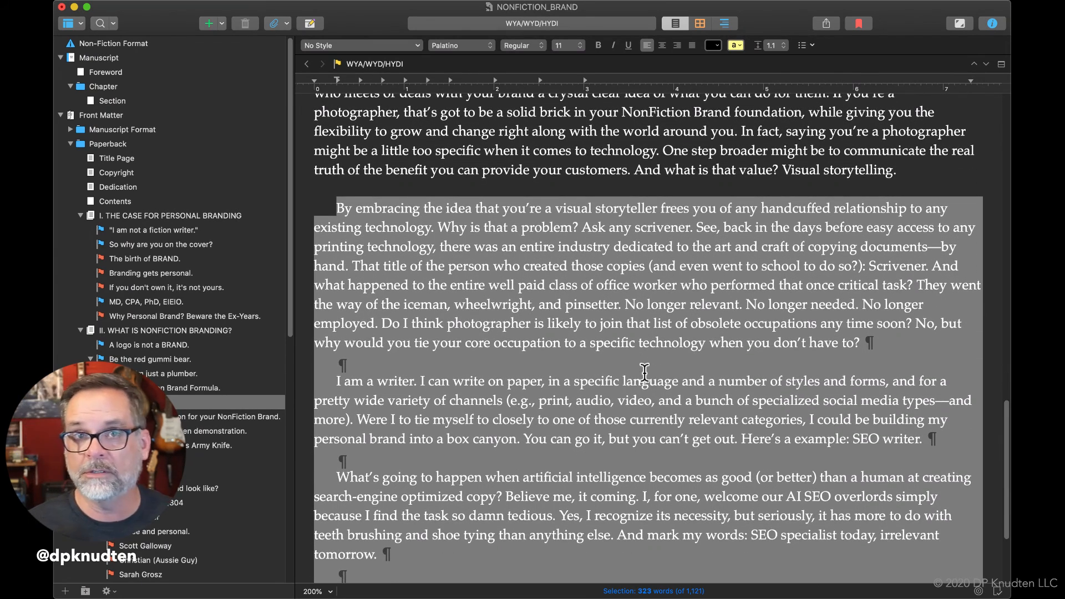